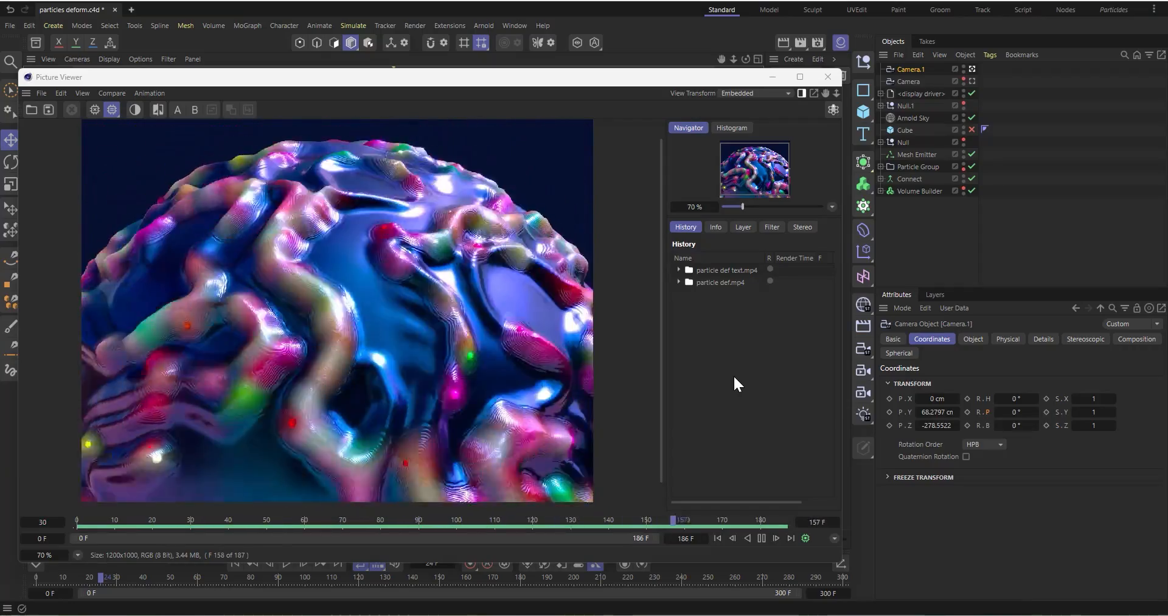
Compare the particle def.mp4 and particle def text.mp4 renders in the Picture Viewer history
left_click(736, 282)
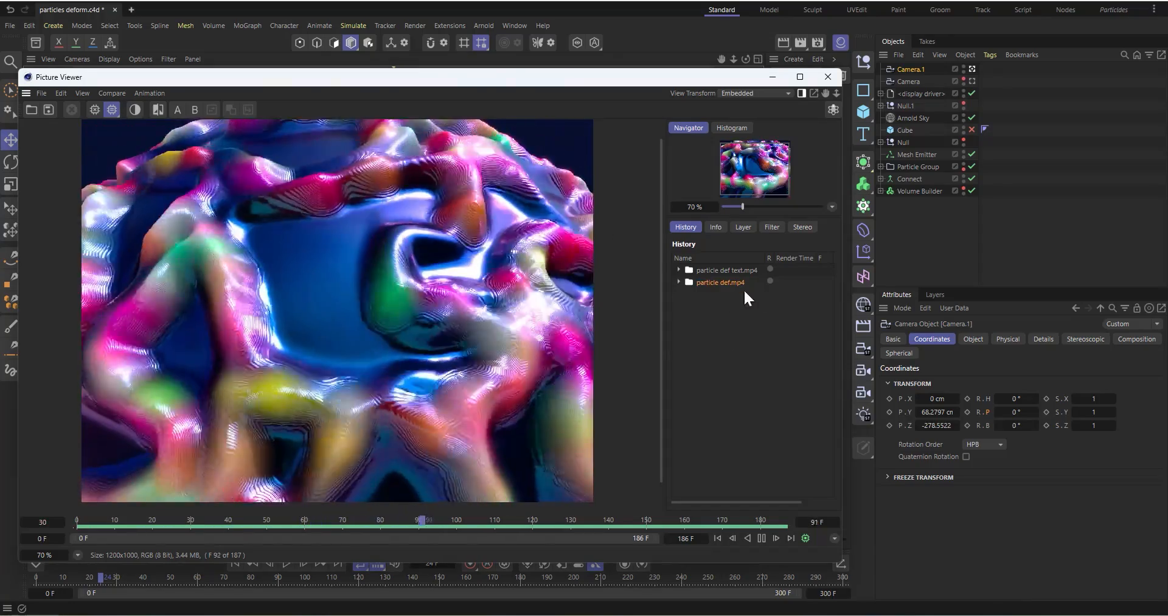
left_click(717, 272)
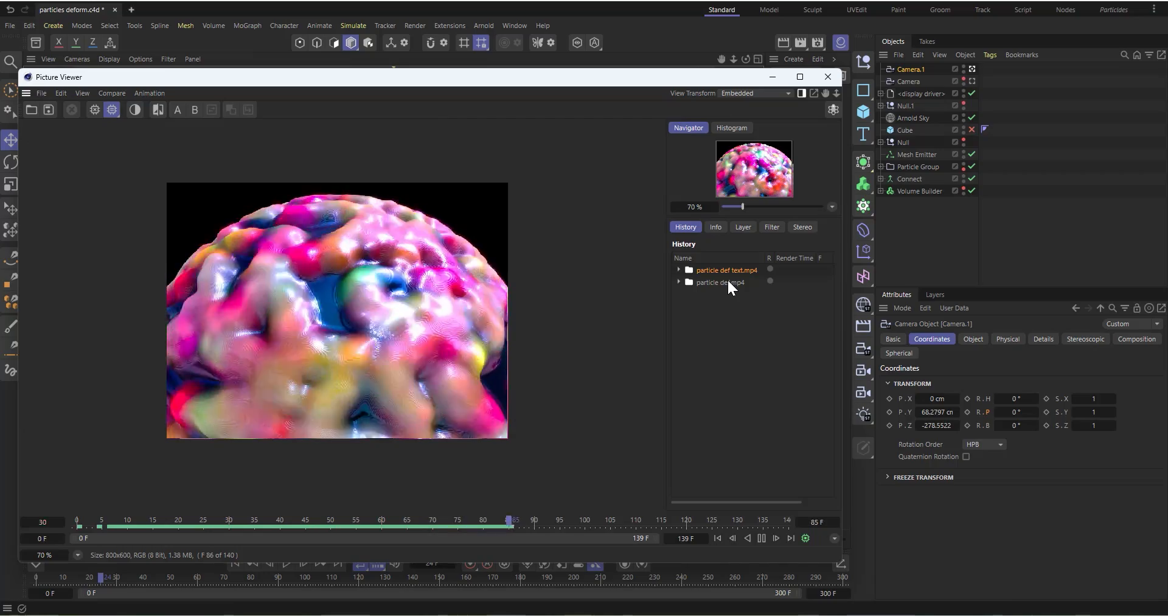
left_click(728, 281)
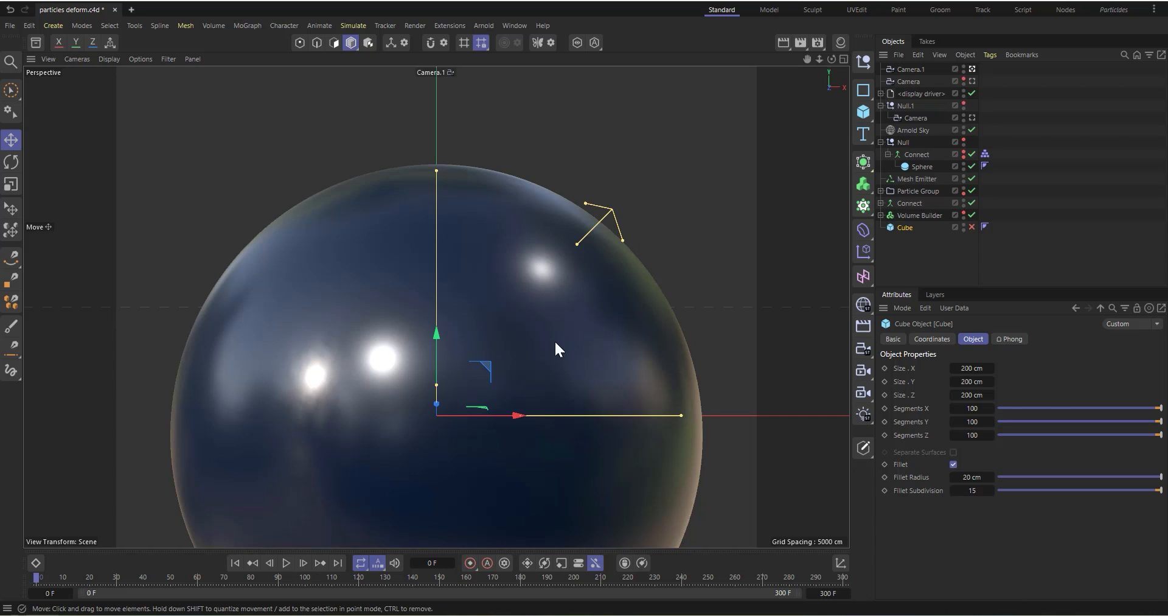
Inspect the Volume Builder settings in the finished scene and play its deformation animation briefly
left_click(909, 214)
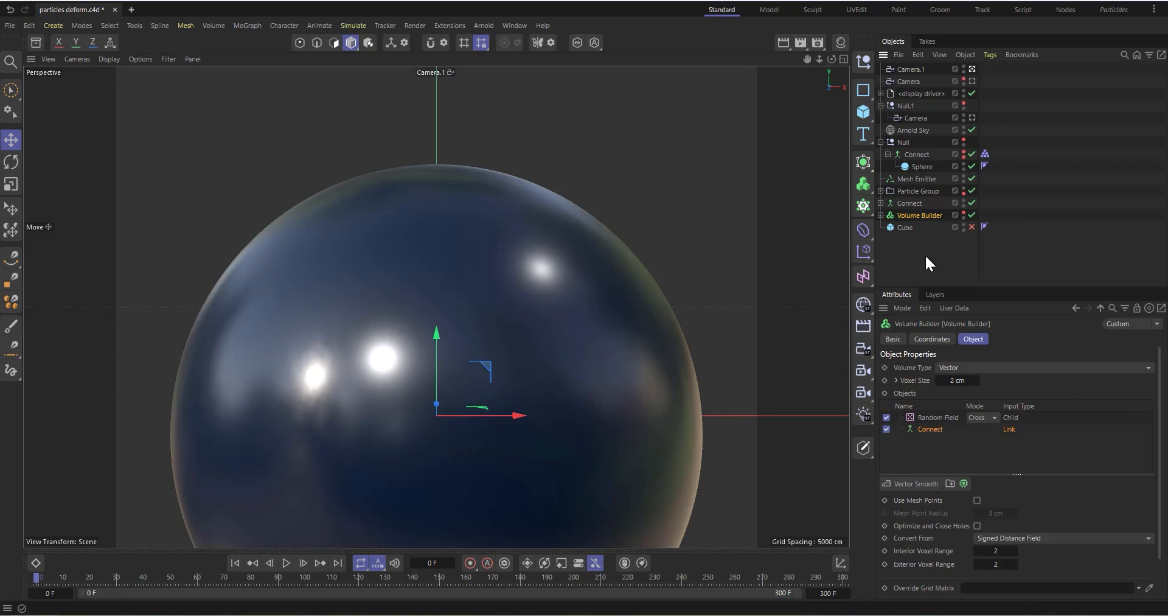
left_click(286, 563)
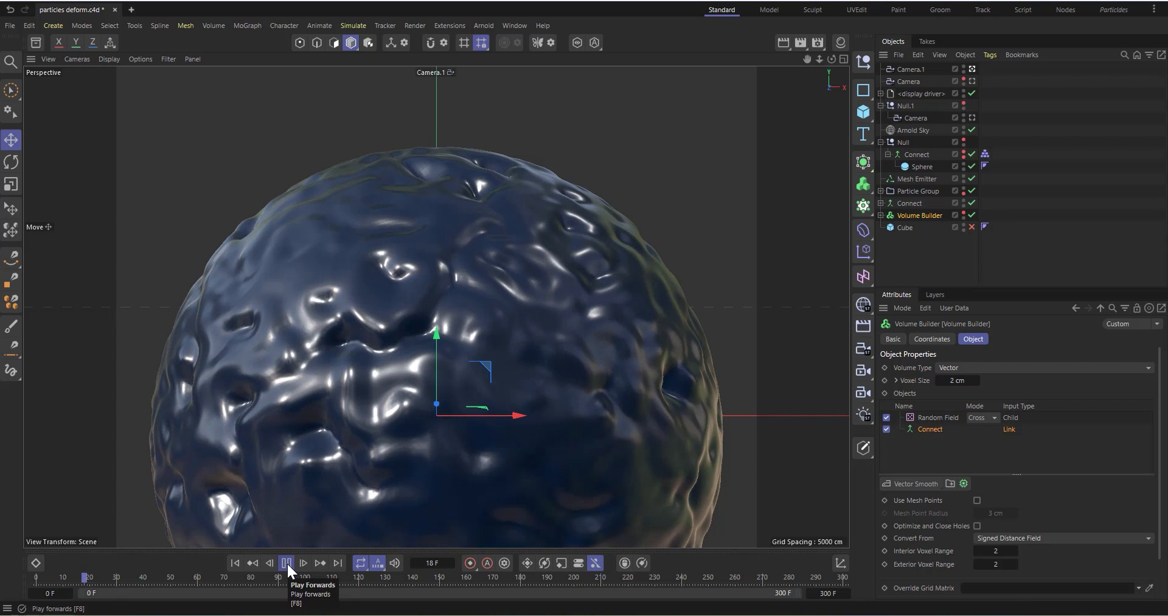
left_click(287, 561)
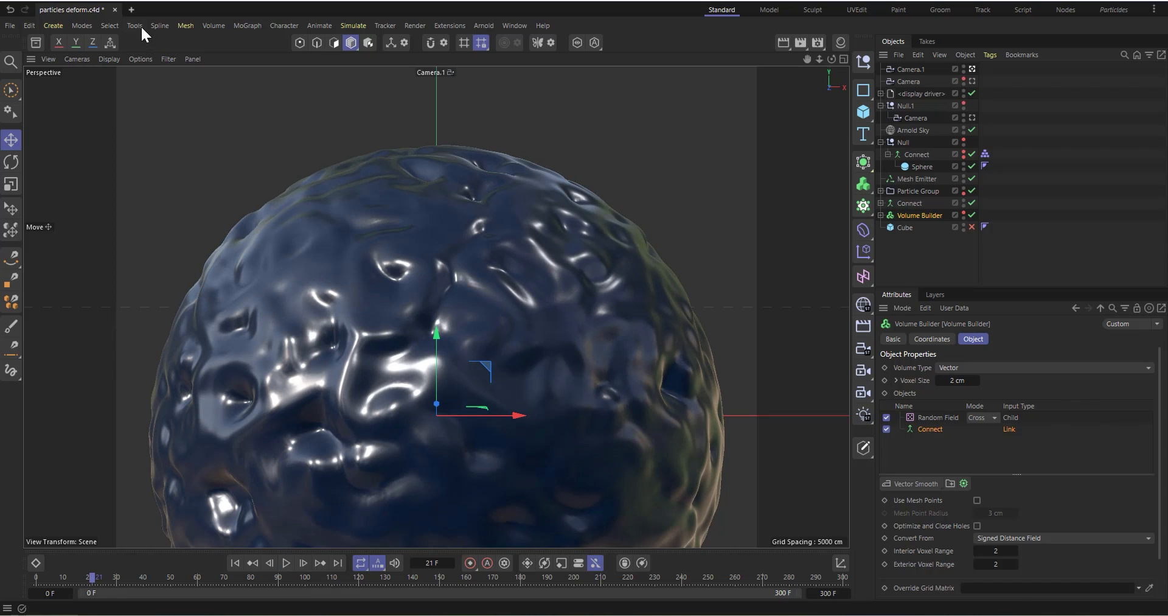
Create a new project and add a sphere with the Icosahedron type and 200 segments
left_click(132, 11)
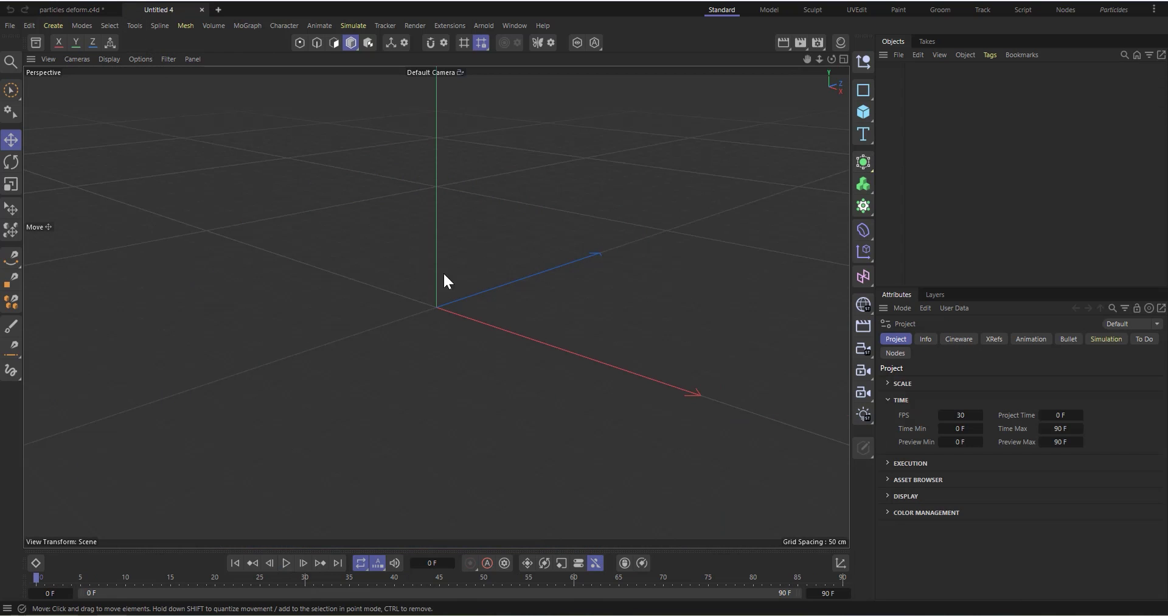
left_click(865, 112)
left_click(987, 178)
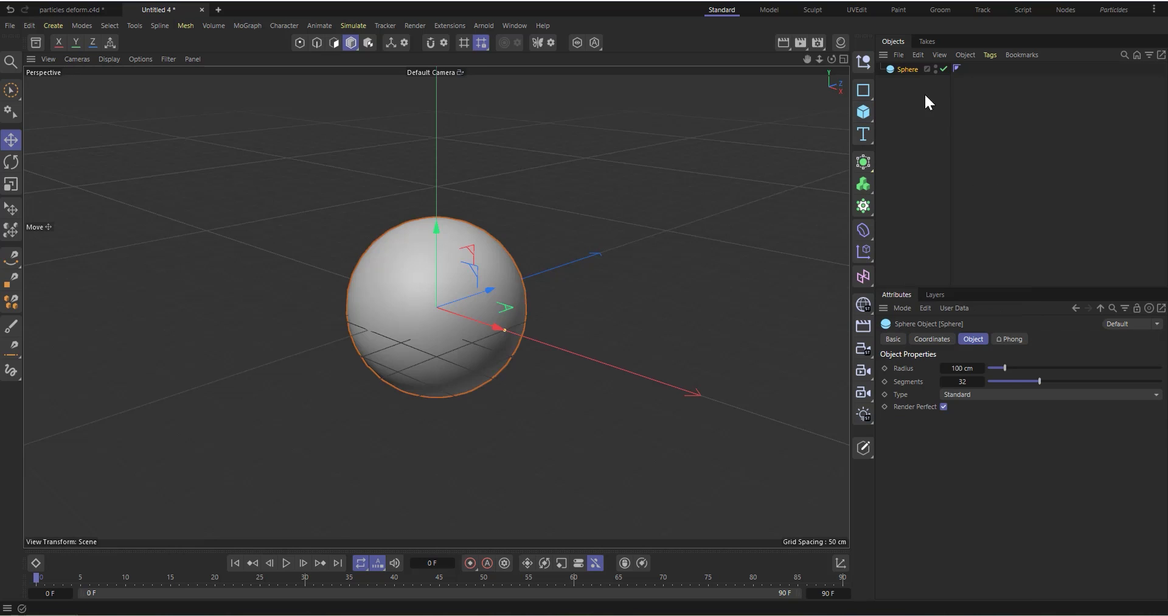
left_click(958, 391)
left_click(1001, 466)
type("200")
key("Return")
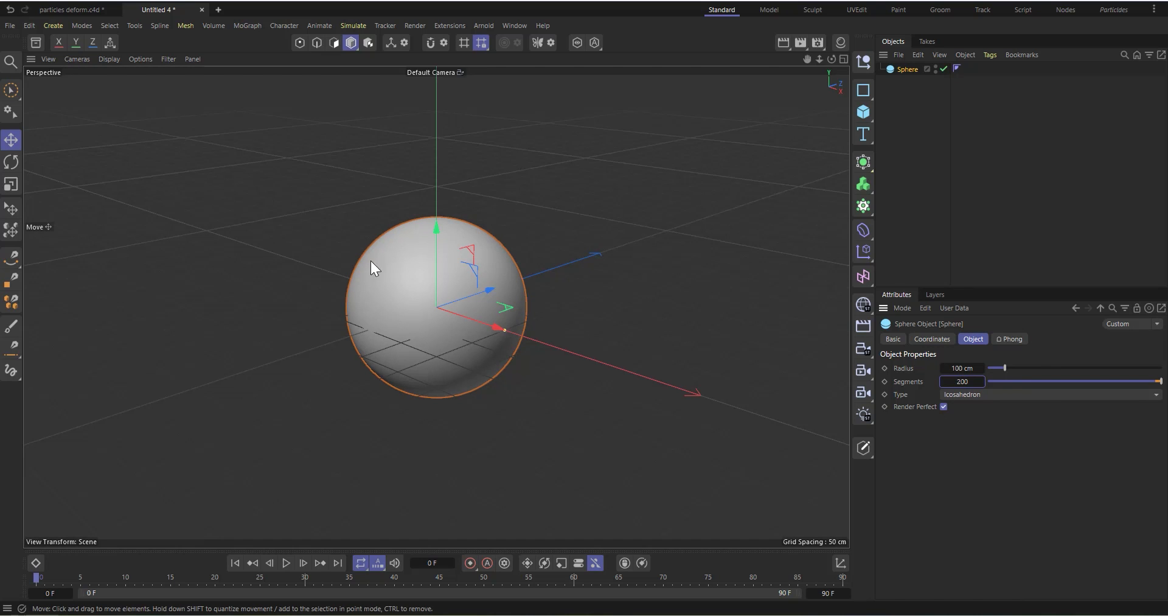
Hide the grid in the perspective viewport
scroll(470, 255, "up", 2)
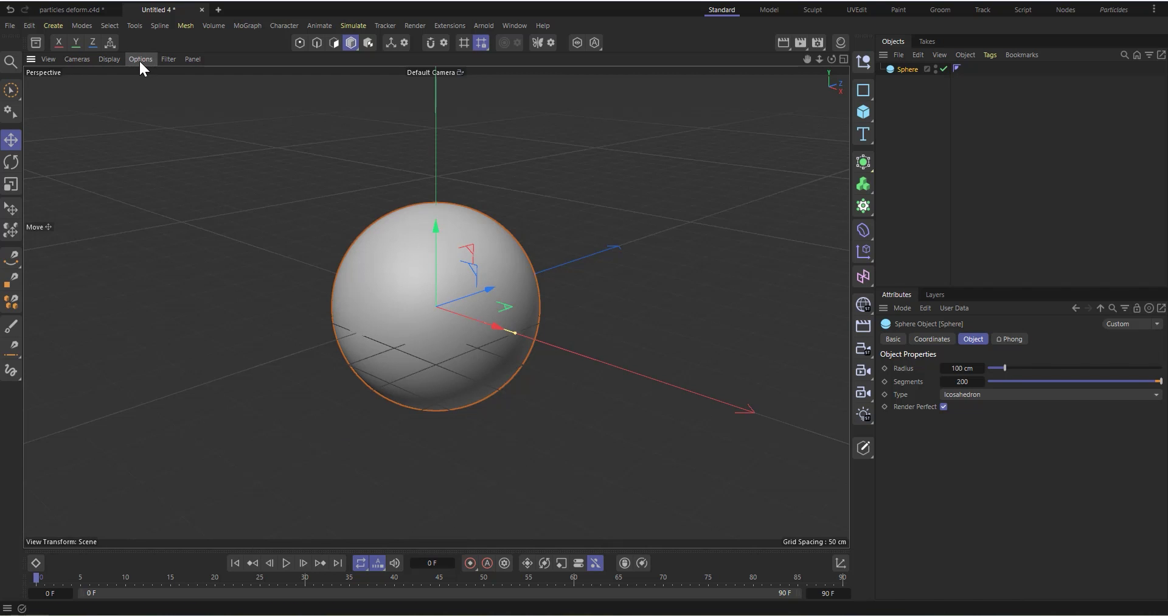
left_click(167, 59)
left_click(225, 144)
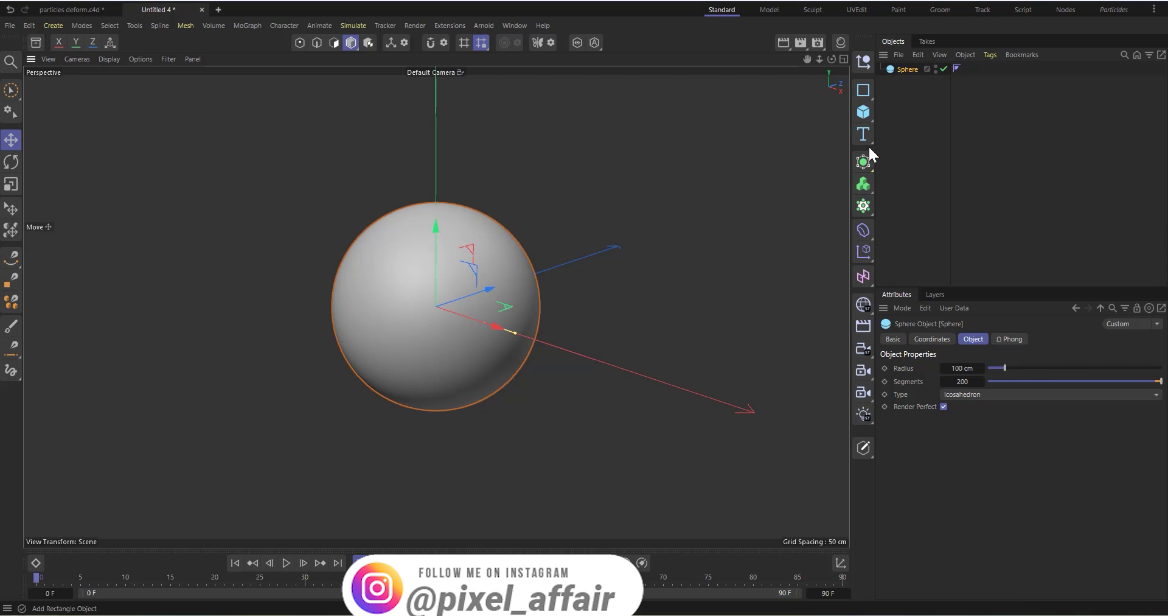
Add a Connect generator, nest the sphere under it, and turn off Weld
left_click(864, 162)
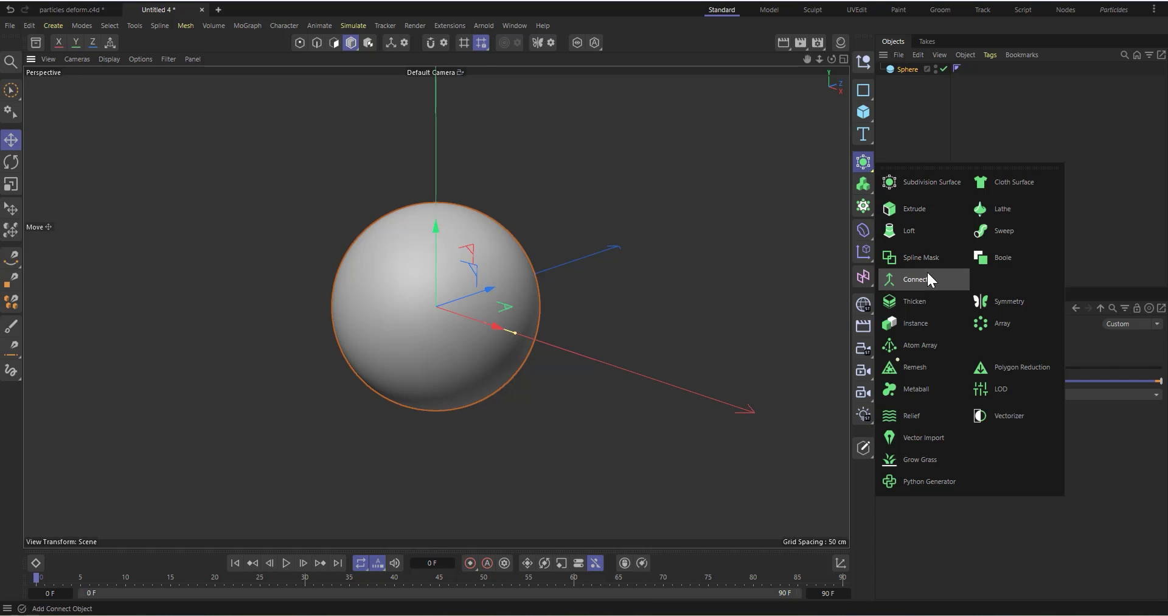
left_click(915, 280)
left_click_drag(900, 80, 913, 72)
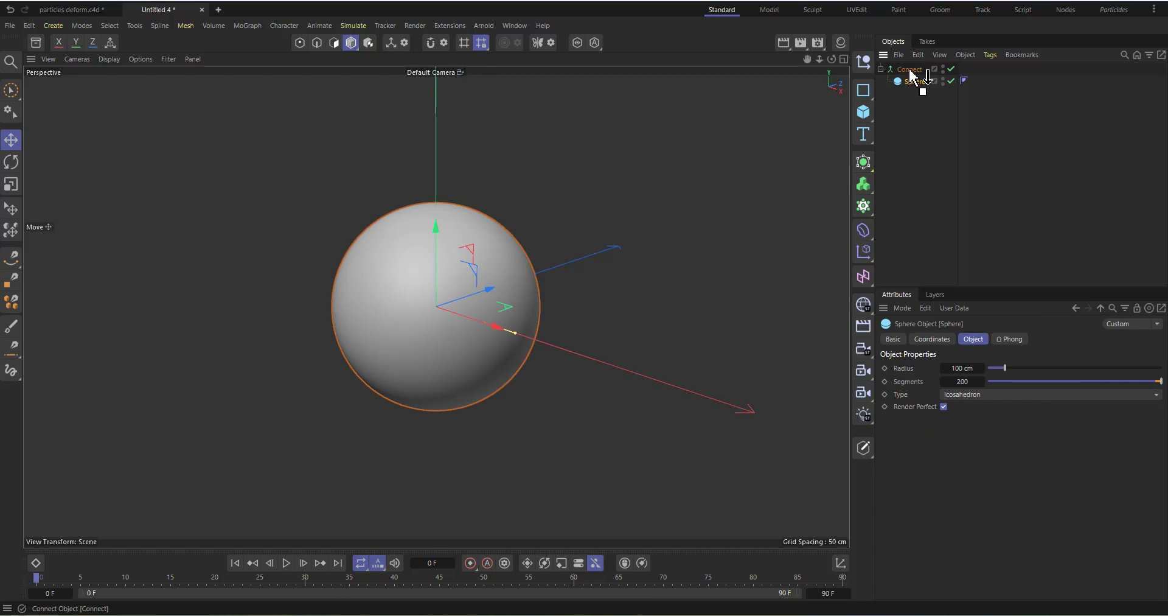
left_click(910, 71)
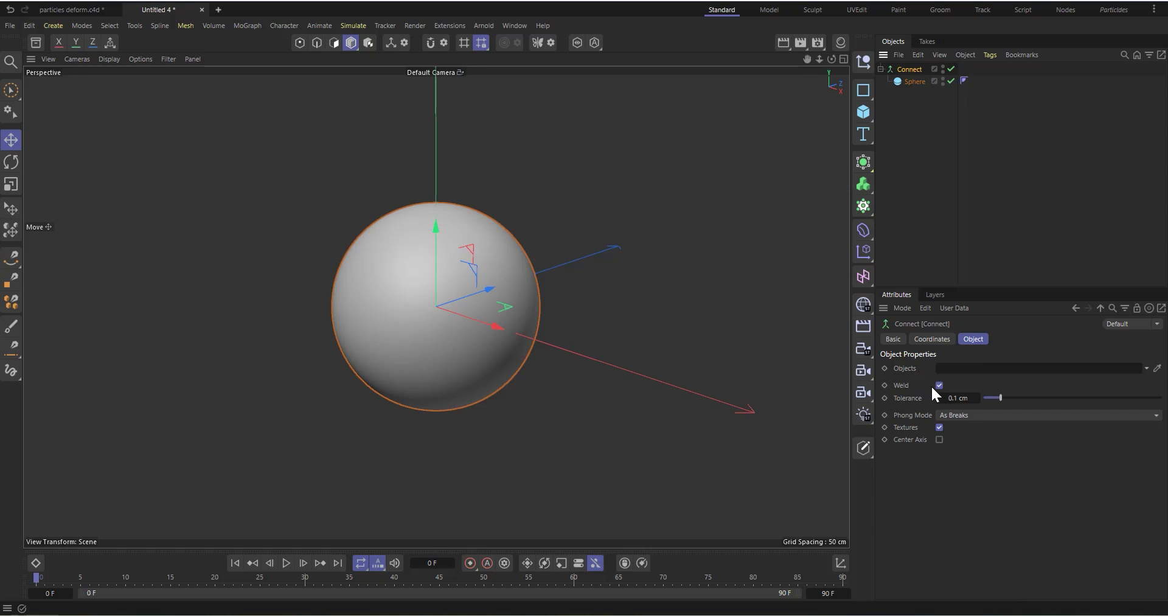
left_click(937, 385)
left_click(880, 69)
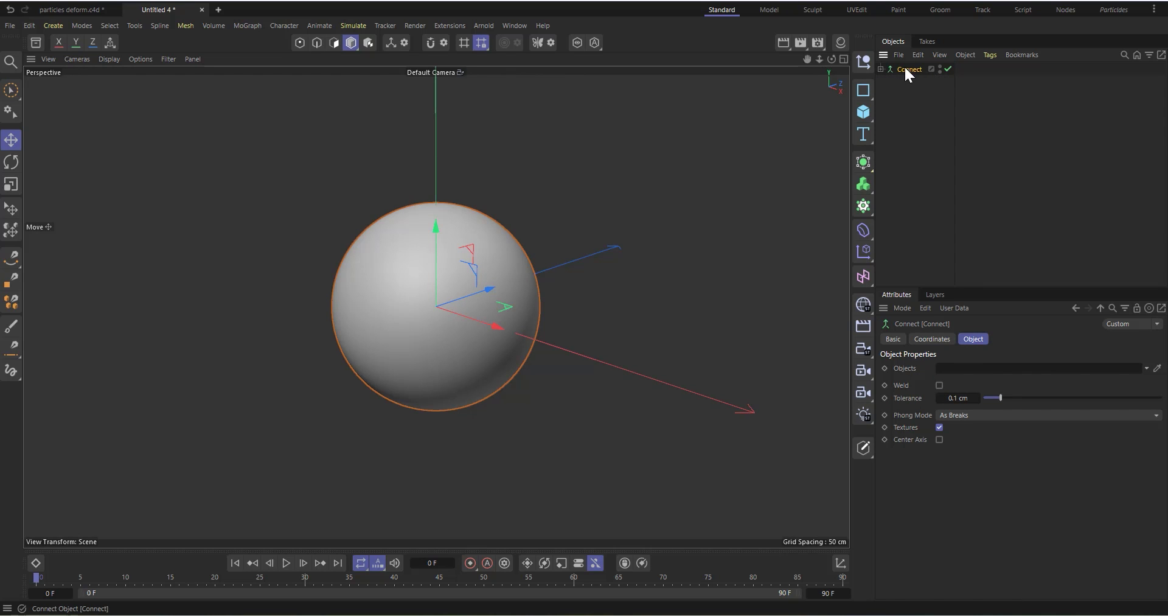
Add a Mesh Emitter with the Connect object as its geometry and preview the emission from the first frame
left_click(353, 25)
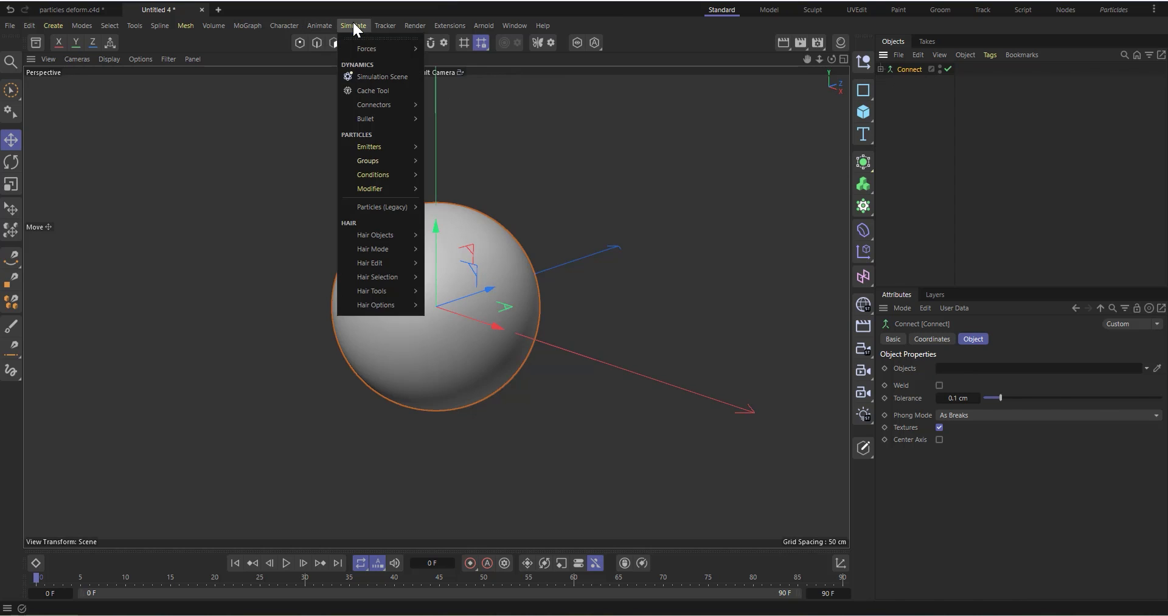
mouse_move(332, 26)
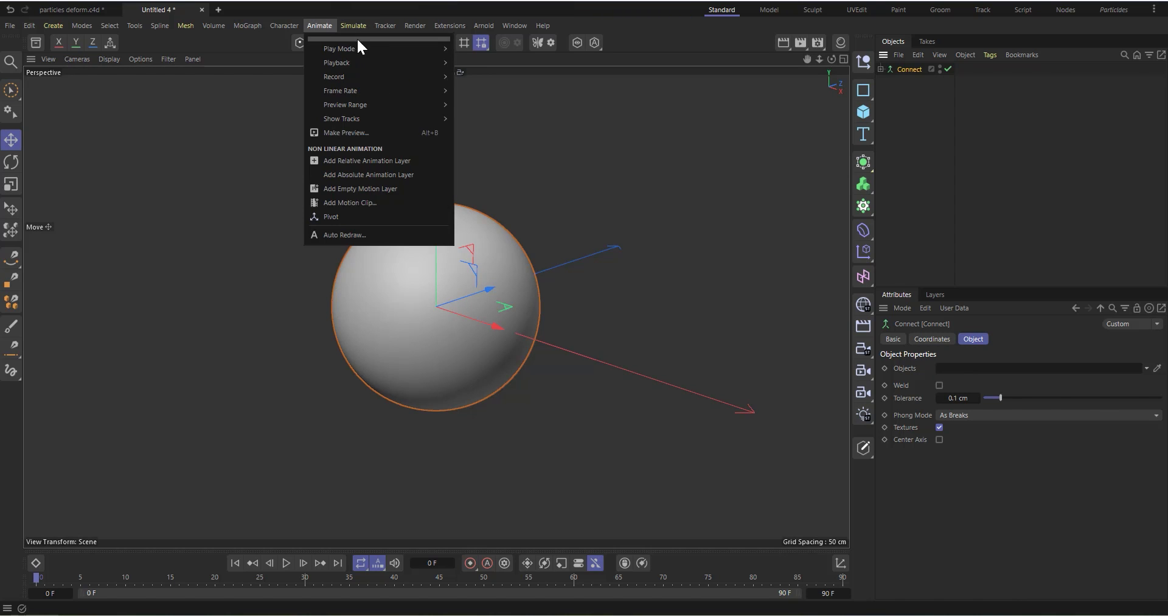
mouse_move(370, 148)
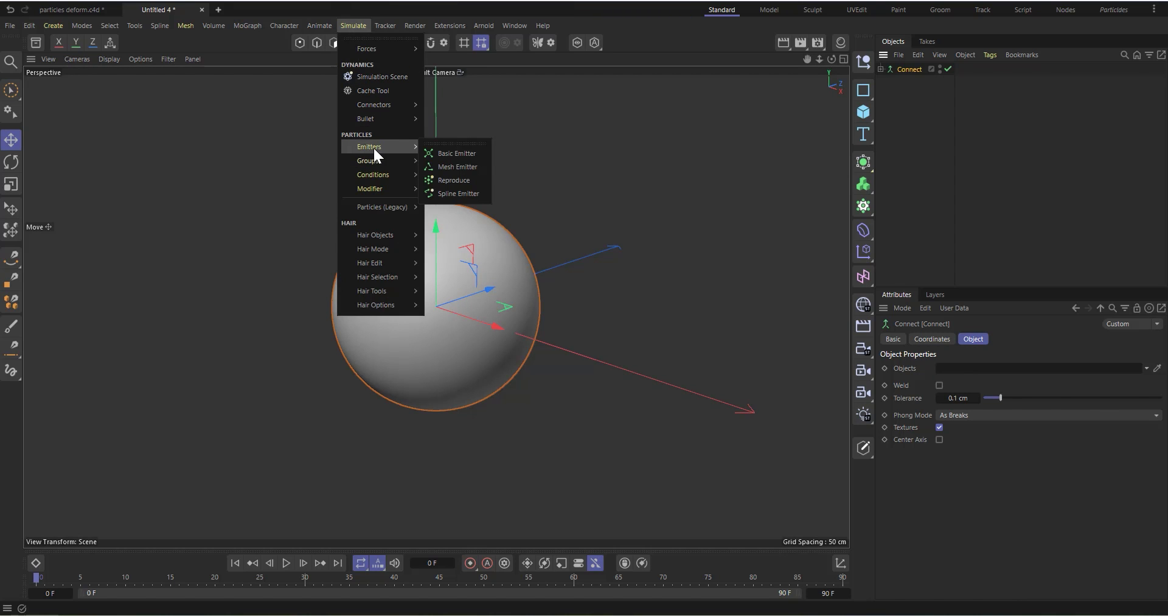
left_click(451, 164)
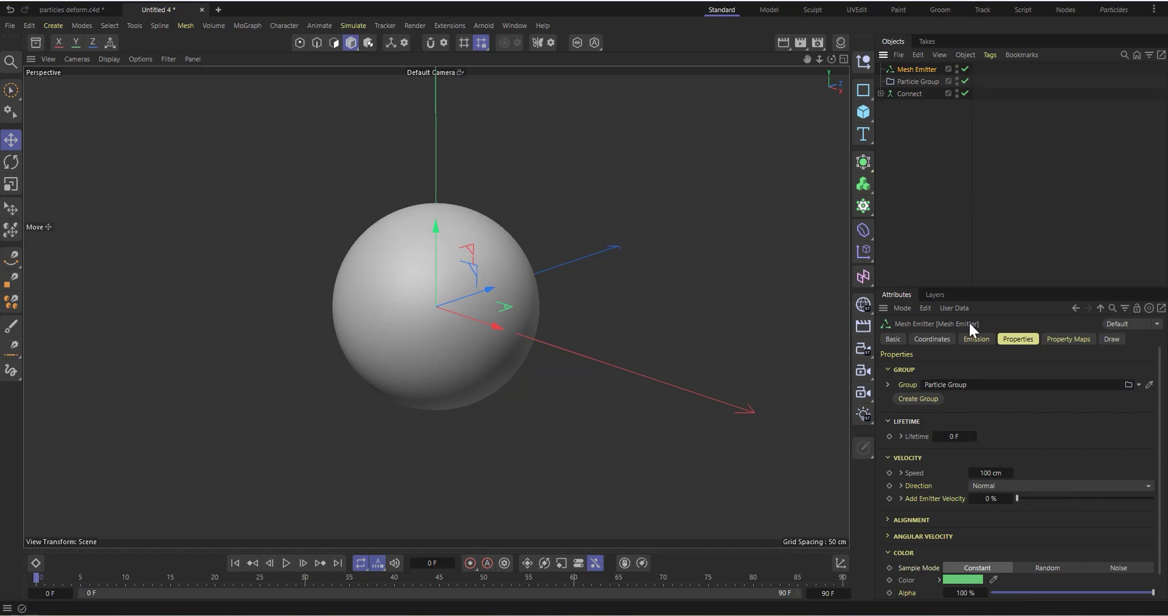
left_click(914, 92)
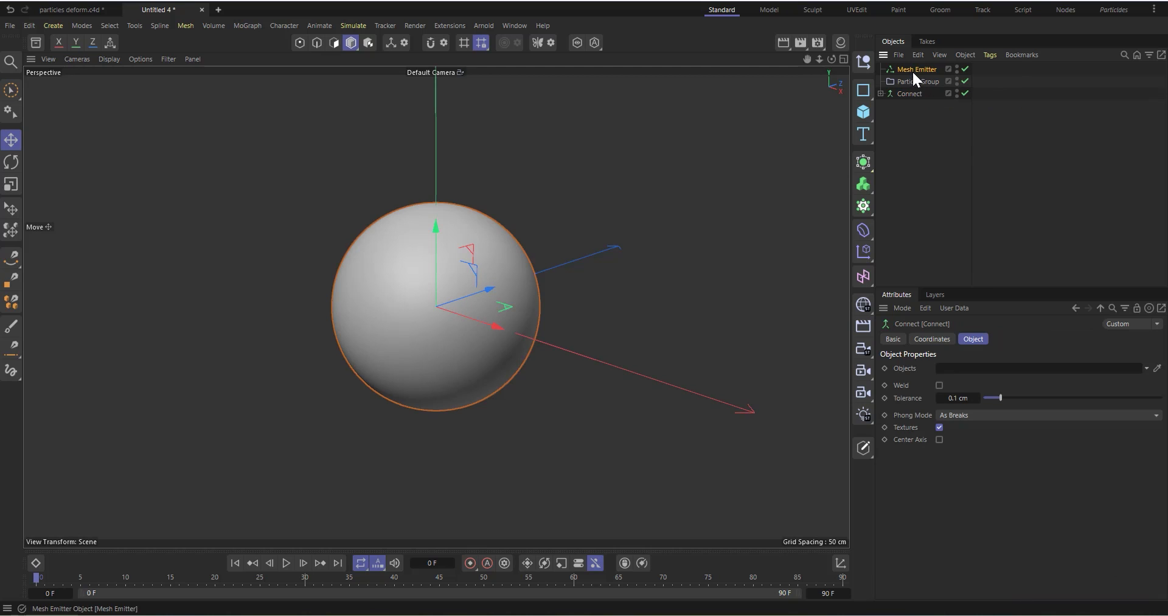
left_click(913, 70)
left_click(979, 342)
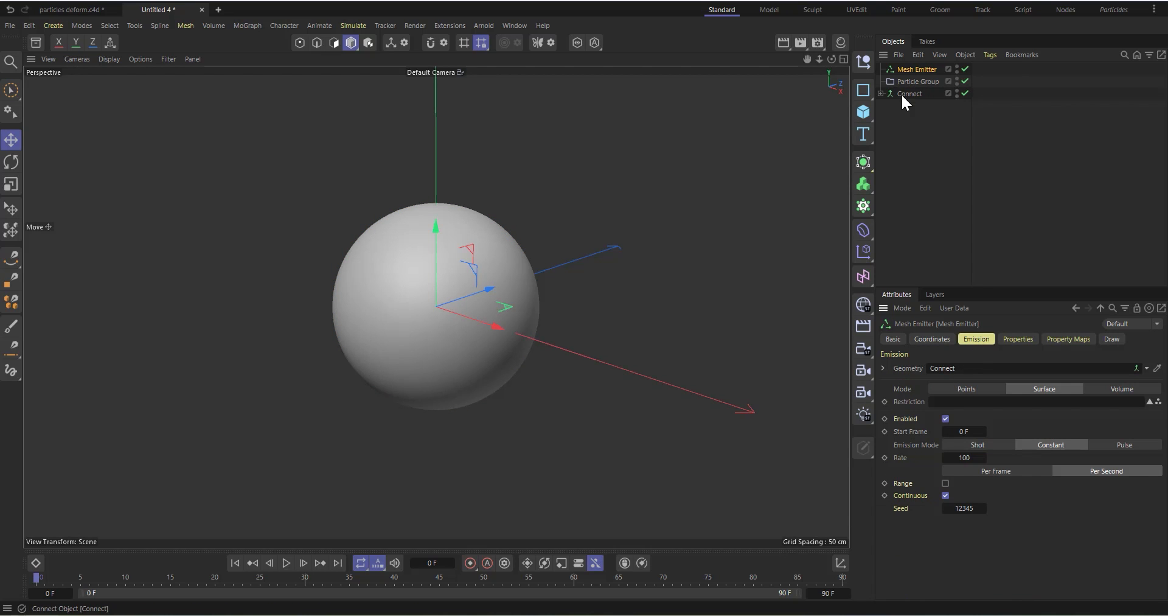
left_click(286, 563)
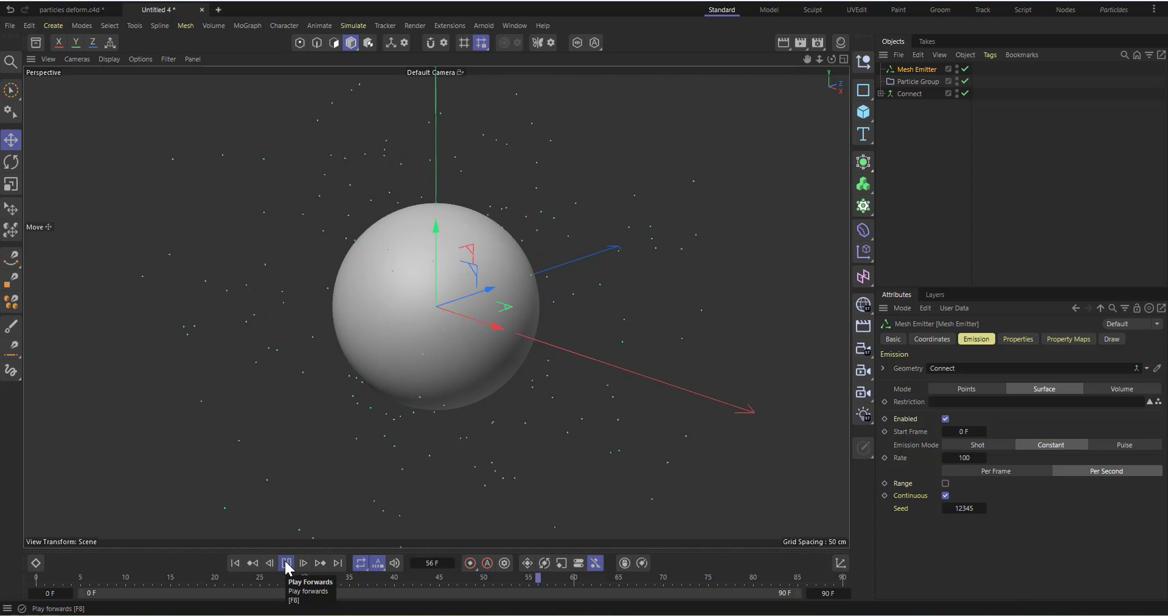
left_click(286, 562)
left_click(234, 563)
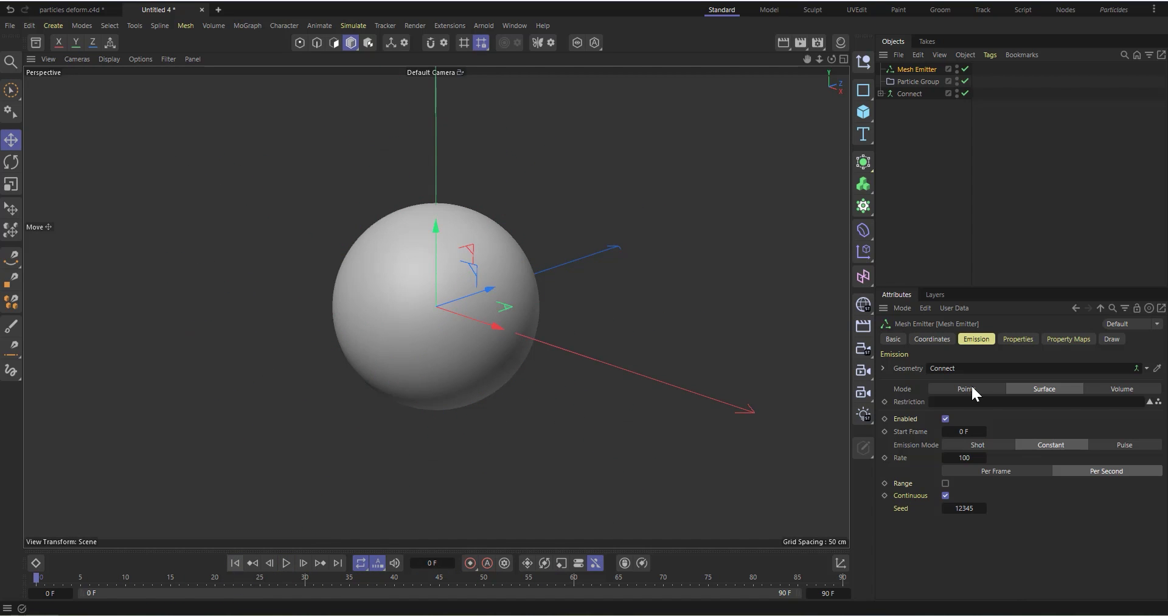
Reduce the emission speed in the Mesh Emitter's velocity properties
left_click(1025, 341)
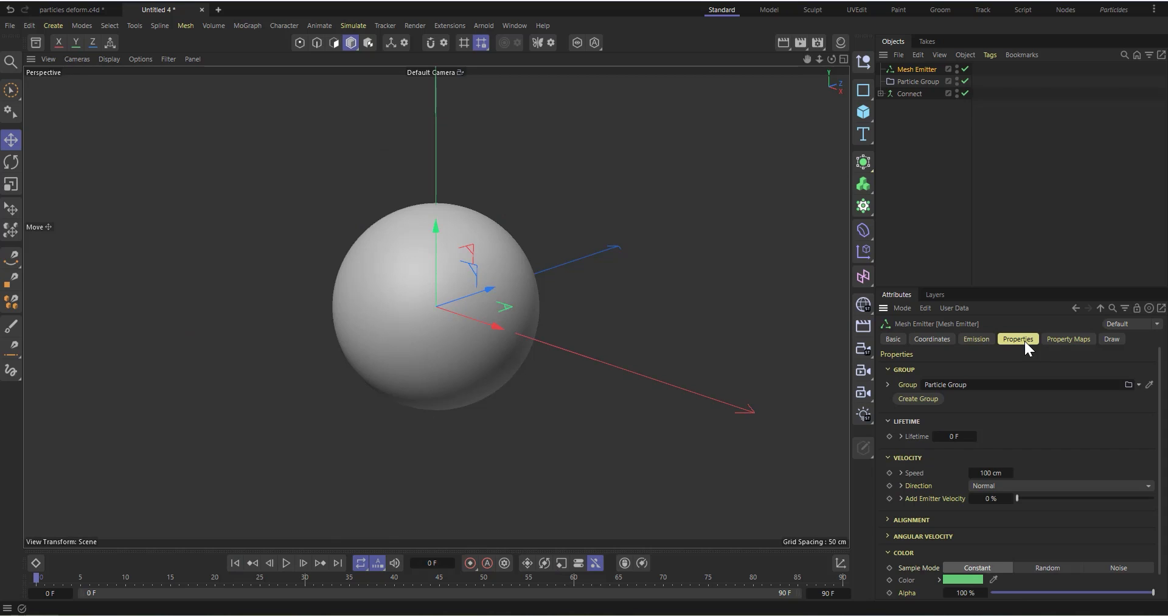
left_click(985, 473)
key("BackSpace")
key("Return")
Set the particle color's sample mode to Random, load the Full Colors gradient preset, and preview the simulation
left_click(889, 458)
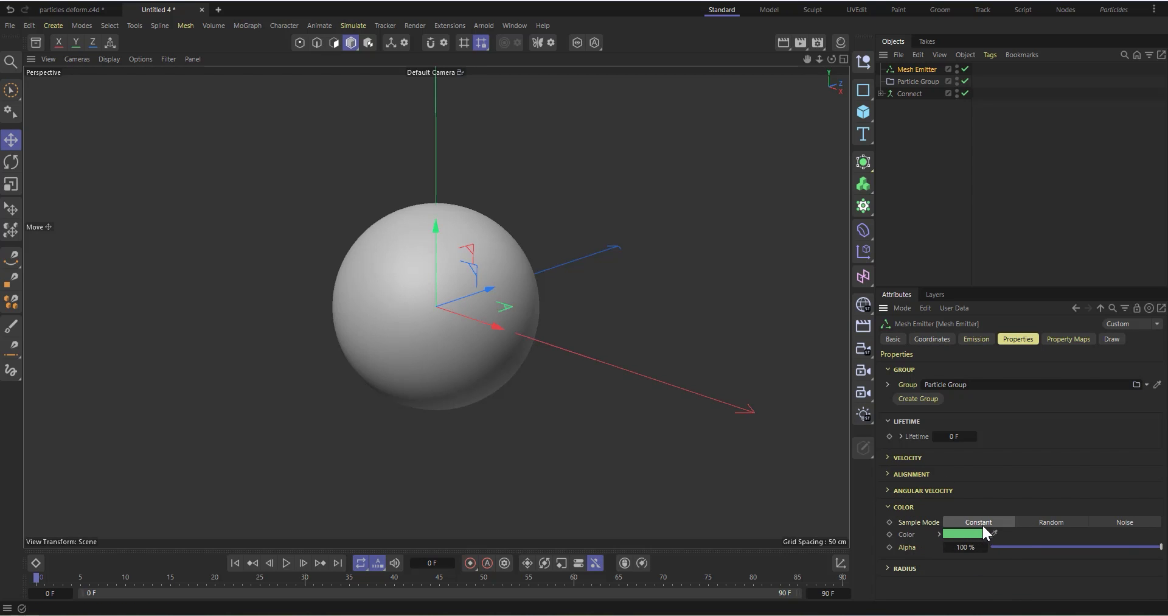
left_click(1052, 522)
scroll(913, 545, "down", 3)
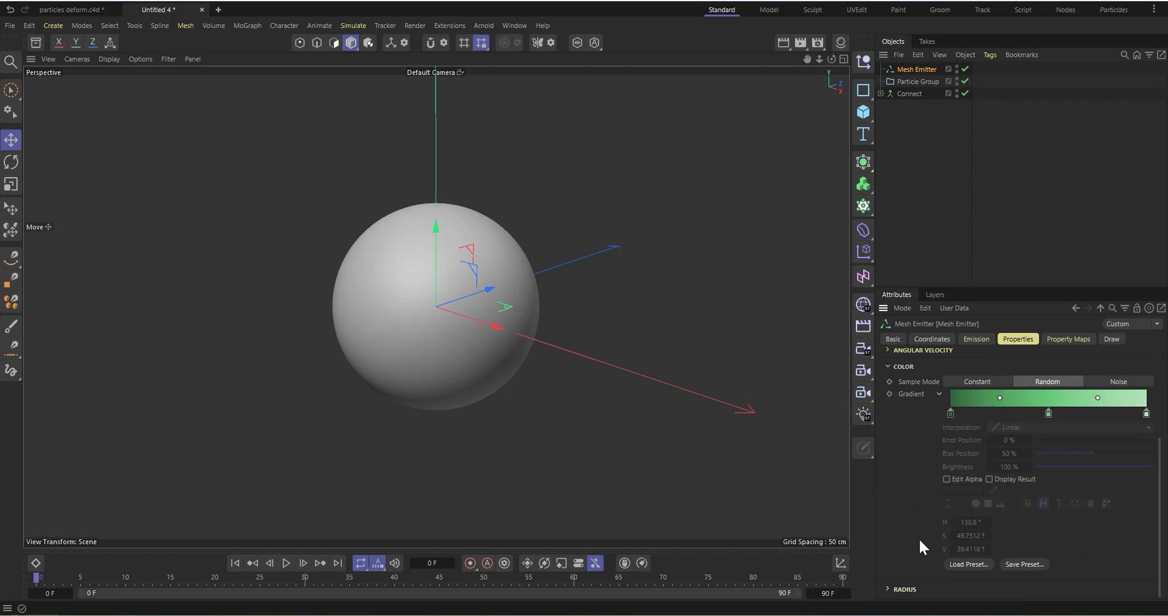
left_click(949, 563)
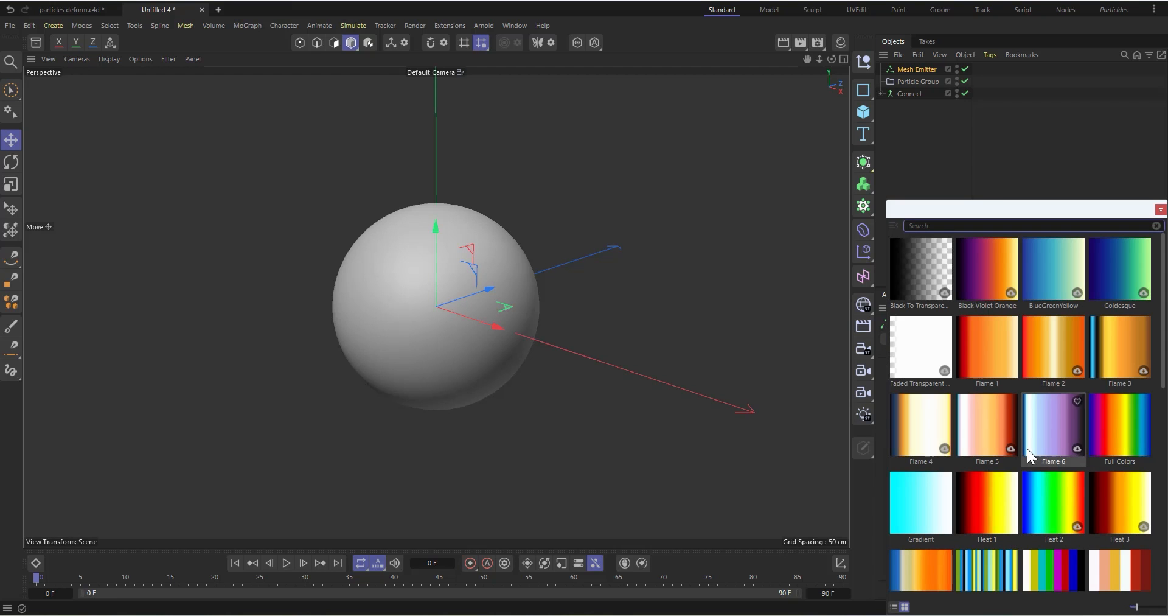
double_click(1115, 429)
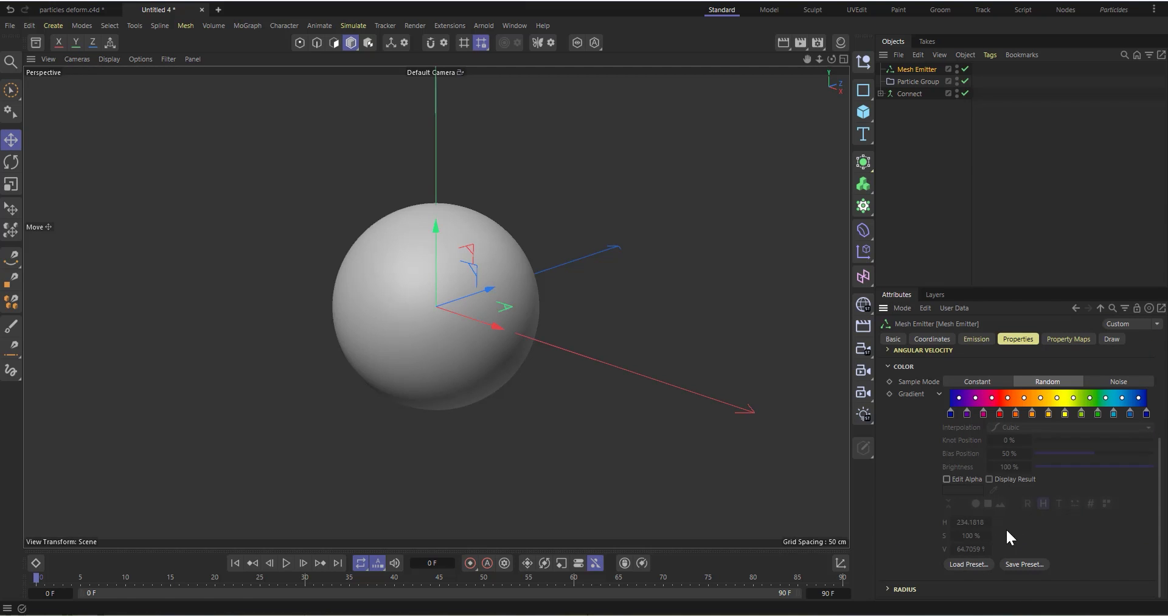
left_click(286, 563)
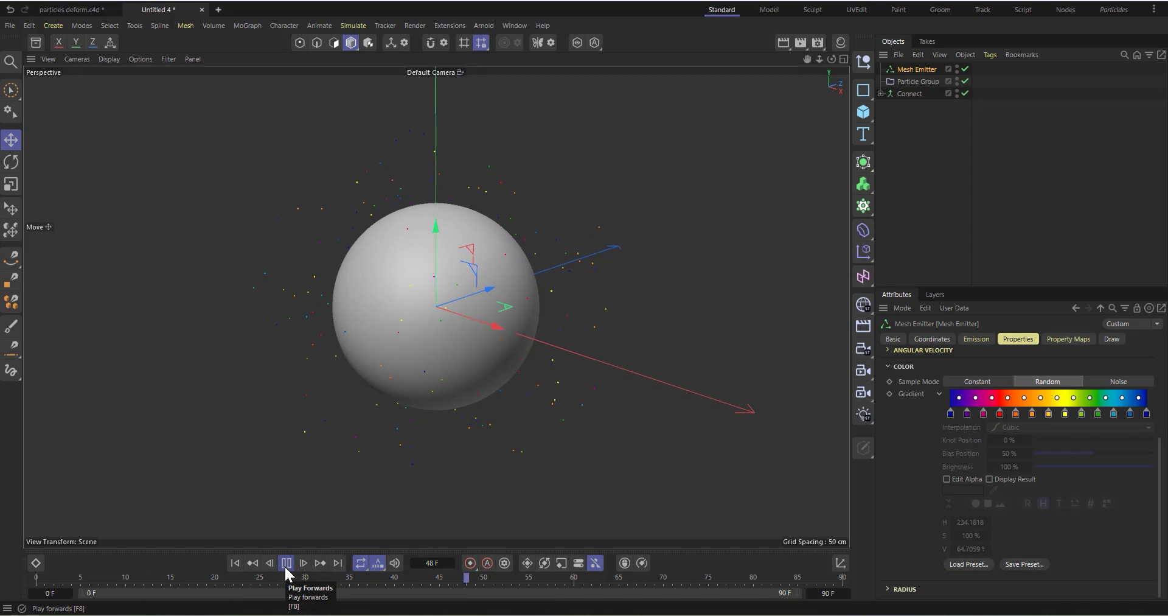
left_click(285, 565)
left_click(235, 563)
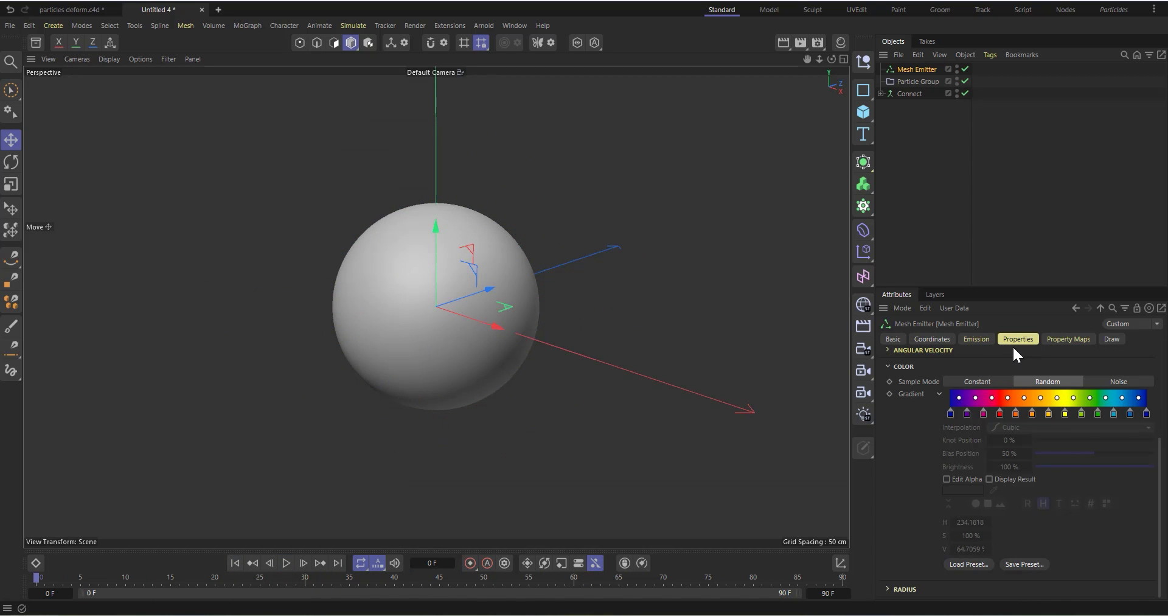
Set the Mesh Emitter's emission mode to Shot with a count of 300, preview it, and return to the start
left_click(980, 341)
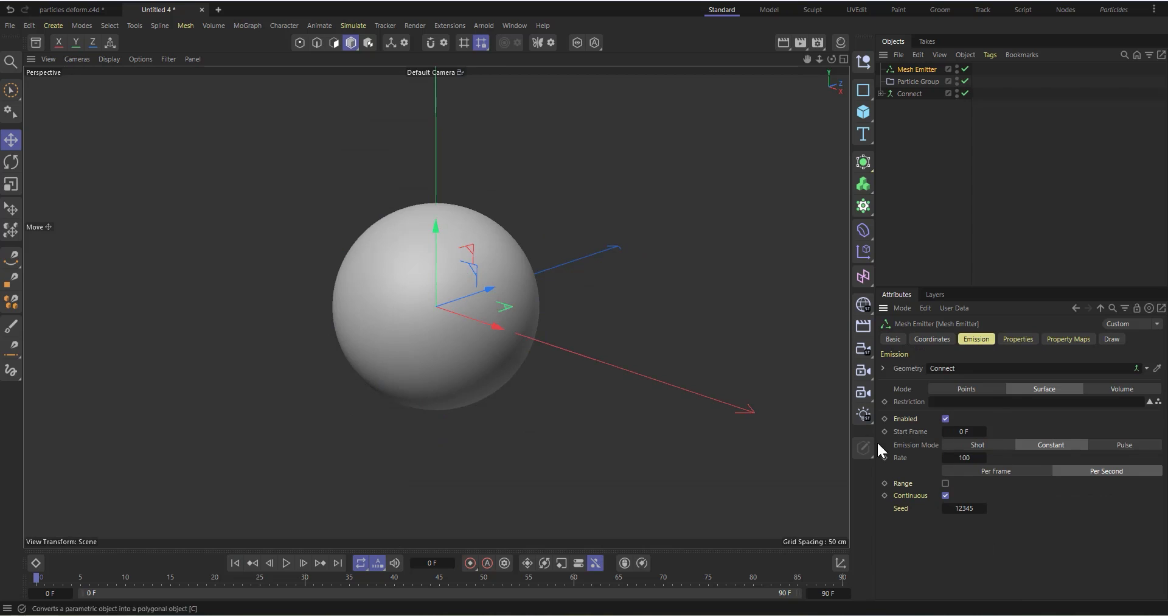
left_click(986, 443)
left_click(963, 461)
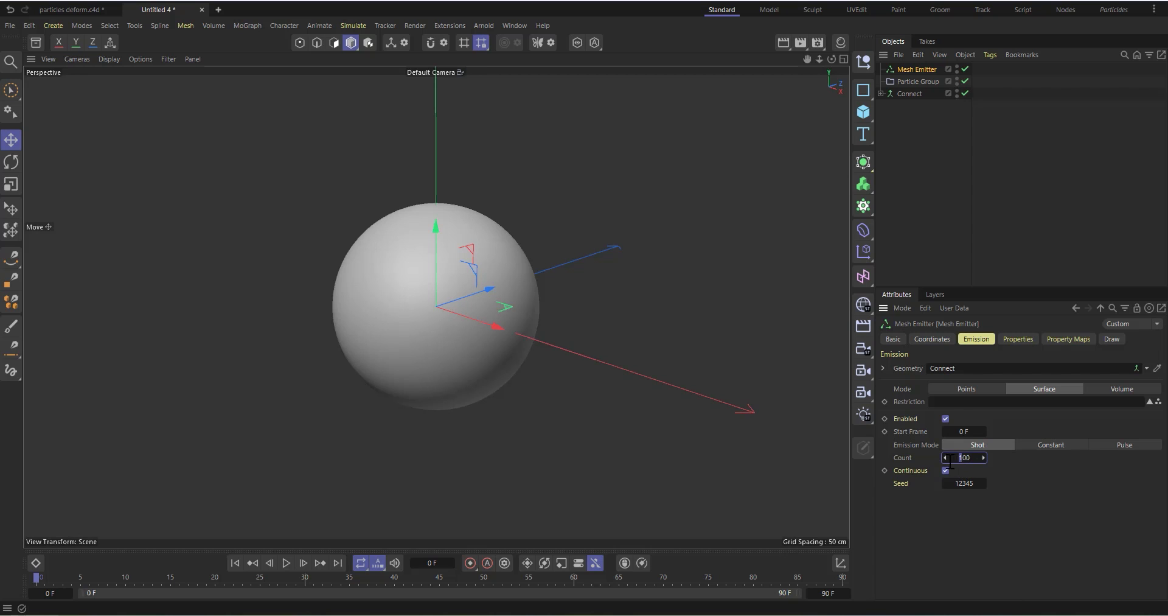
type("300")
left_click(287, 562)
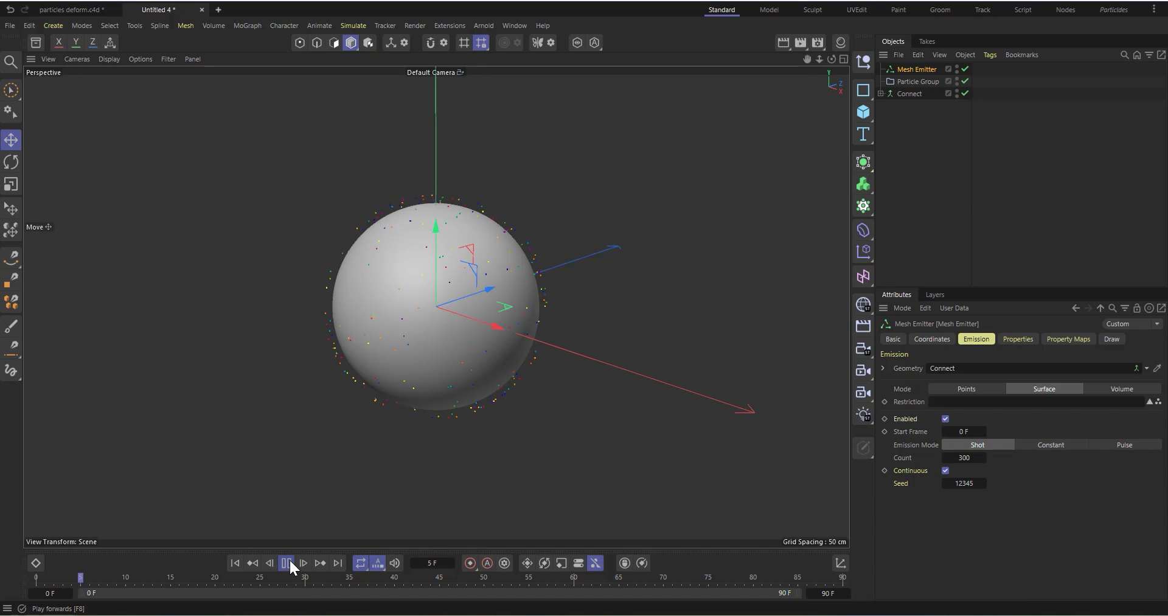
left_click(288, 561)
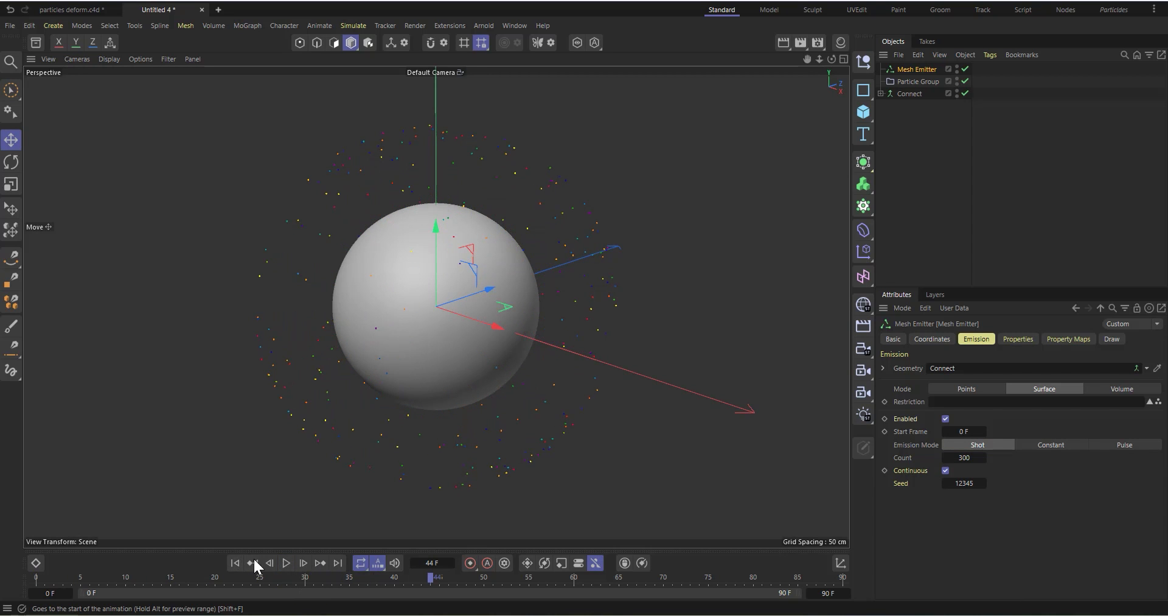
left_click(234, 562)
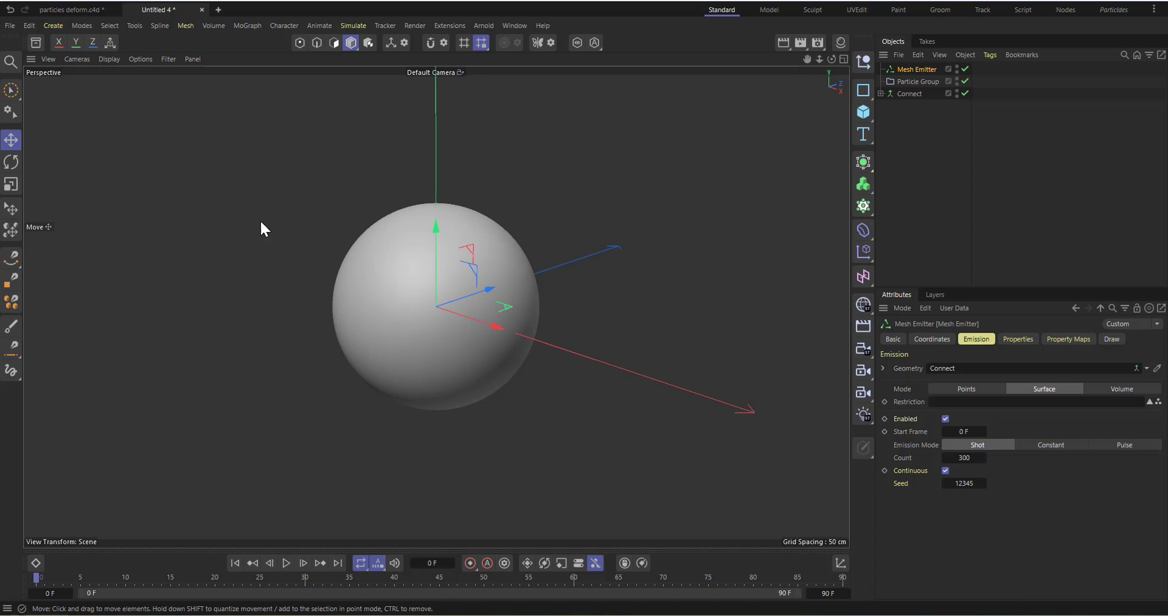
Create an Instance of the Connect object and place it at the end of the object hierarchy
left_click(910, 93)
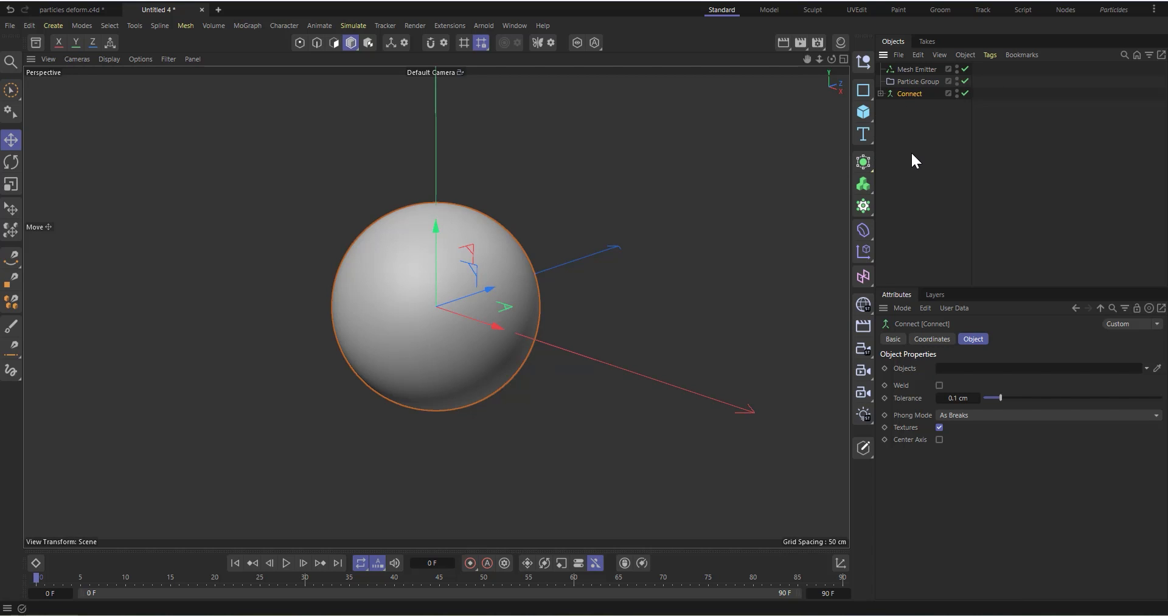
left_click(870, 172)
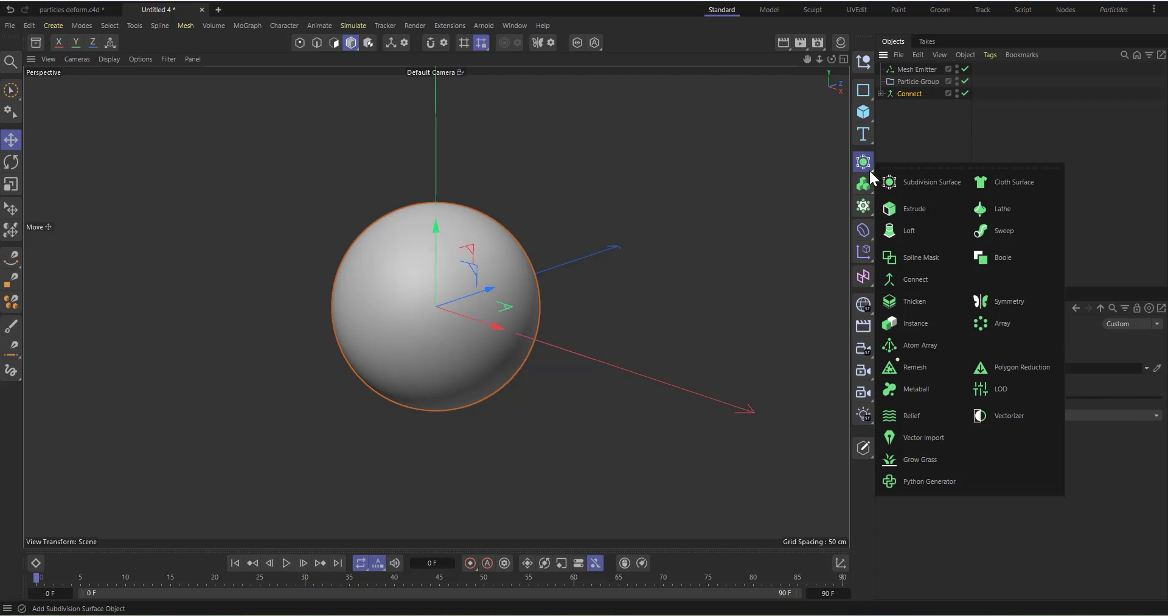
left_click(907, 322)
left_click_drag(911, 65, 924, 182)
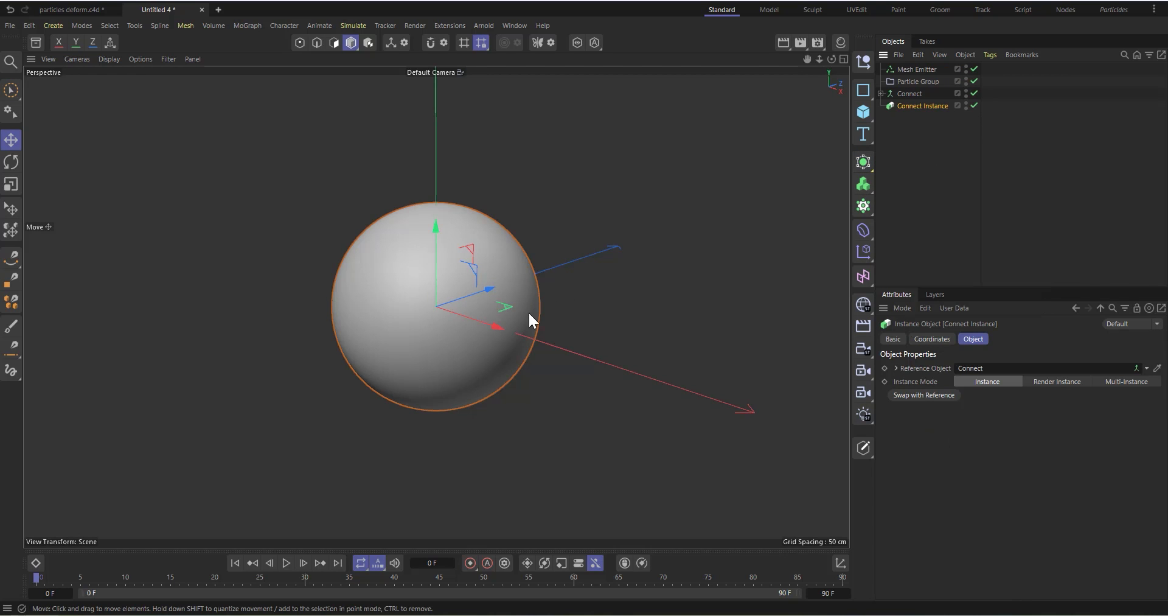
Try moving the Connect Instance away along X and changing the source sphere's radius to test the link
left_click_drag(486, 318, 740, 411)
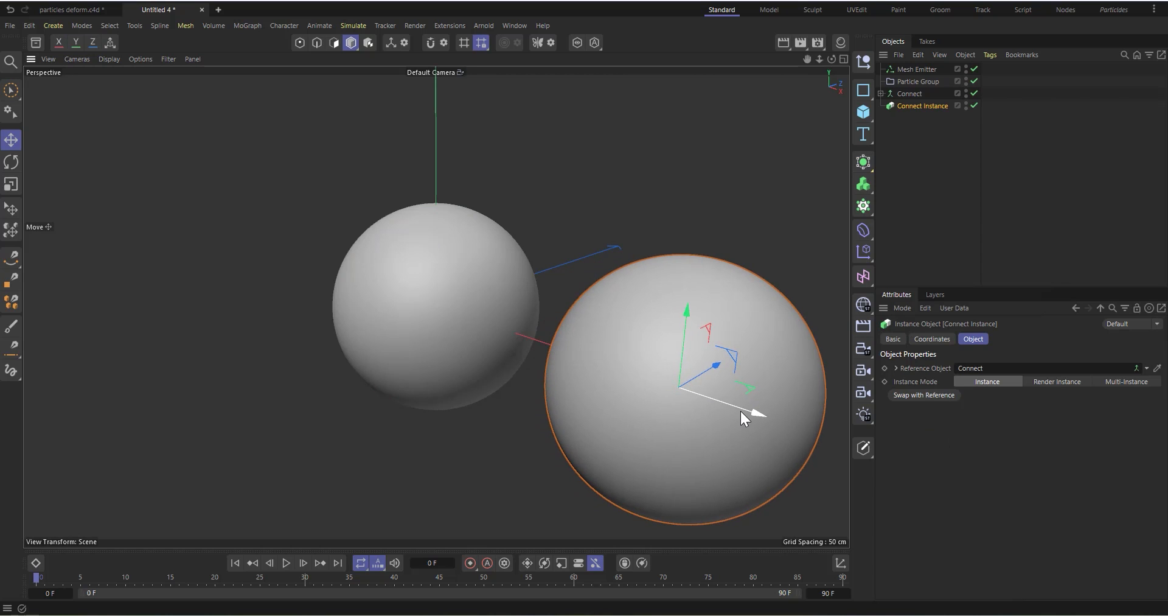
left_click(882, 93)
left_click(916, 106)
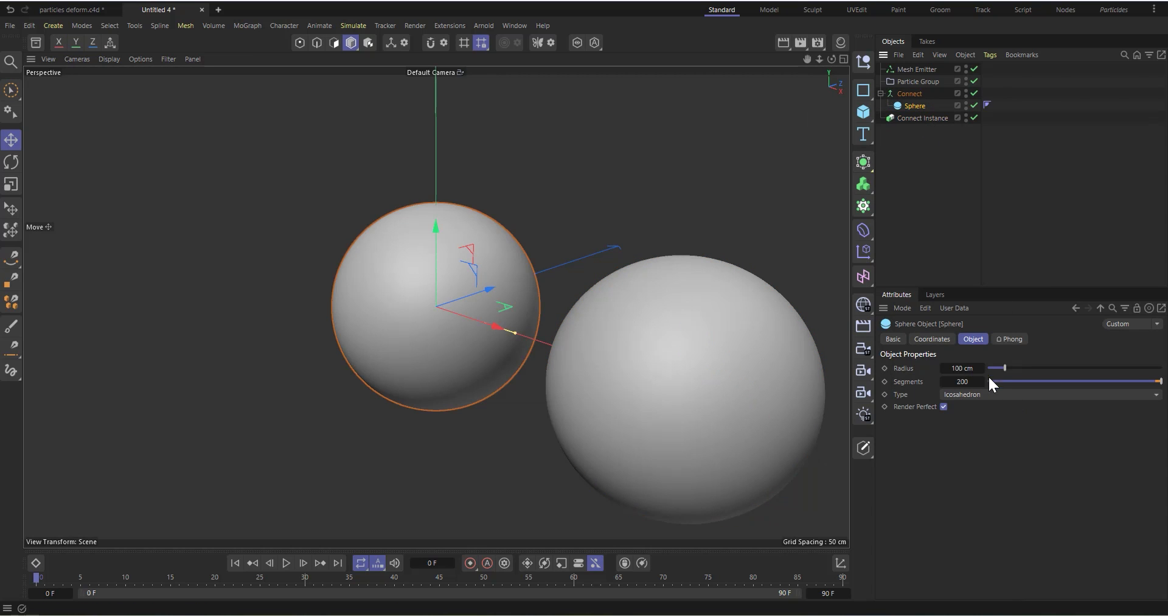
mouse_move(969, 368)
left_mouse_down()
mouse_move(956, 369)
mouse_move(981, 369)
mouse_move(959, 369)
left_mouse_up()
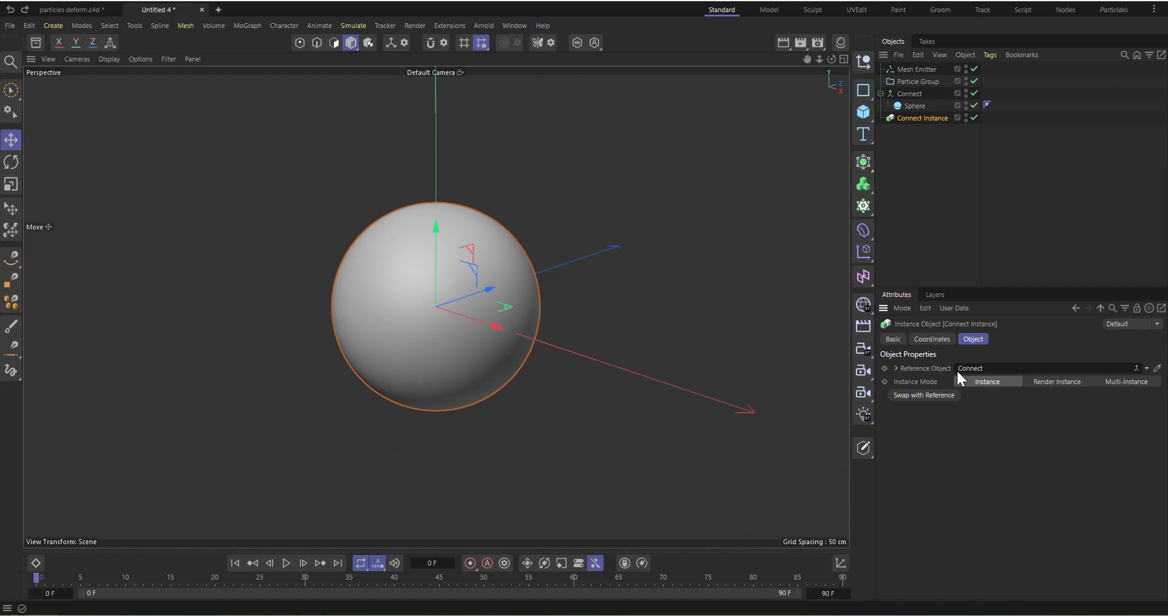
Nest the Connect object under a new Null and hide the Null in both the viewport and the render
left_click(880, 93)
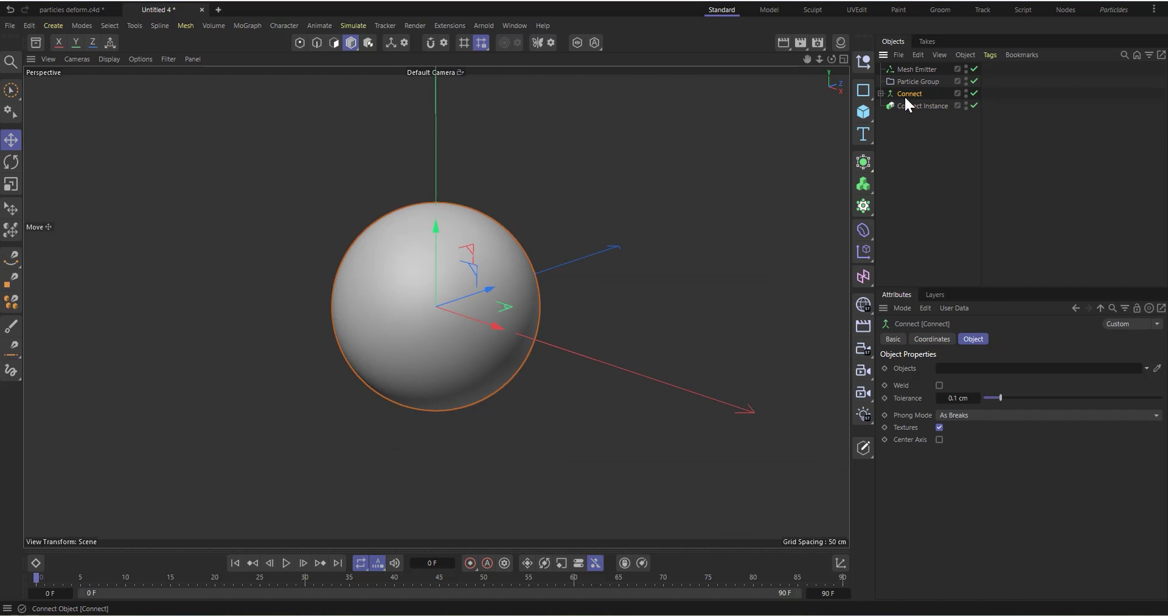
left_click(864, 61)
left_click_drag(915, 107, 905, 67)
left_click(905, 69)
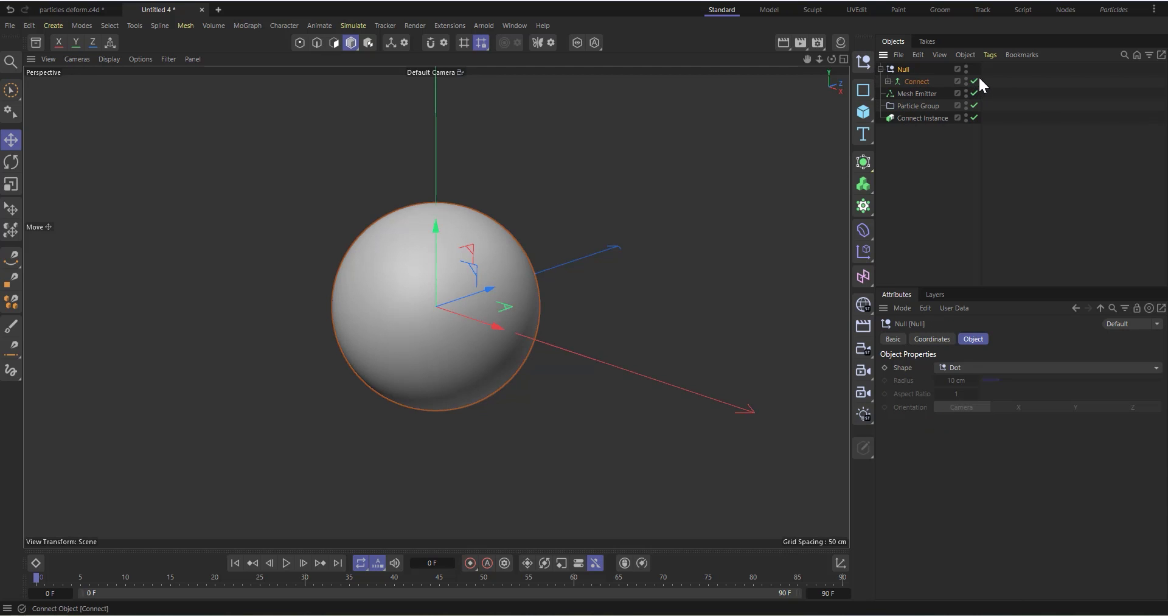
left_click(967, 66)
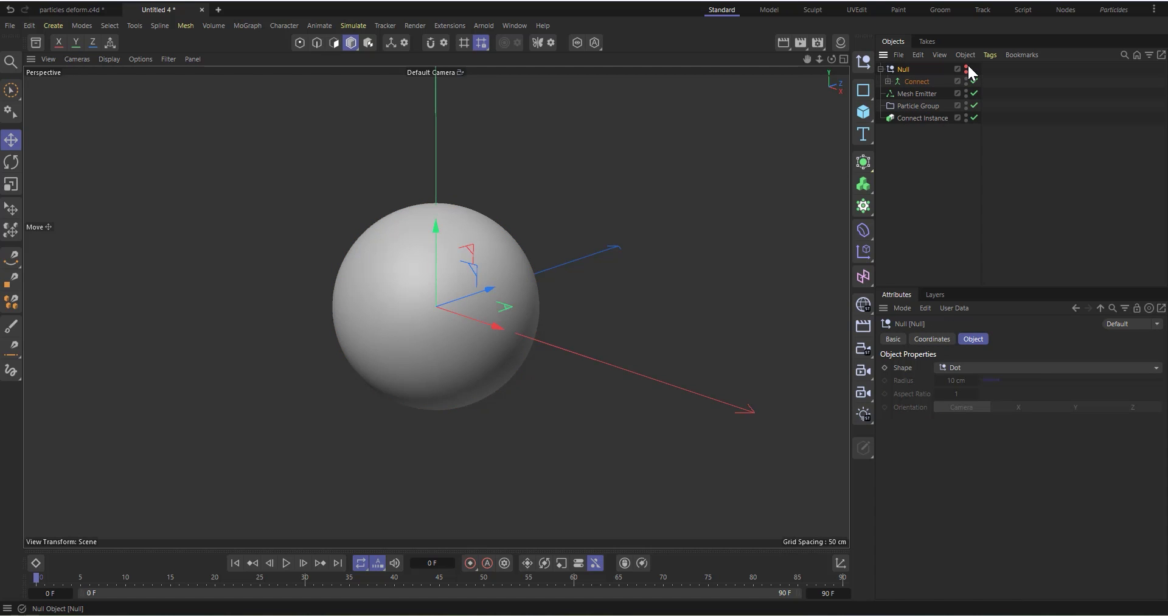
left_click(880, 69)
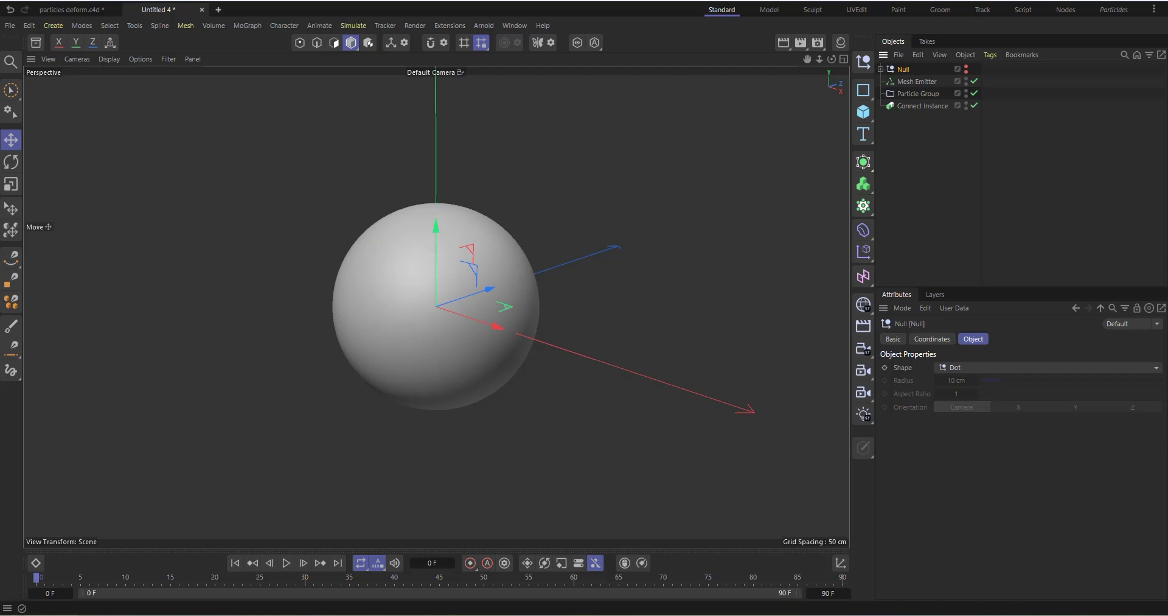
left_click(881, 69)
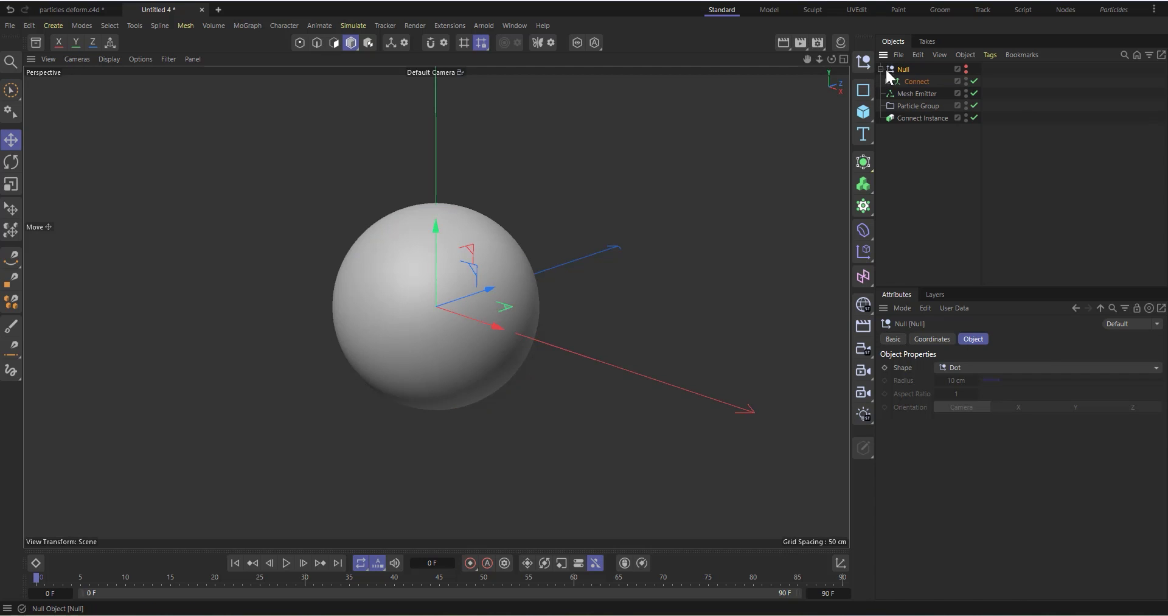
Add a Volume Builder below the Connect Instance and link the Connect object into its objects list
left_click(919, 118)
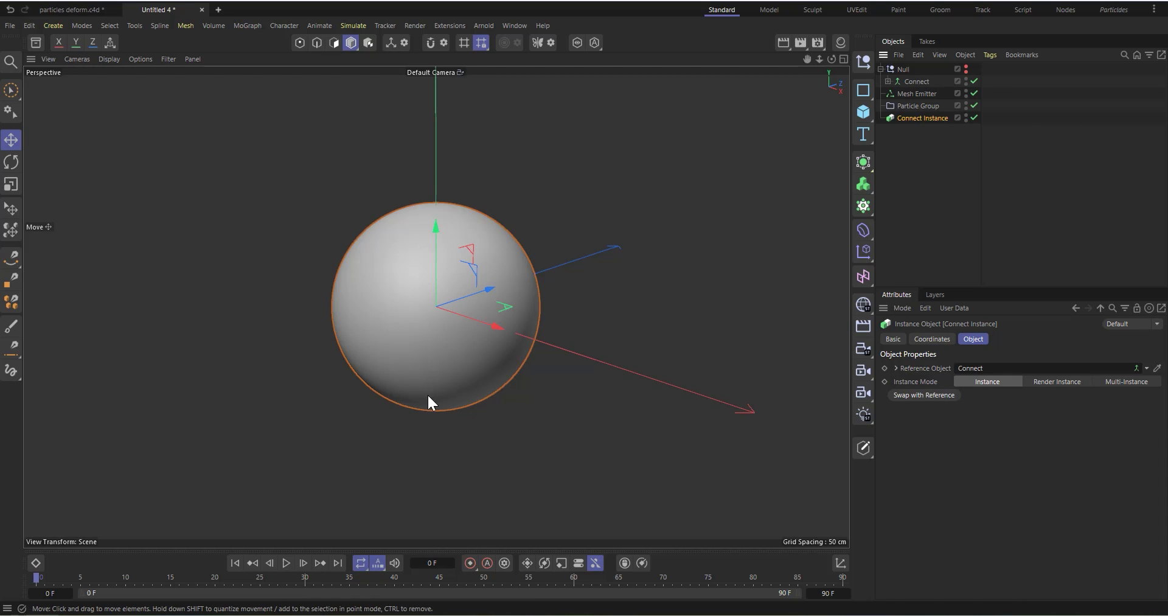
scroll(415, 255, "up", 2)
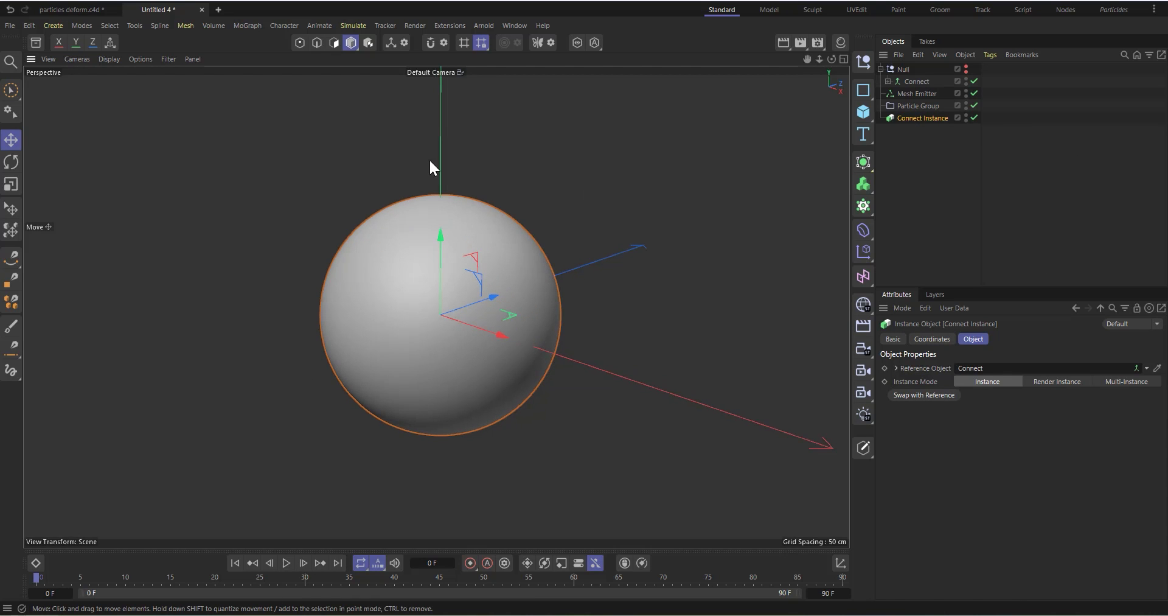
left_click(864, 186)
left_click(900, 203)
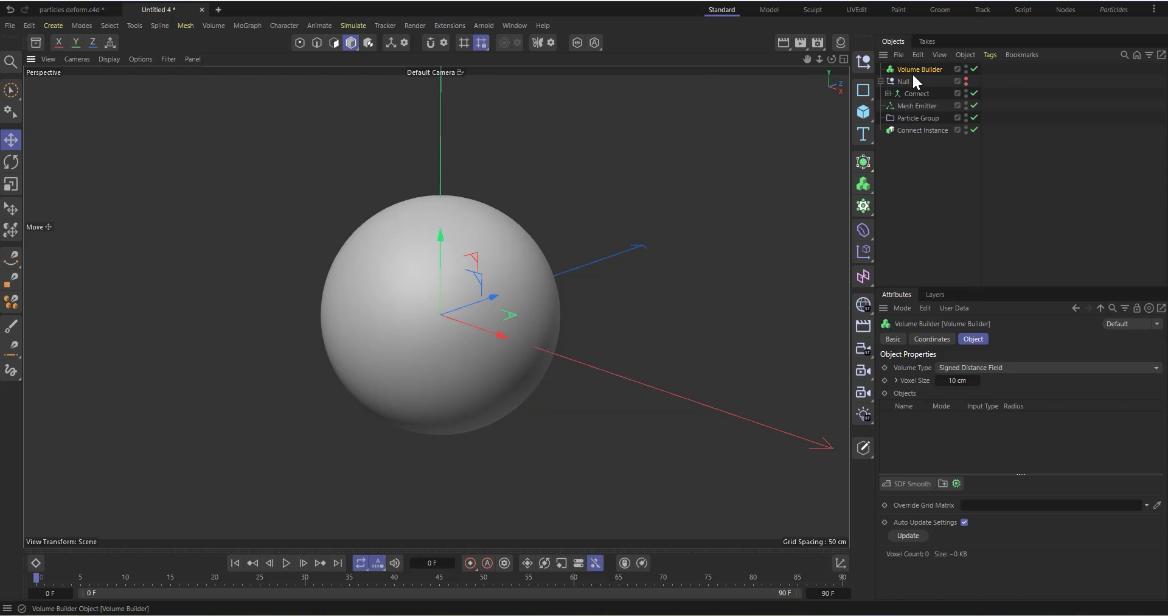
left_click_drag(911, 68, 911, 134)
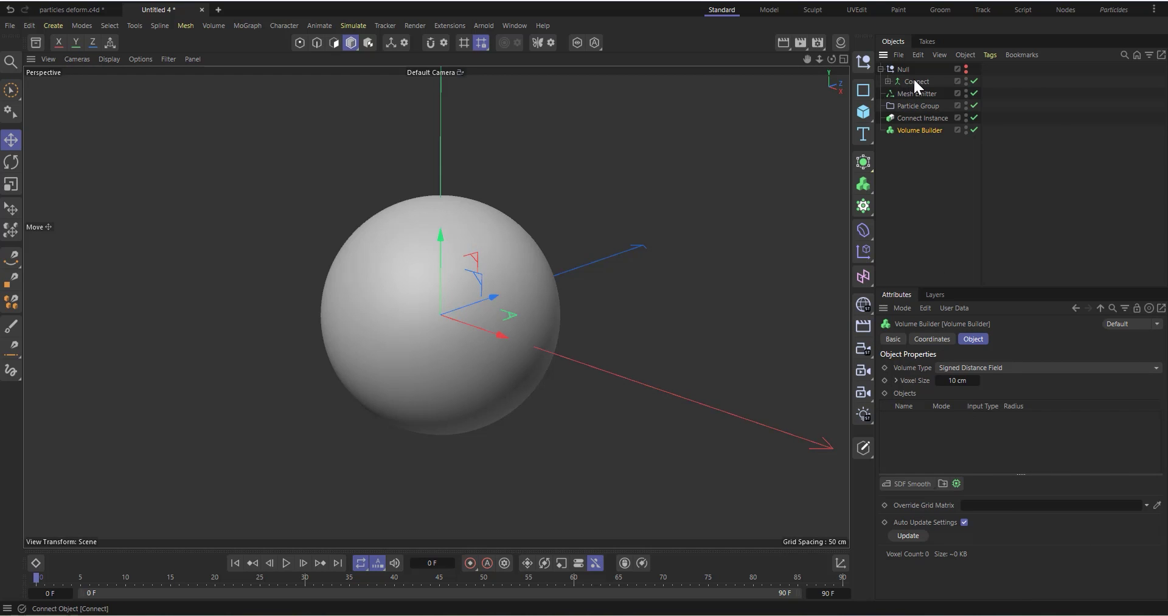
left_click_drag(915, 80, 951, 457)
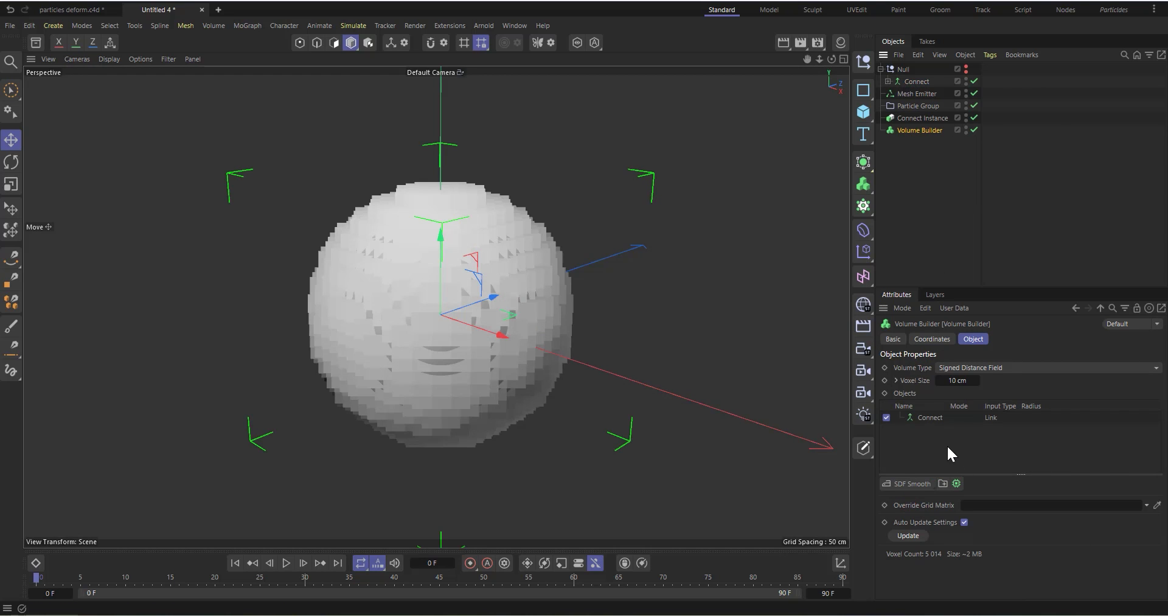
Set the Volume Builder's voxel size to 2 cm and its volume type to Vector
double_click(957, 380)
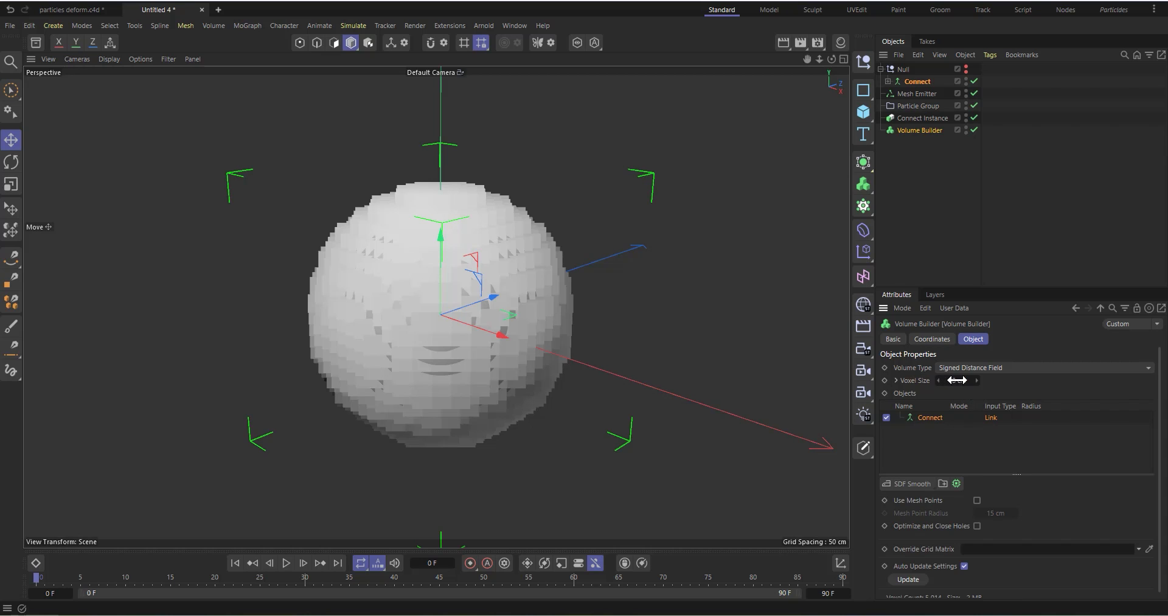
type("2")
key("Return")
left_click(983, 367)
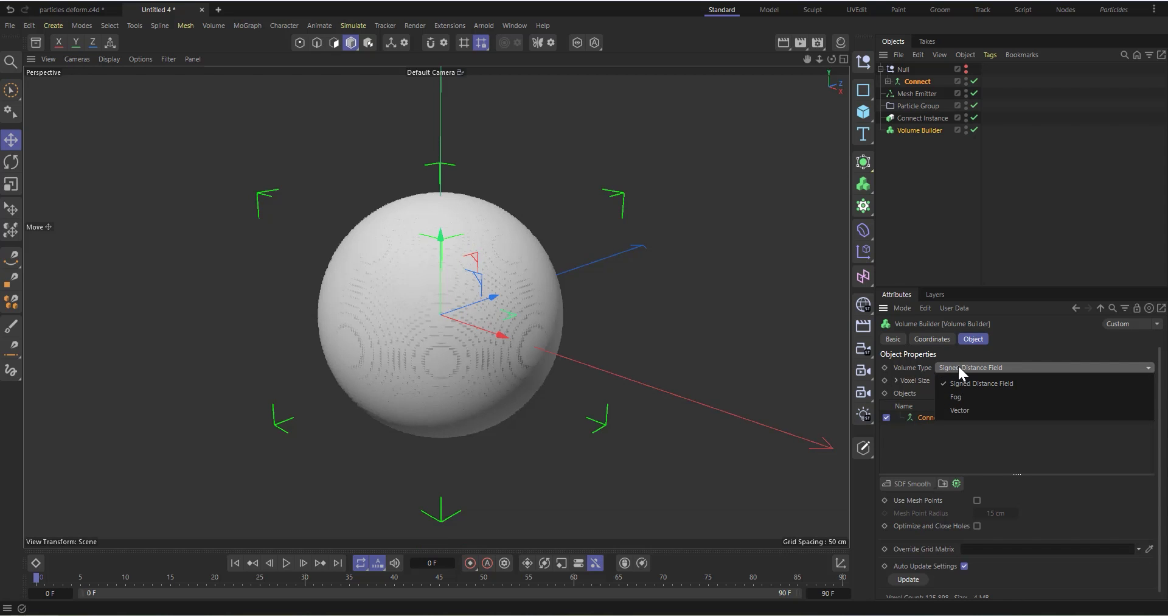
left_click(964, 410)
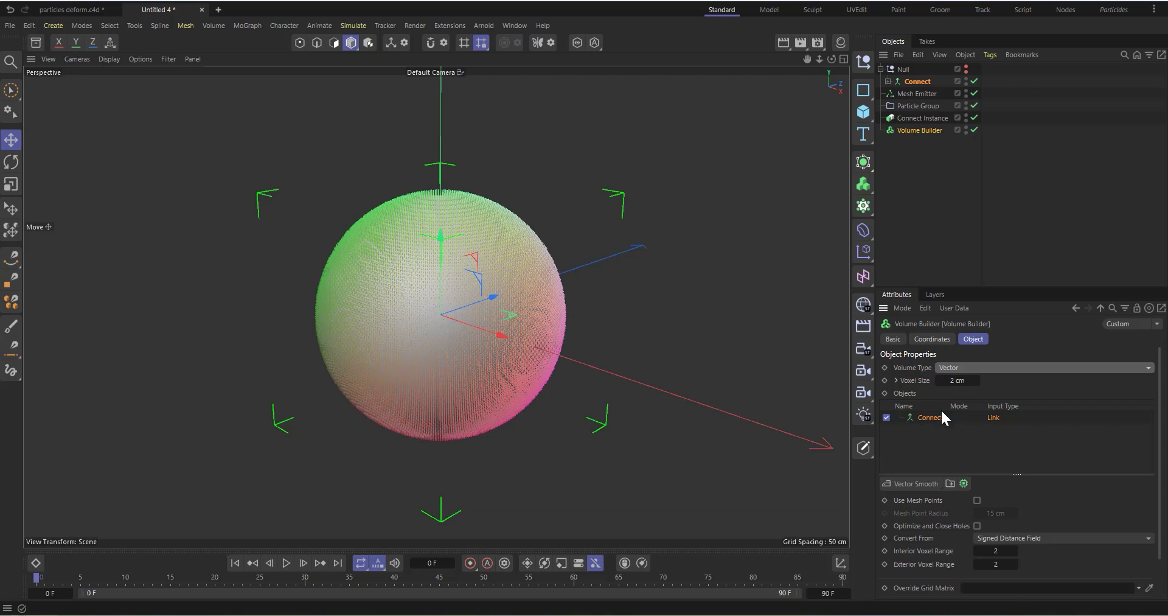
Add a Random Field and make it a child of the Volume Builder
left_click(863, 276)
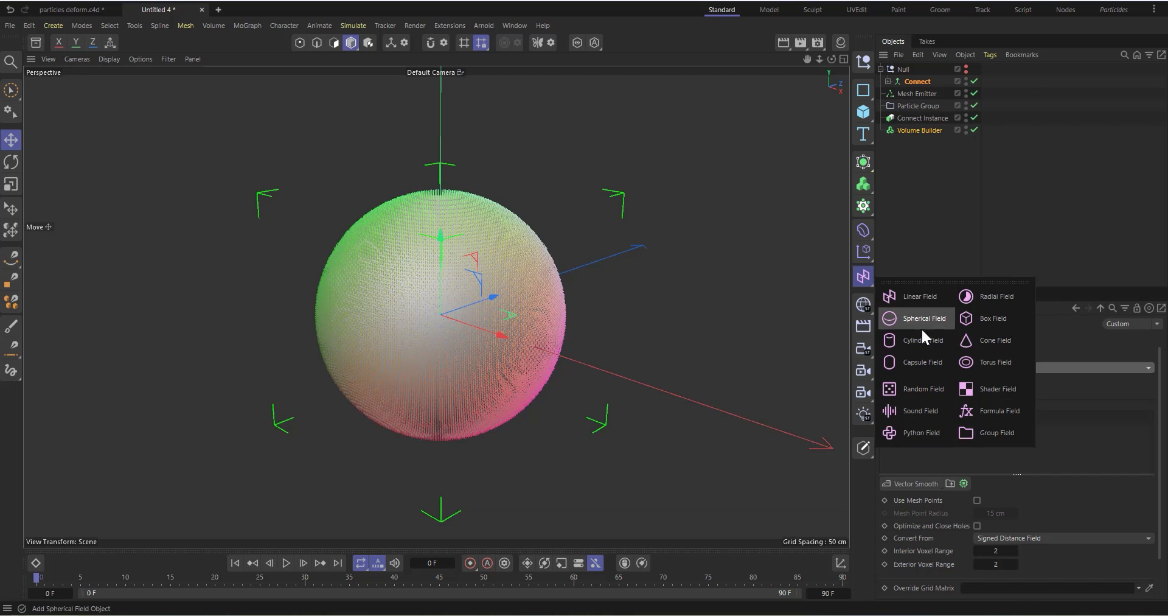
left_click(914, 384)
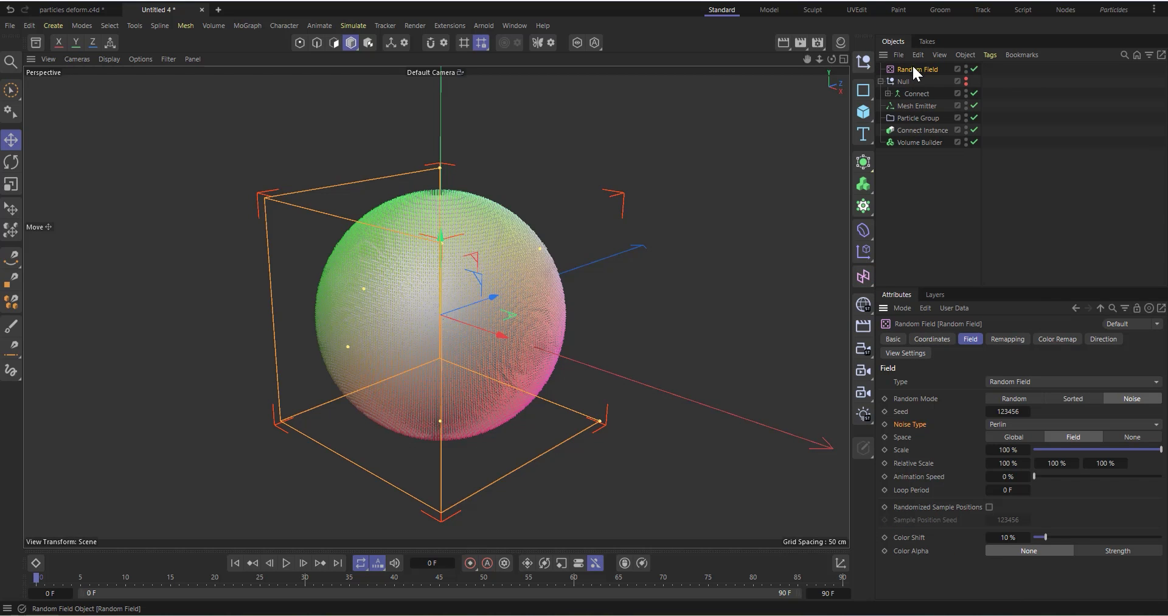
left_click_drag(912, 67, 937, 143)
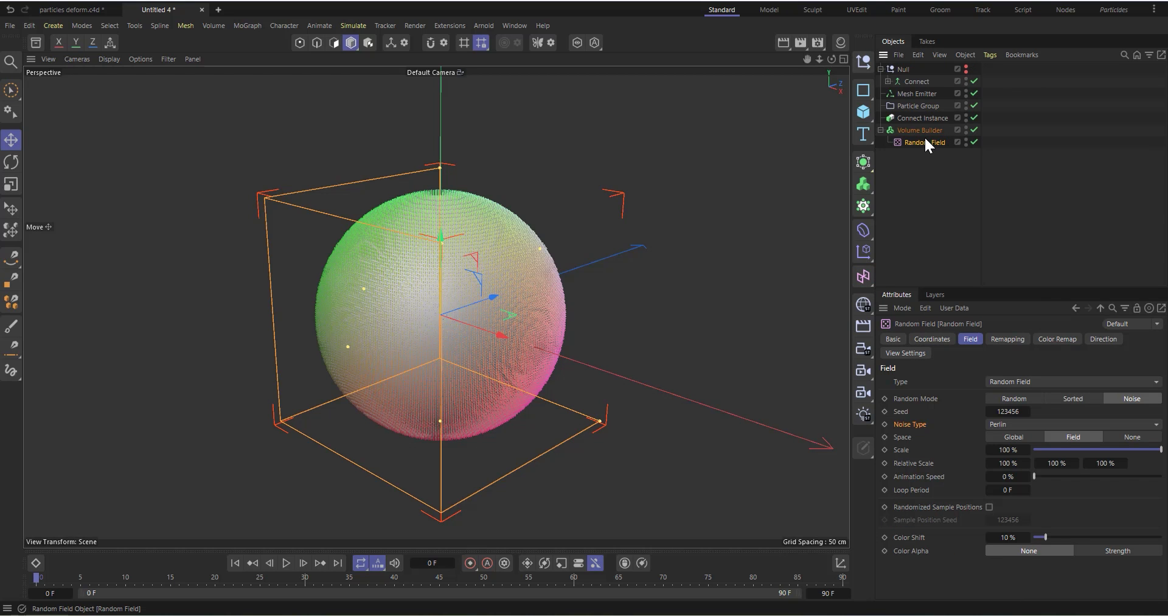
In the Volume Builder, set the Random Field's creation space to Objects Below and its mode to Cross
left_click(928, 130)
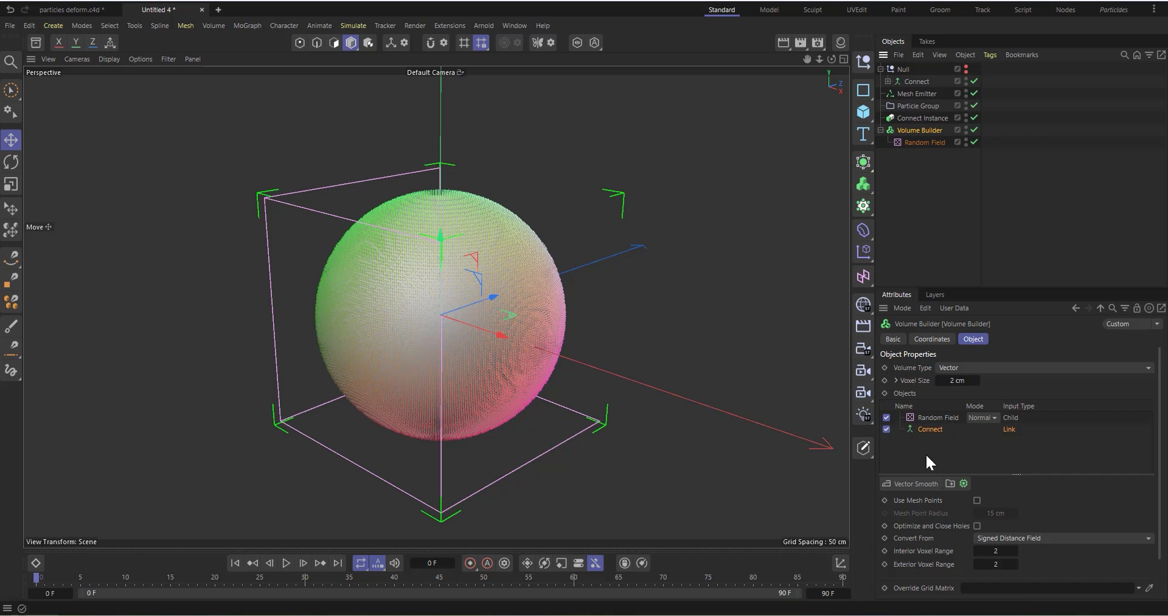
left_click(932, 417)
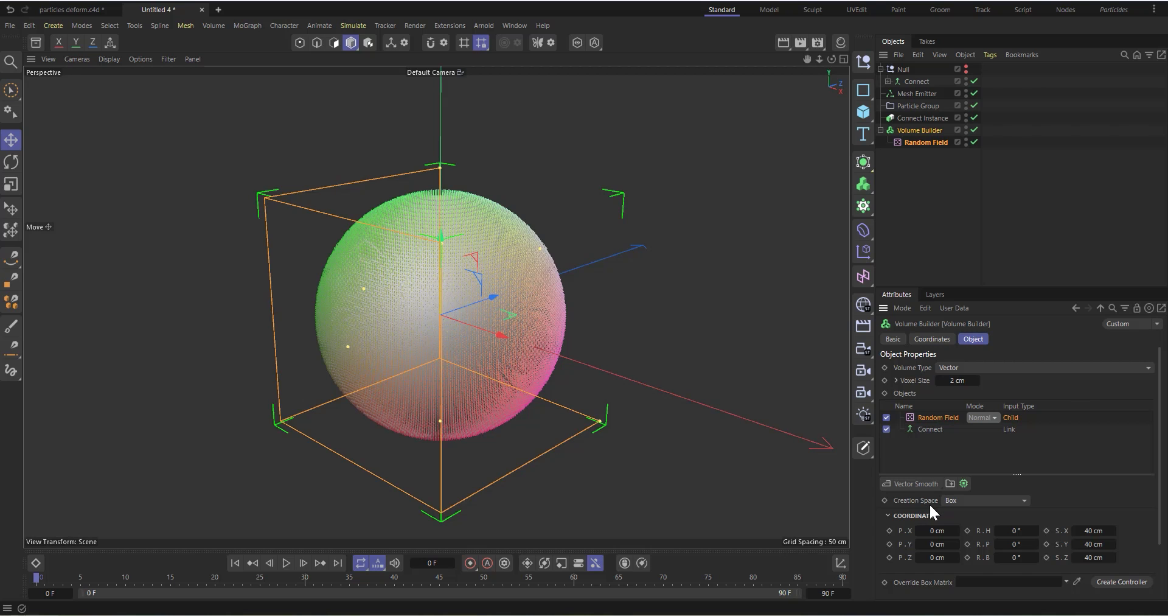
left_click(974, 500)
left_click(973, 530)
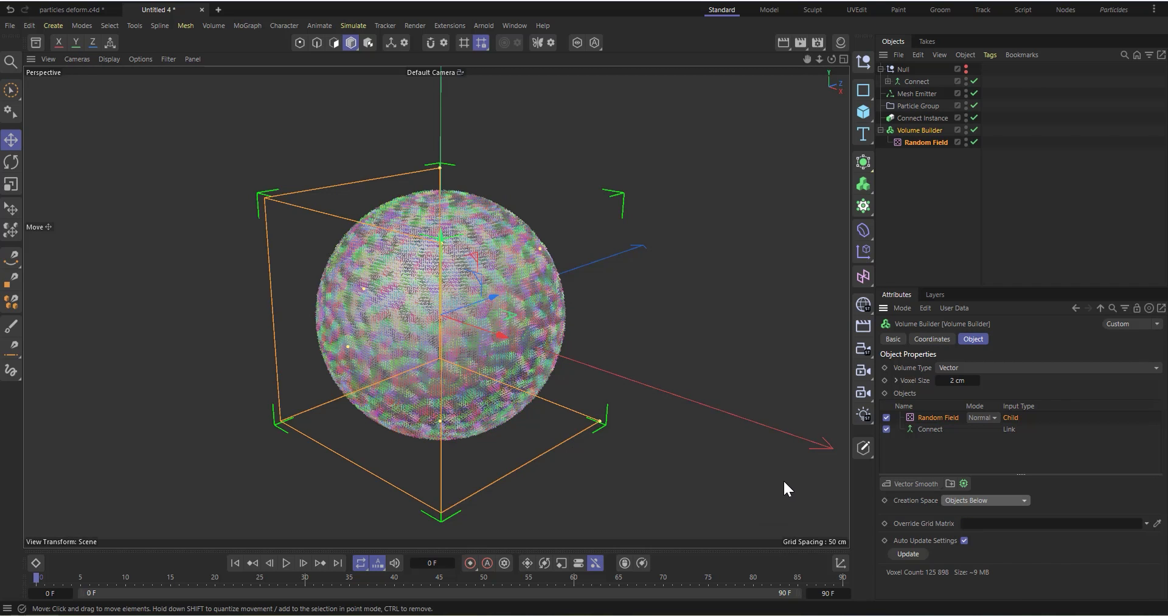
left_click(930, 428)
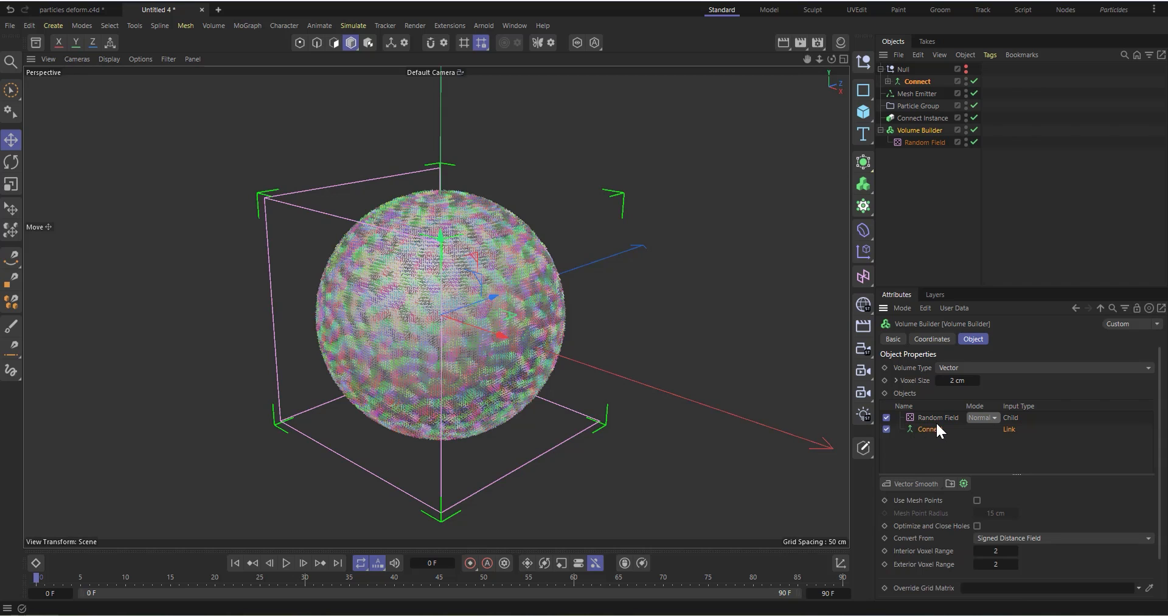
left_click(938, 418)
left_click(981, 418)
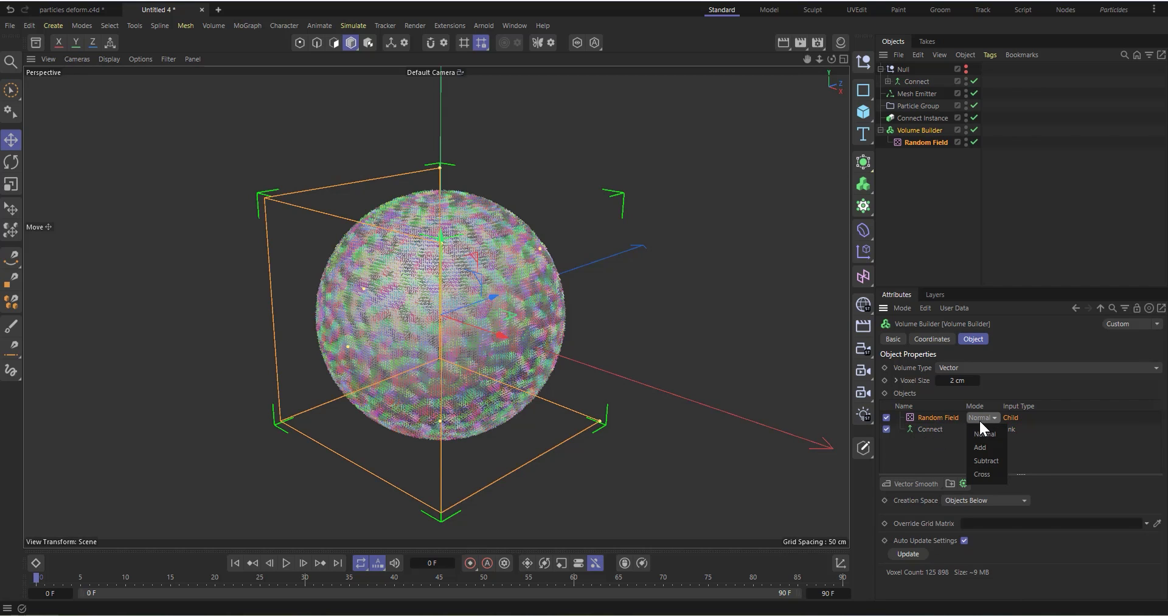
left_click(983, 474)
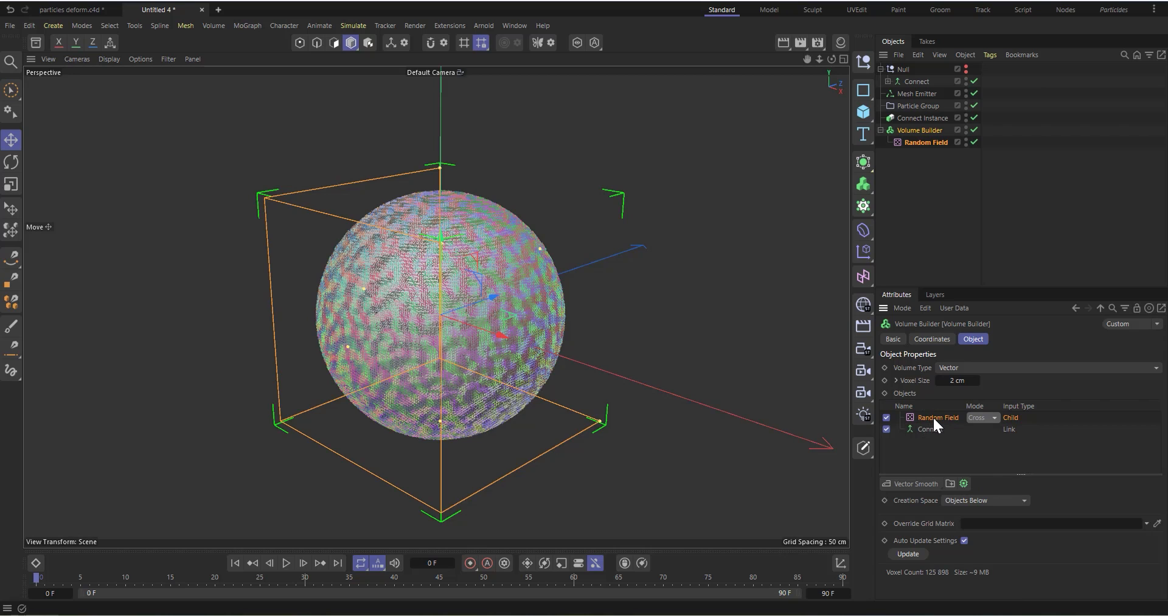
Set the Random Field's noise scale to 400% and its animation speed to 50%
left_click(928, 142)
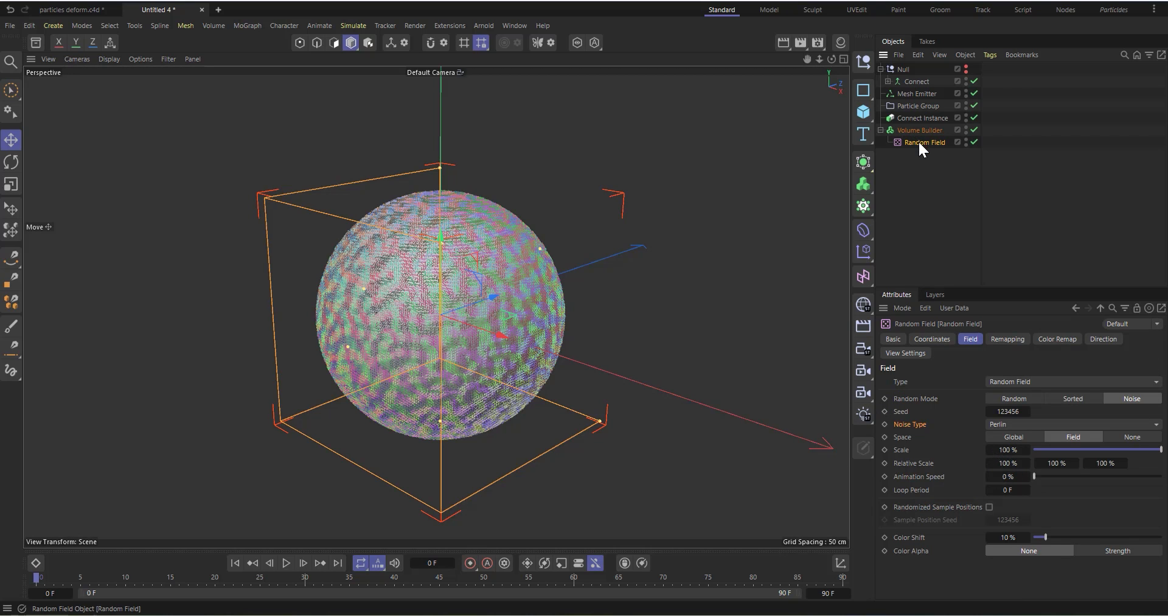
left_click(1009, 450)
type("400")
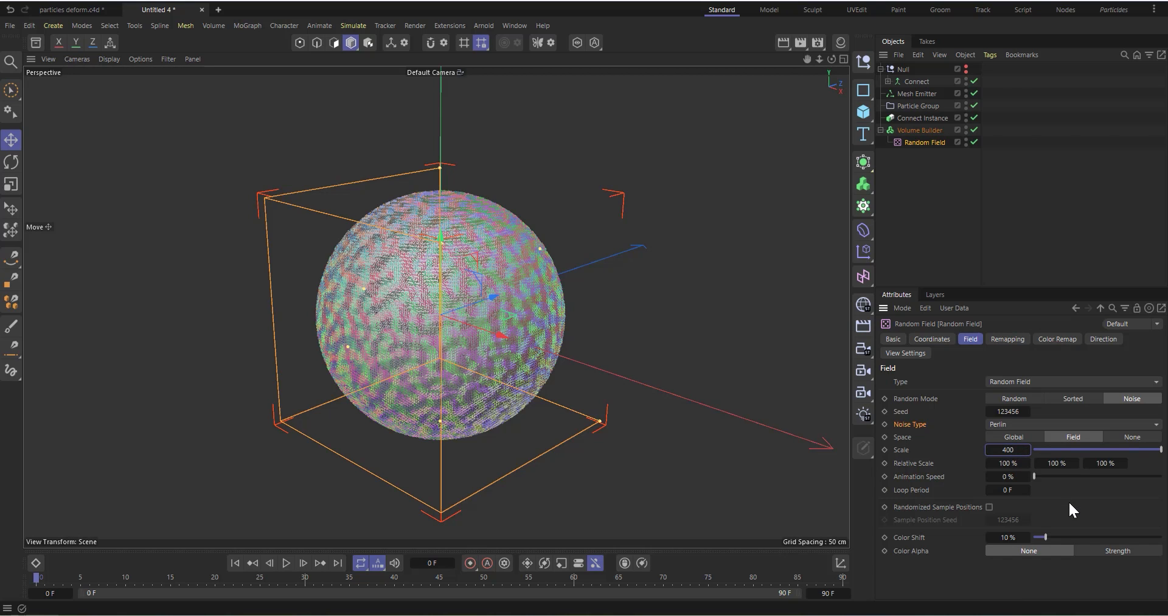
key("Return")
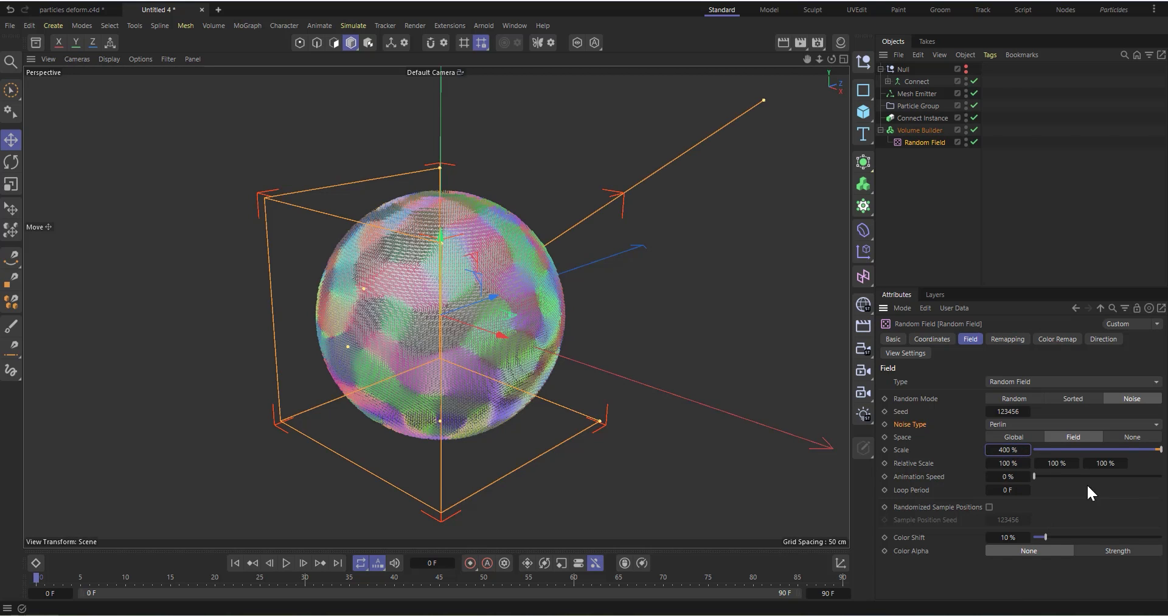
left_click_drag(1071, 476, 1090, 471)
double_click(1001, 476)
type("50")
key("Return")
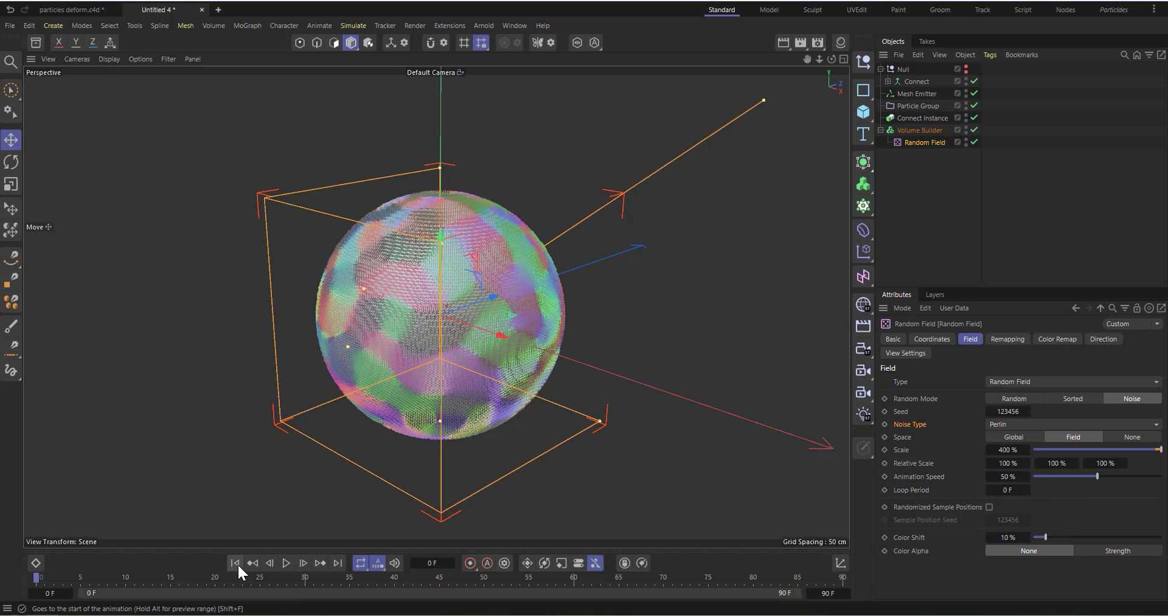
Preview the animated vector volume with the particles and return to the first frame
left_click(292, 560)
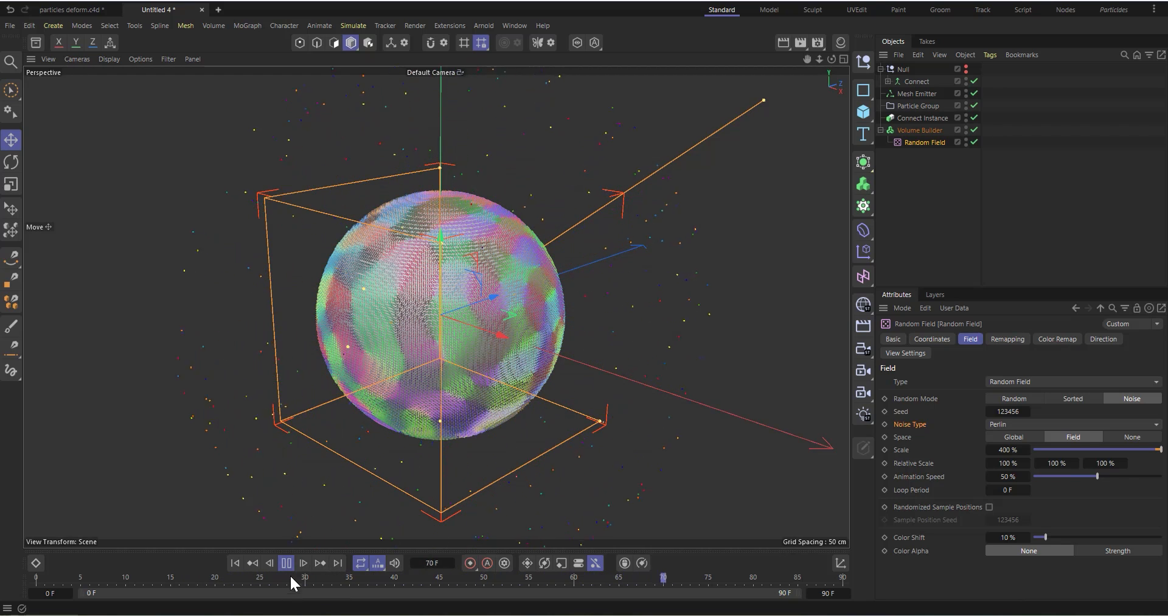
left_click(286, 563)
left_click(234, 564)
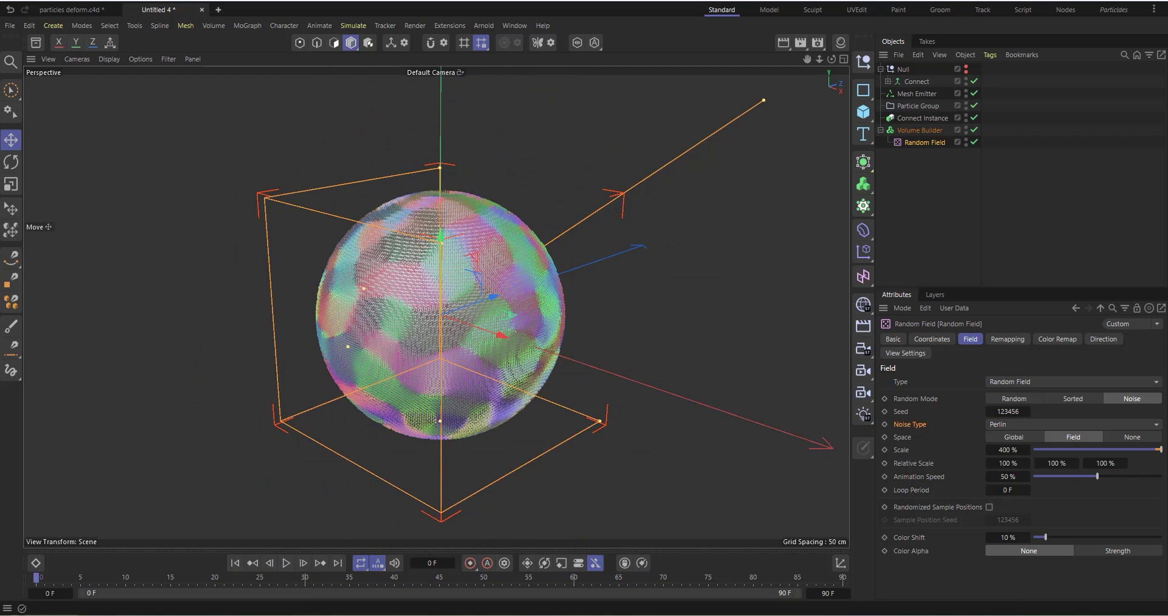
scroll(404, 442, "up", 2)
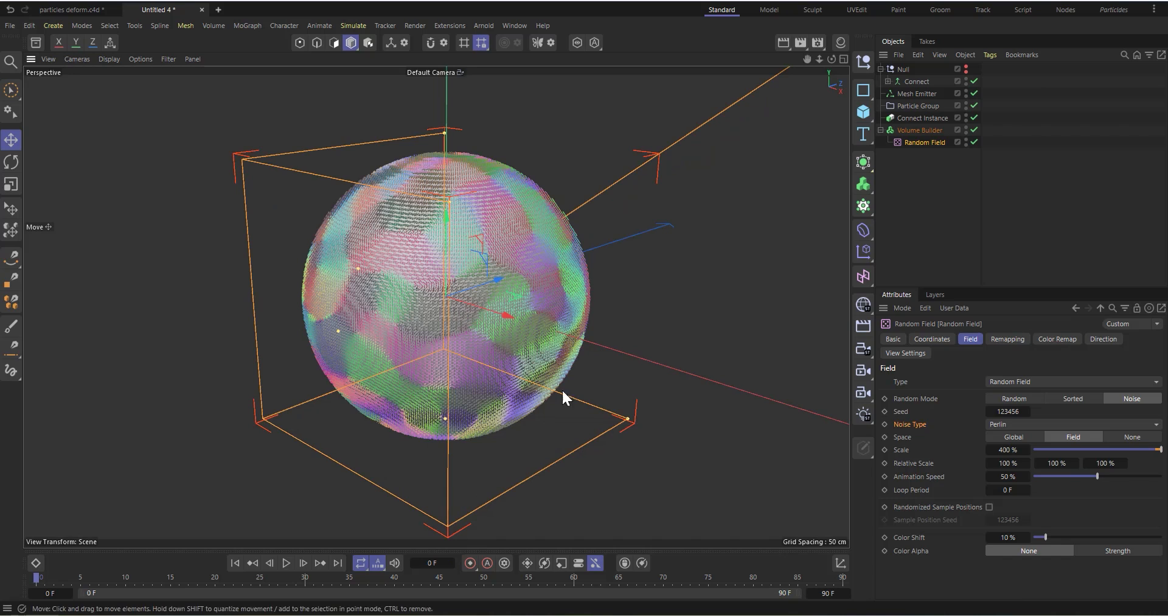
Add a Field Force and place it below the Volume Builder in the object hierarchy
left_click(966, 137)
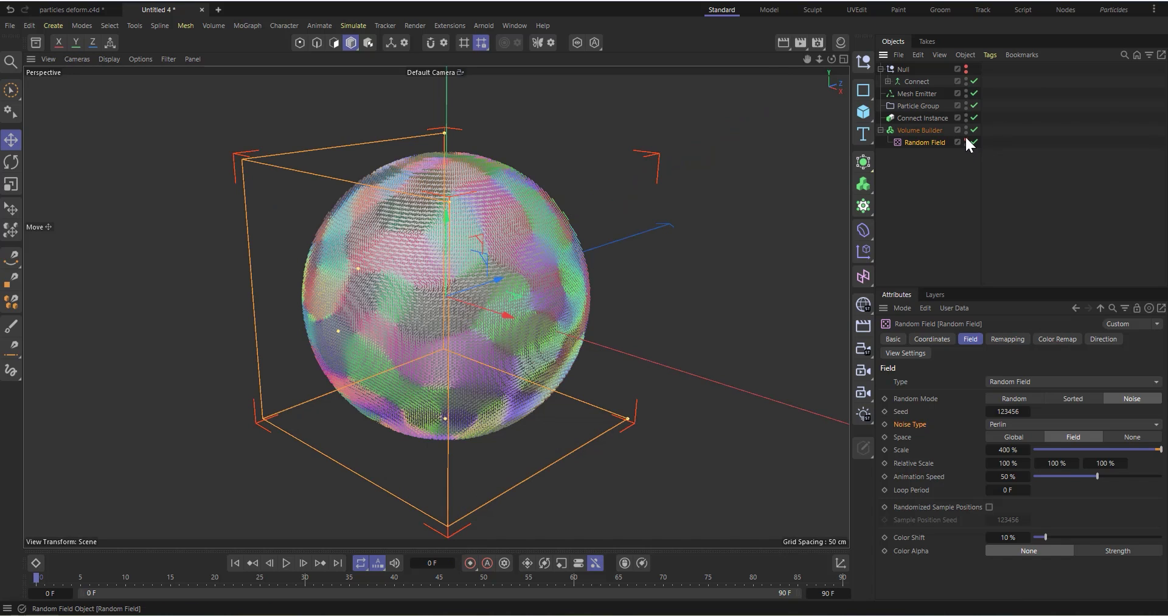
left_click(880, 130)
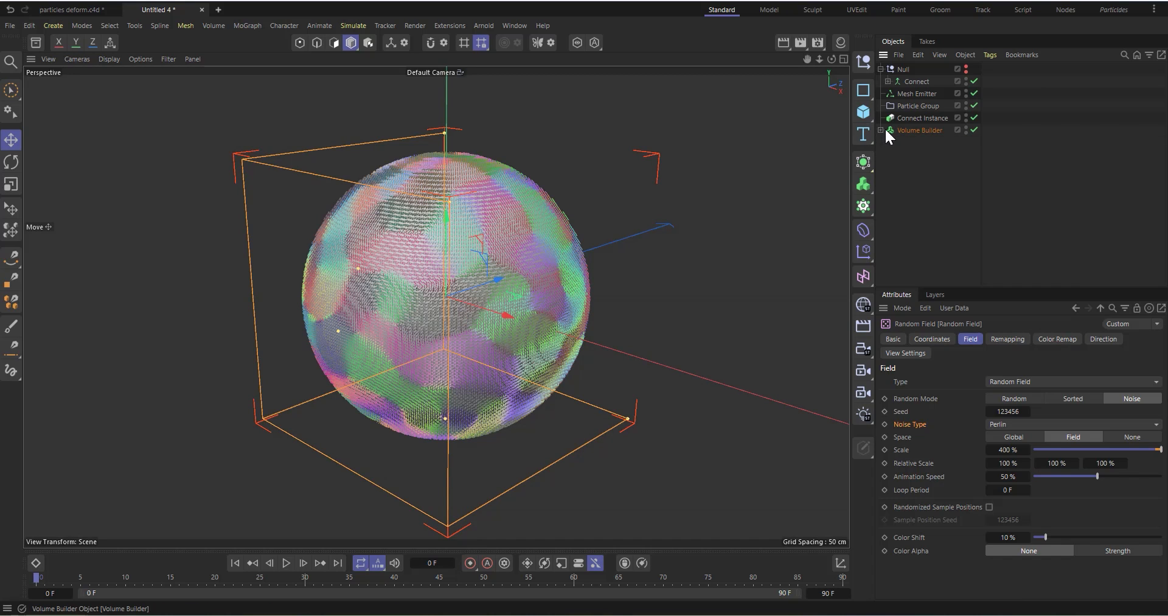
left_click(345, 23)
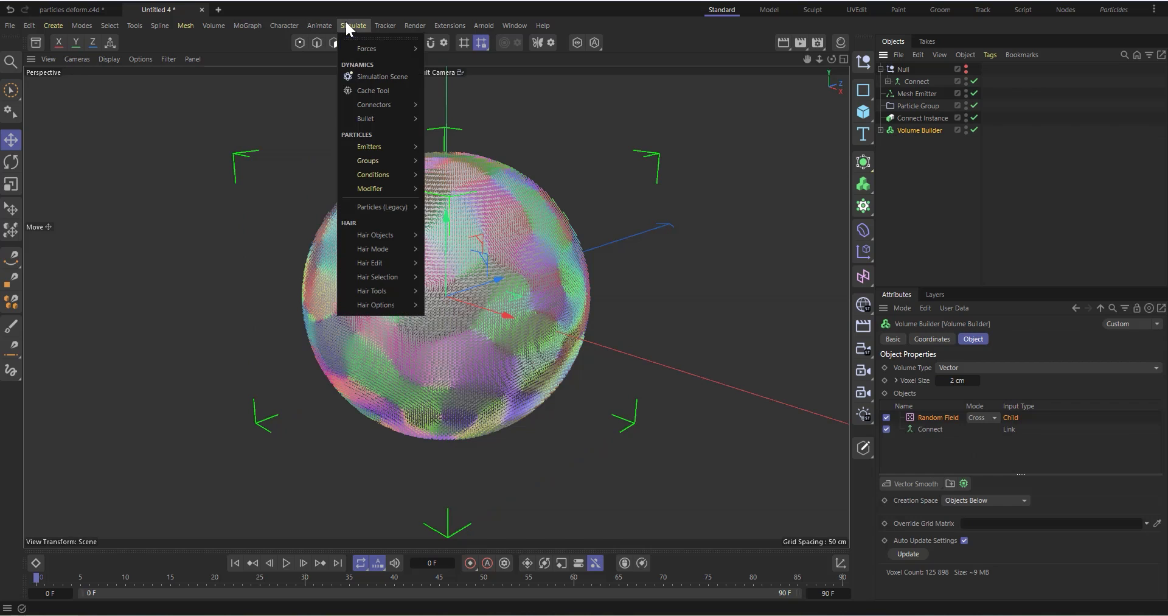
mouse_move(364, 53)
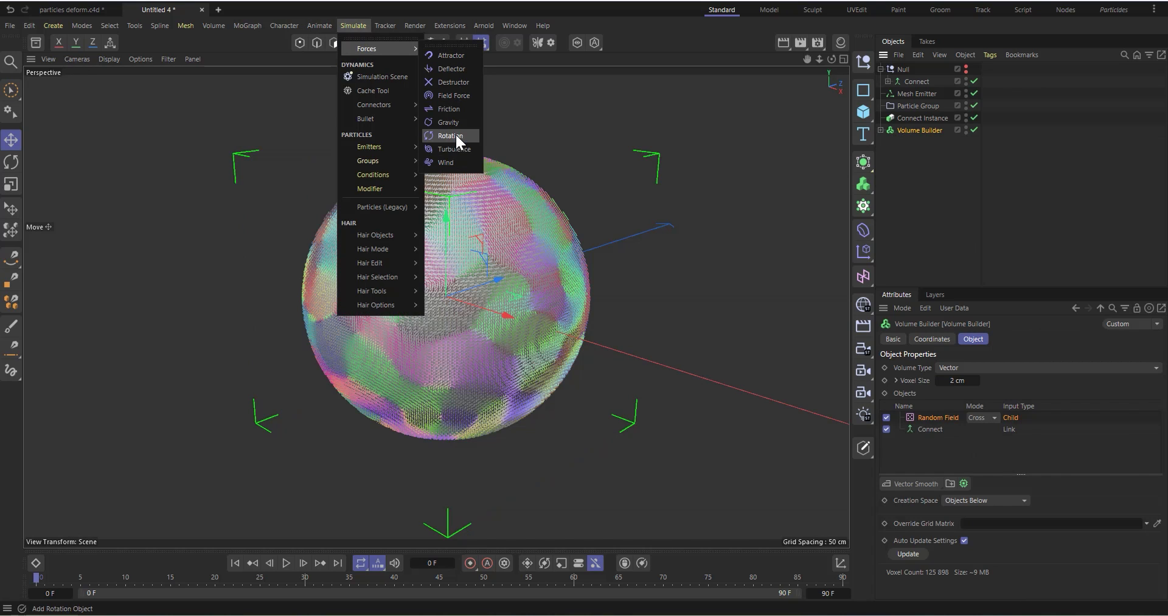
left_click(457, 95)
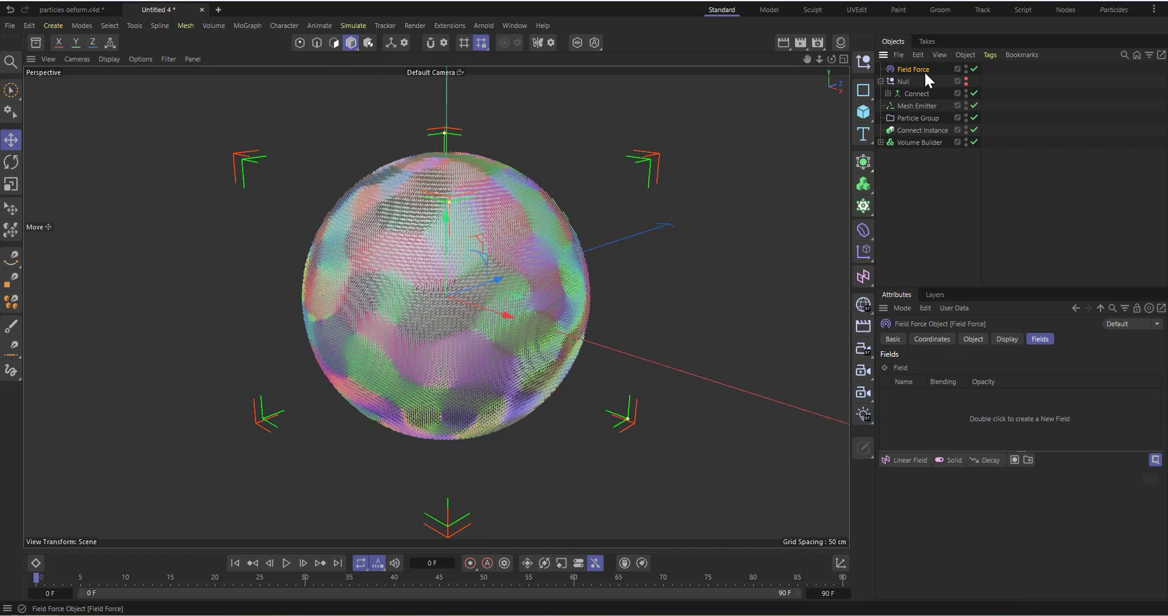
left_click_drag(916, 69, 918, 149)
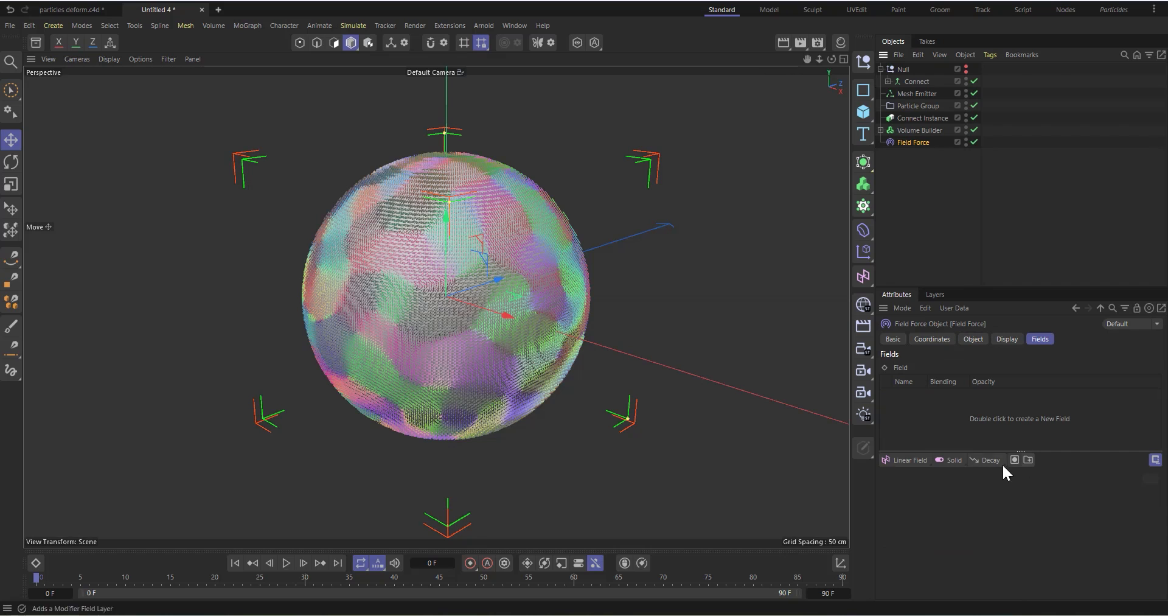
Add the Volume Builder to the Field Force's field as a Volume Object and set the velocity type to Change Direction
left_click(976, 341)
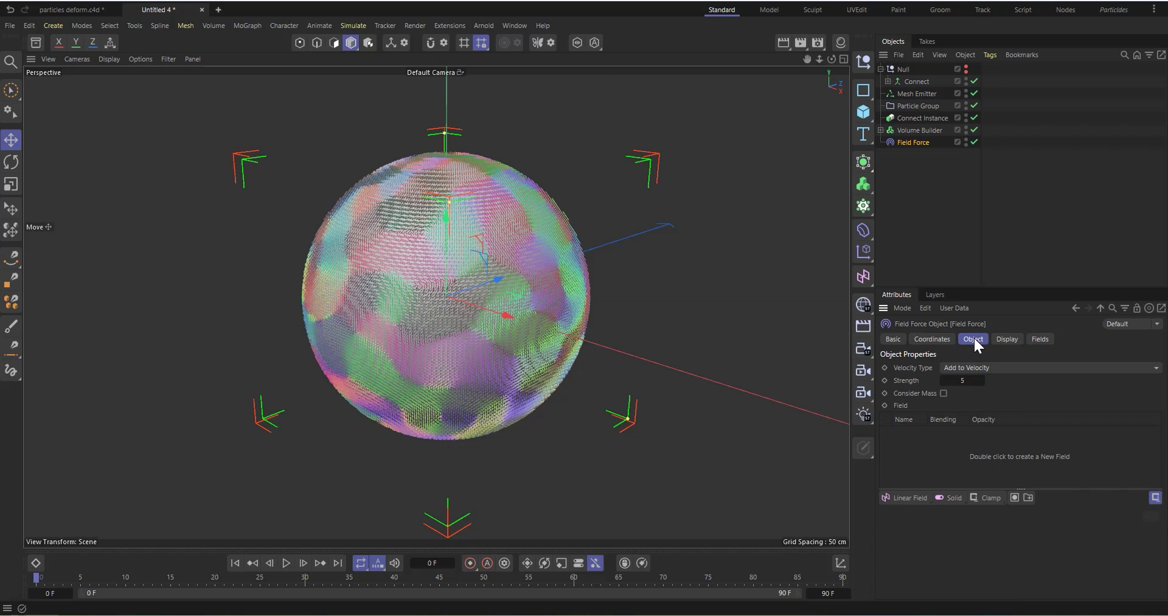
left_click_drag(906, 132, 927, 453)
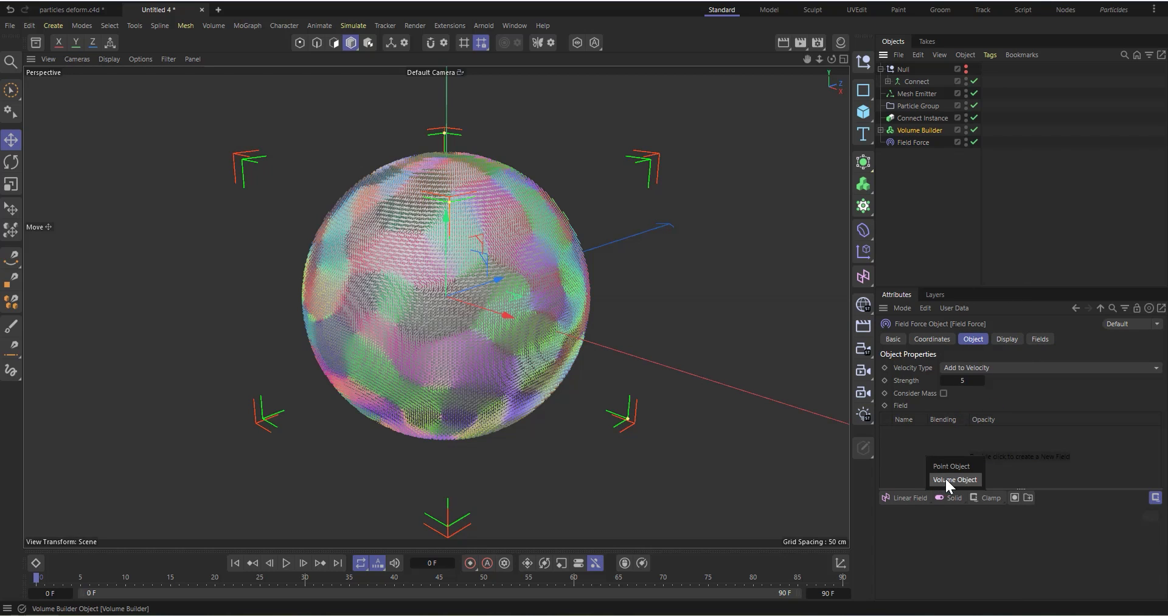
left_click(946, 479)
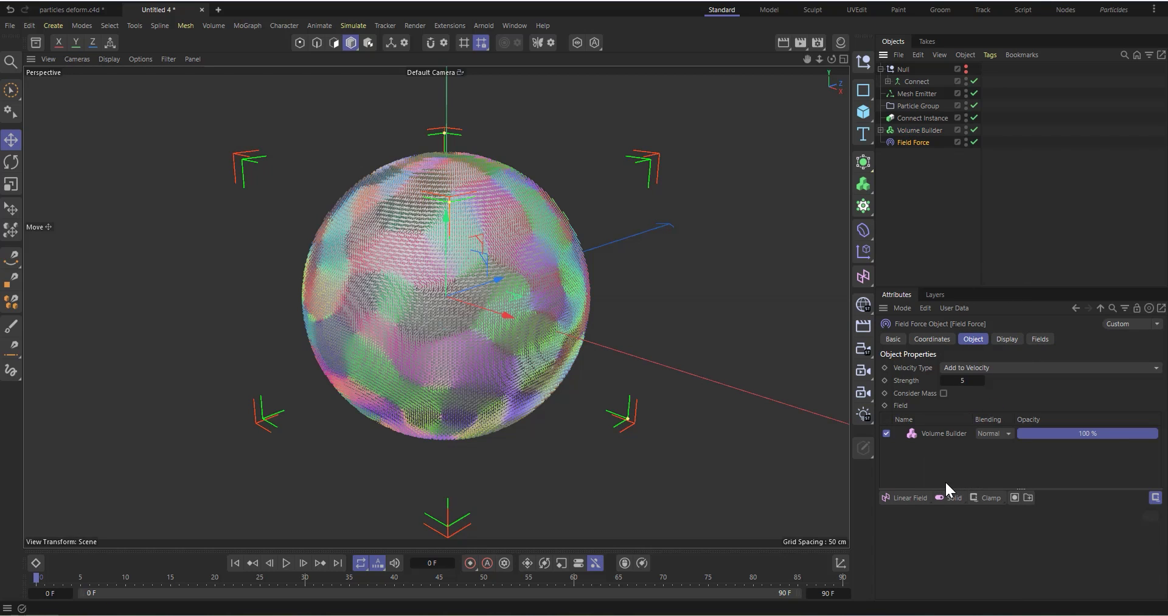
left_click(951, 369)
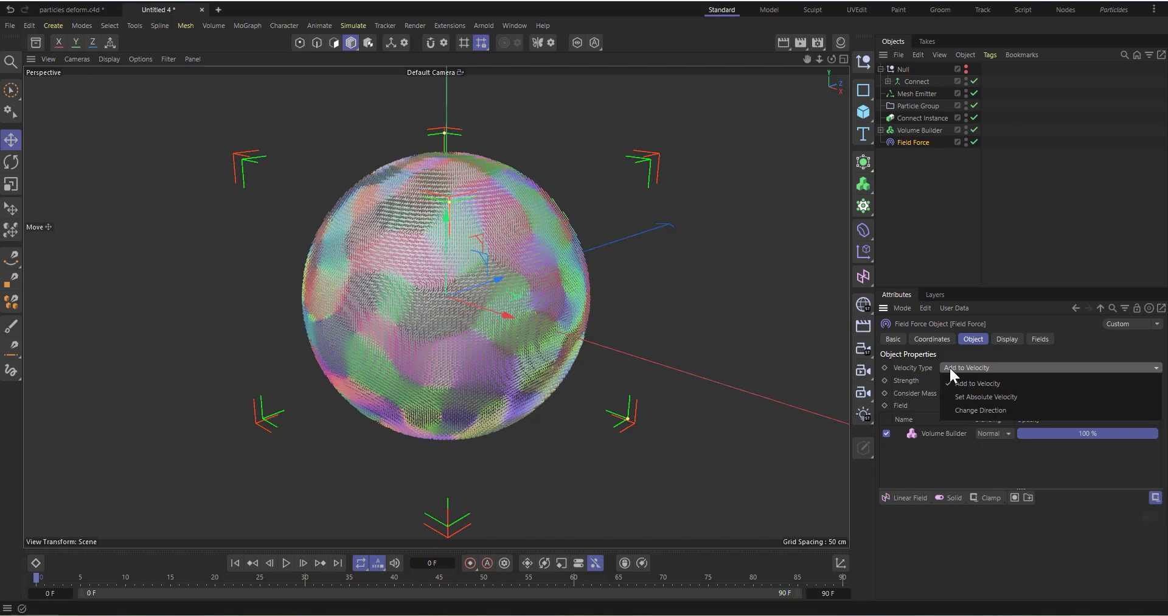
left_click(975, 411)
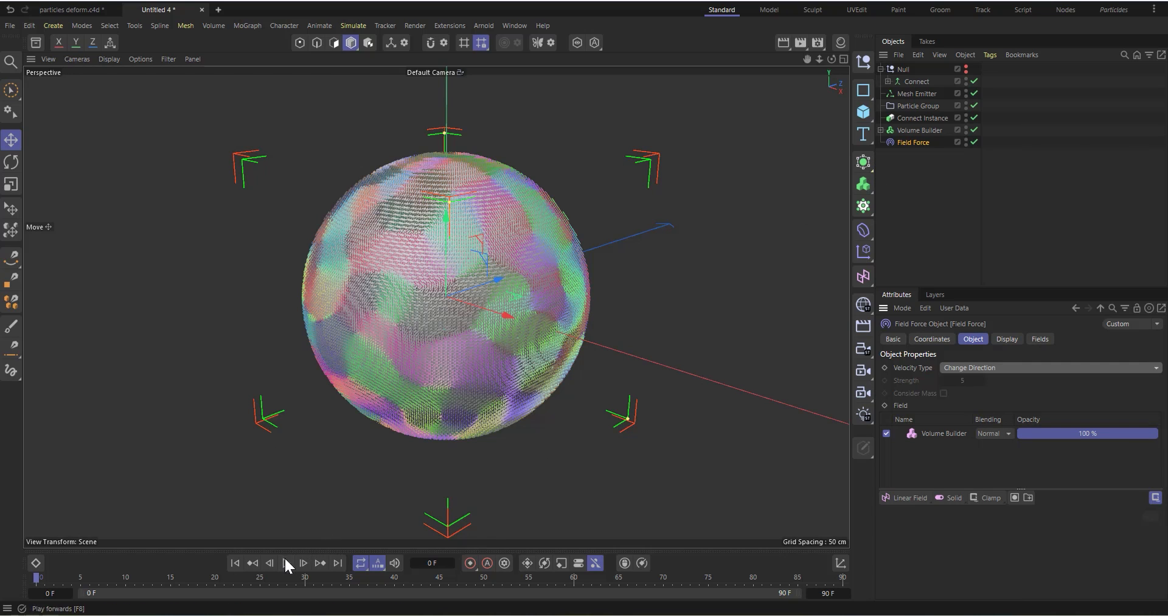
Hide the Volume Builder in the viewport and briefly play the animation to preview the particles moving over the sphere
left_click(966, 127)
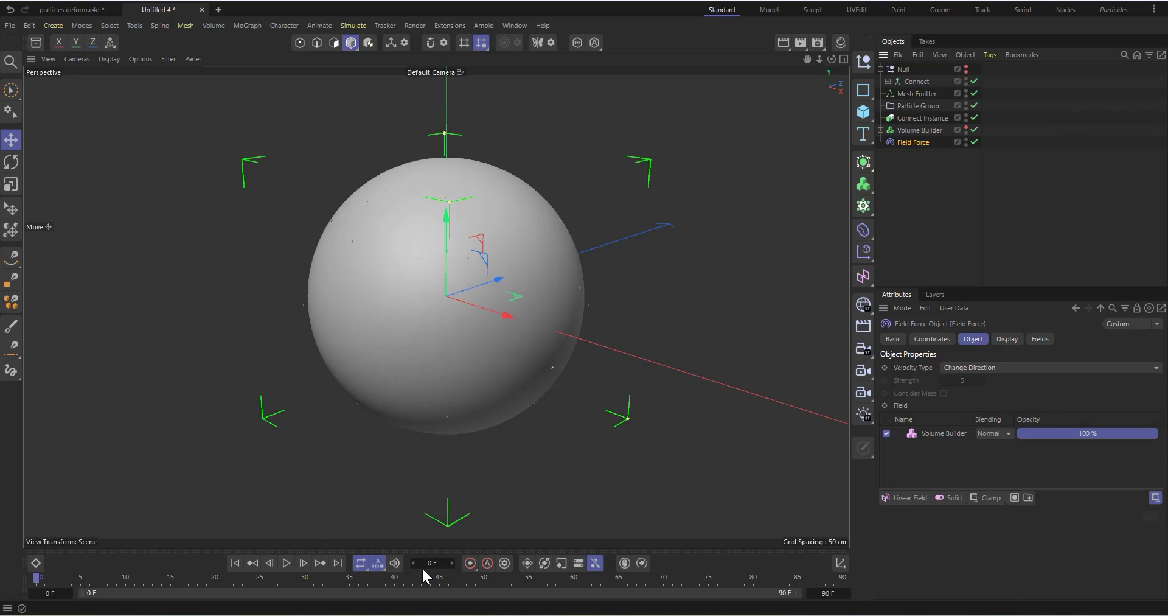
left_click(286, 562)
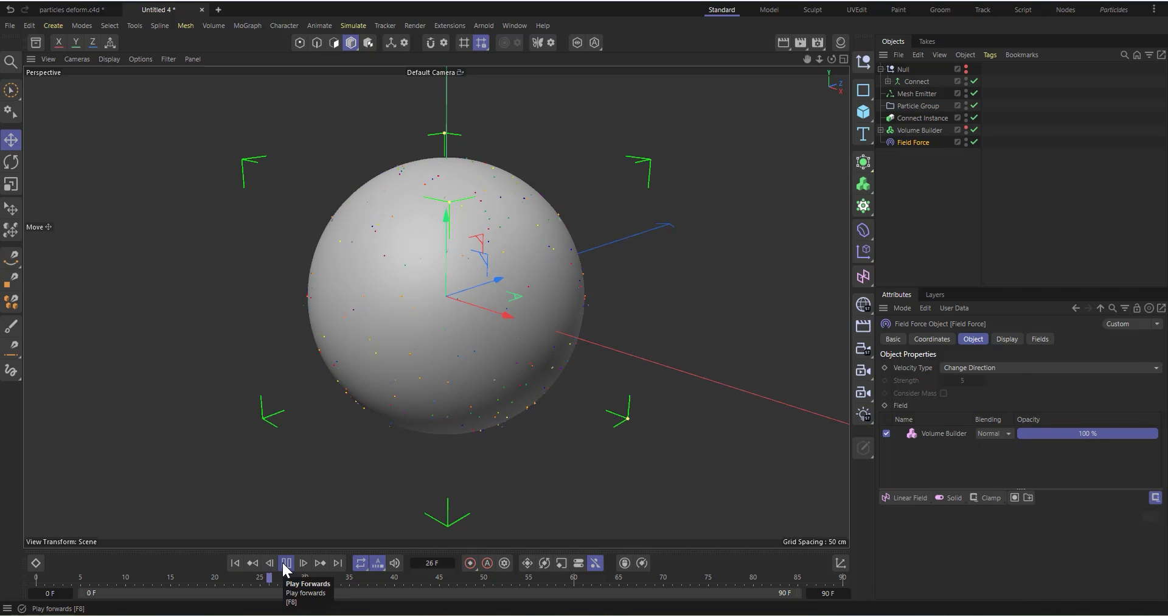
left_click(286, 563)
Extend the project's end frame to 900 and play more of the particle animation
left_click(827, 593)
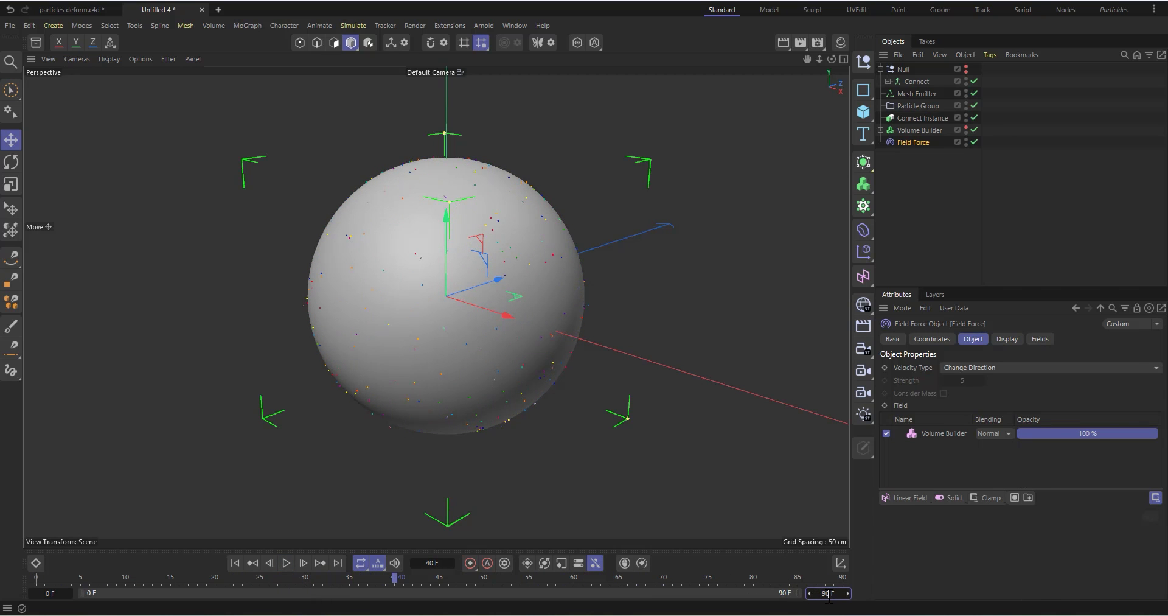
type("900")
key("Return")
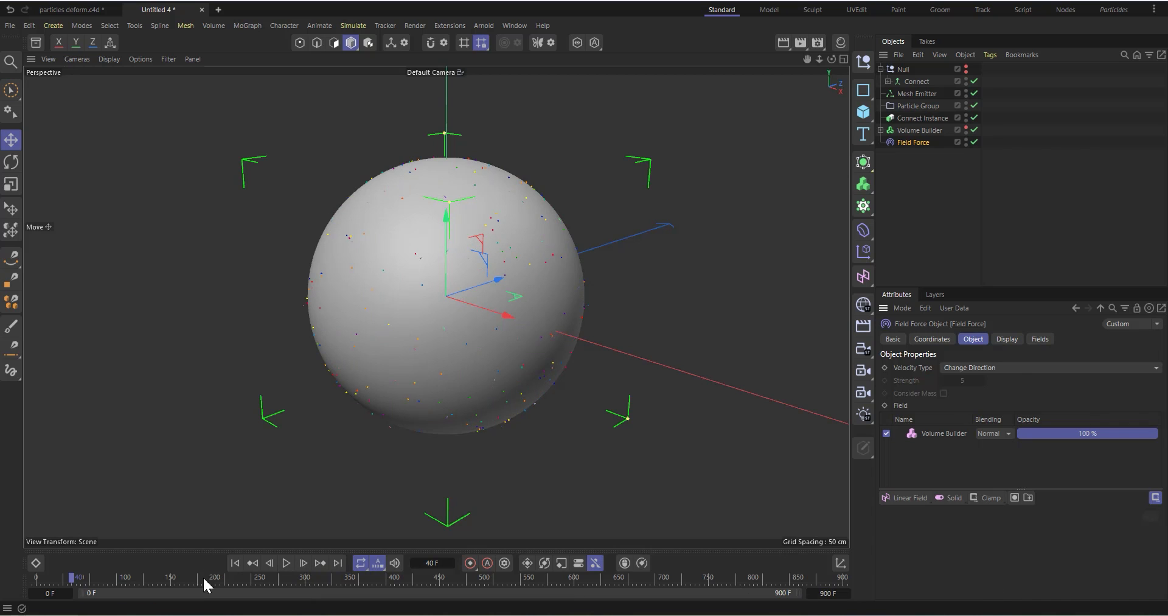
left_click(290, 560)
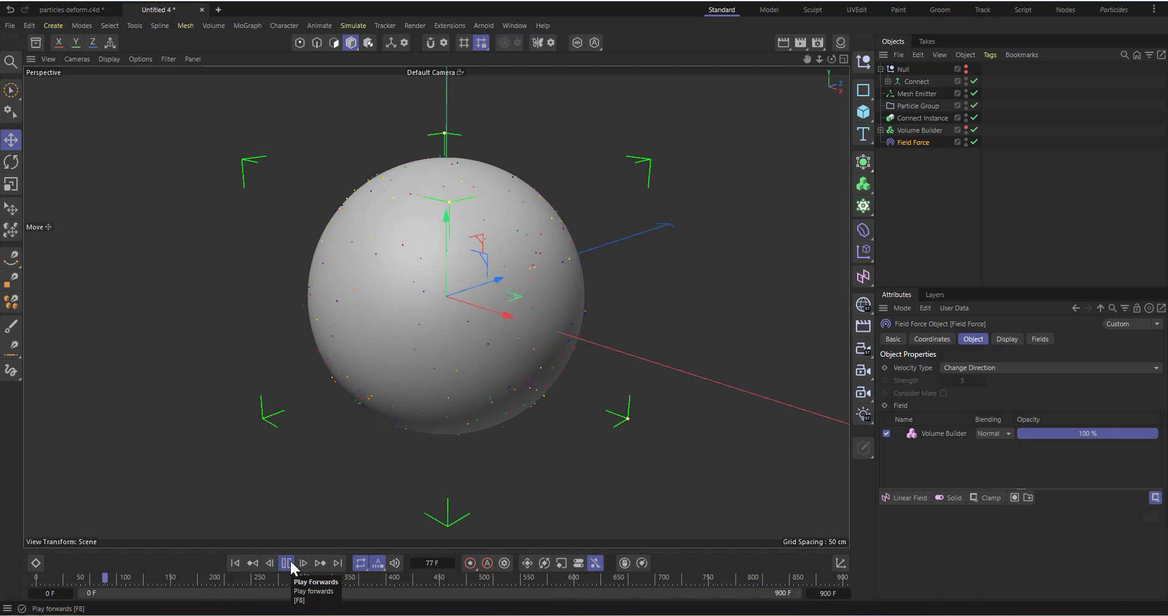
left_click(290, 561)
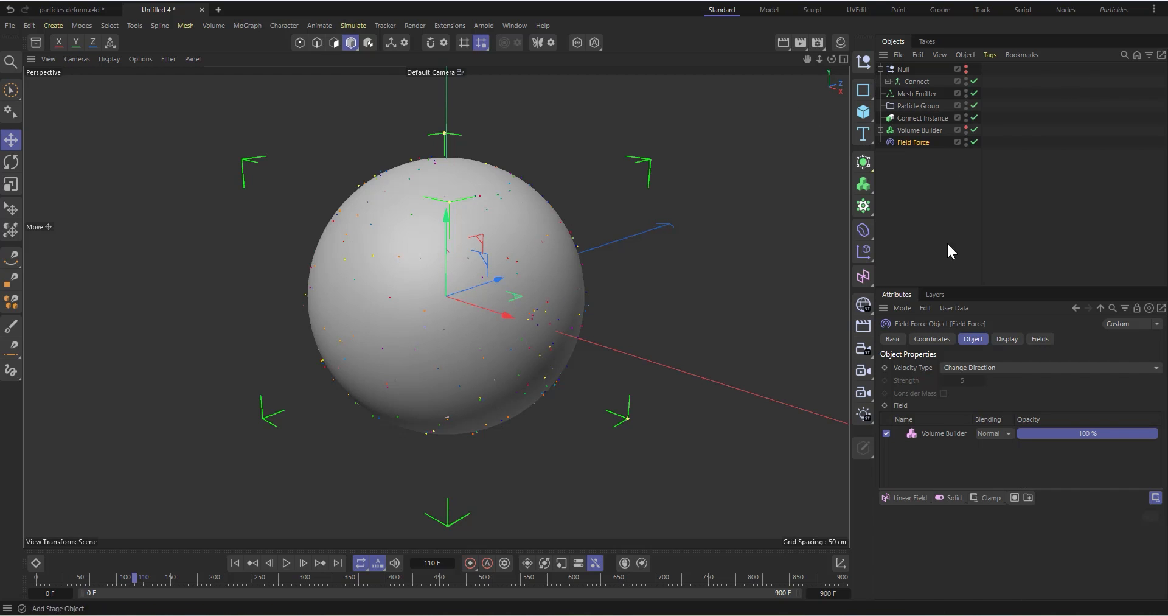
Return to the first frame, add a Displacer deformer and make it a child of the Connect Instance
scroll(511, 269, "up", 1)
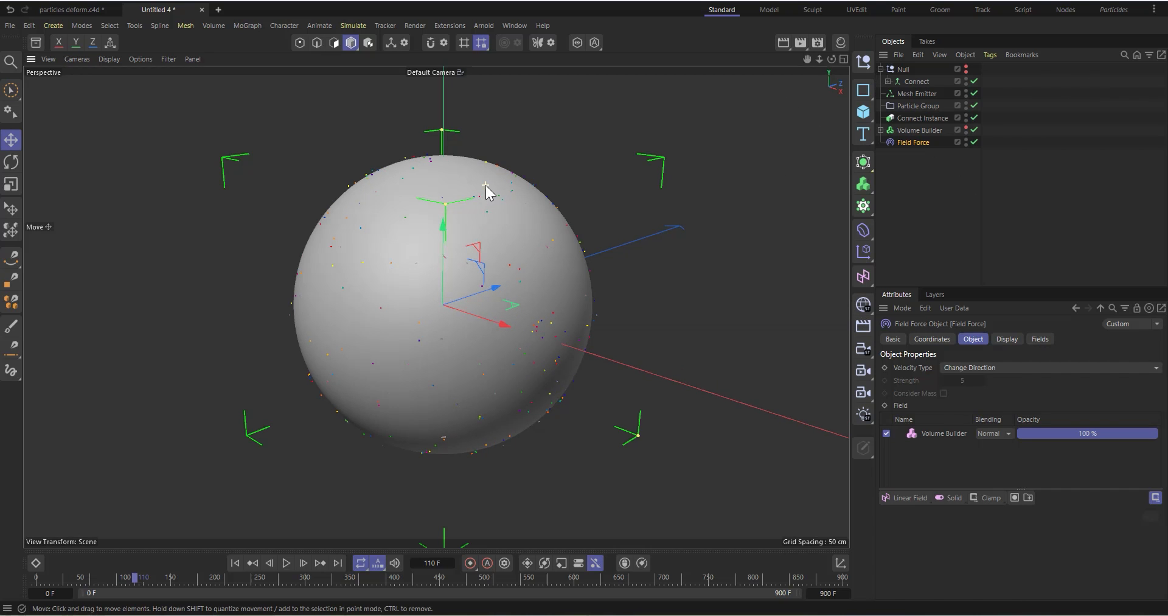
left_click(913, 130)
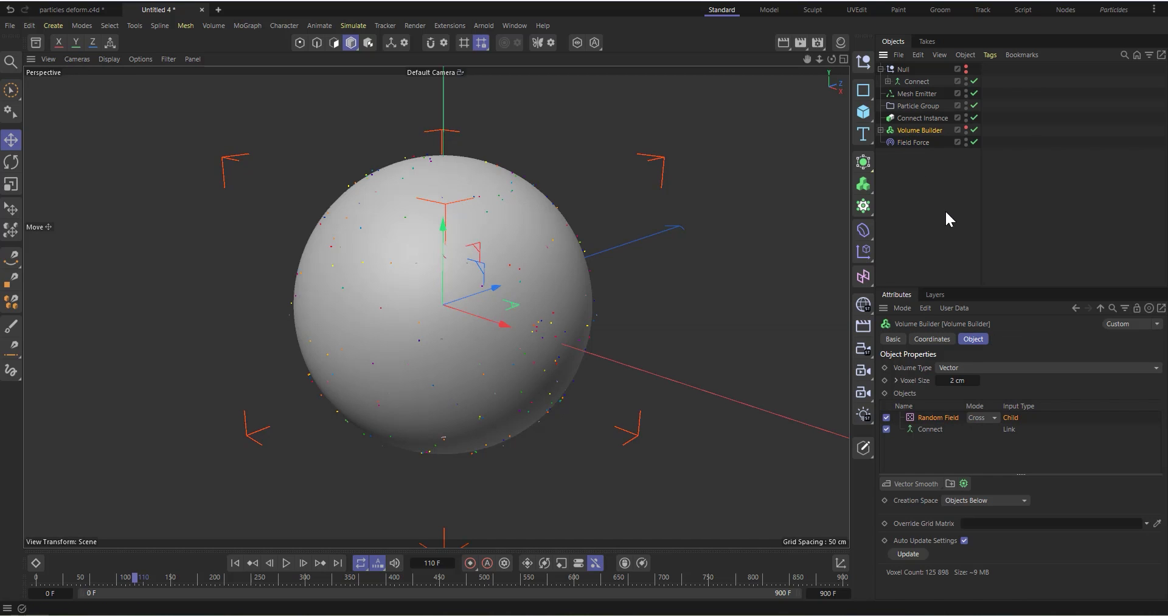
left_click(910, 118)
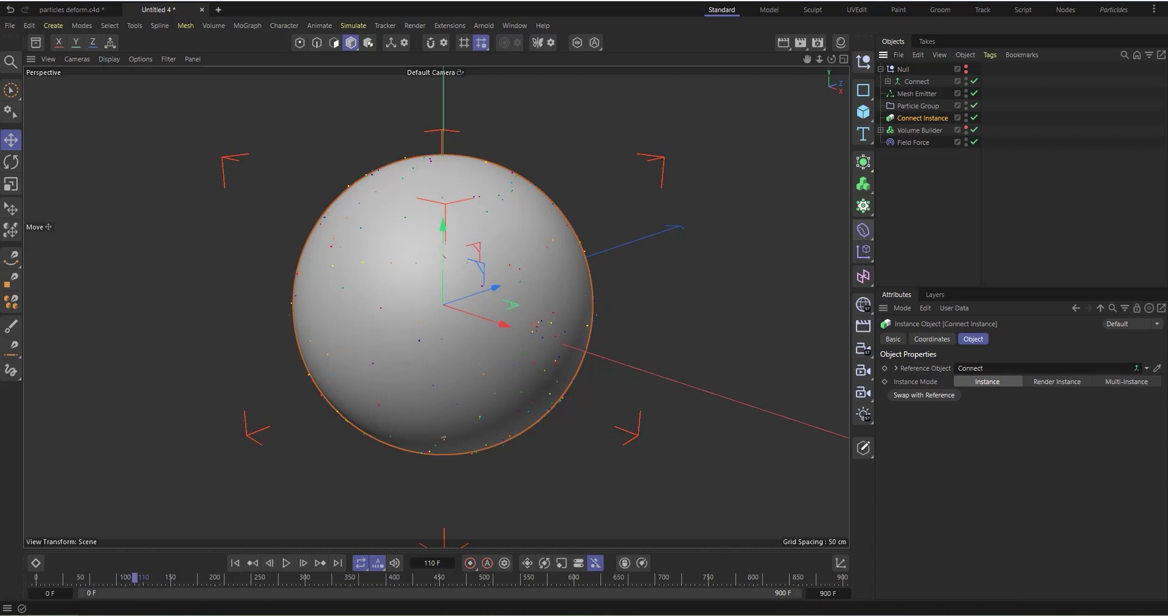
left_click(235, 563)
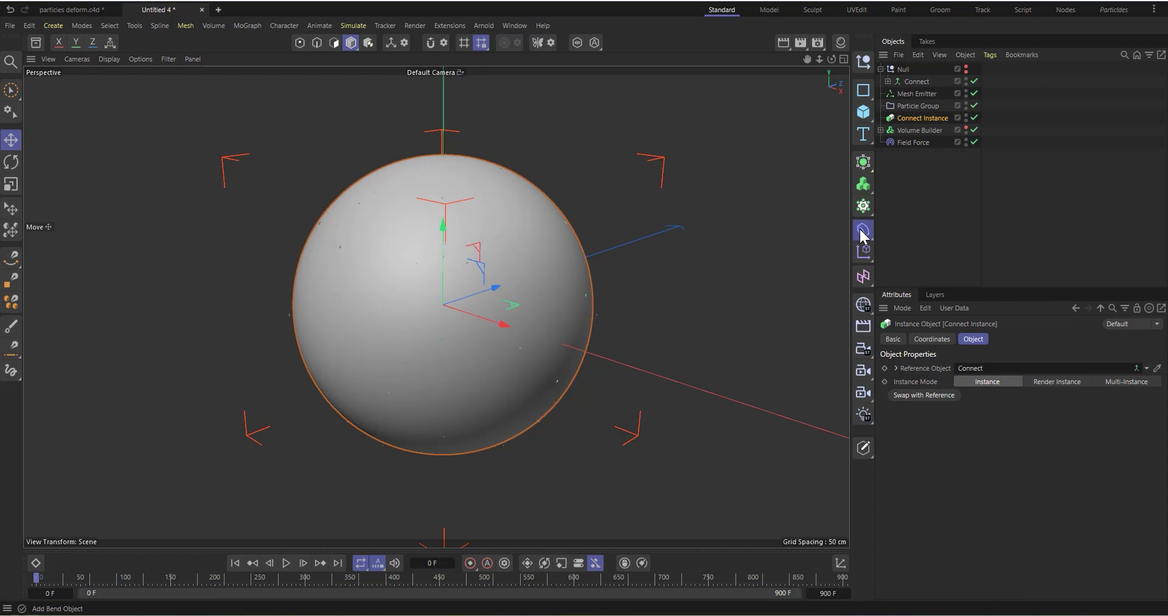
left_click(863, 234)
left_click(893, 525)
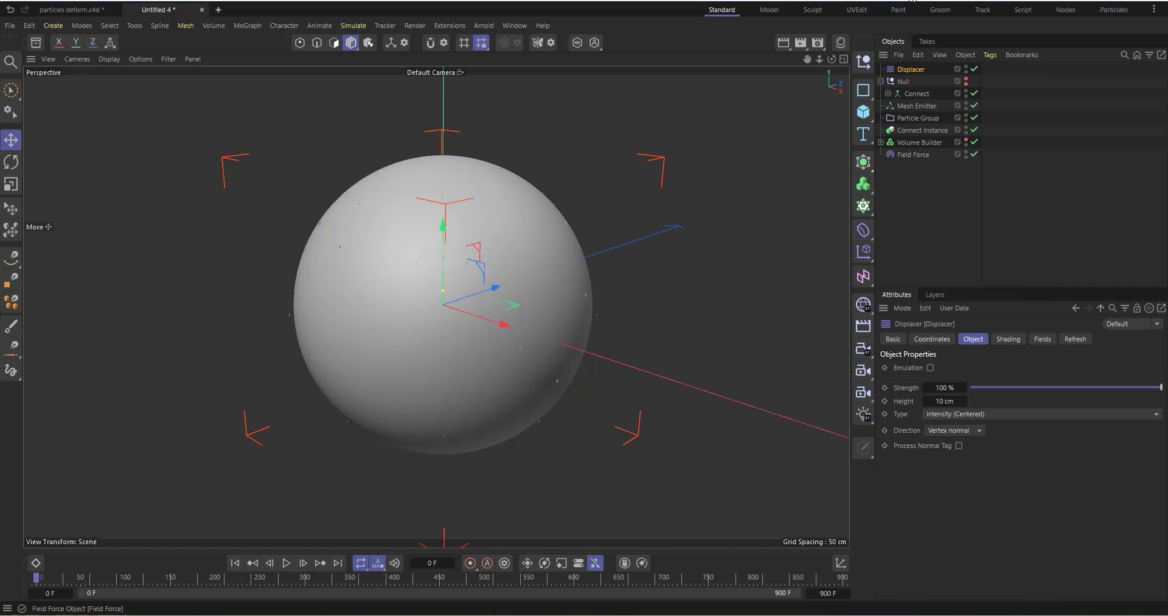
left_click_drag(907, 68, 920, 129)
left_click(922, 119)
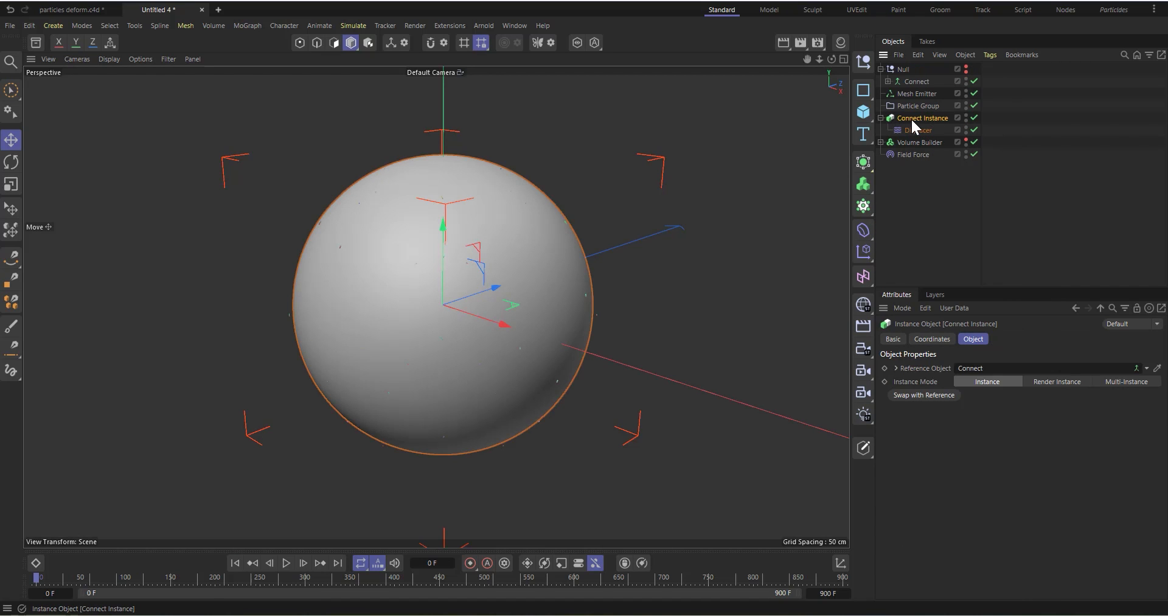
Assign a Color shader to the Displacer's shading and open the shader's properties
left_click(920, 130)
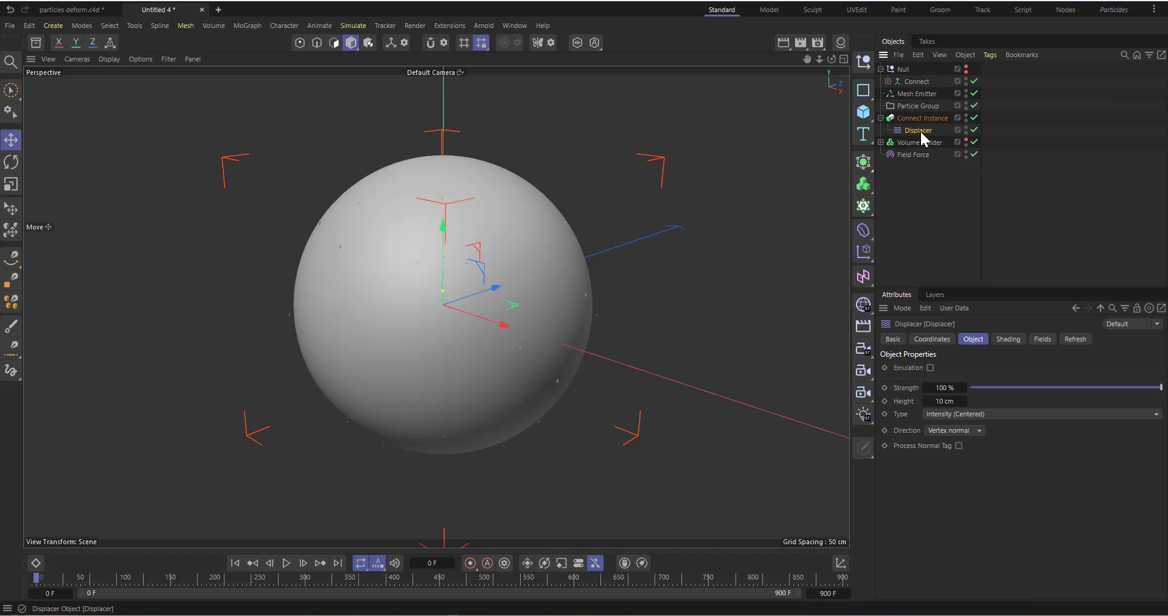
left_click(1009, 339)
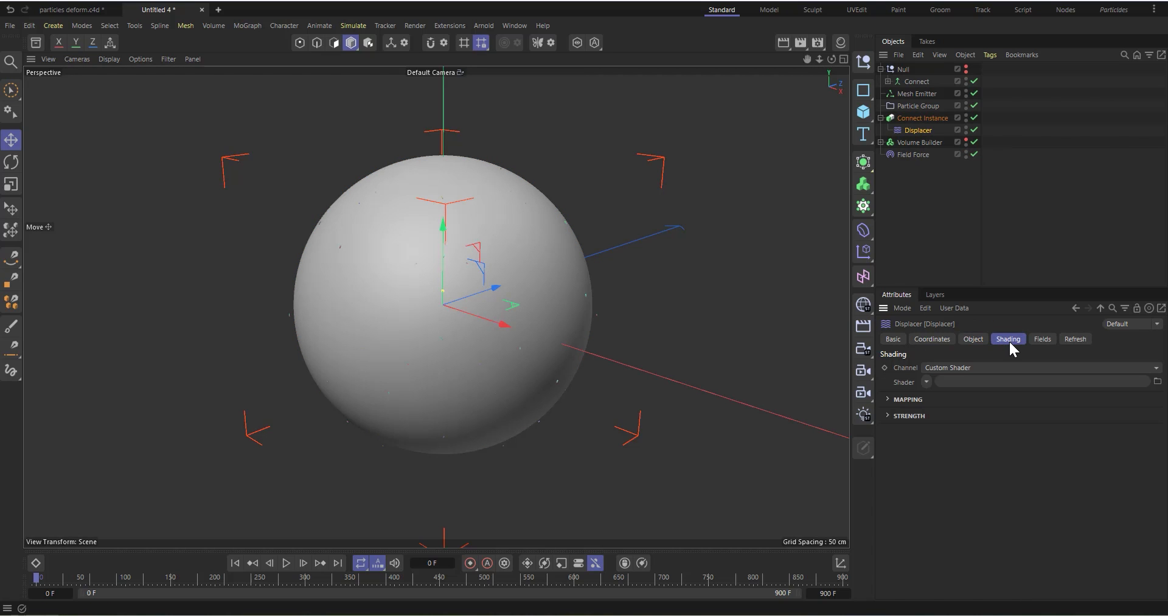
left_click(926, 381)
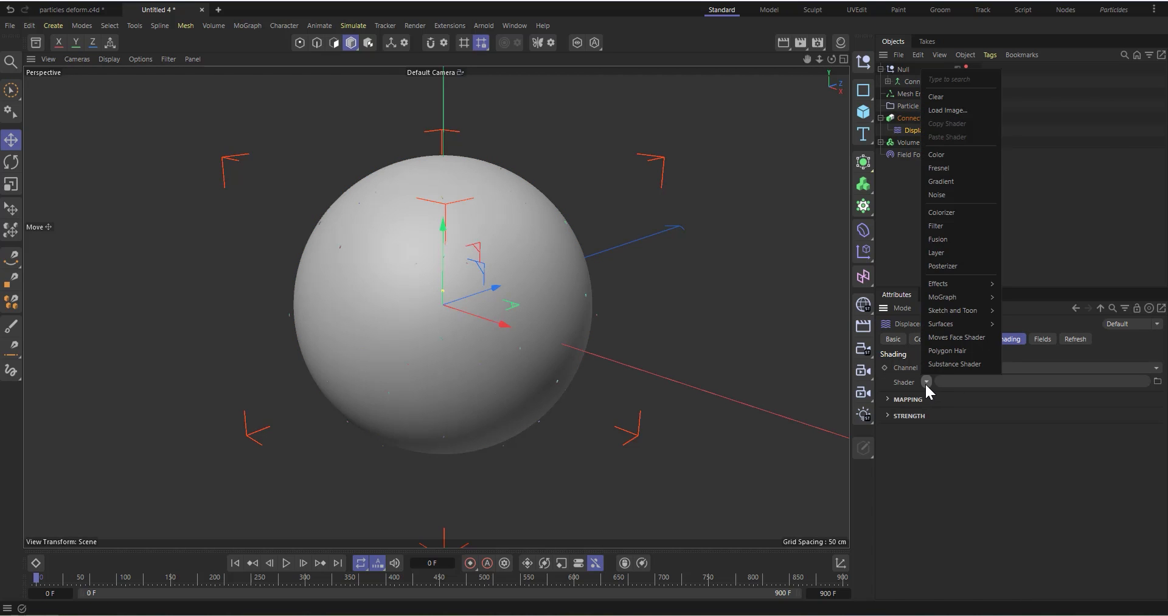
left_click(936, 155)
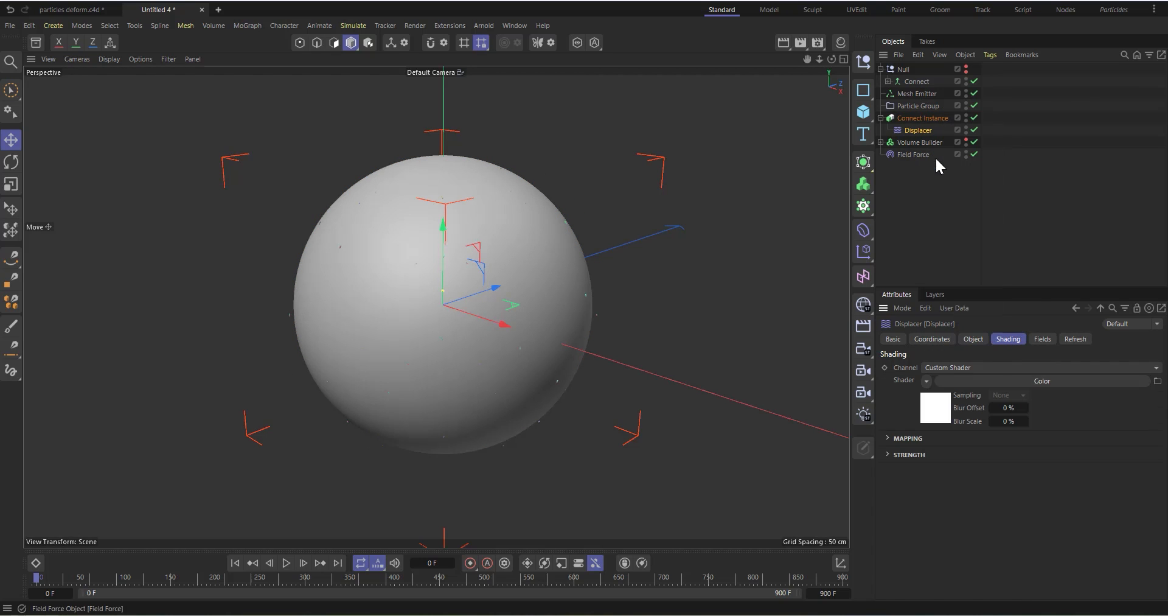
left_click(933, 414)
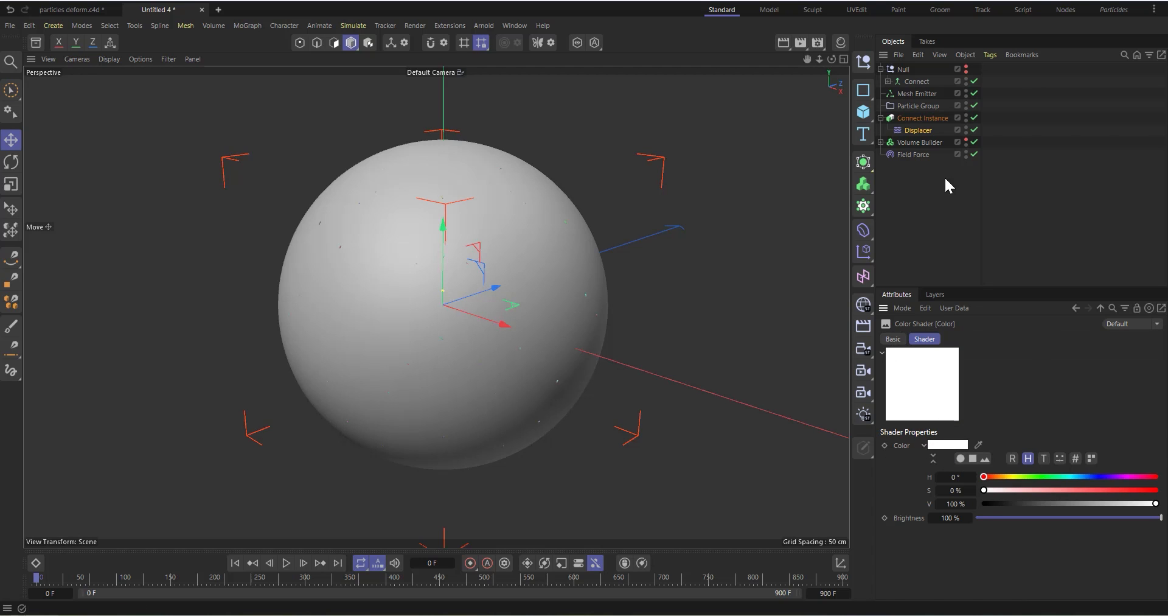
Set the Displacer's height to 6 cm
left_click(916, 130)
left_click(971, 338)
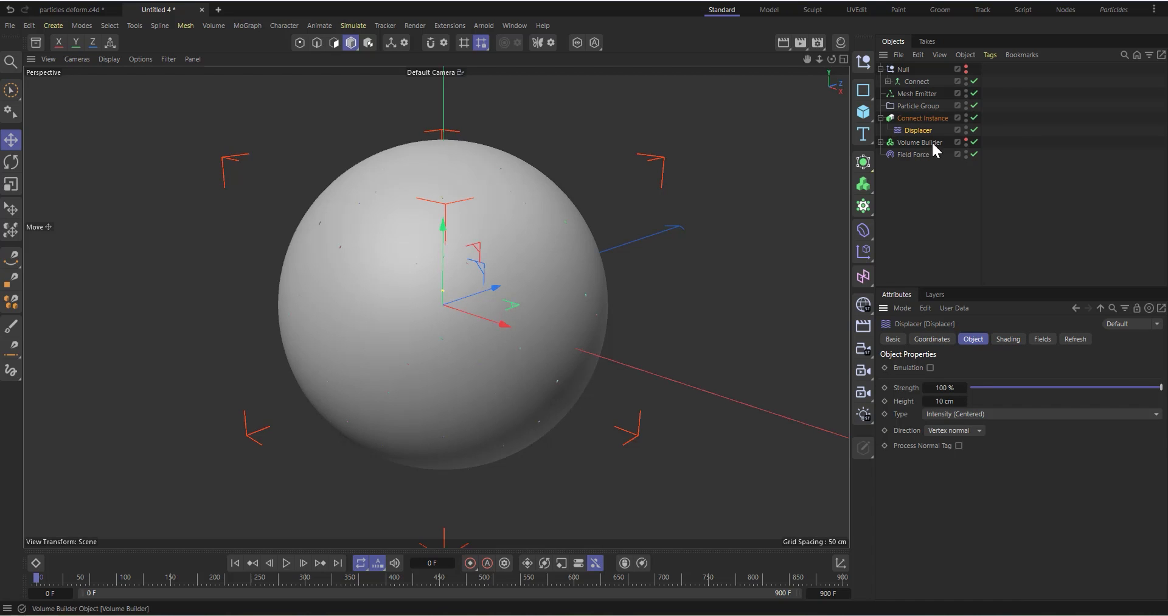
left_click(945, 401)
type("6")
key("Return")
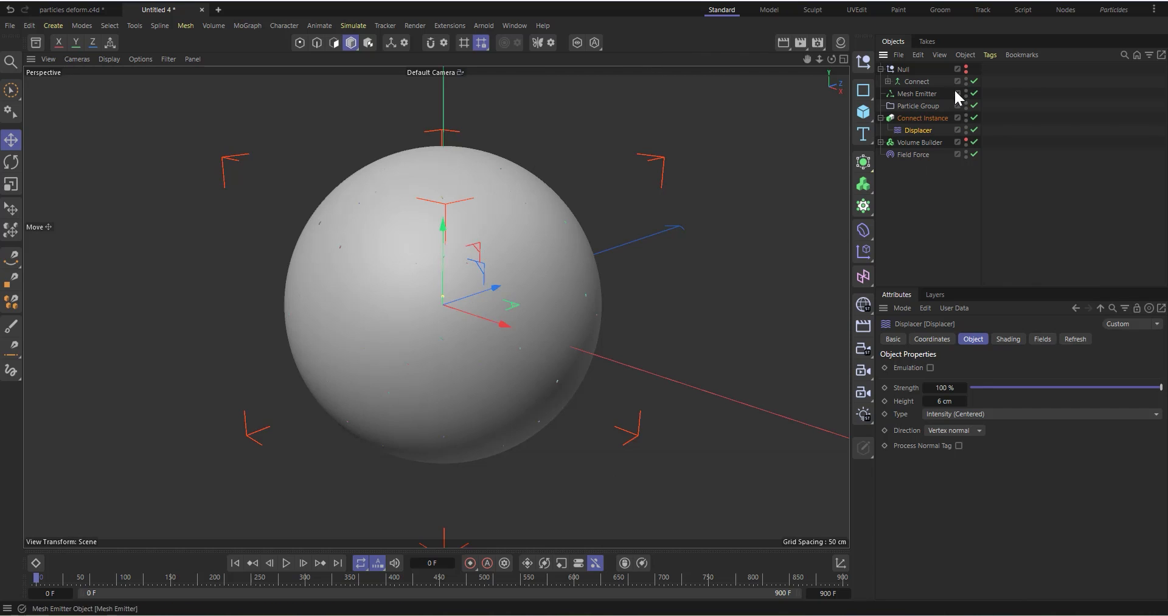
Add the Particle Group to the Displacer's fields and select its field layer
left_click(1043, 339)
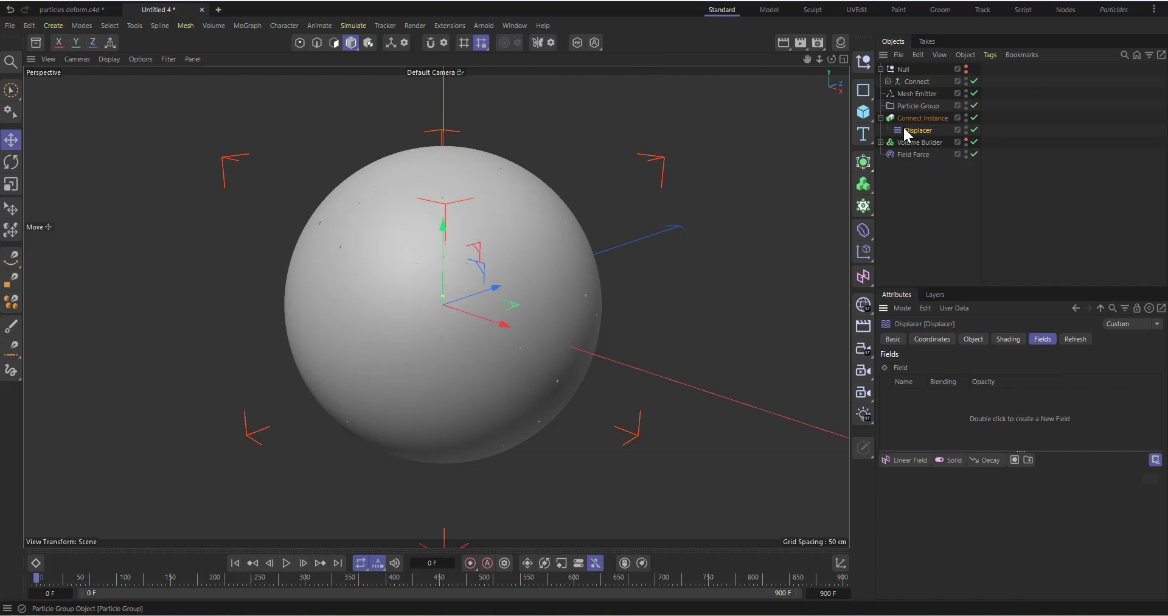
left_click_drag(917, 108, 944, 411)
left_click(948, 396)
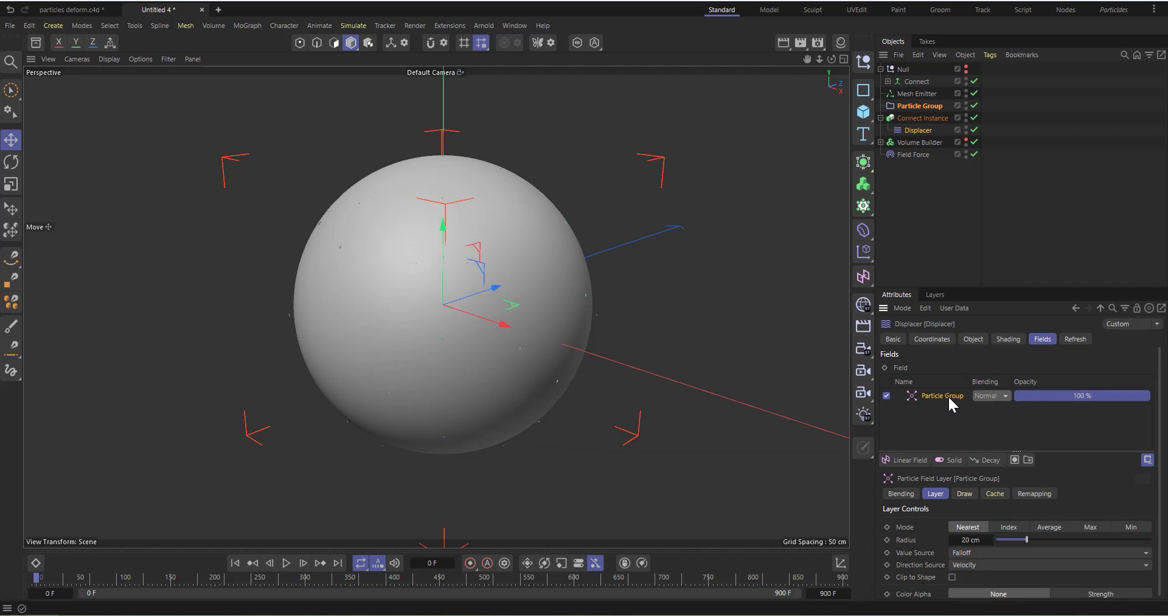
Play the animation briefly and examine how the particles displace the sphere's surface
left_click(287, 564)
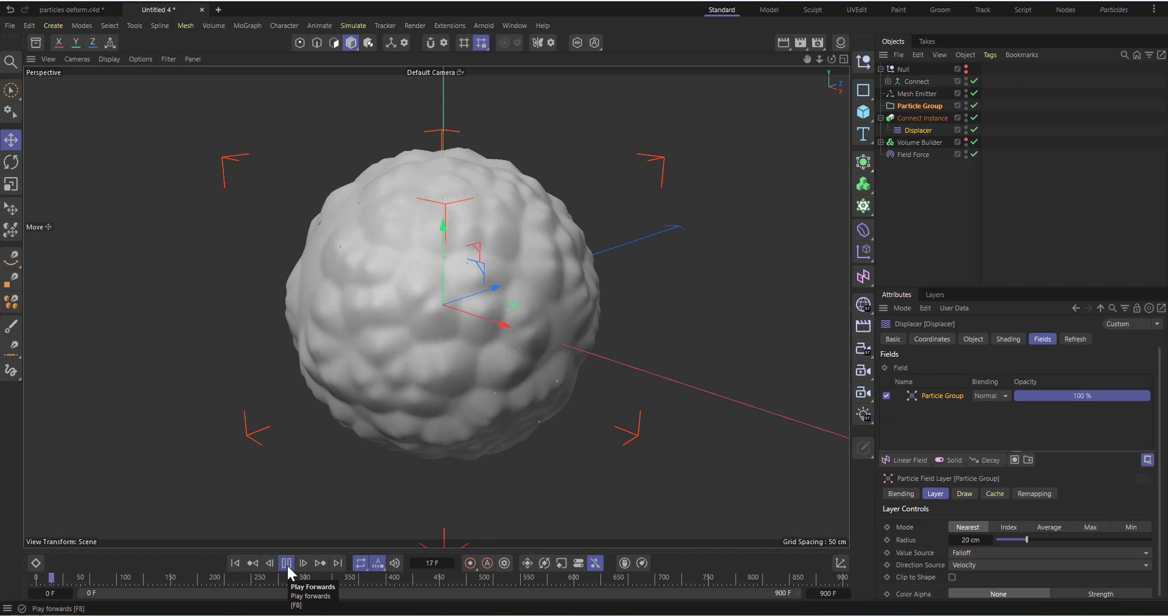
left_click(286, 563)
scroll(526, 236, "up", 2)
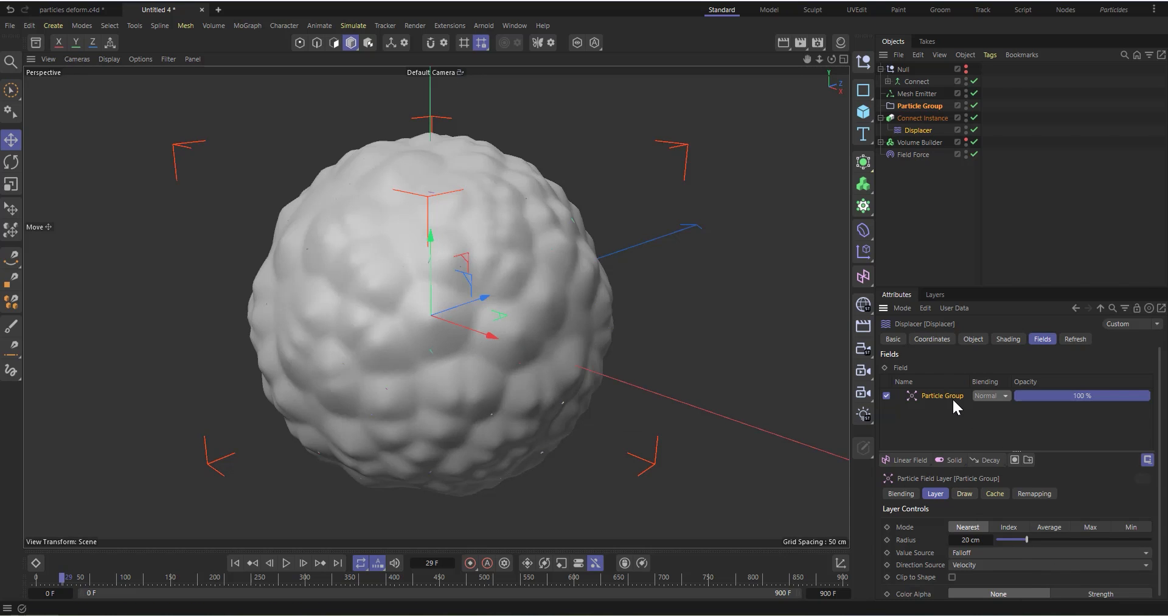
Set the radius of the Displacer's Particle Group field layer to 6 cm and play the animation to check the bumps
left_click(964, 541)
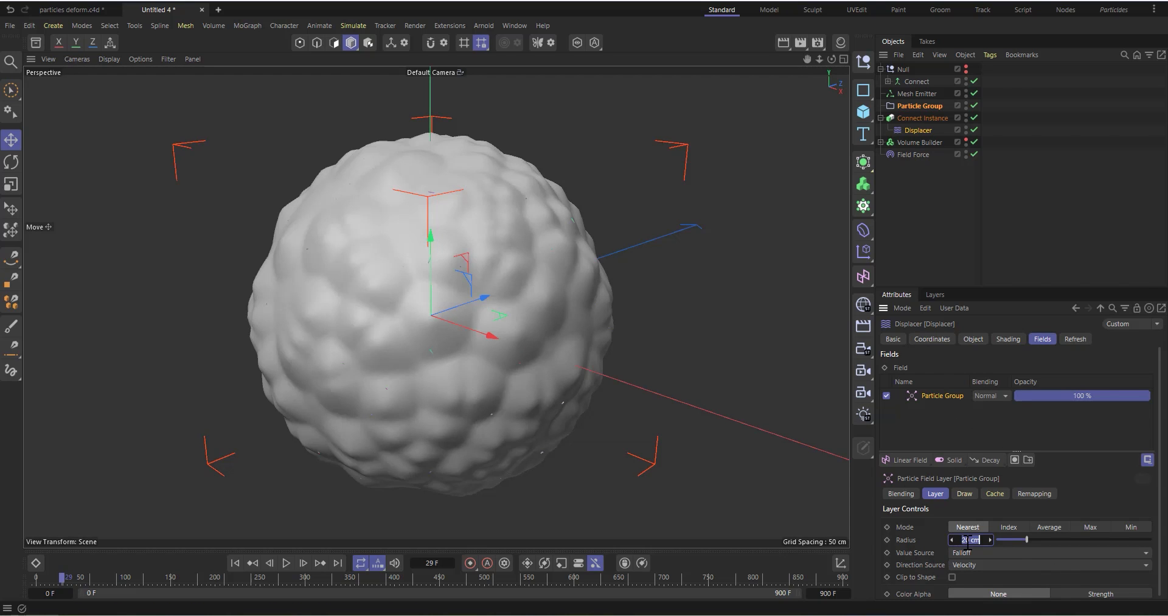
type("6")
key("Return")
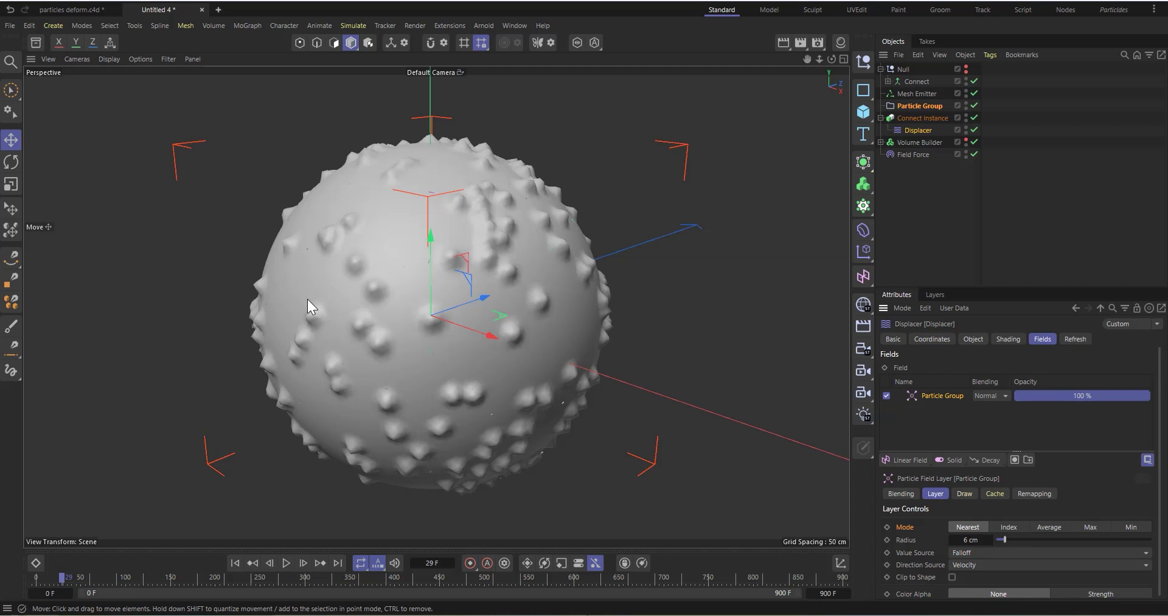
left_click(286, 562)
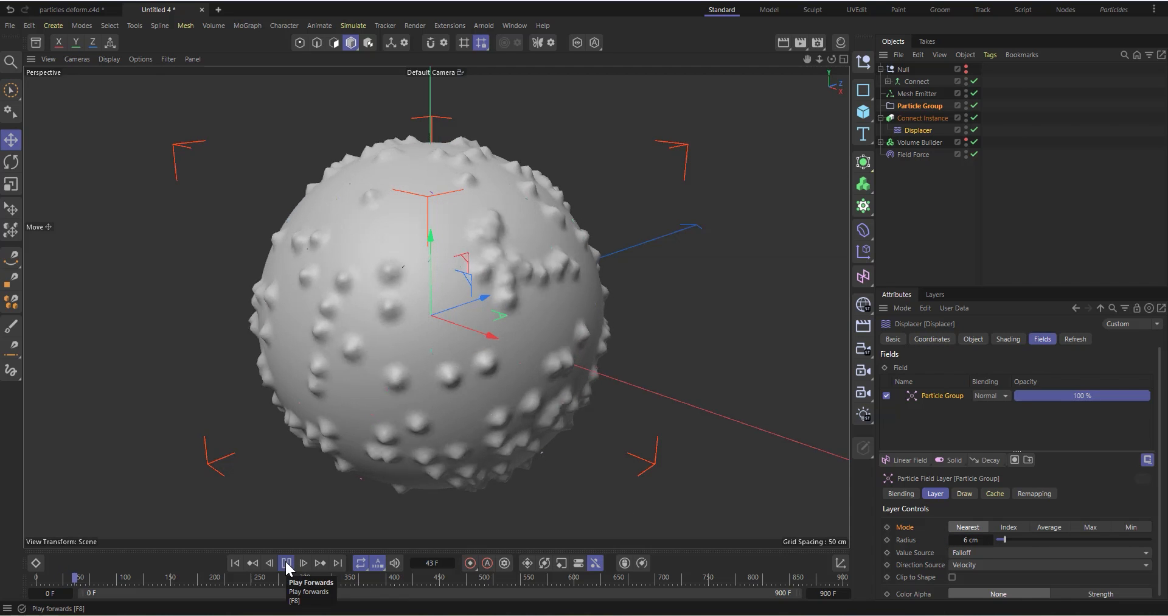
left_click(286, 562)
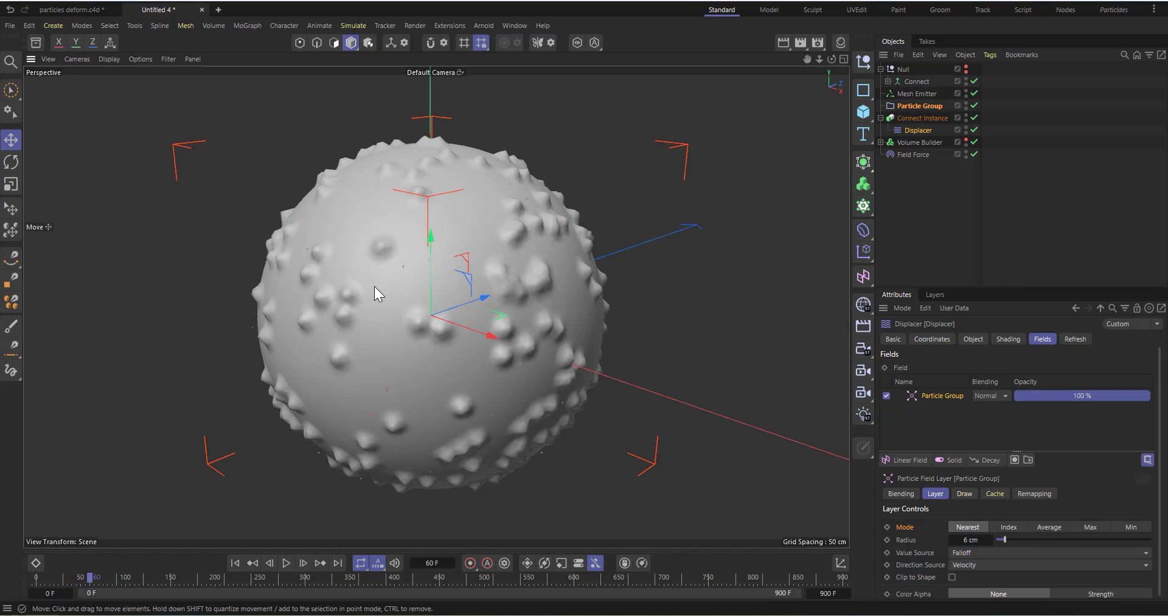
scroll(421, 311, "up", 4)
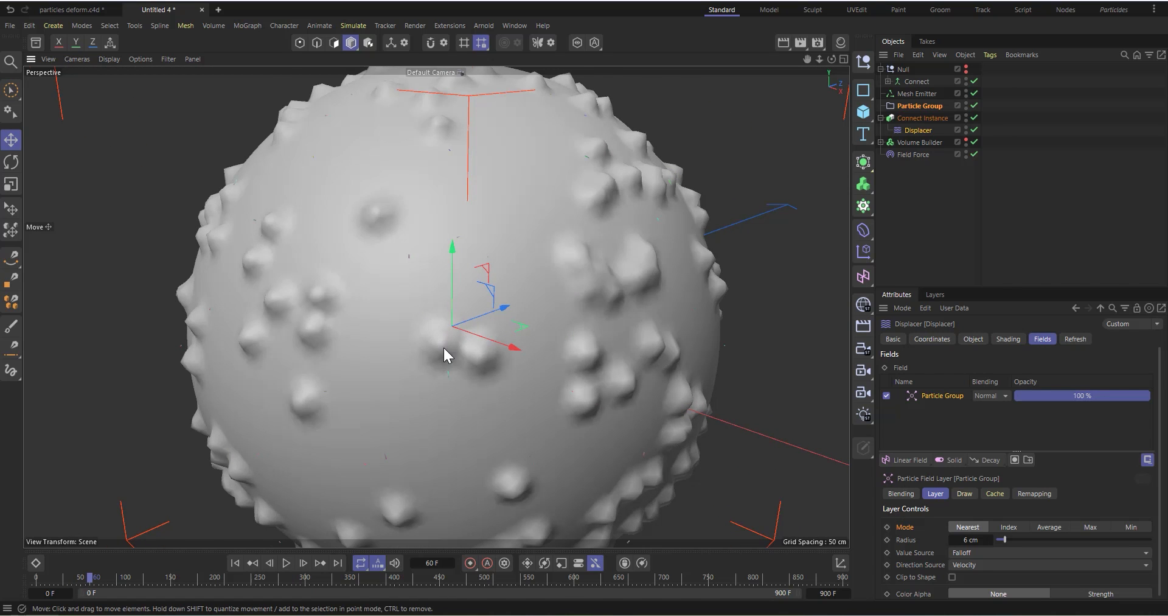
scroll(445, 349, "up", 2)
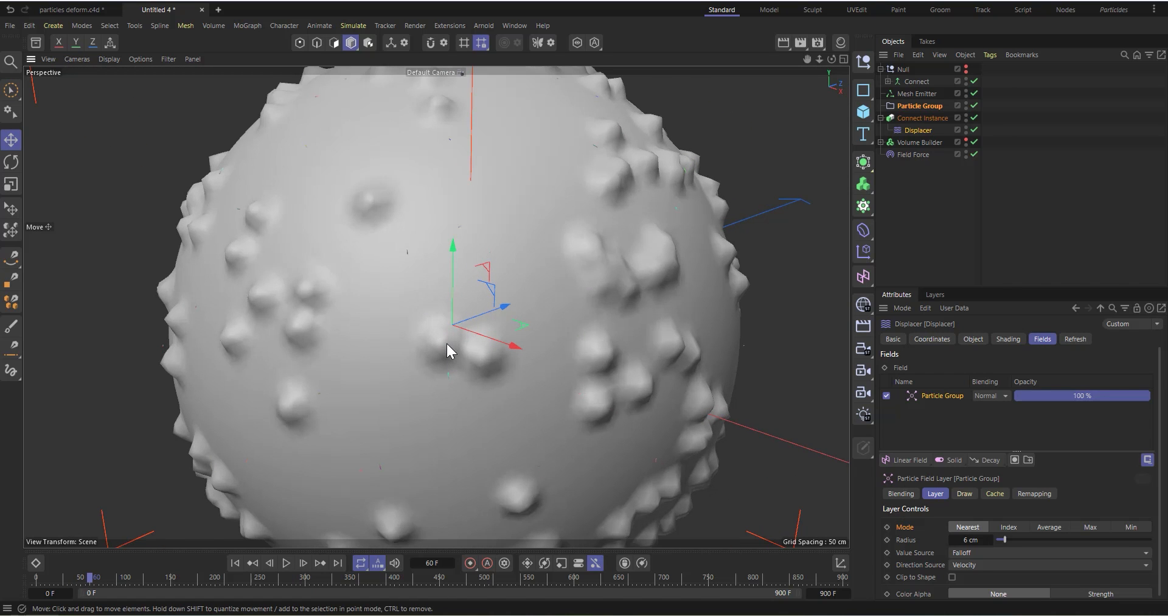
scroll(437, 353, "down", 3)
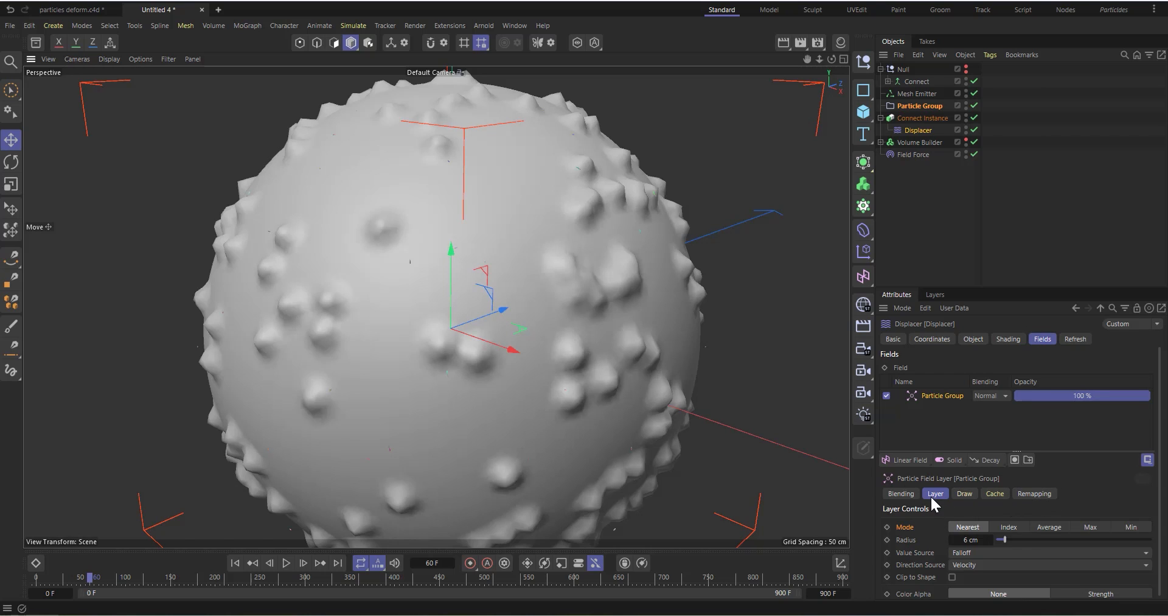
Set the Particle Group layer's remapping Contour Mode to Curve and lengthen the spline end point's tangent horizontally toward the middle of the graph
left_click(1035, 492)
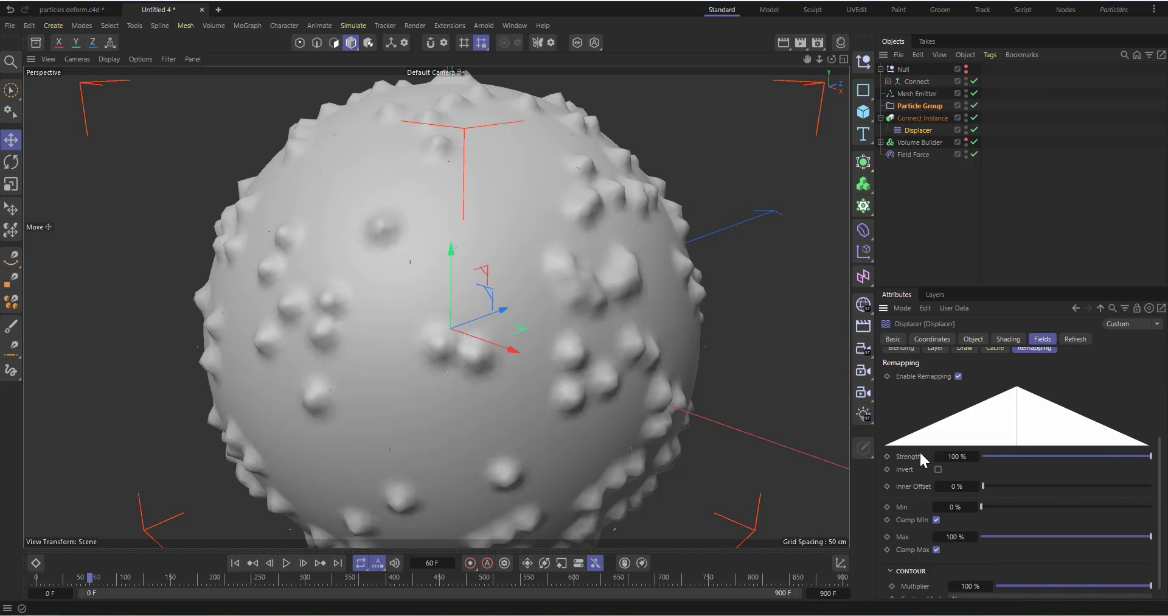
scroll(903, 541, "down", 1)
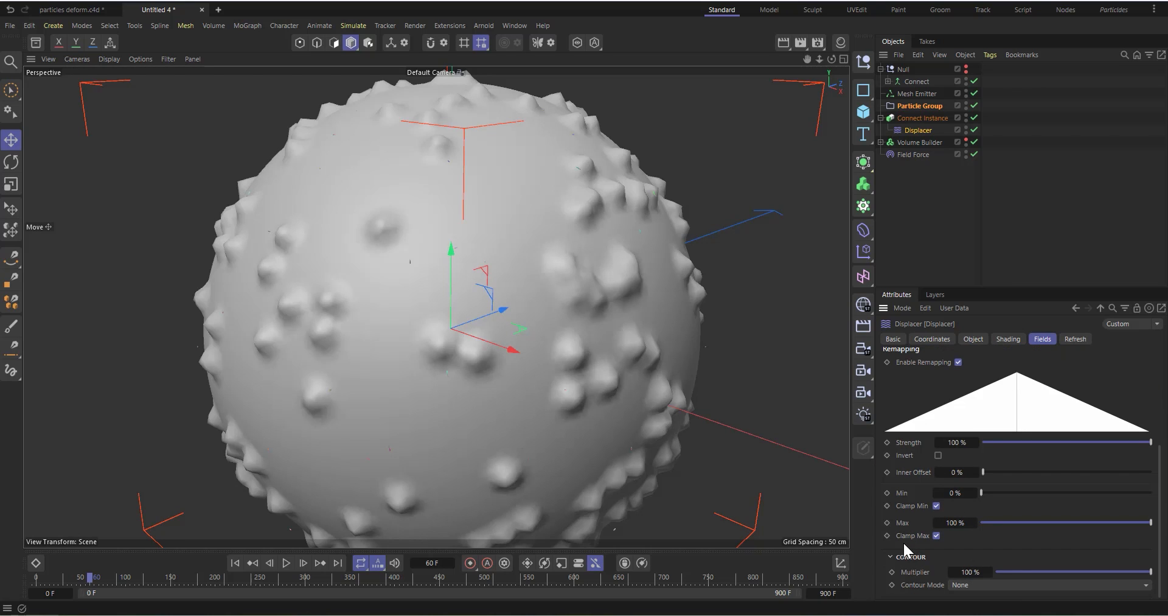
left_click(984, 582)
left_click(1016, 571)
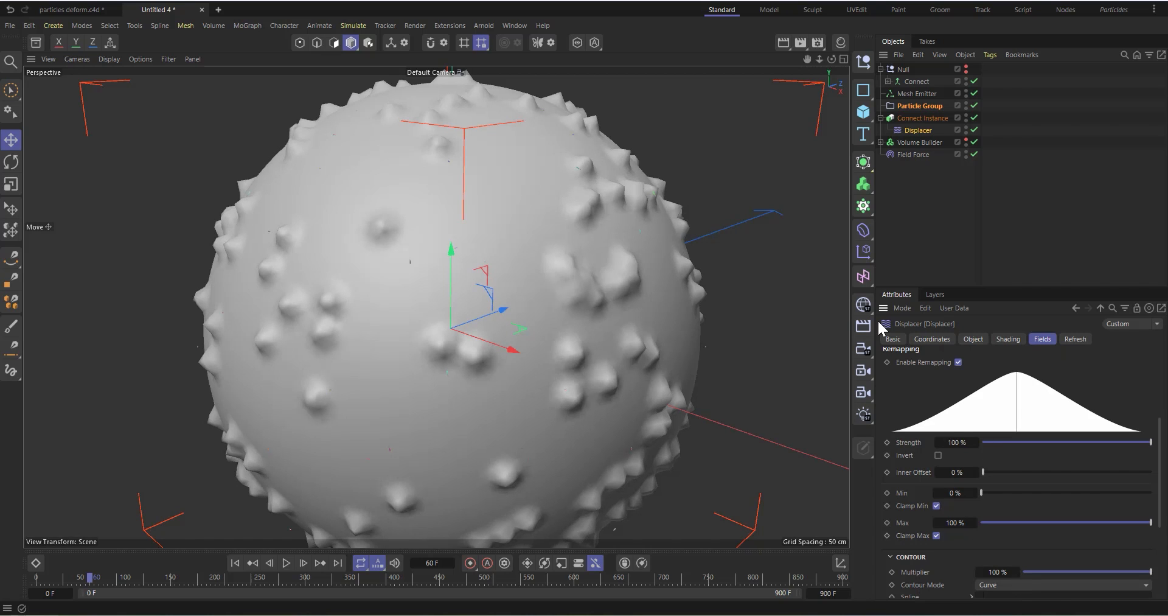
scroll(940, 564, "down", 5)
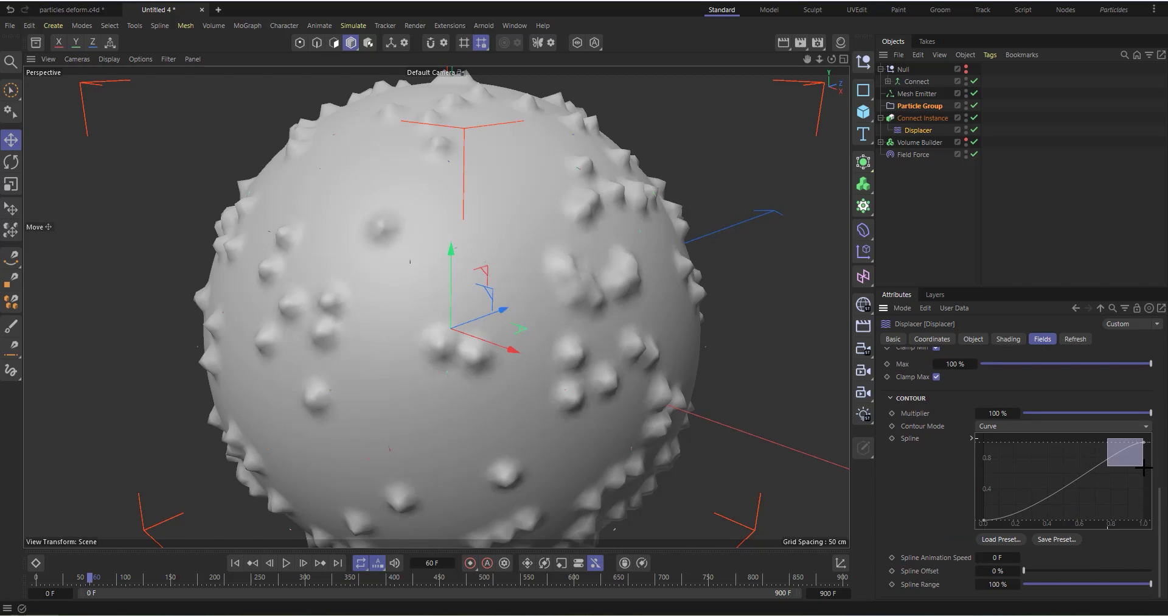
left_click(1144, 442)
scroll(506, 453, "up", 2)
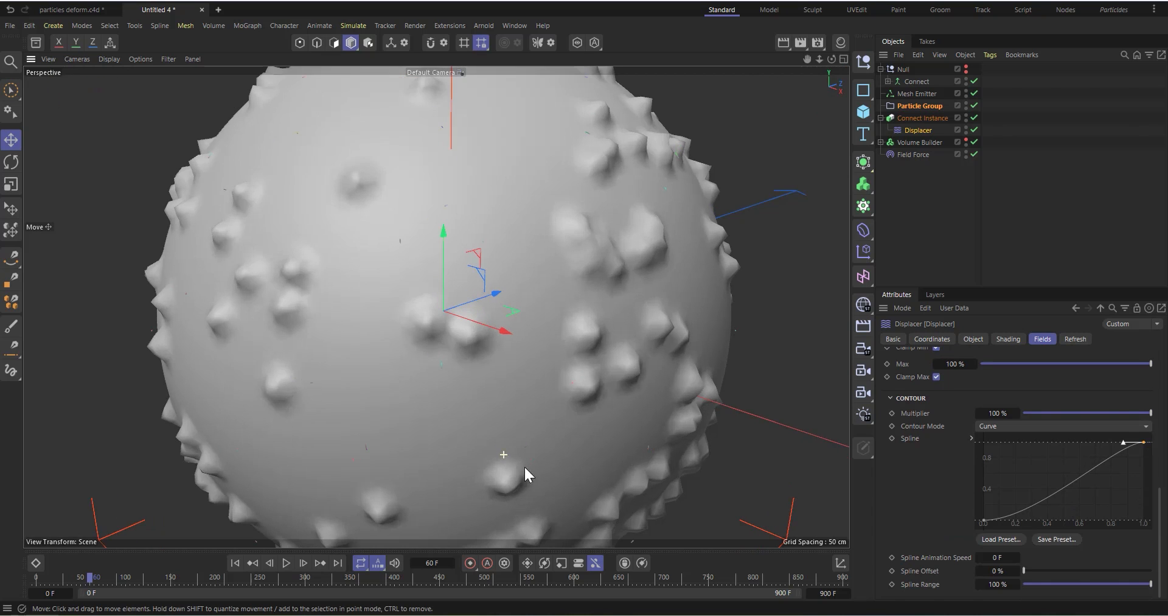
left_click_drag(1124, 439, 1068, 440)
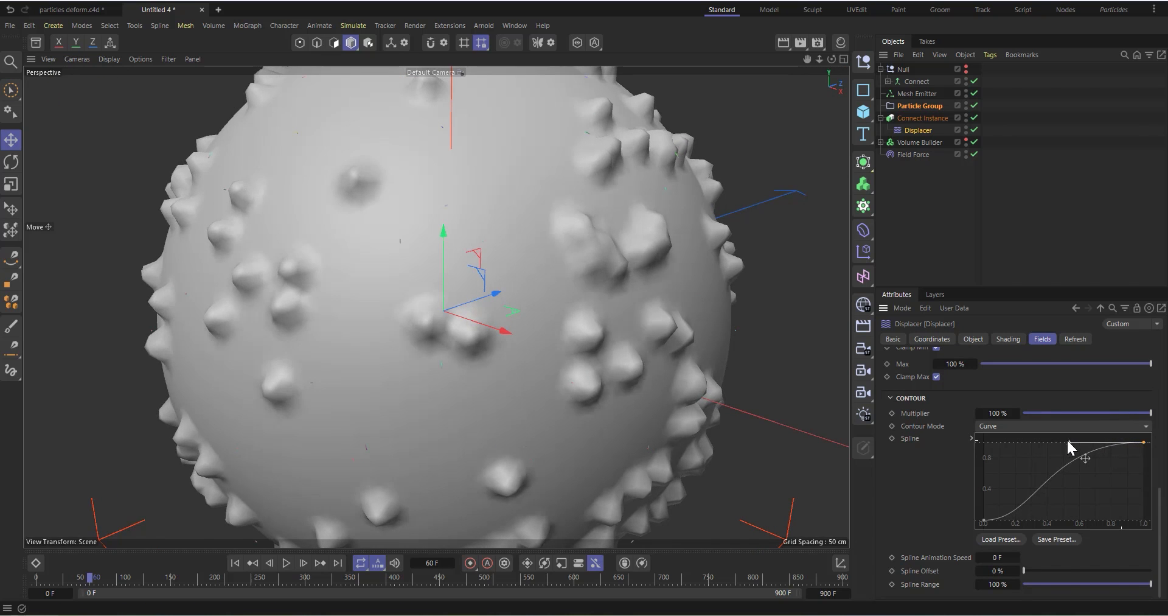
Set the segments of the Sphere inside the Connect object to 400
left_click(888, 81)
left_click(922, 93)
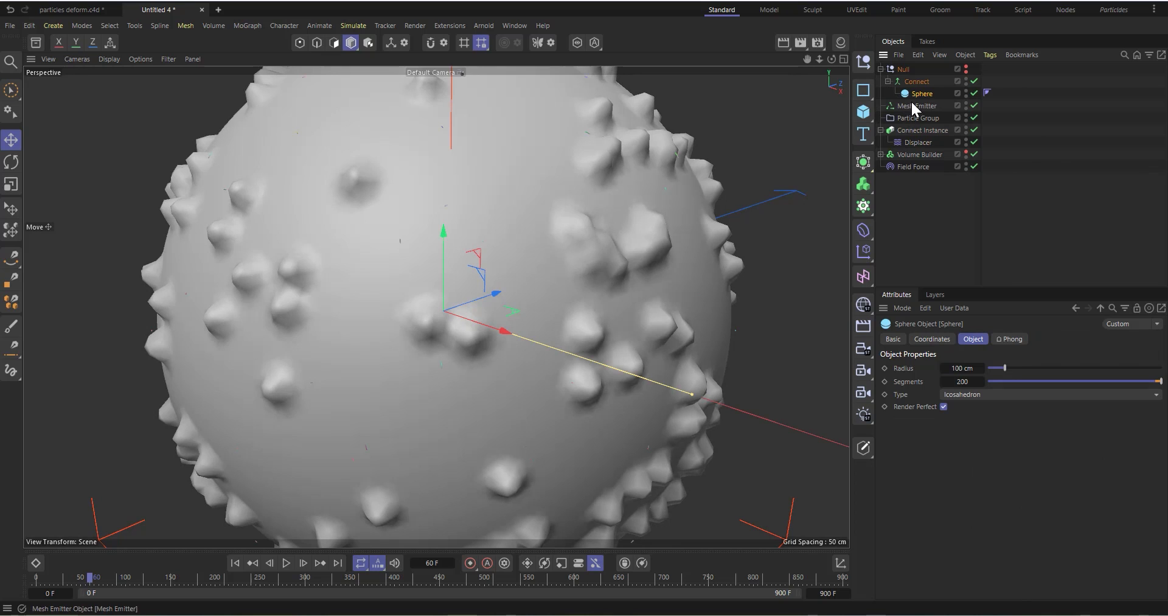
left_click(955, 381)
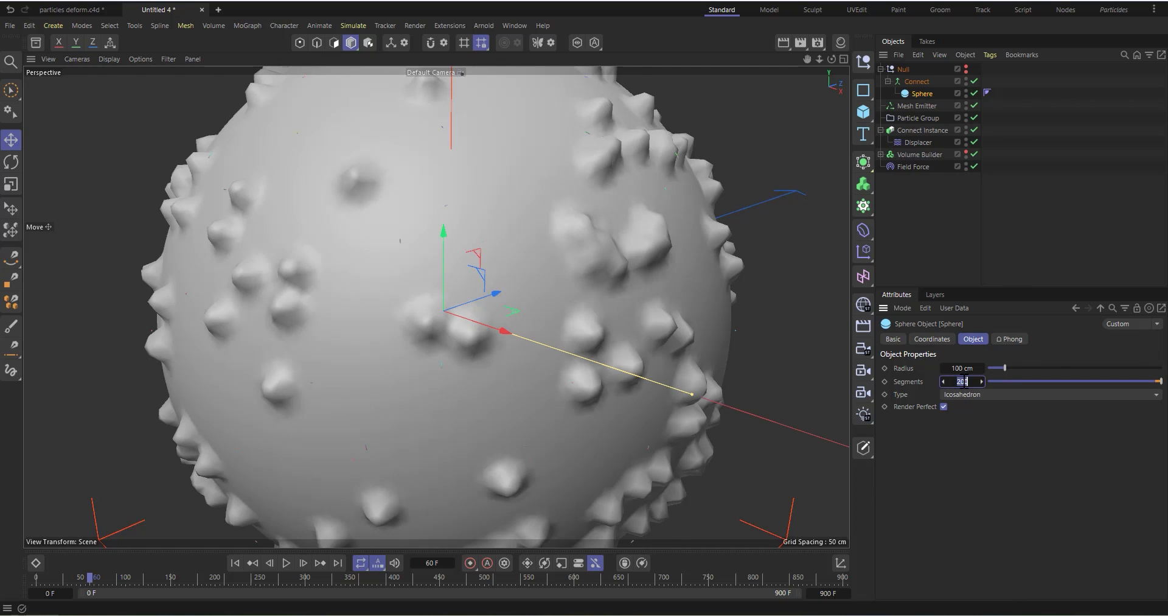
type("400")
key("Return")
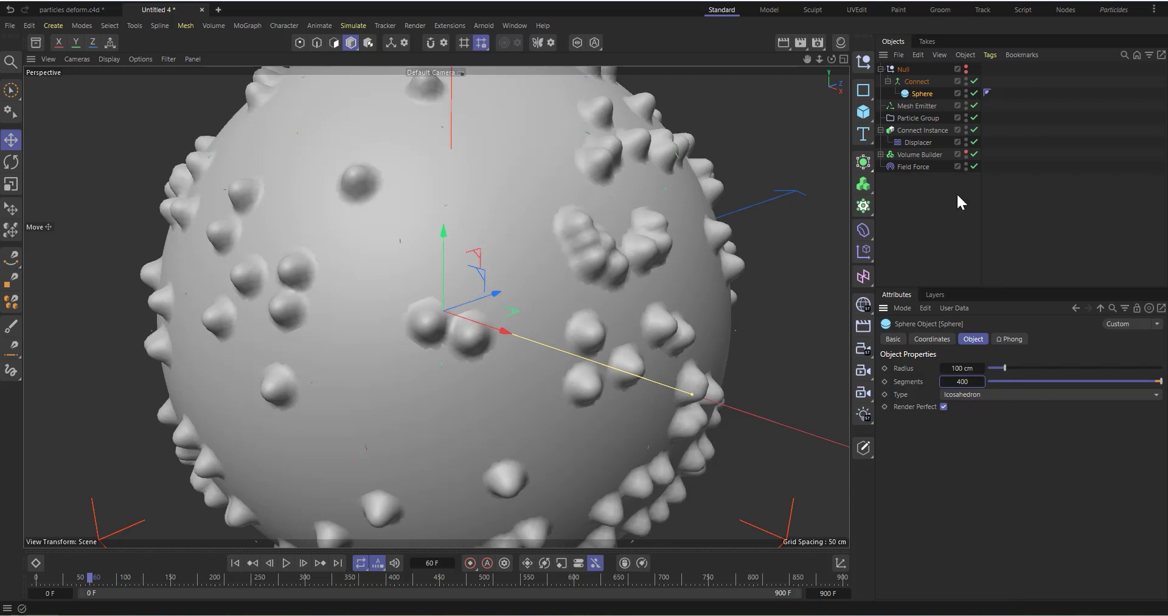
left_click(888, 81)
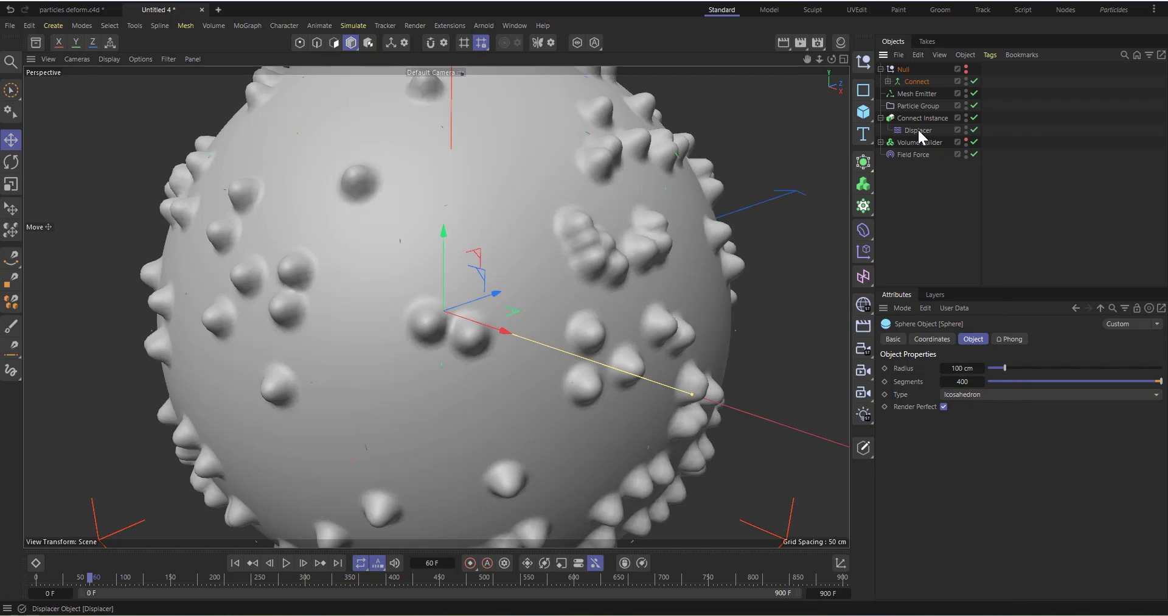
Extend the Displacer's contour spline end tangent further to about 0.2 on the horizontal axis and replay the animation from the start
left_click(918, 129)
scroll(951, 417, "down", 3)
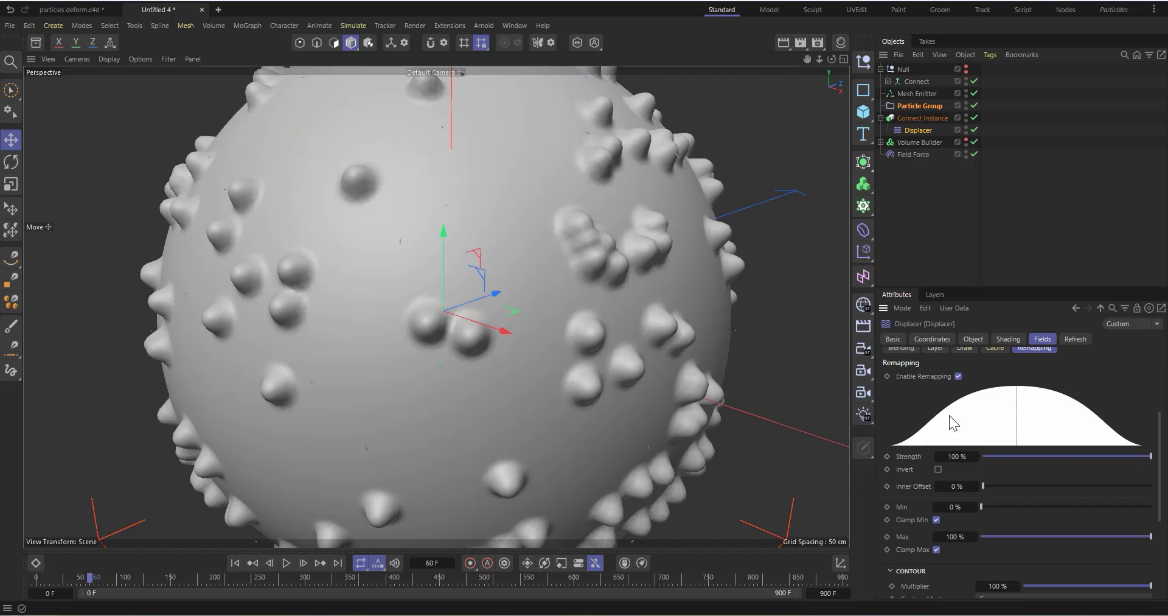
scroll(1018, 429, "up", 2)
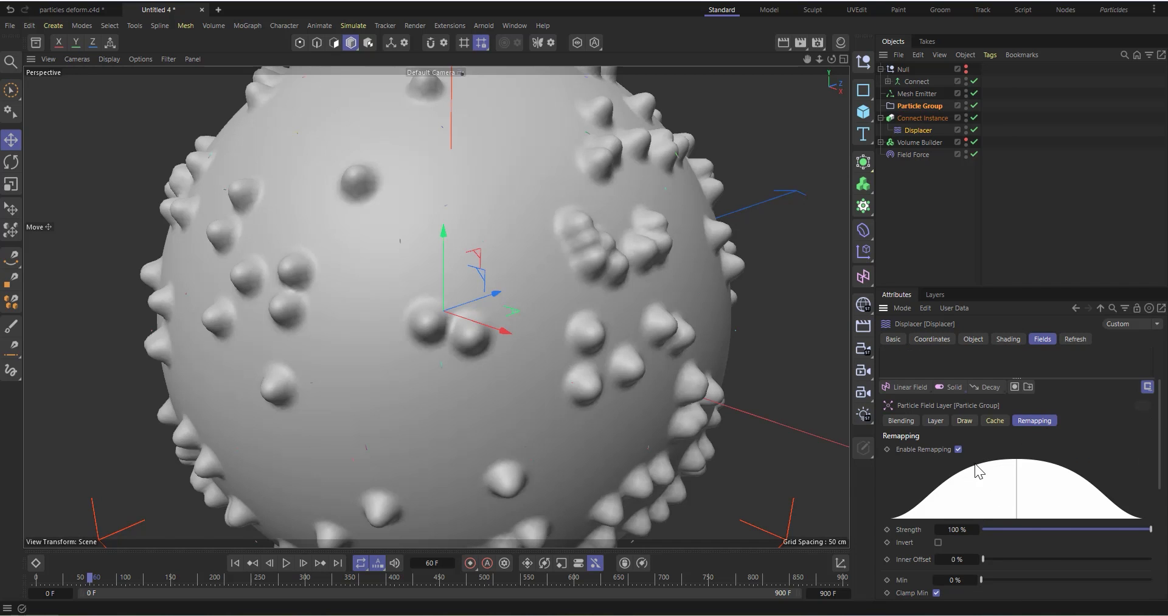
scroll(995, 536, "down", 5)
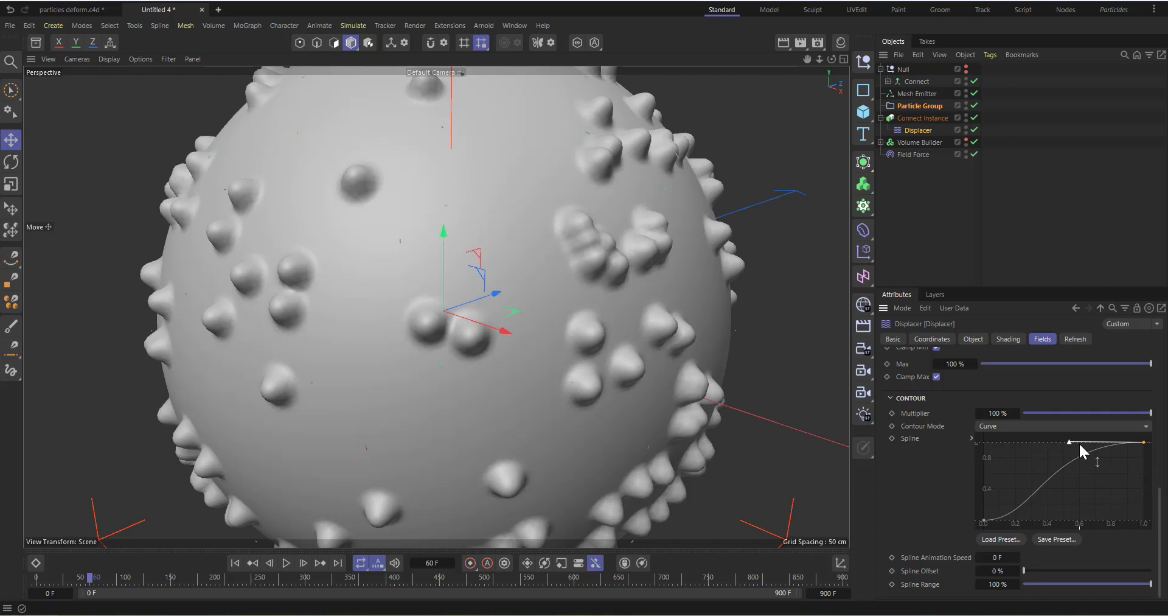
left_click_drag(1069, 438, 1020, 439)
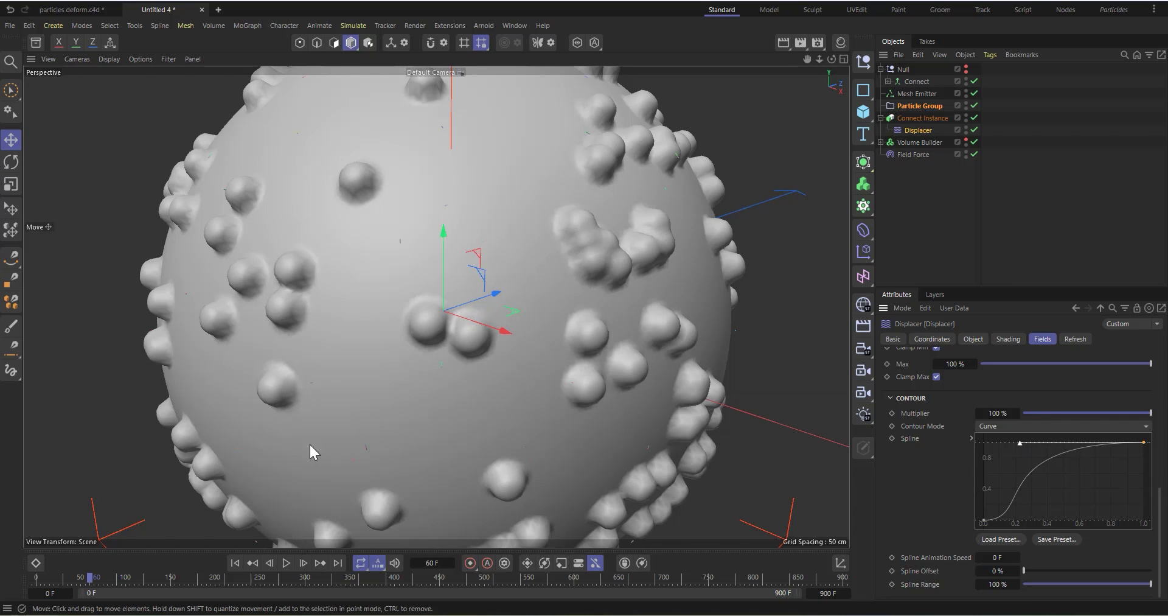
left_click(235, 563)
left_click(288, 562)
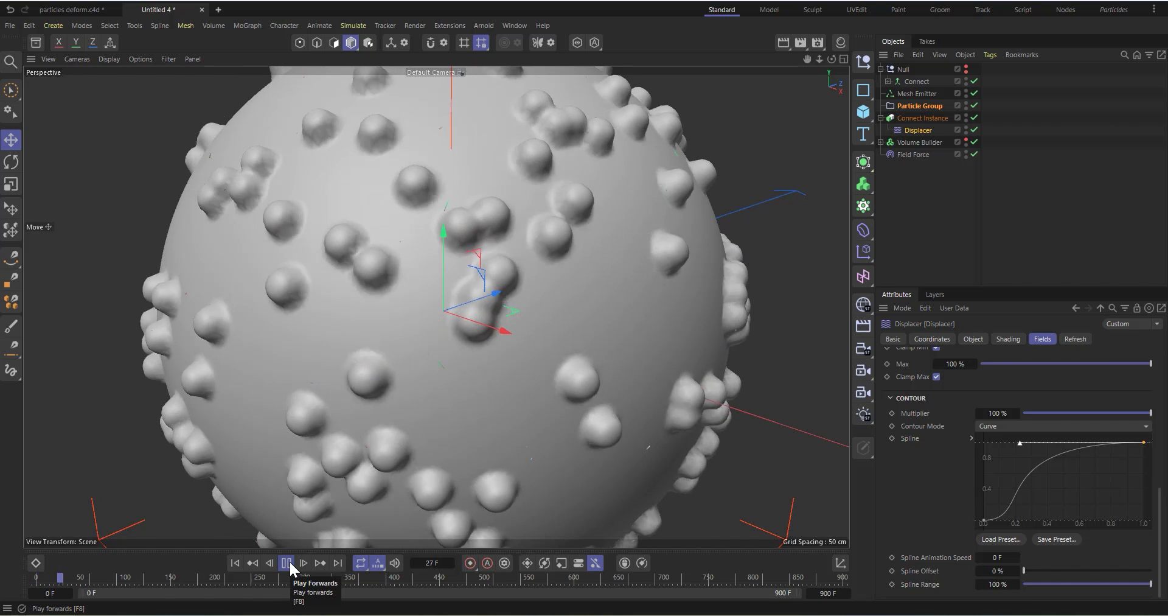
left_click(288, 563)
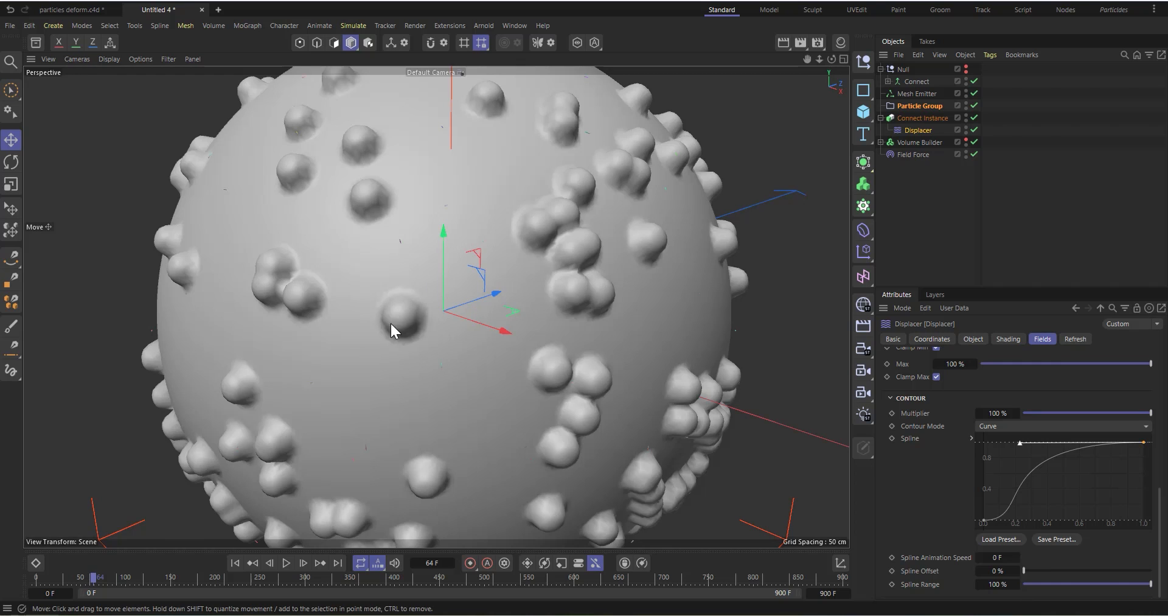
scroll(428, 373, "up", 2)
Add a Decay modifier layer above the Particle Group in the Displacer's fields and play the animation from the start
scroll(897, 487, "up", 5)
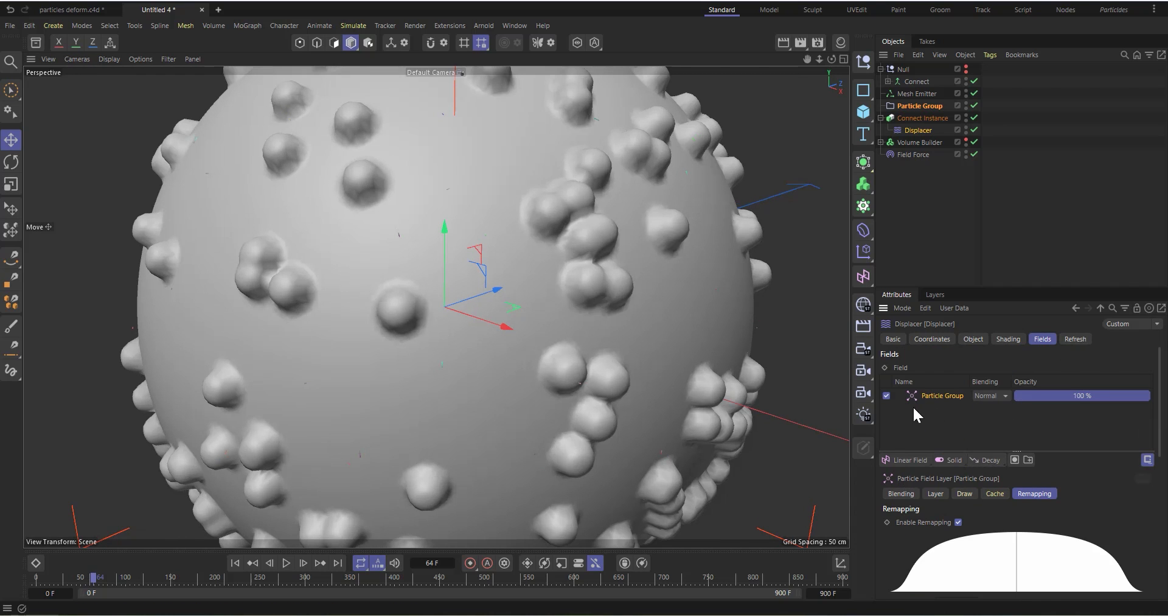
left_click(984, 458)
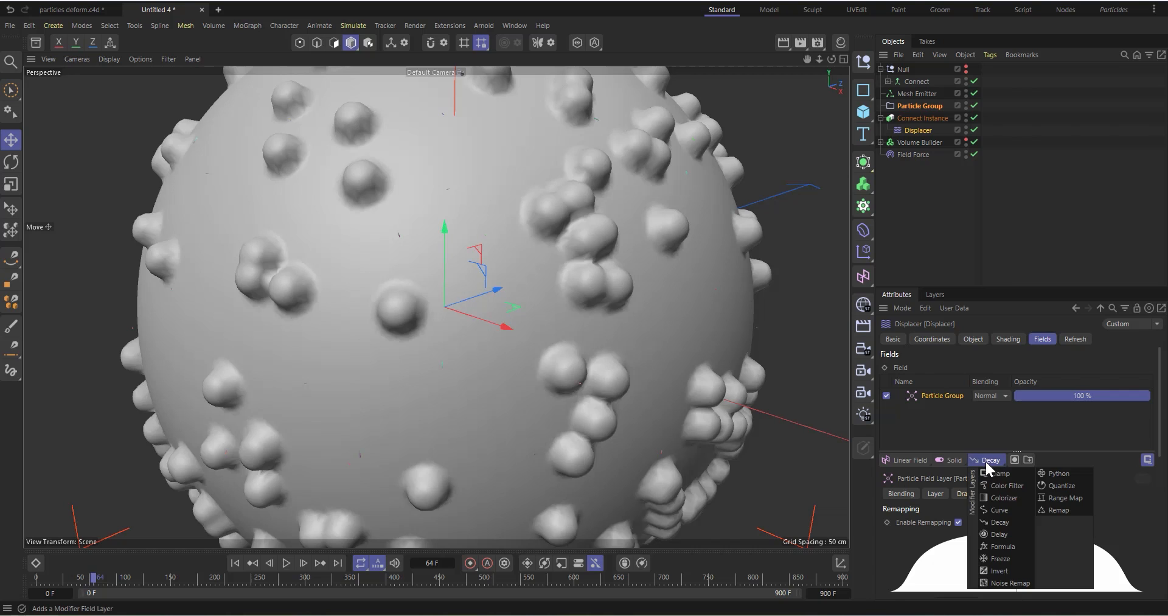
left_click(999, 521)
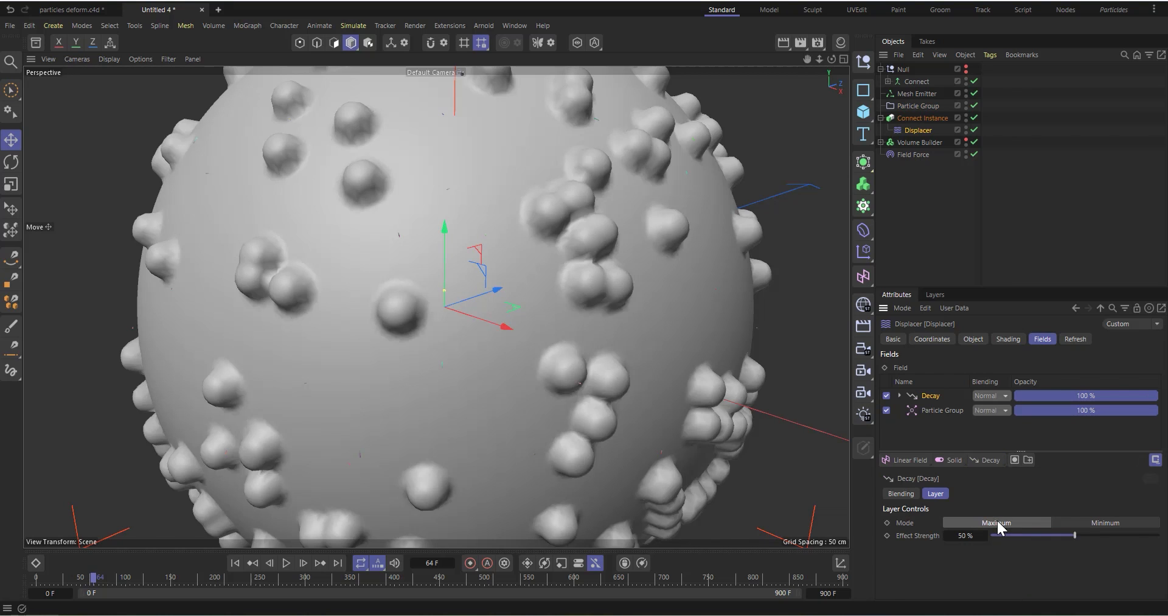
left_click(236, 563)
left_click(286, 561)
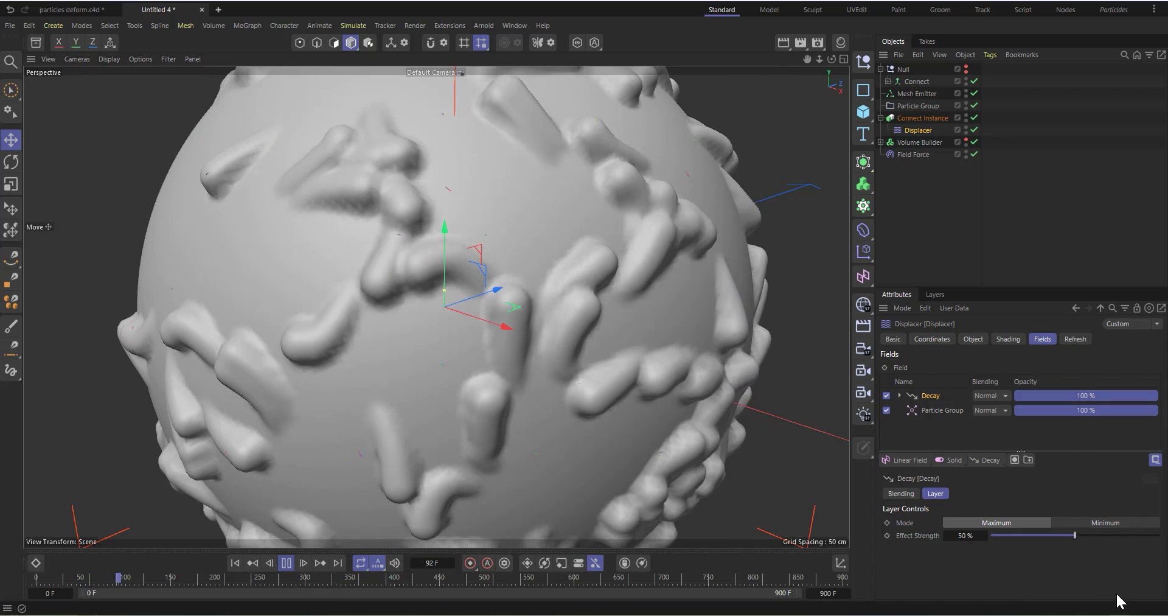
Raise the Decay layer's Effect Strength to 85% and replay the animation from the start to check the trails
left_click_drag(1106, 535, 1133, 536)
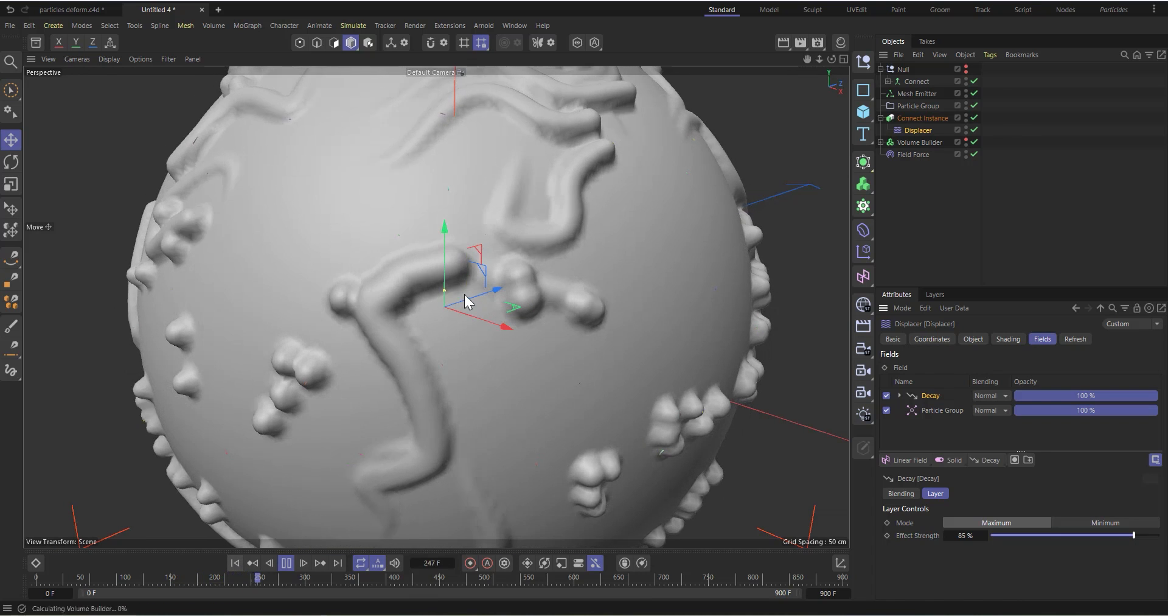
scroll(465, 293, "down", 3)
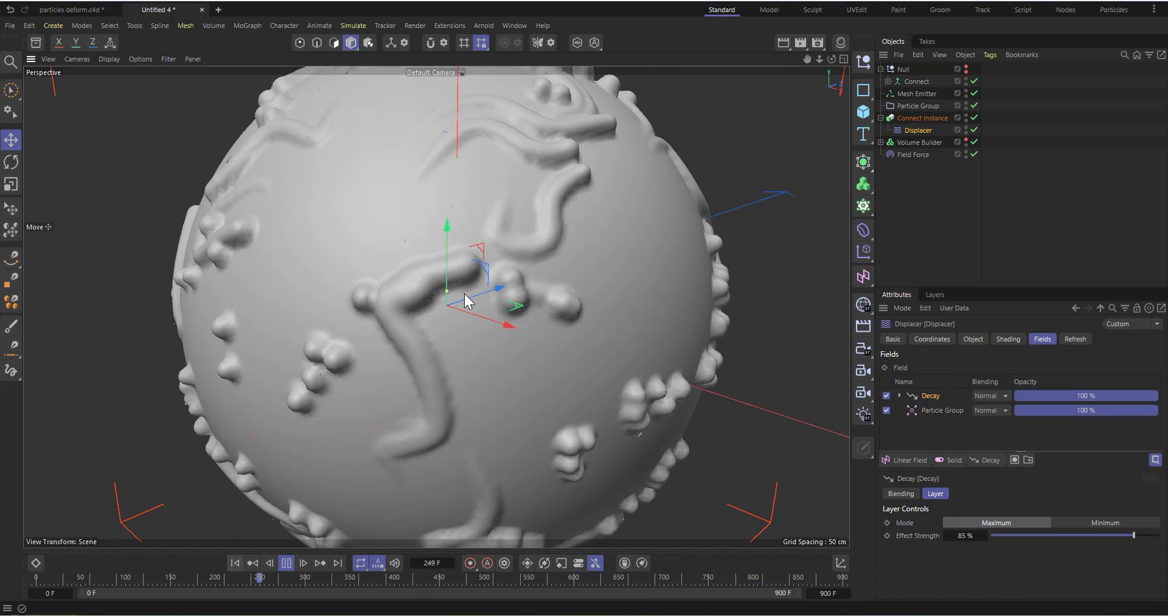
left_click(239, 564)
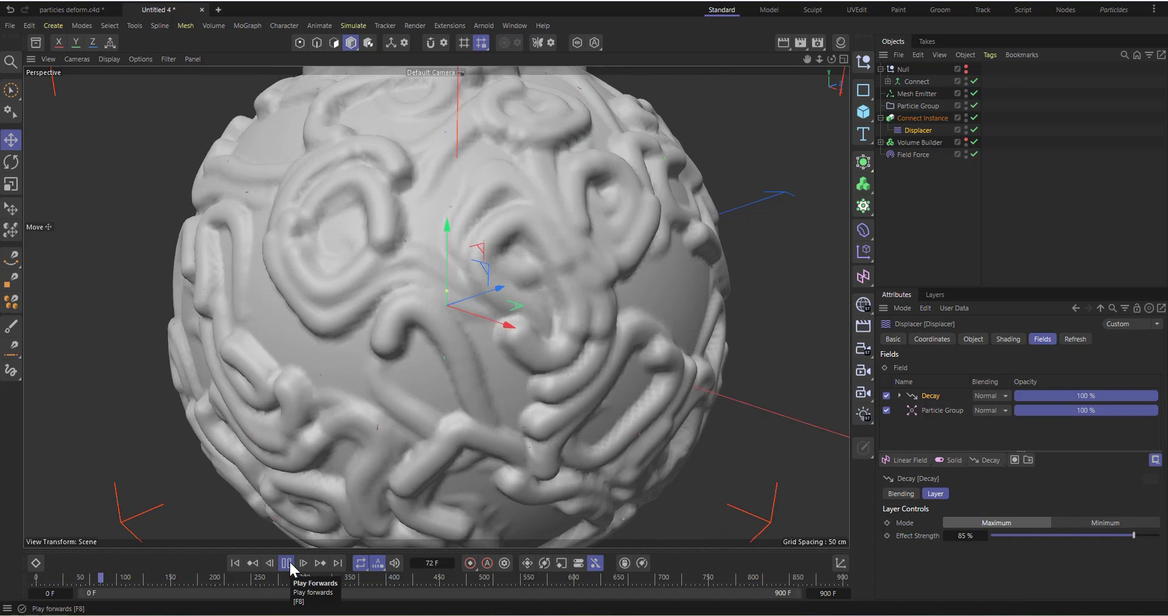
scroll(538, 382, "down", 1)
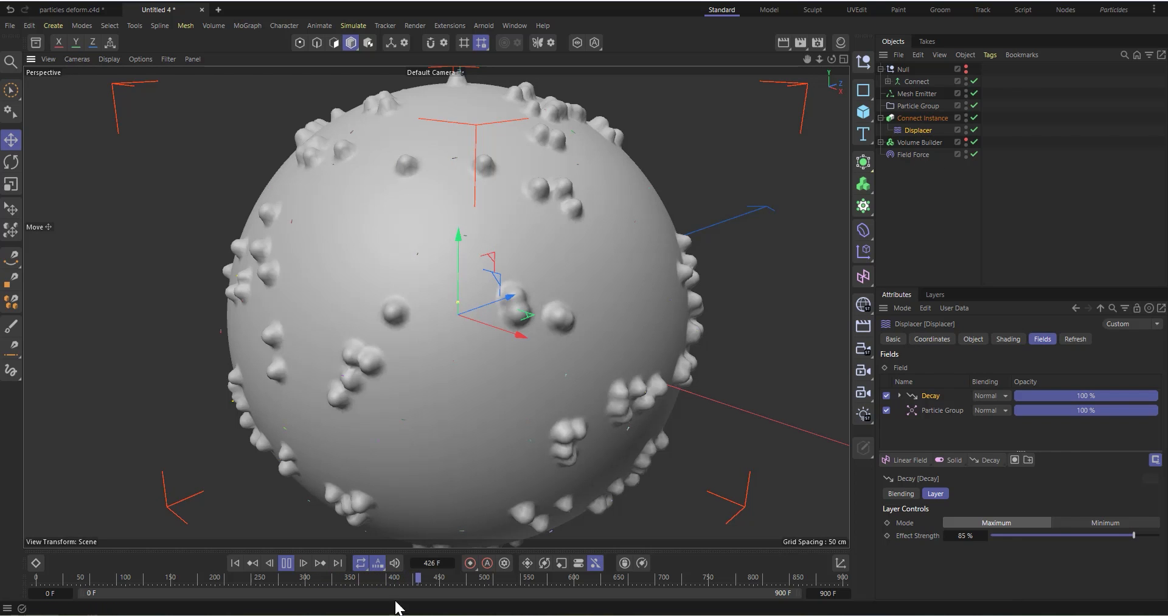
left_click(286, 563)
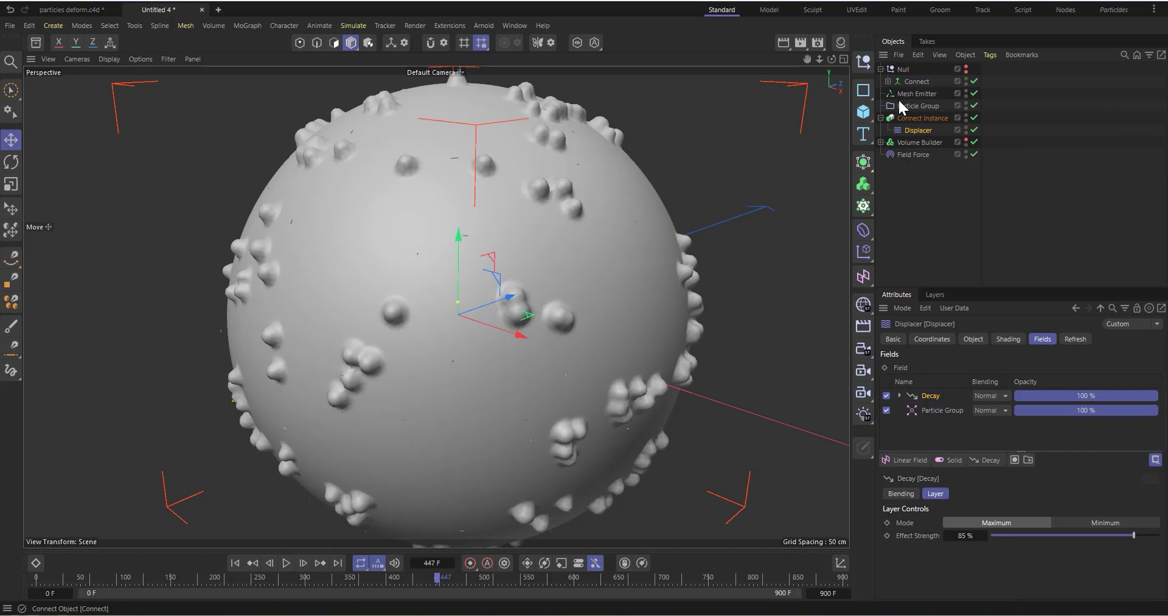
Set the Animation Speed of the Volume Builder's Random Field to 100% and replay the animation from the start
left_click(880, 142)
left_click(916, 155)
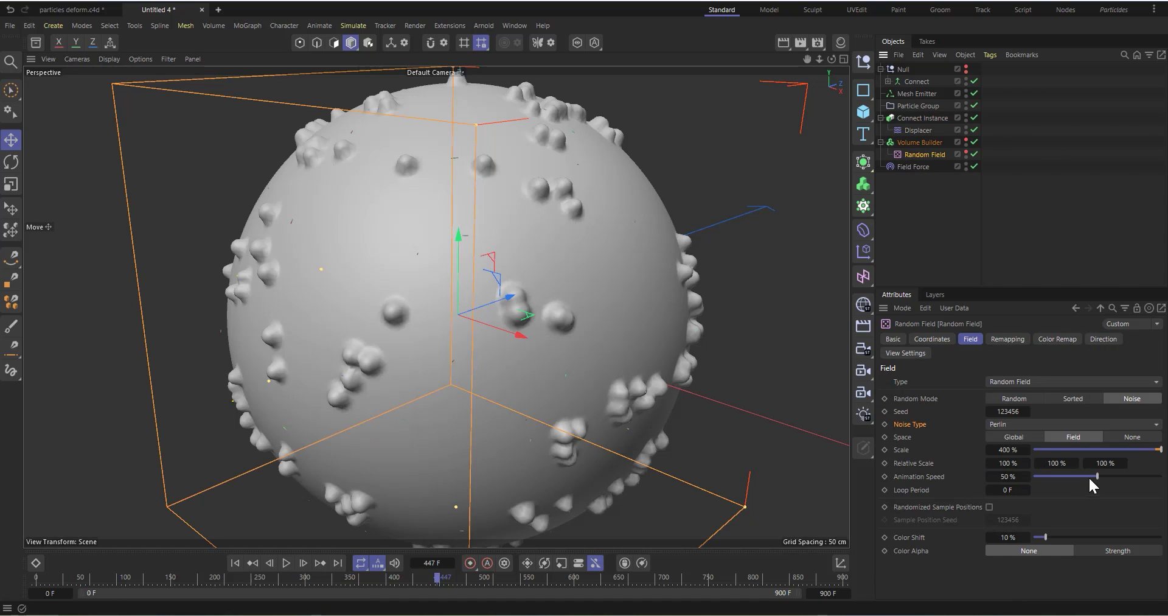
left_click_drag(1107, 477, 1163, 476)
left_click(286, 563)
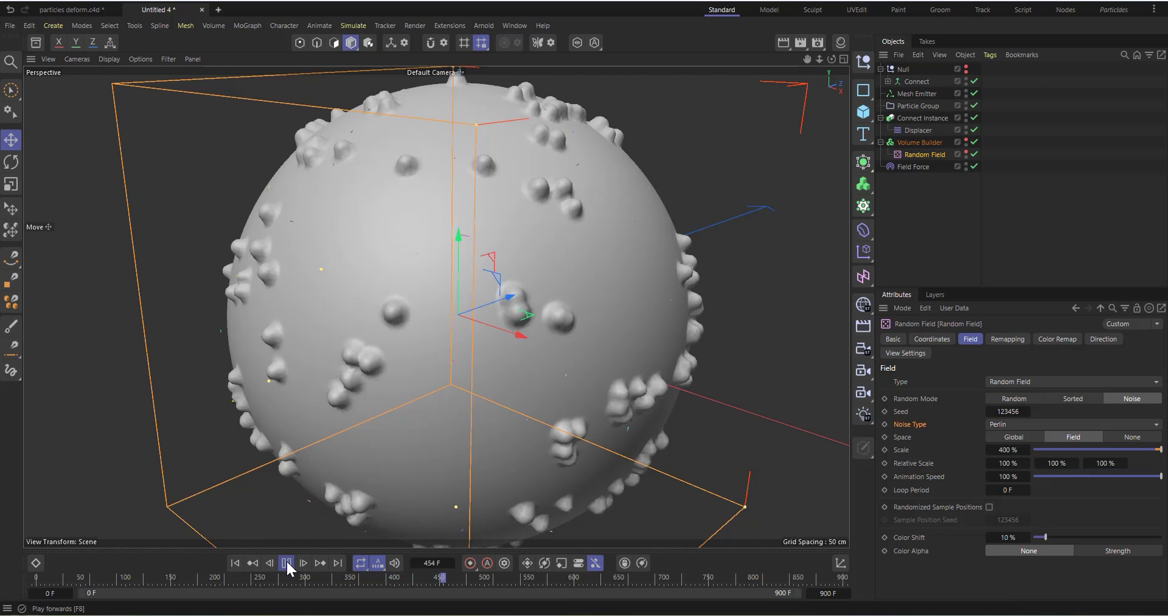
left_click(236, 563)
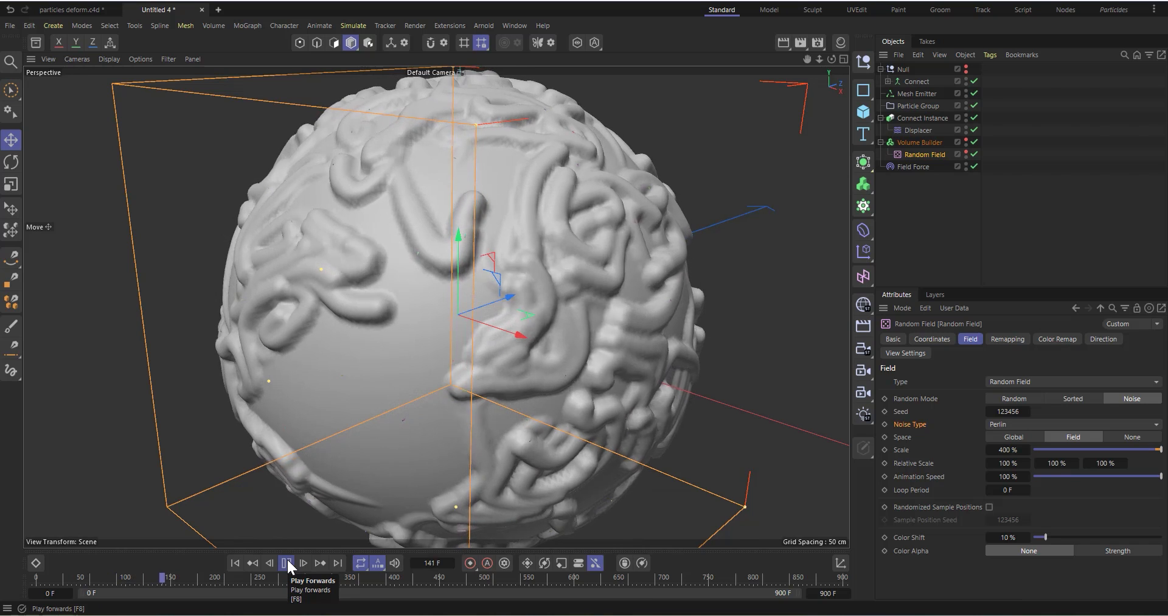
Set the Scale of the Volume Builder's Random Field to 350% and replay the animation from the start to check the trails
double_click(1005, 449)
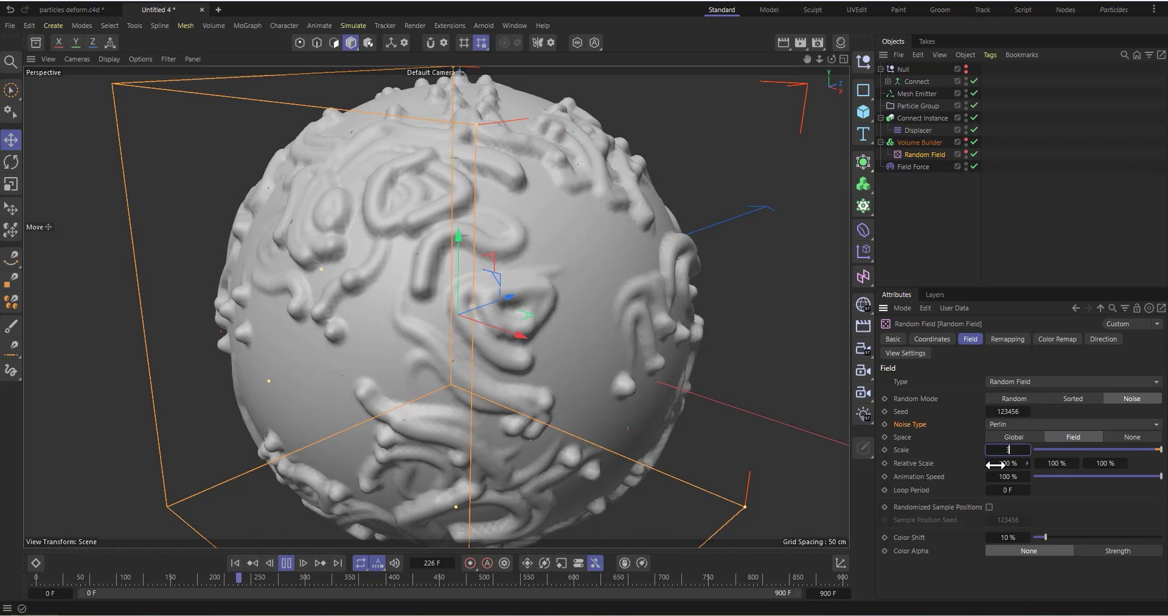
type("350")
key("Return")
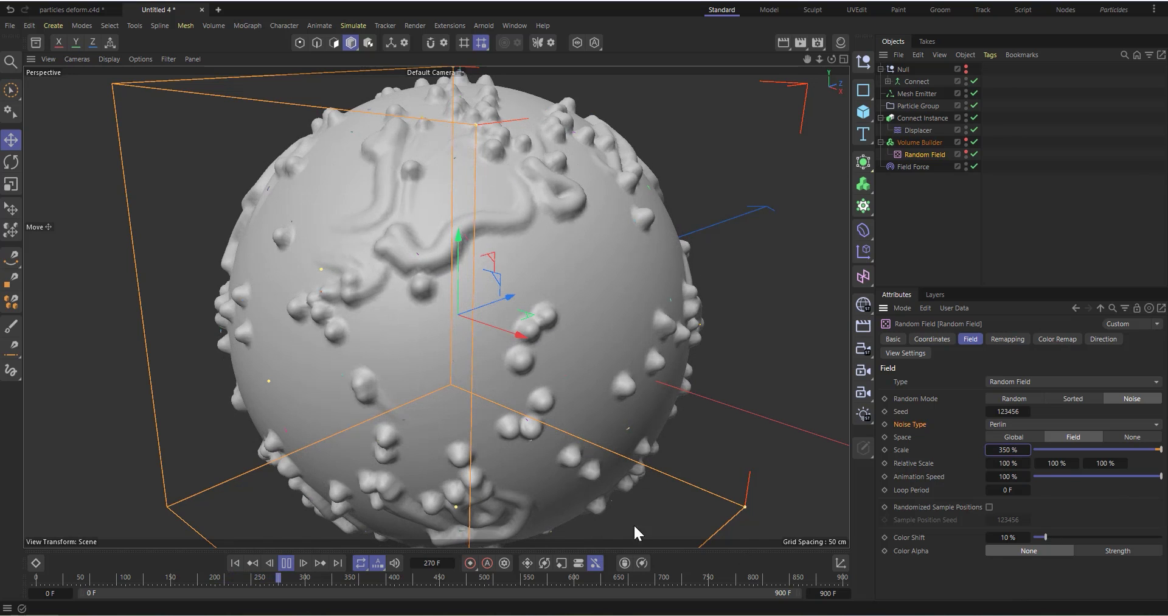
left_click(236, 562)
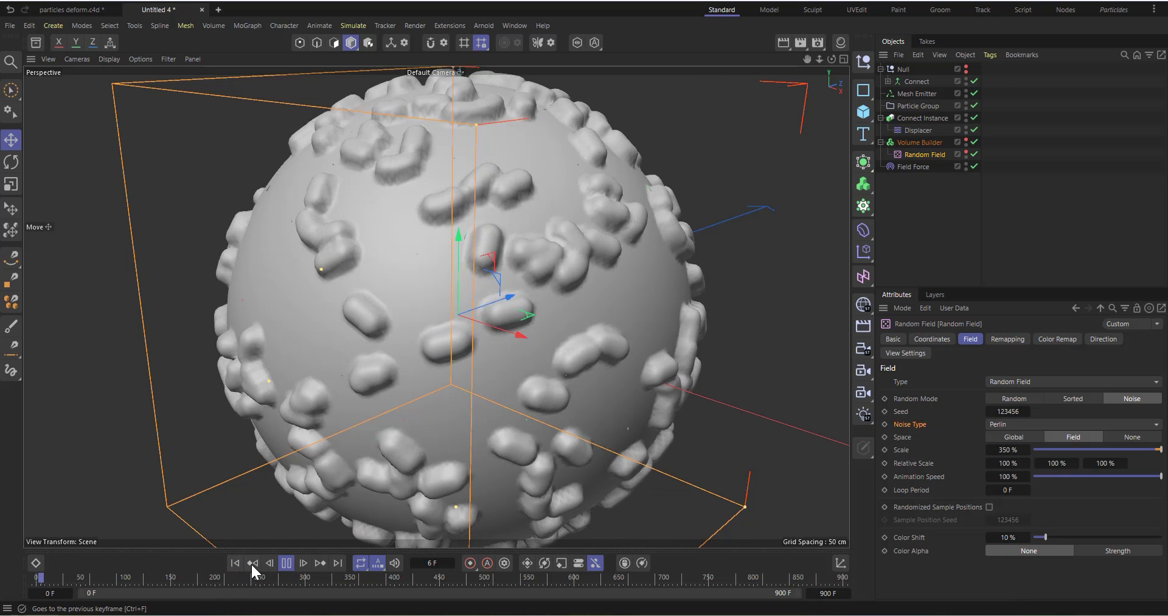
left_click(286, 562)
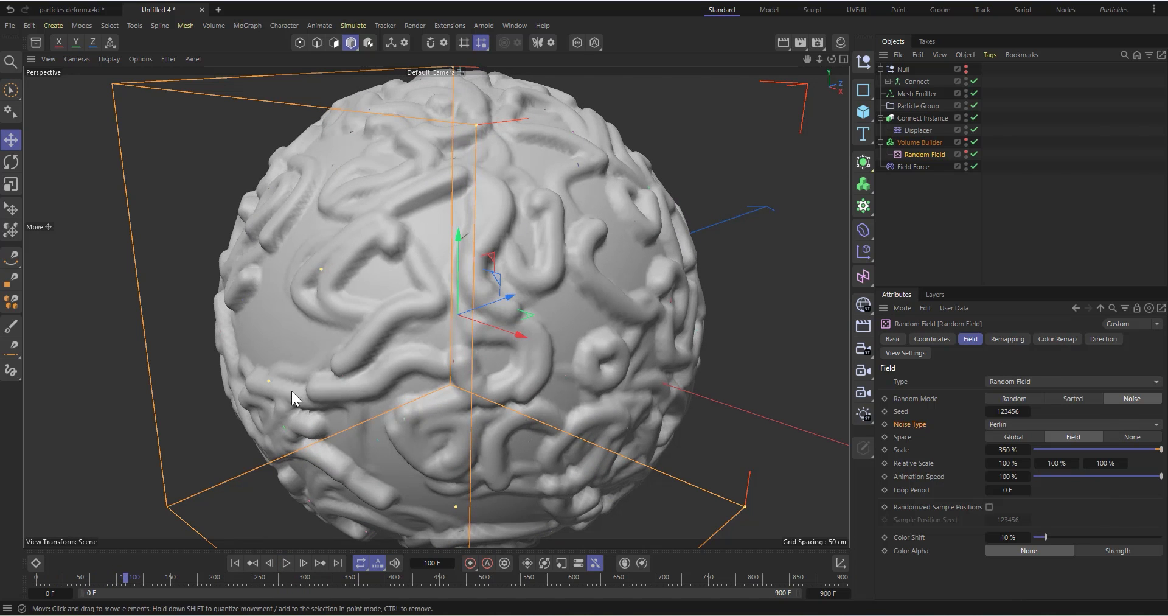
left_click(955, 215)
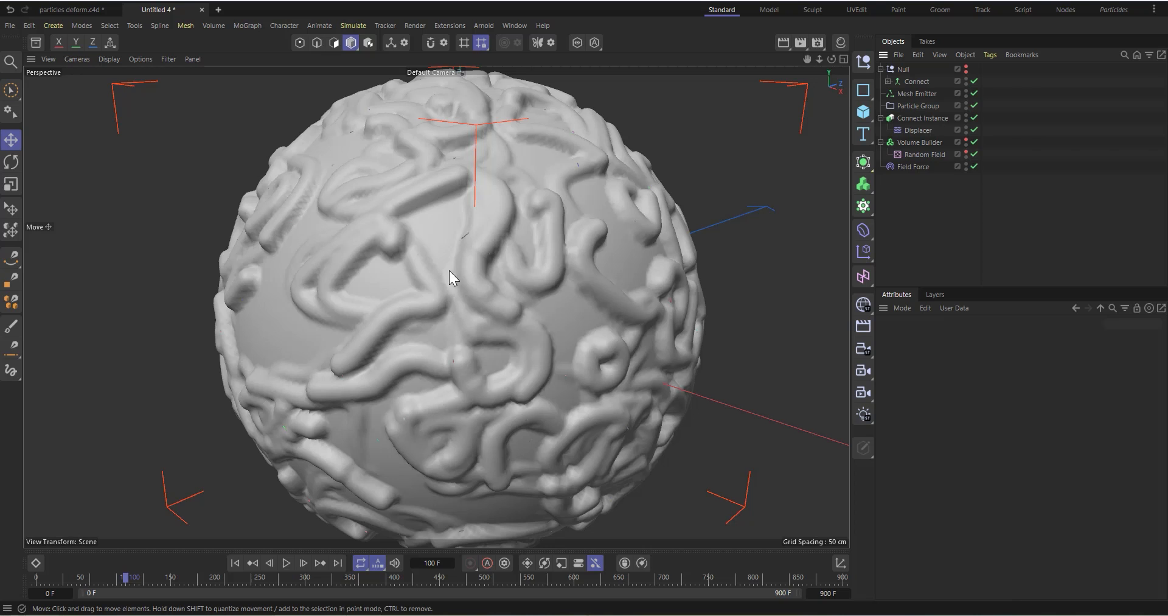
left_click_drag(467, 257, 465, 315, "alt")
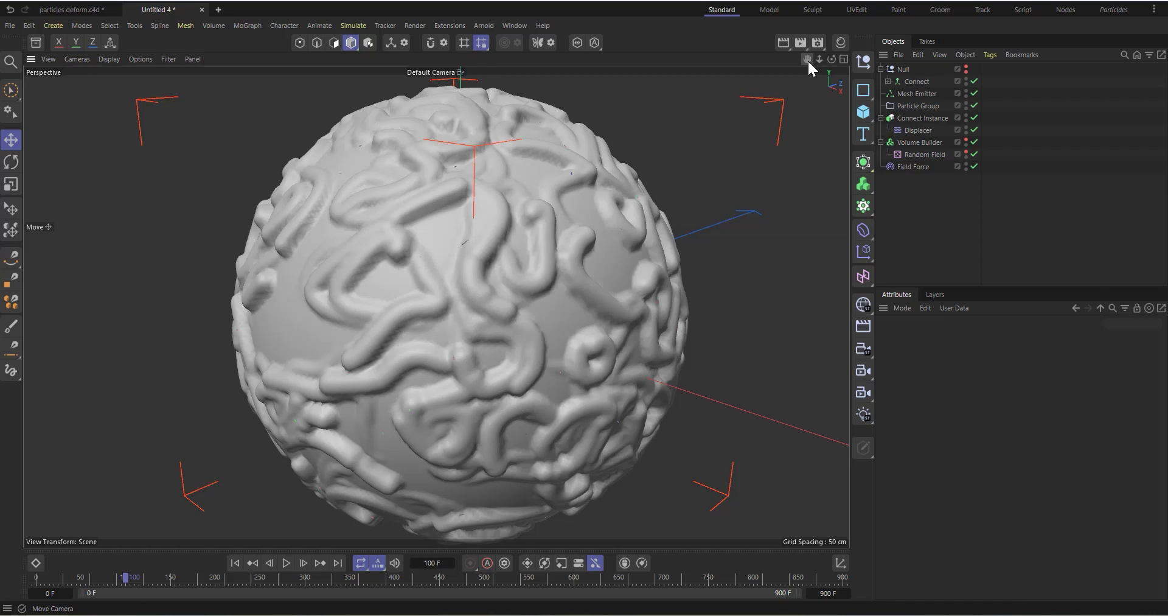
left_click_drag(808, 59, 797, 55)
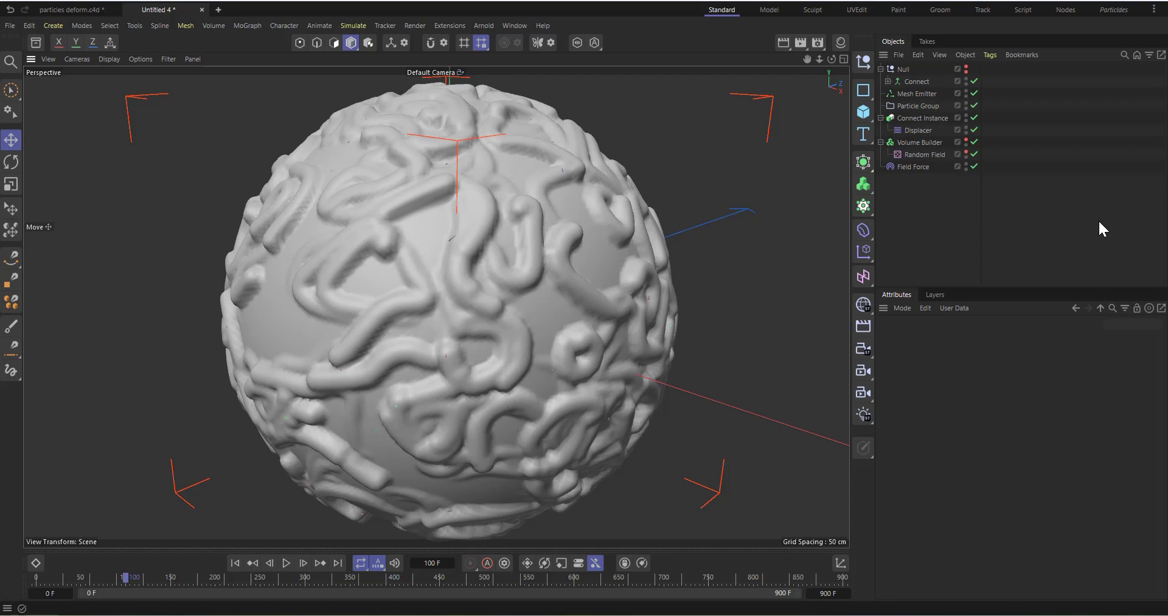
right_click(920, 118)
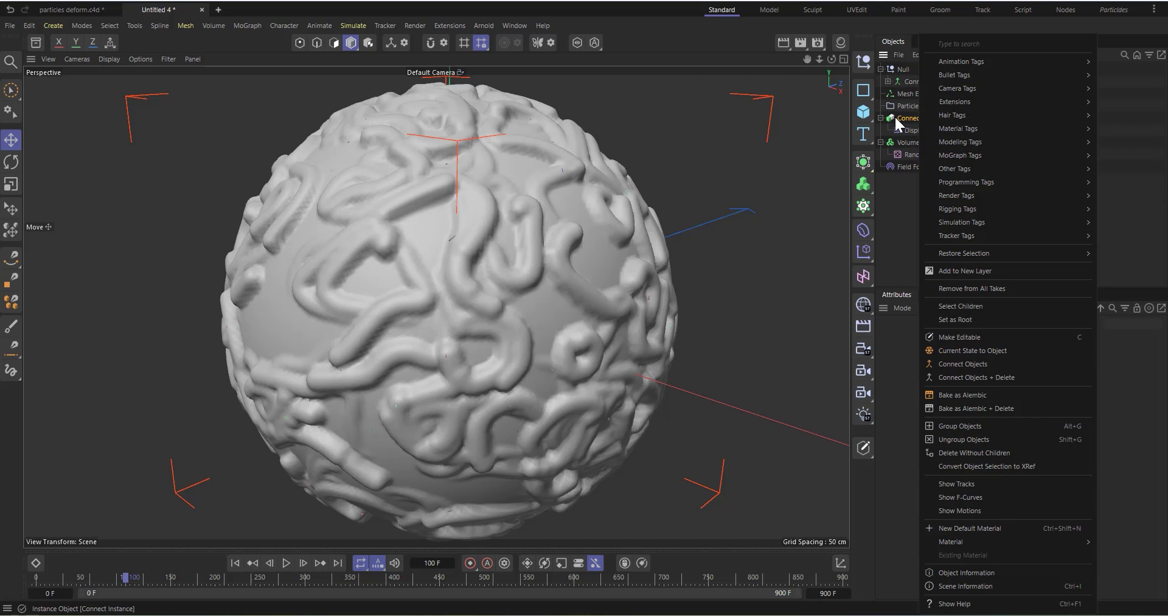
left_click(903, 113)
right_click(913, 116)
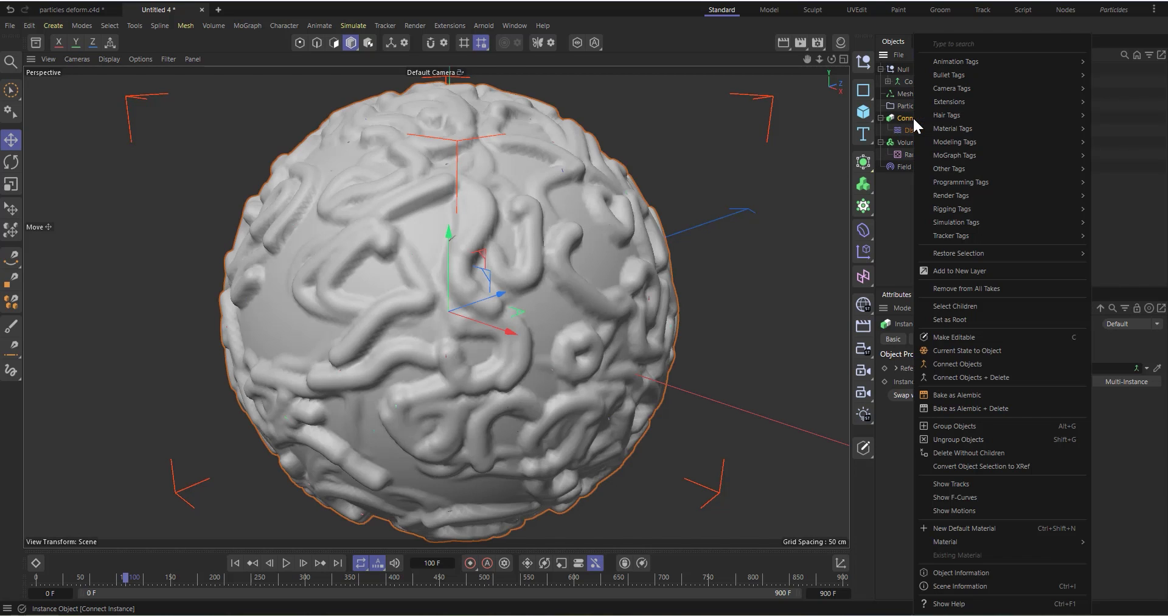
mouse_move(973, 169)
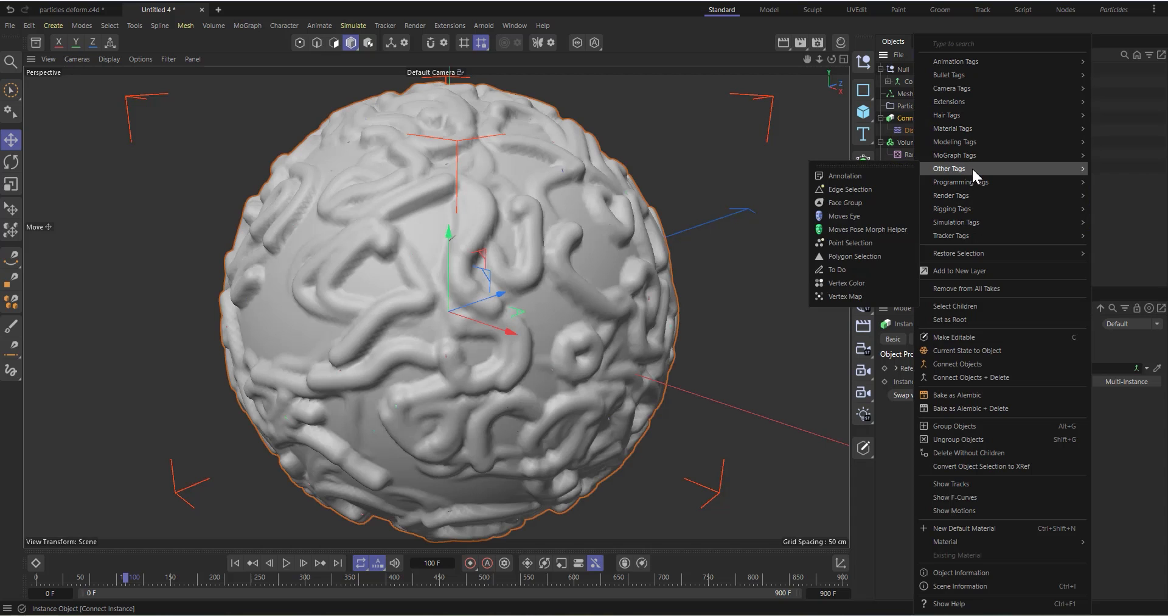
left_click(852, 296)
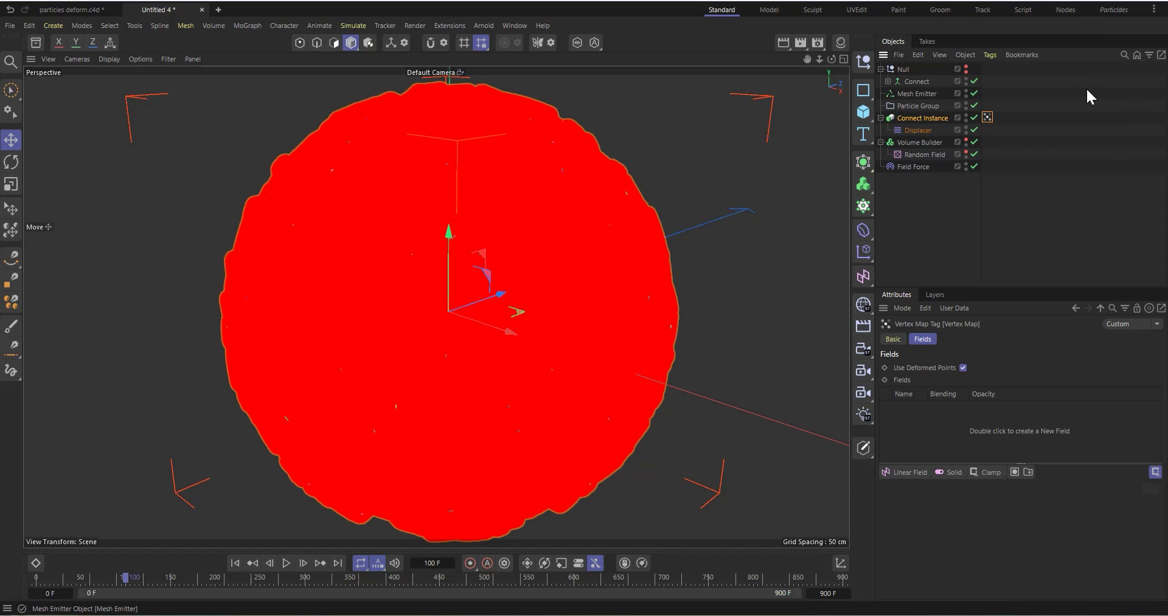
left_click(960, 118)
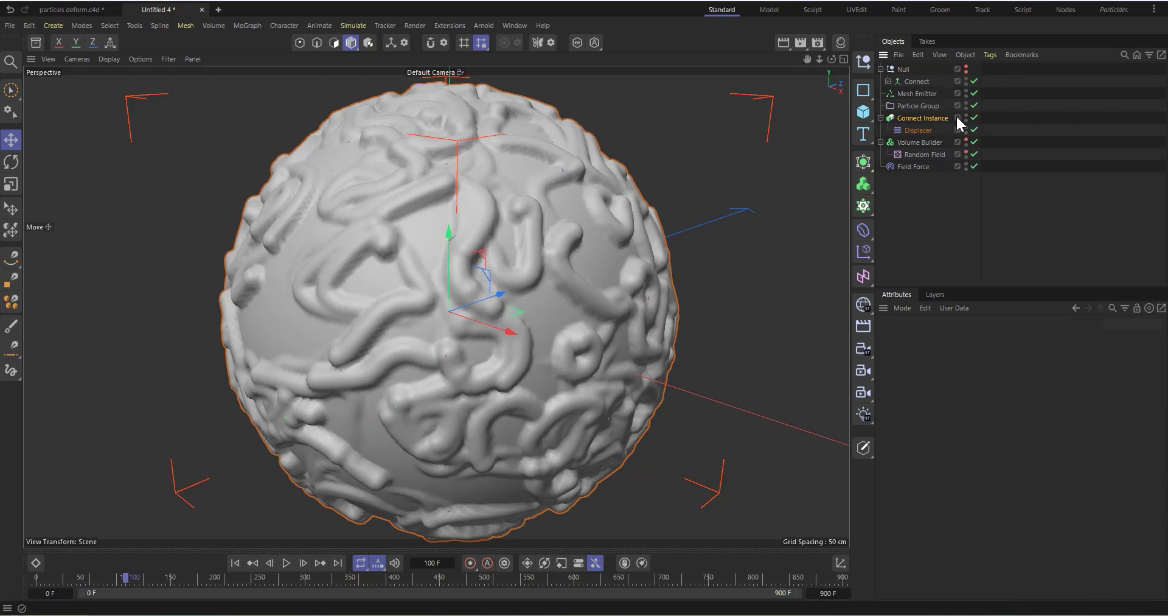
Add a Vertex Color tag to the Connect Instance
right_click(928, 116)
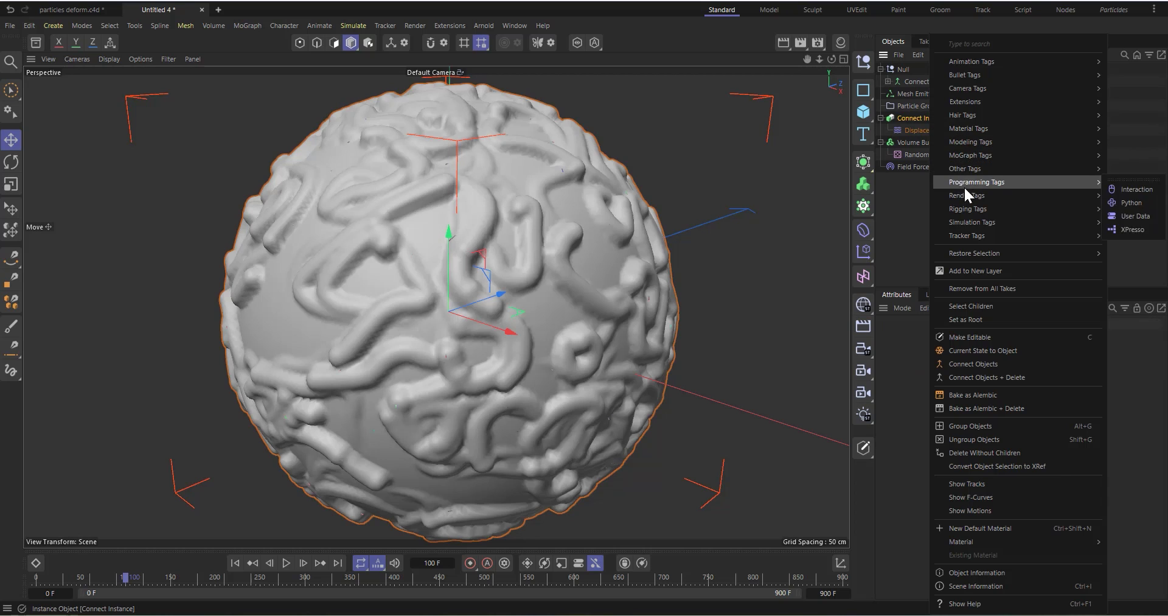
mouse_move(971, 170)
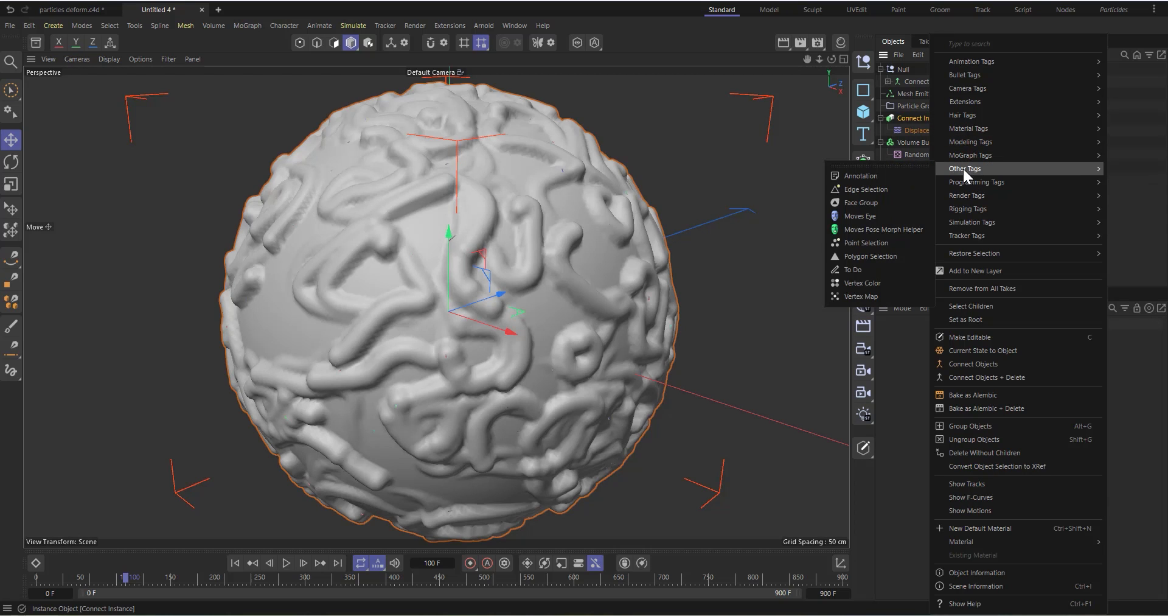
left_click(847, 284)
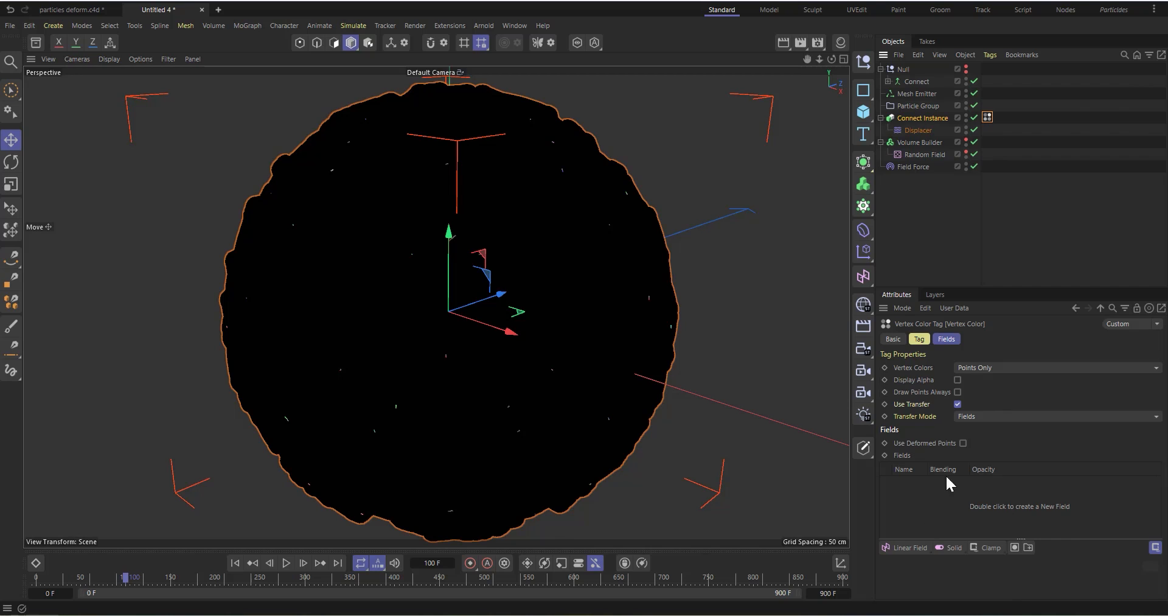
Add the Particle Group to the Vertex Color tag's fields and play the animation from the start
left_click(947, 339)
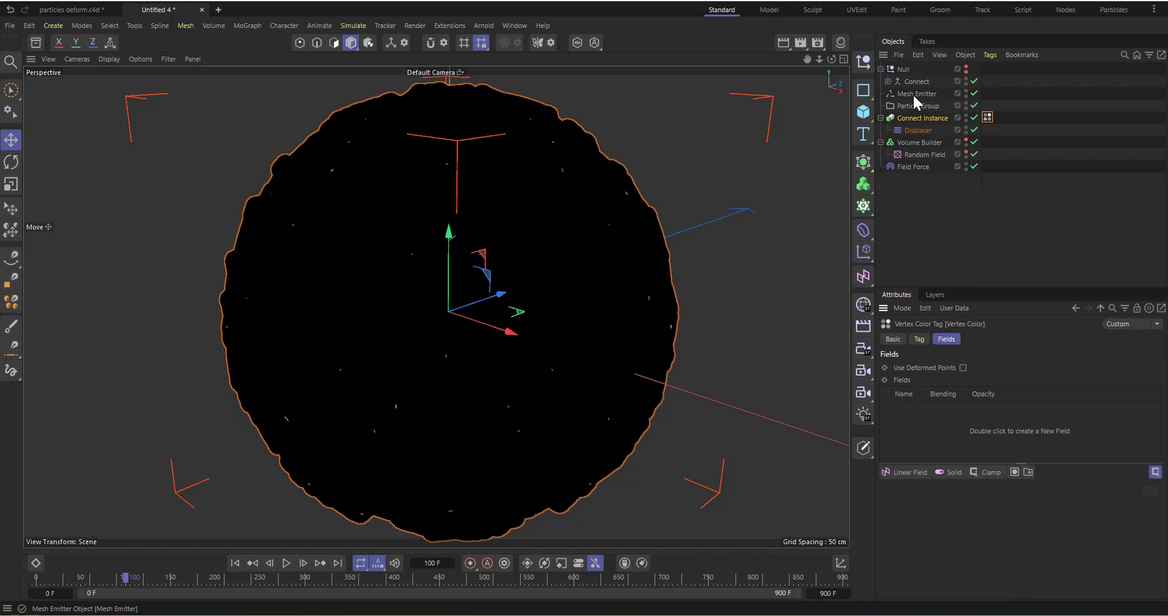
left_click_drag(907, 105, 934, 415)
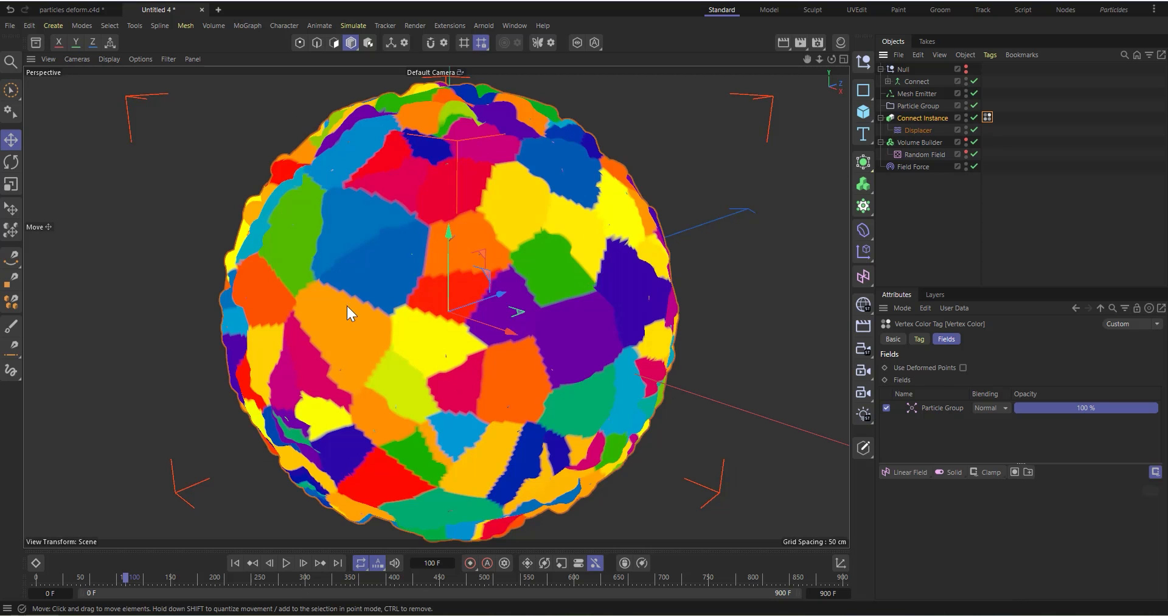
left_click(236, 563)
left_click(287, 562)
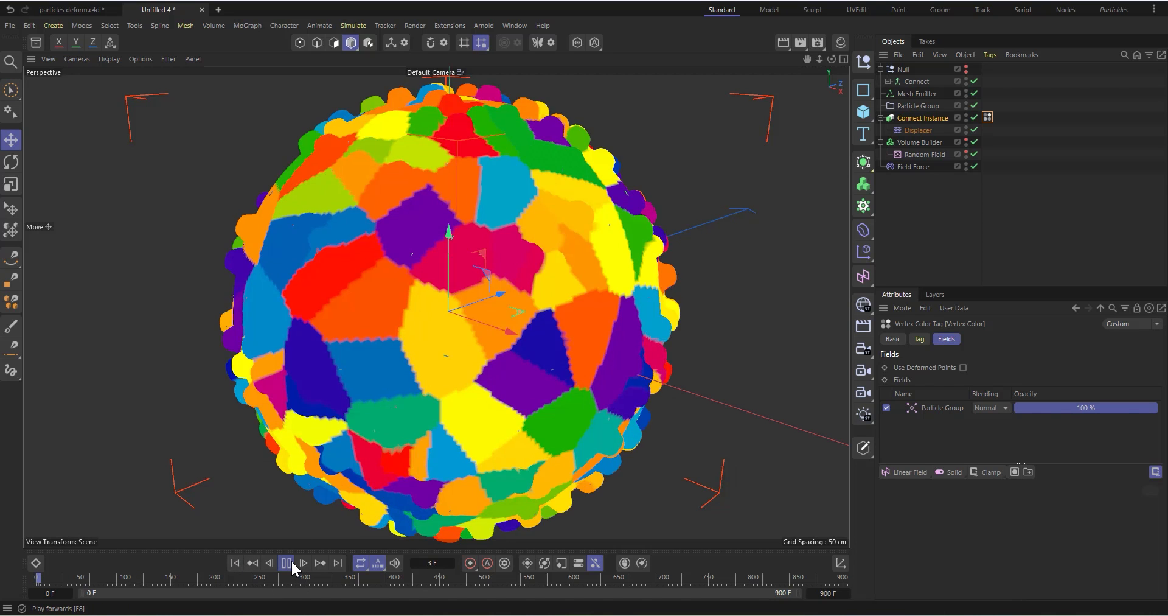
left_click(291, 560)
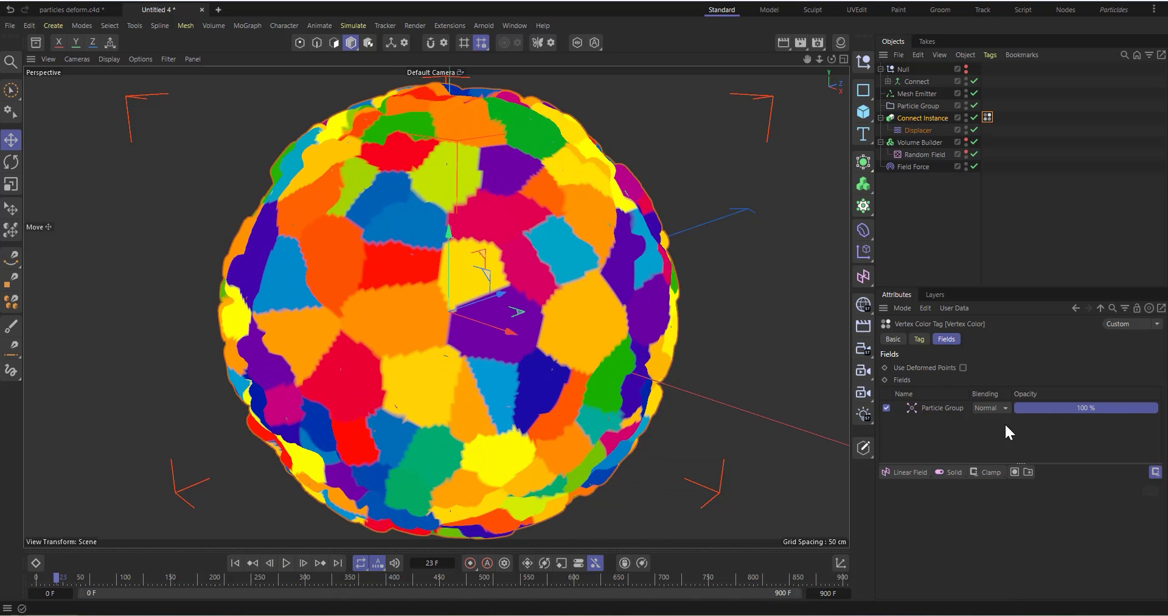
Set the Mode of the Vertex Color tag's Particle Group layer to Average and replay the animation from the start
left_click(947, 409)
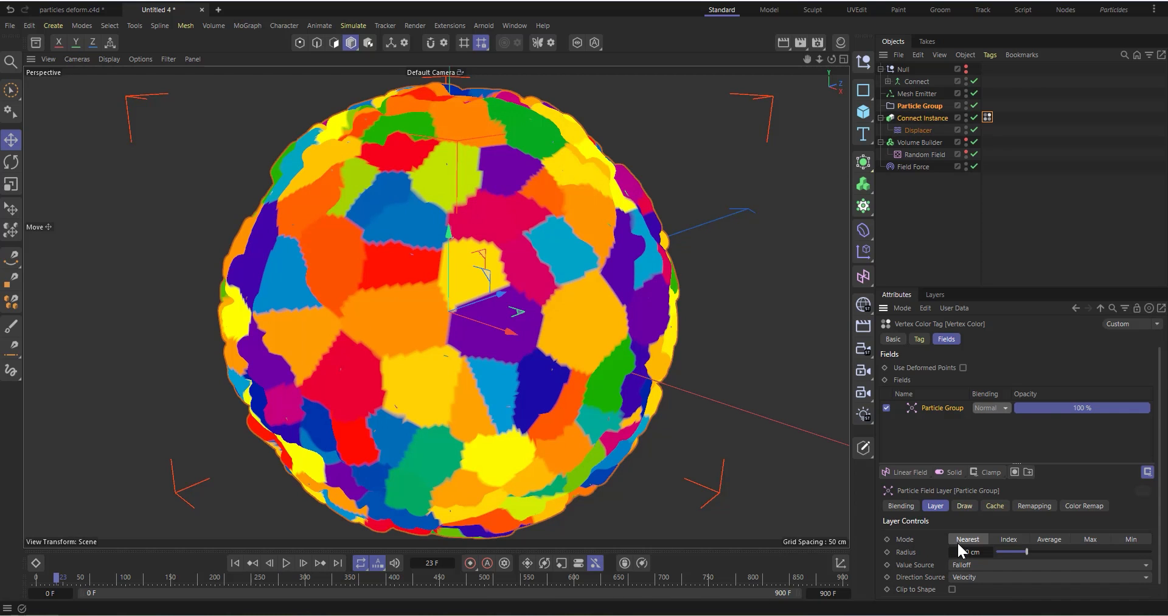
left_click(1045, 538)
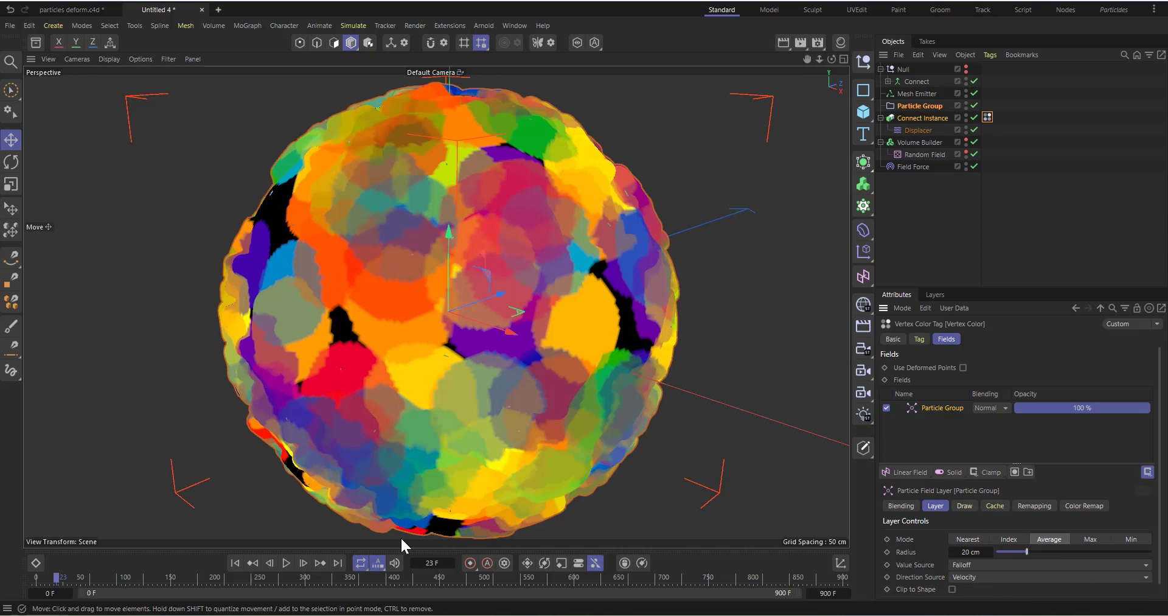
left_click(235, 563)
left_click(290, 561)
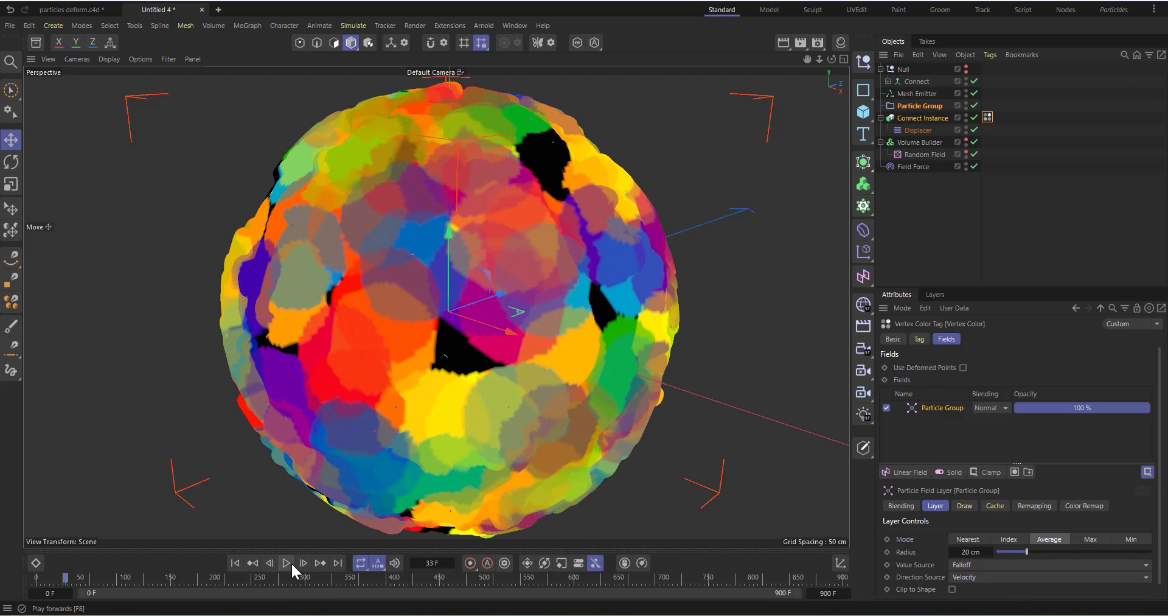
left_click(291, 561)
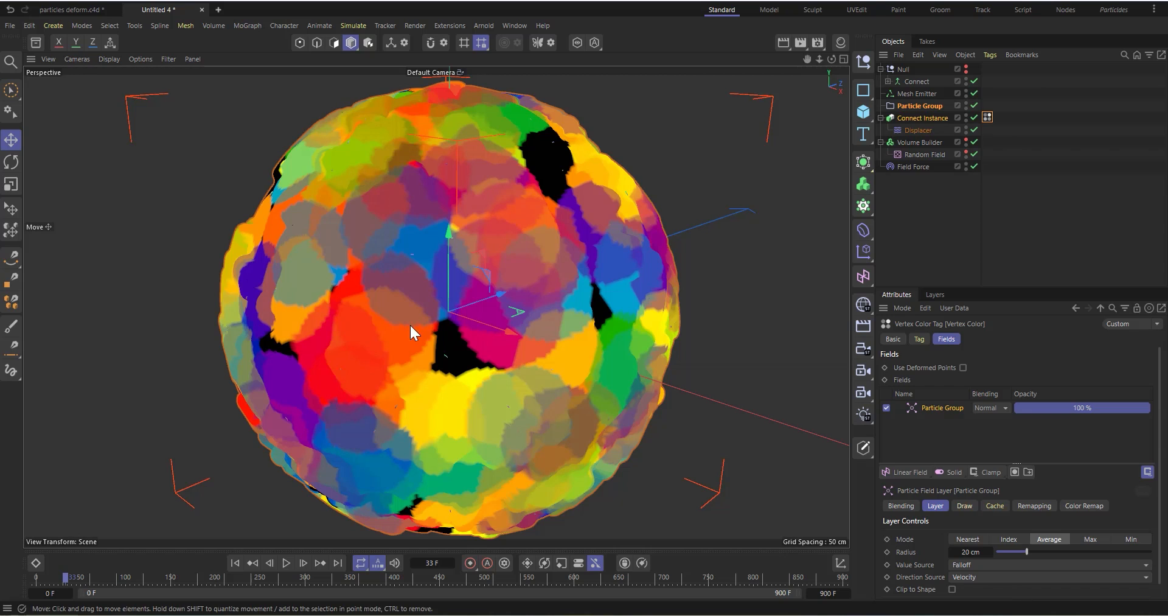
Set the Radius of the Vertex Color tag's Particle Group layer to 6 cm and replay the animation from the start
left_click(967, 552)
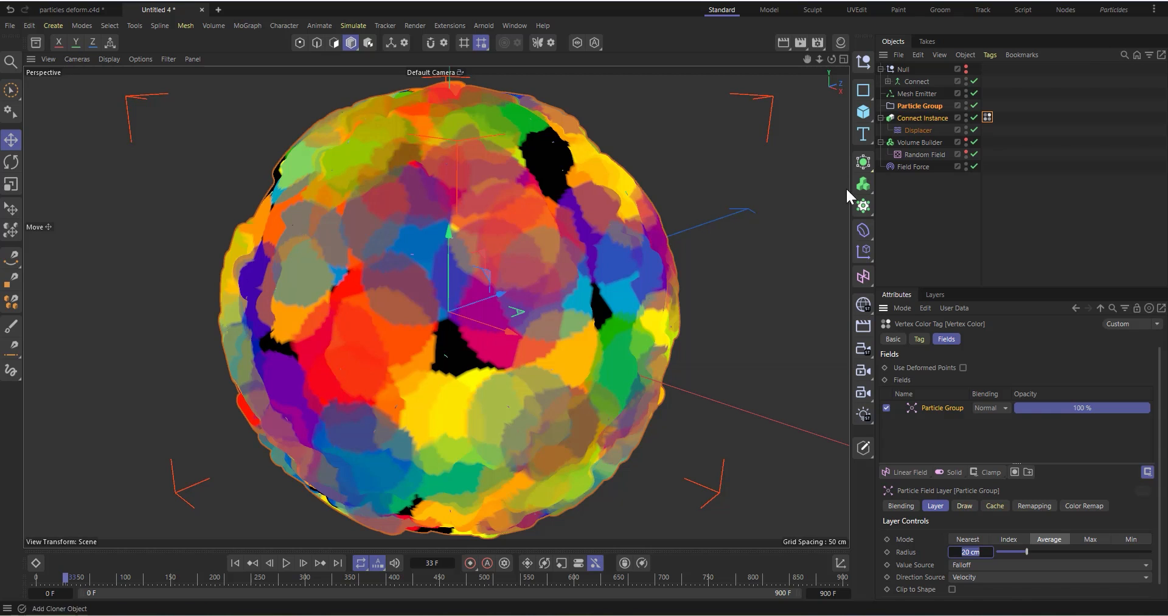
type("6")
left_click(936, 235)
left_click(988, 116)
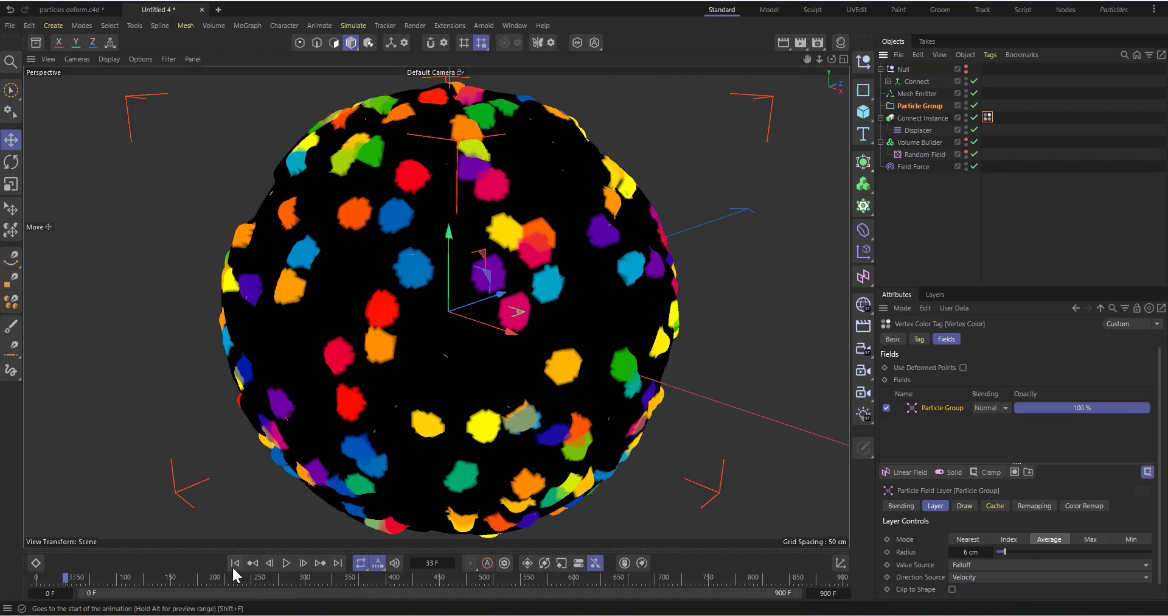
key("shift+f")
left_click(286, 563)
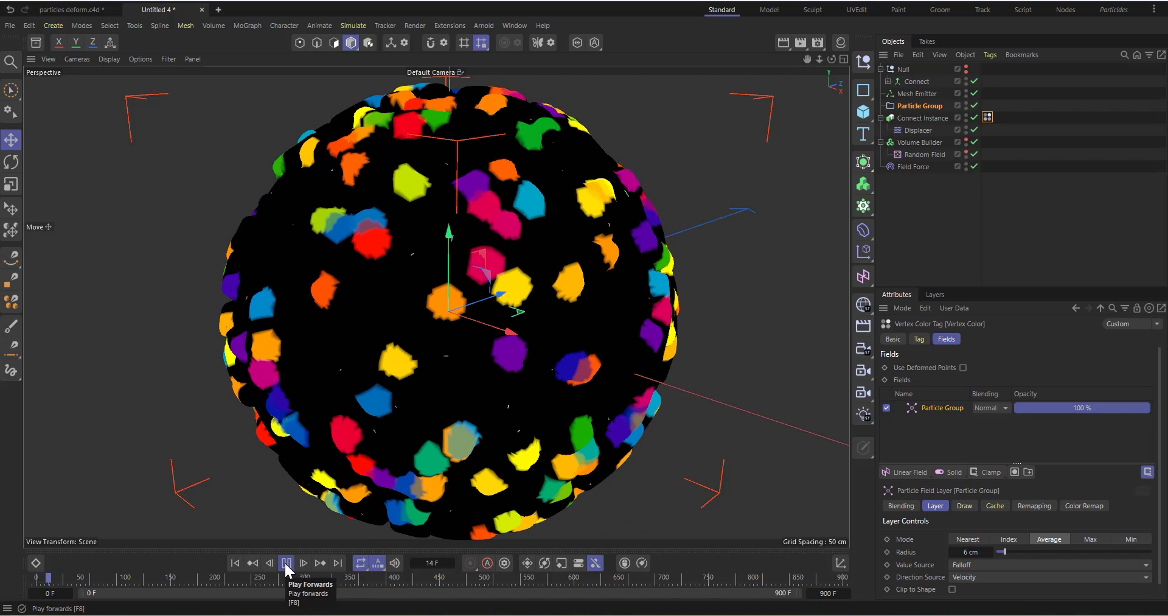
left_click(286, 563)
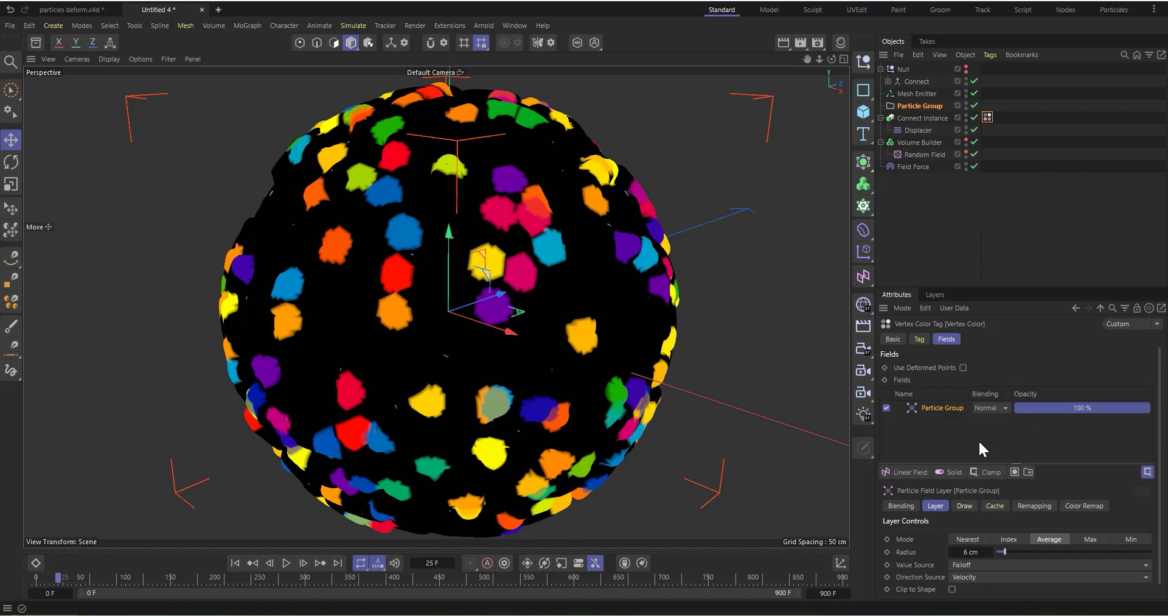
Add a Decay layer with 90% Effect Strength above the Particle Group in the Vertex Color tag's fields and replay the animation
left_click(991, 473)
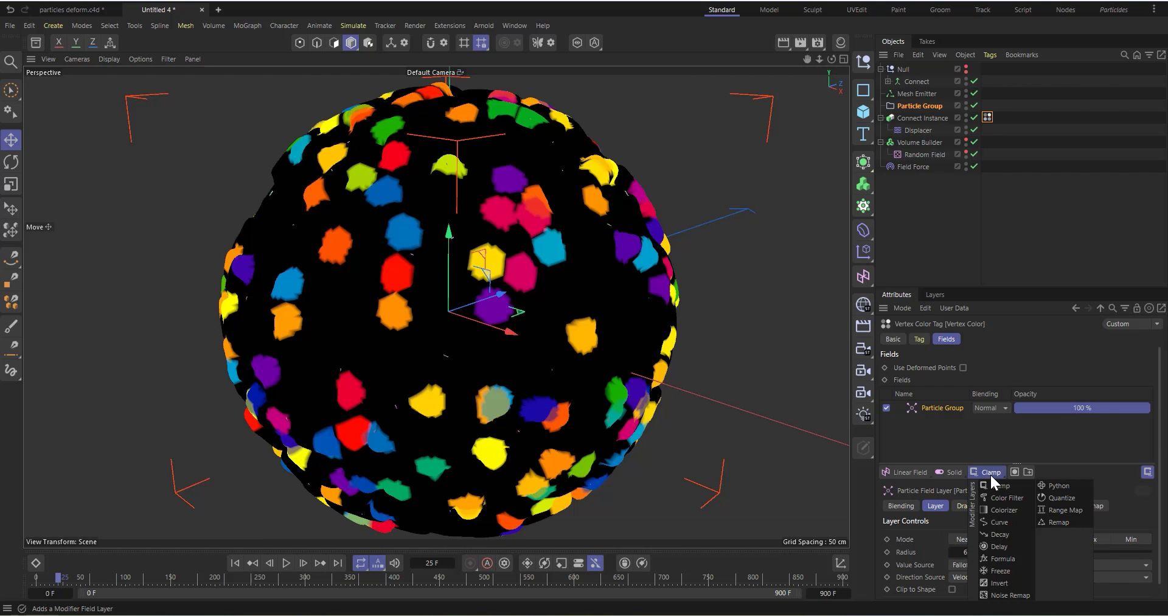
left_click(1000, 534)
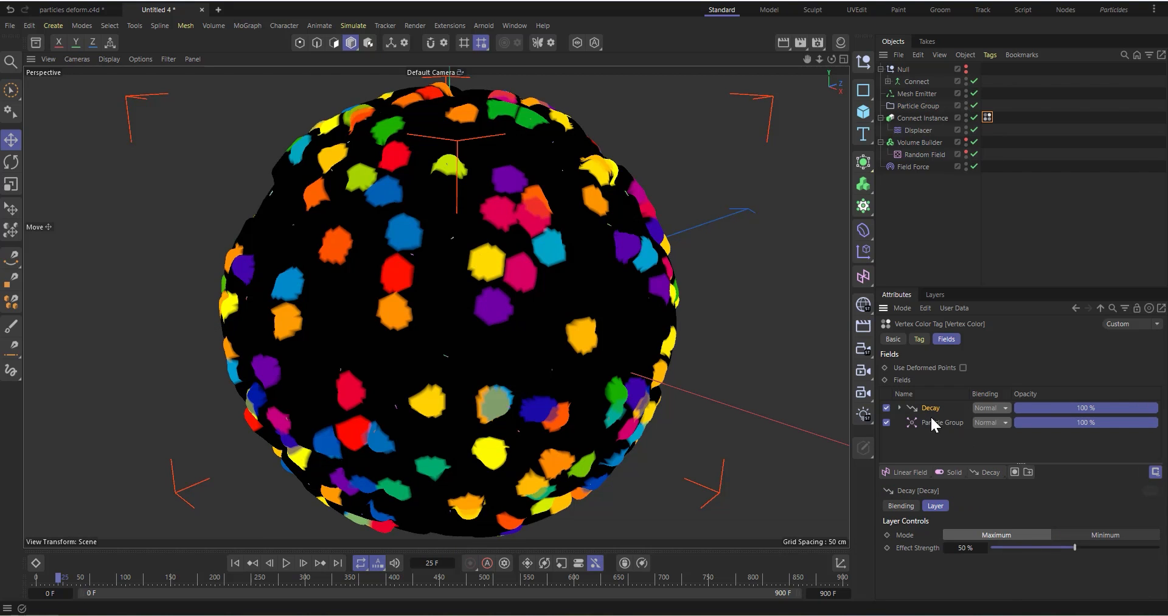
left_click_drag(1131, 547, 1143, 547)
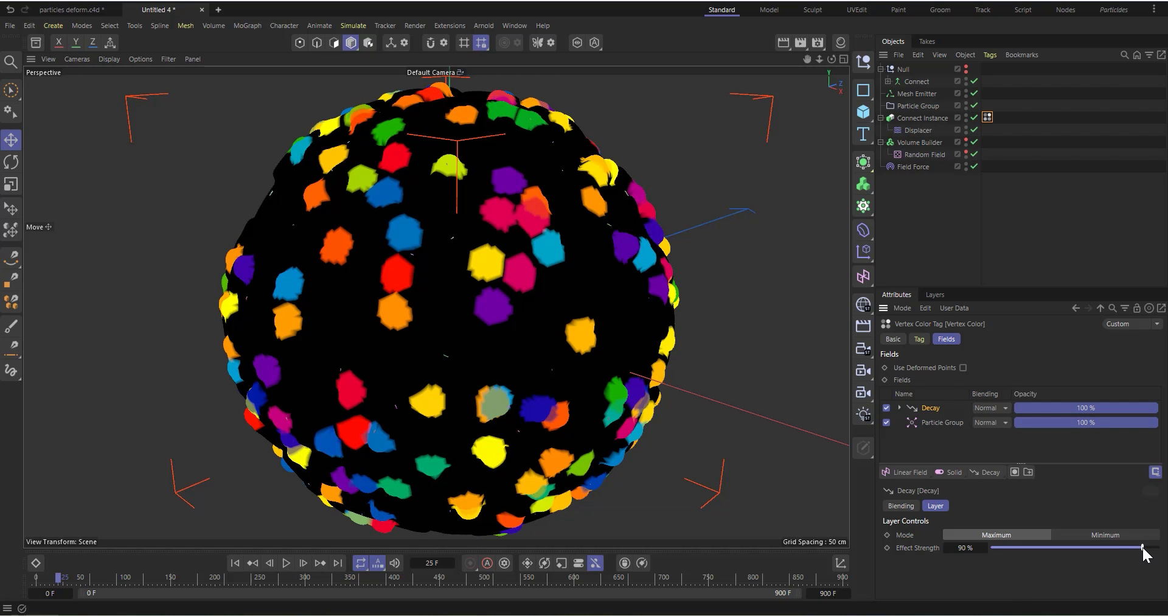
left_click(235, 562)
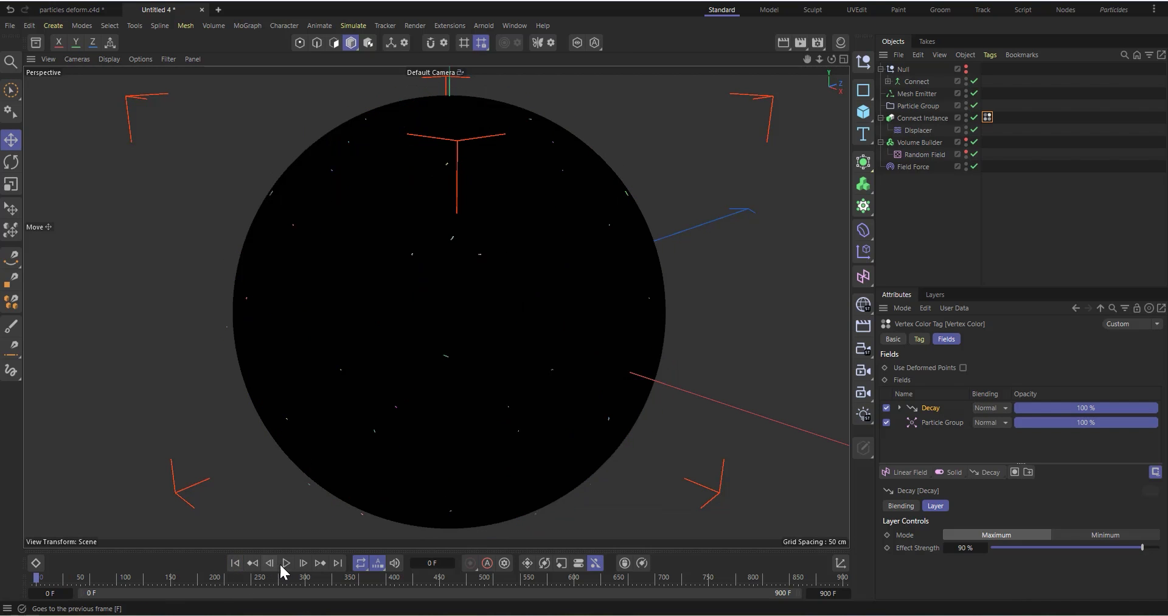
left_click(284, 563)
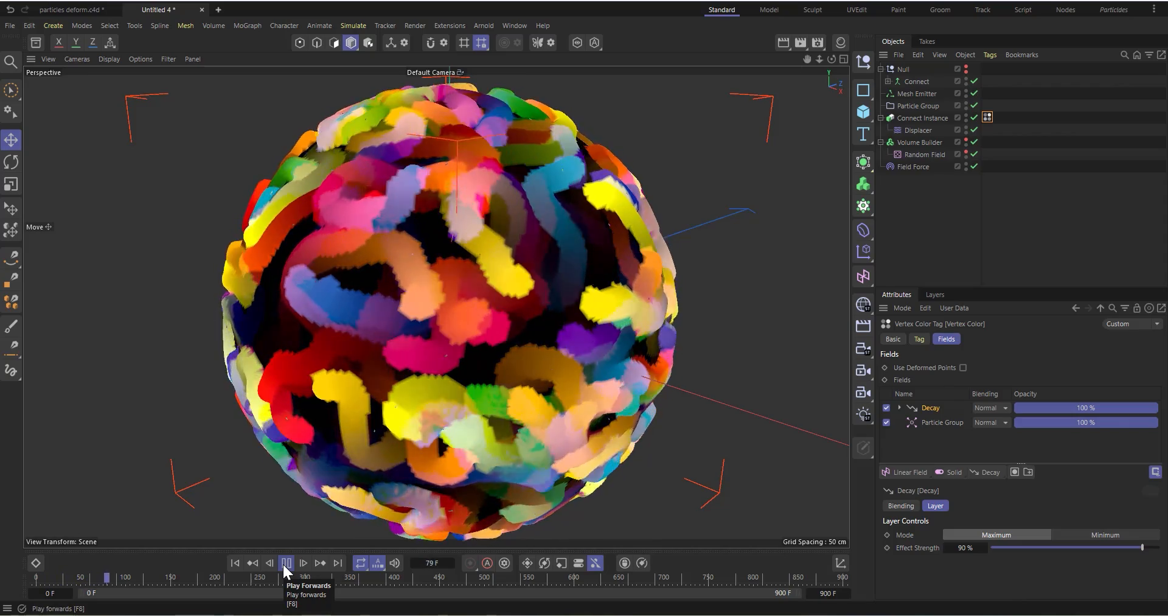
left_click(285, 563)
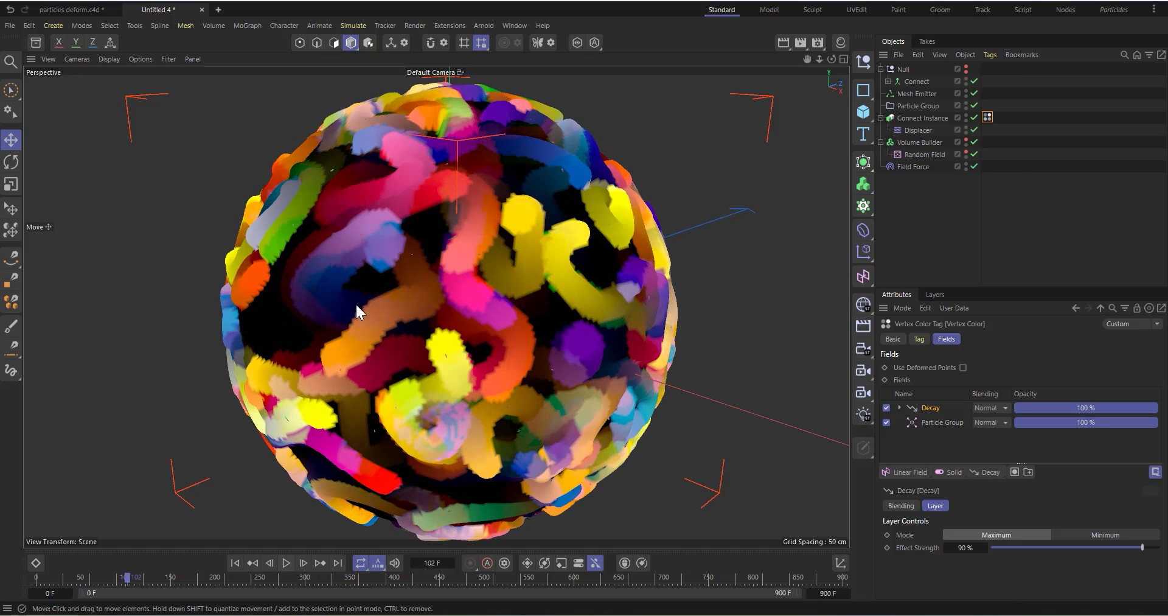
Set the Segments of the Sphere inside the Connect object to 500
left_click(888, 82)
left_click(916, 94)
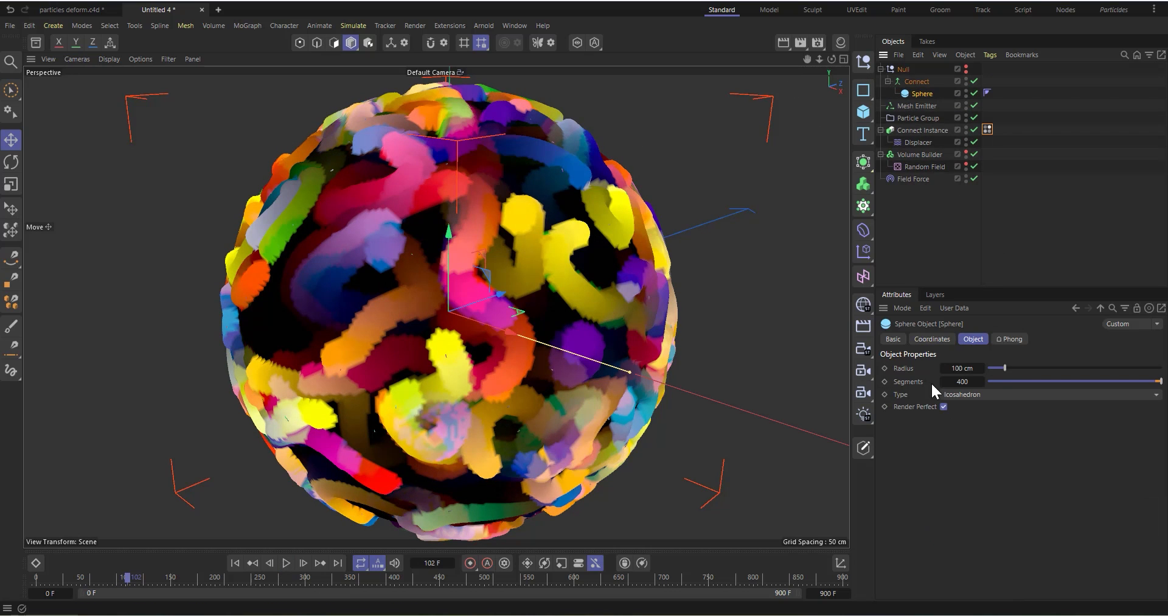
double_click(963, 381)
left_click(948, 382)
key("Delete")
type("5")
key("Return")
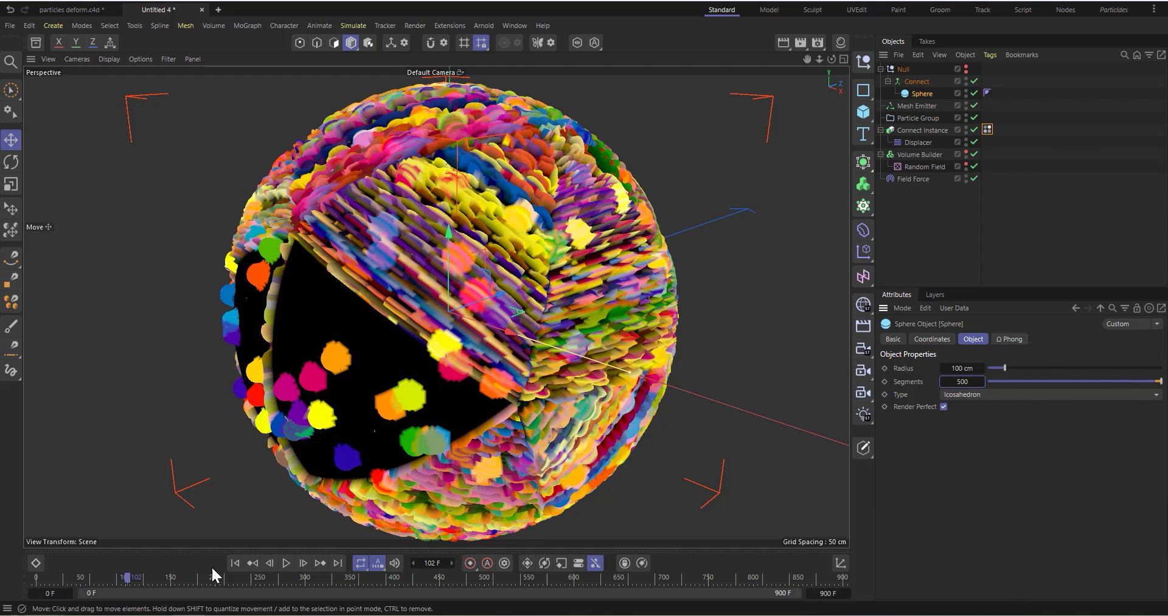
Replay the animation from the start to check the colored trails on the denser sphere, and return to frame 0
left_click(236, 563)
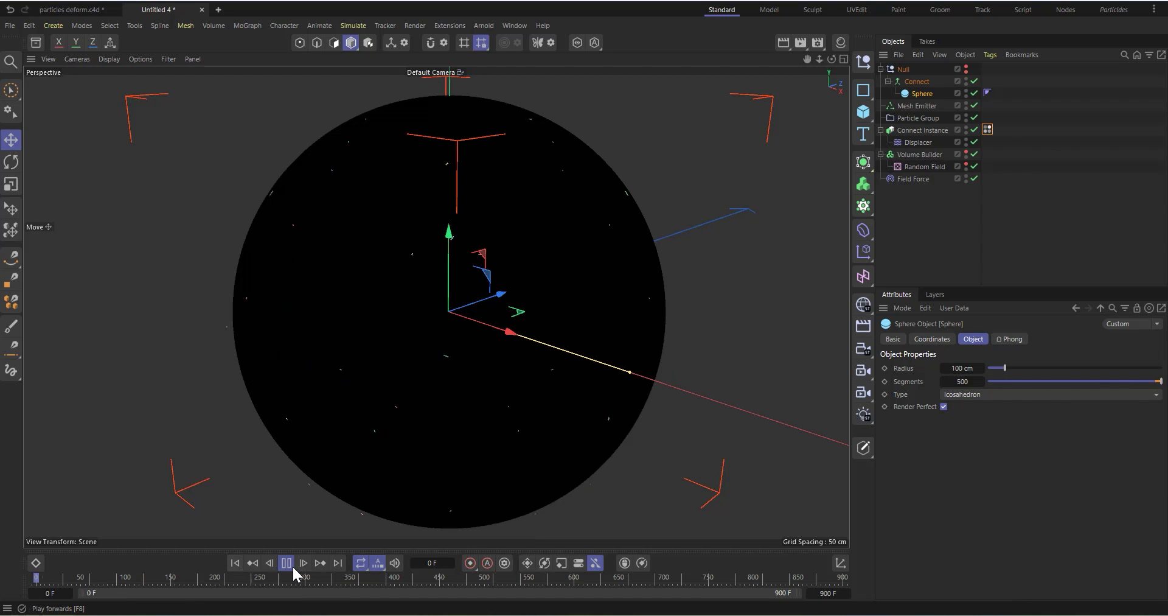
left_click(287, 563)
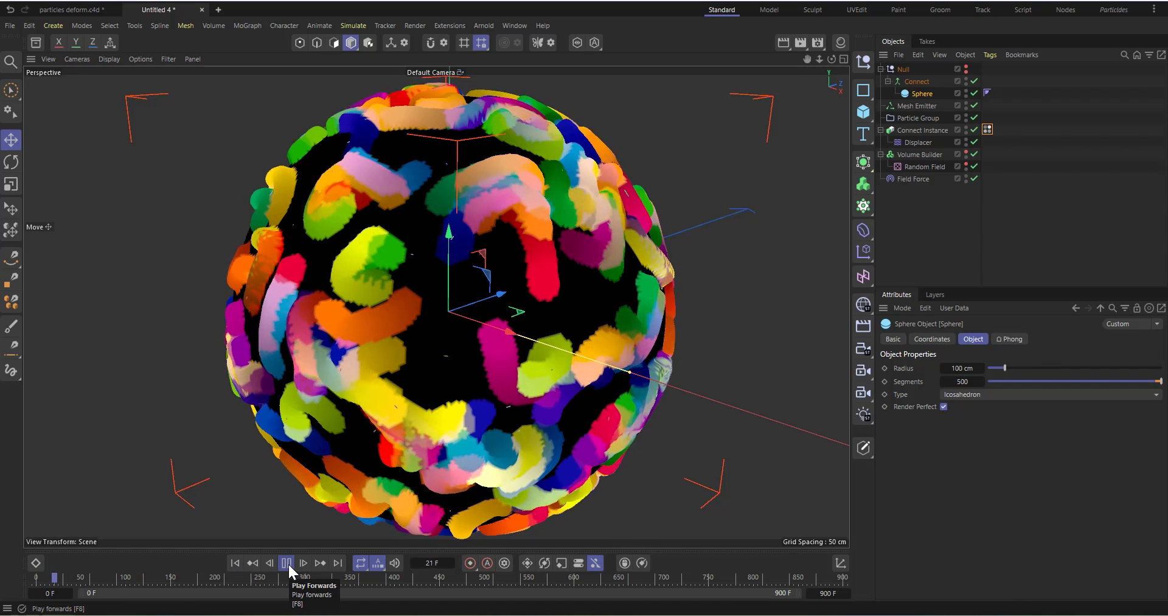
left_click(287, 562)
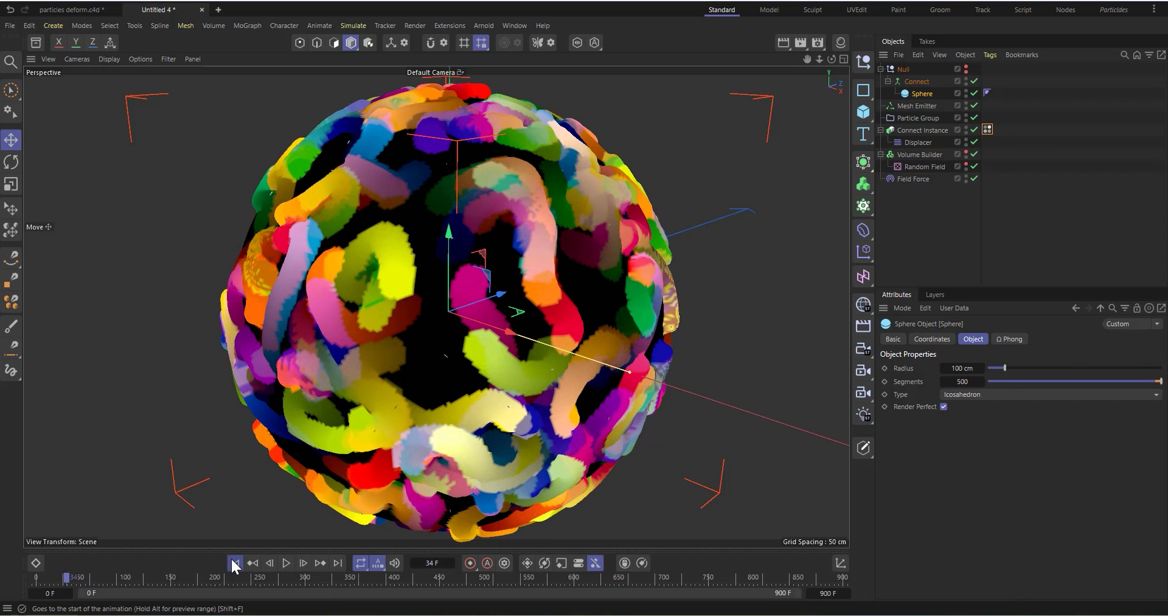
left_click(236, 562)
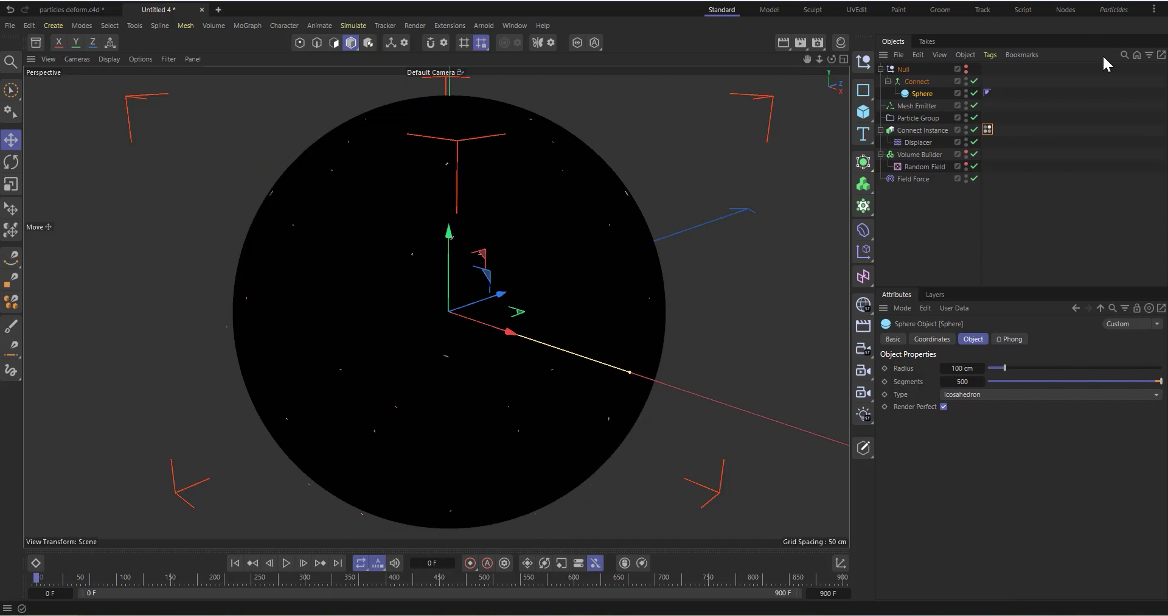
Rename the Connect Instance's existing Vertex Color tag to Vertex Color 1
left_click(988, 130)
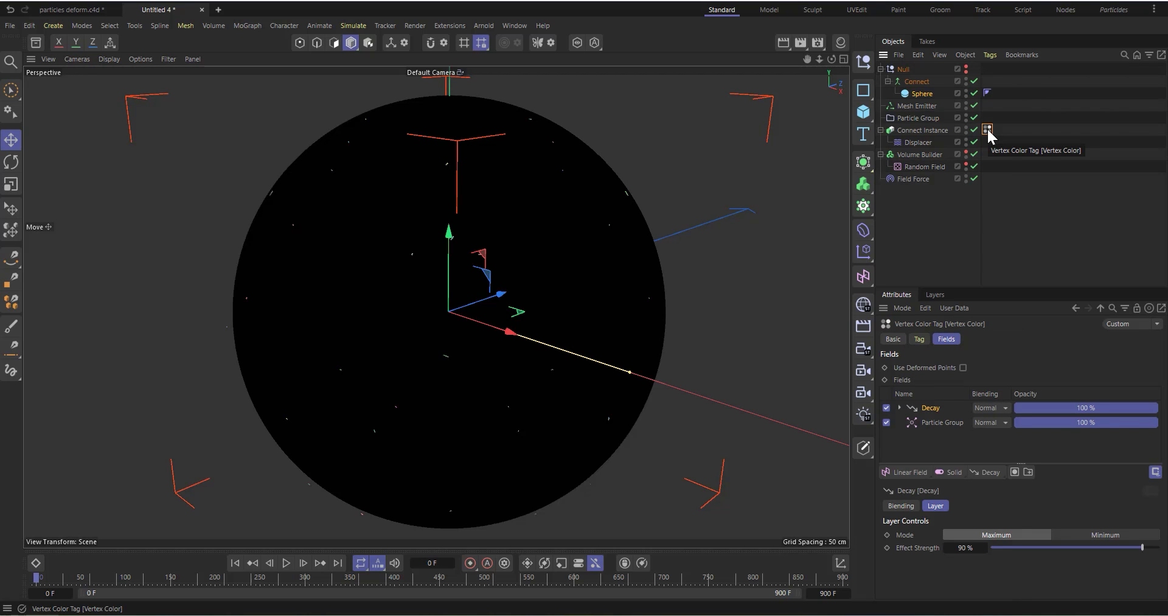
left_click(893, 339)
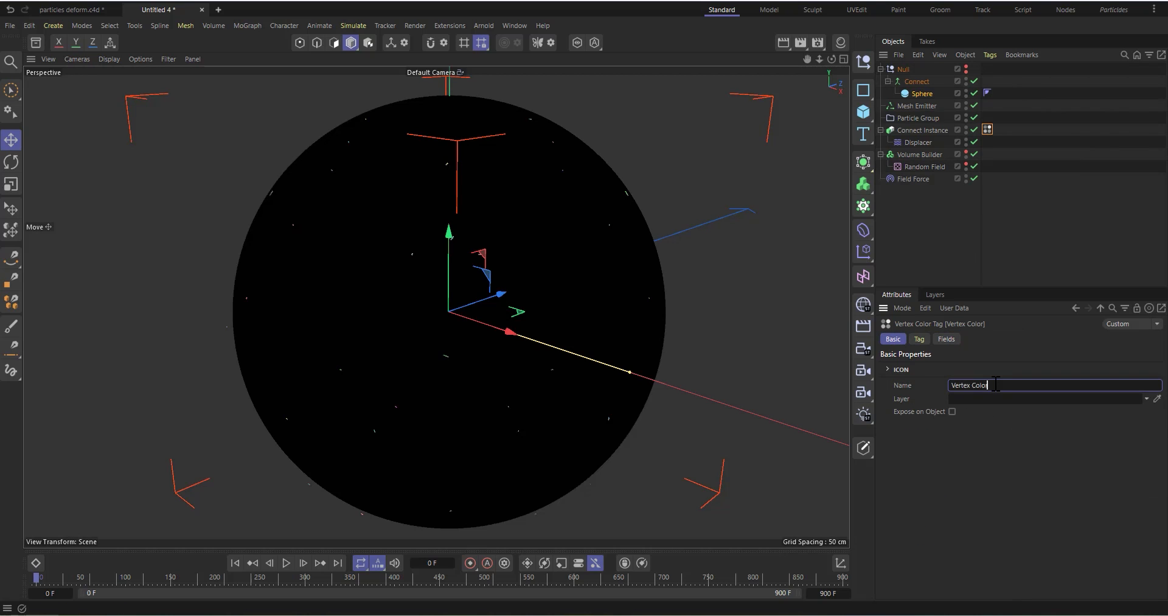
type("1")
Add a second Vertex Color tag to the Connect Instance and name it Vertex Color 2
right_click(923, 129)
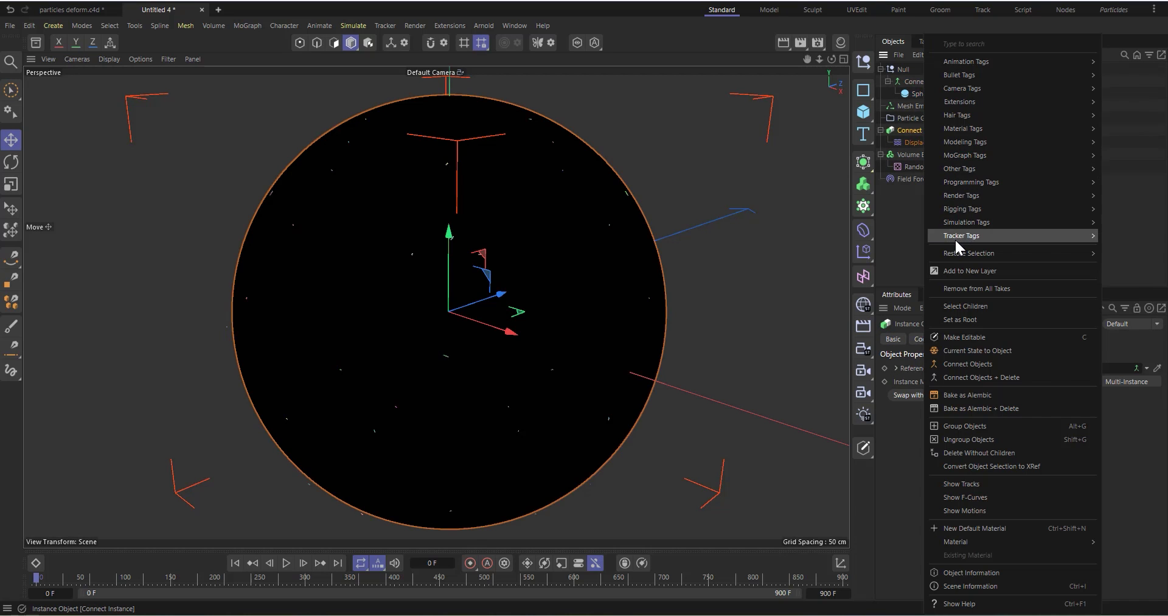
mouse_move(967, 168)
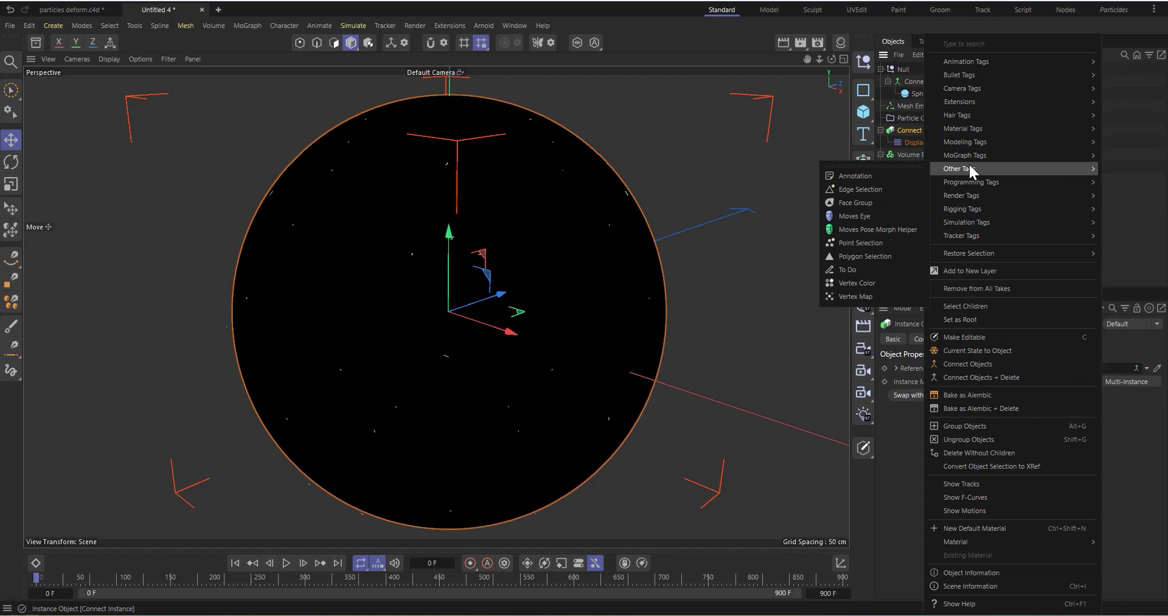
left_click(858, 289)
left_click(1011, 386)
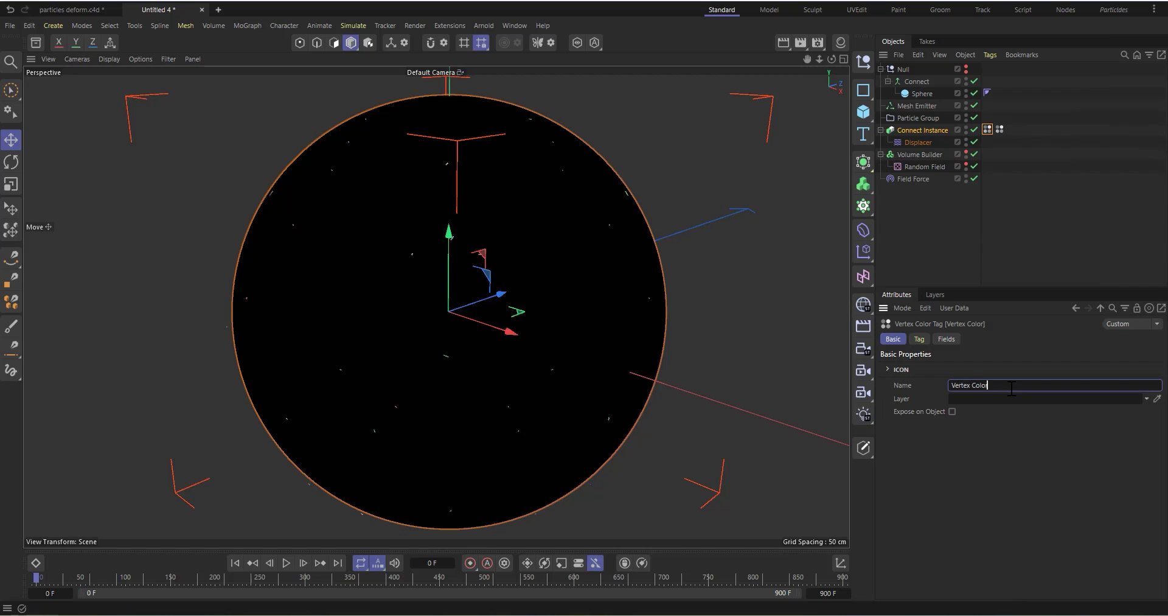
type("2")
Add the Vertex Color 1 tag as a field layer in the Vertex Color 2 tag and play the animation briefly
left_click(947, 339)
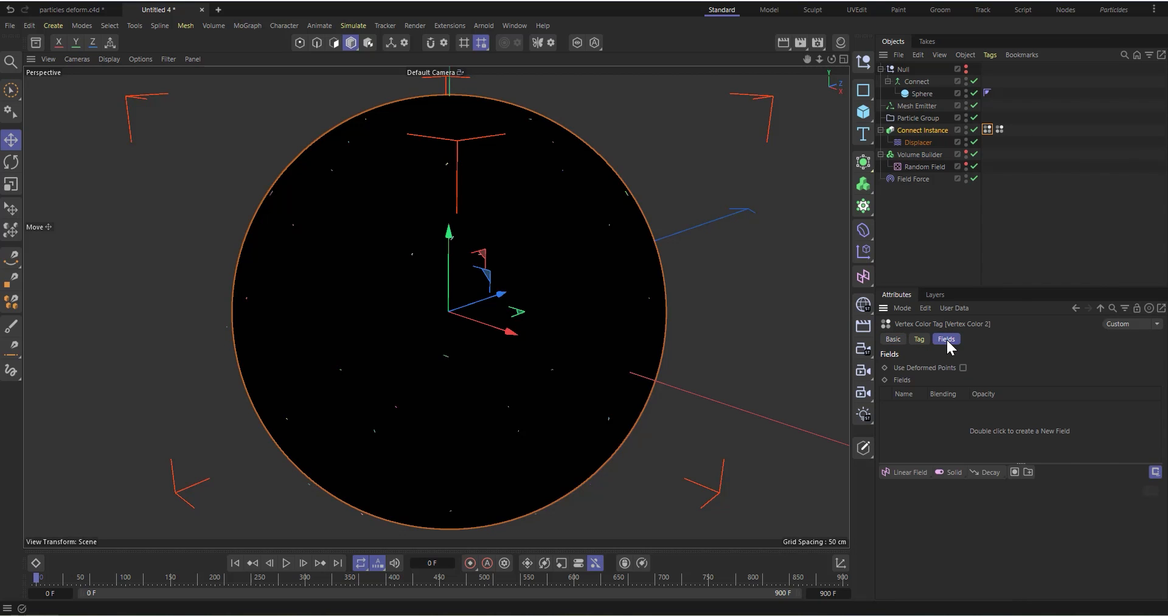
left_click_drag(1000, 129, 926, 441)
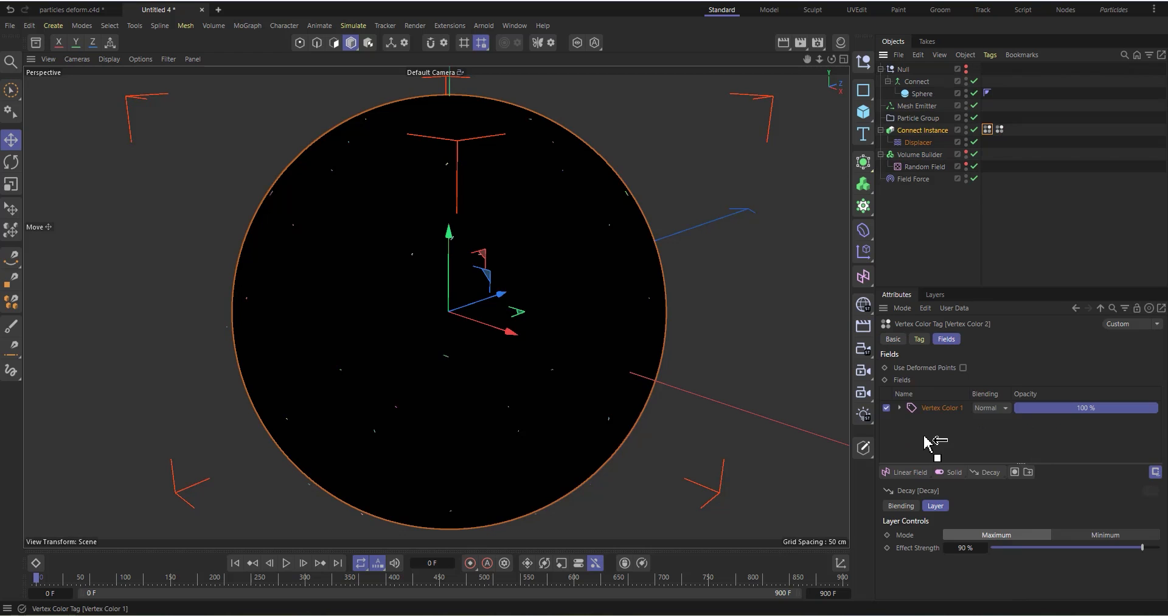
left_click(281, 563)
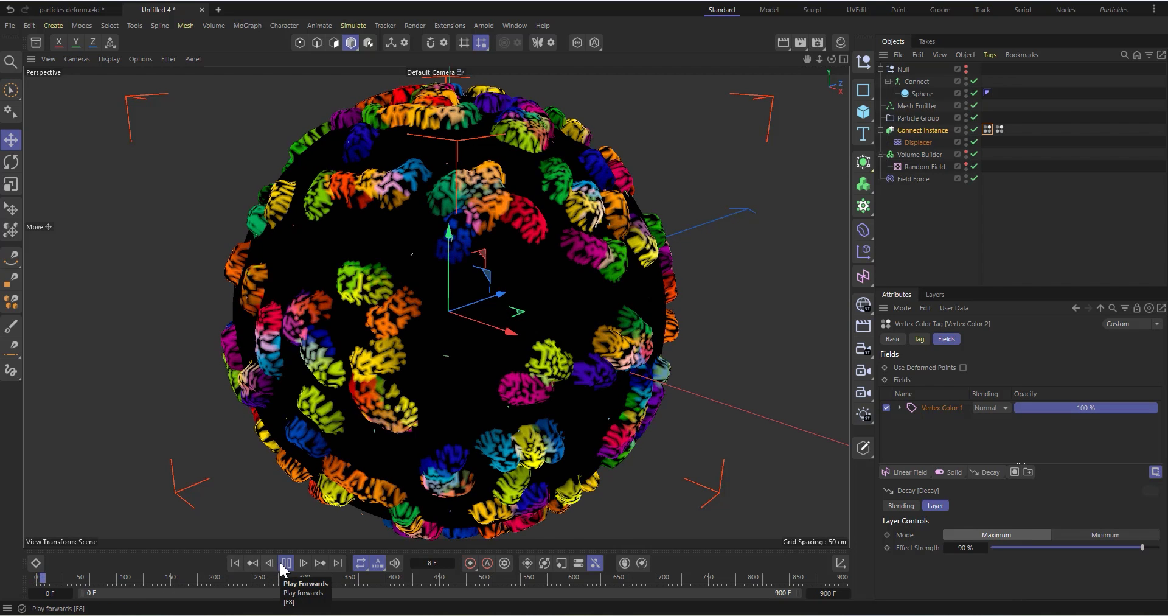
left_click(281, 563)
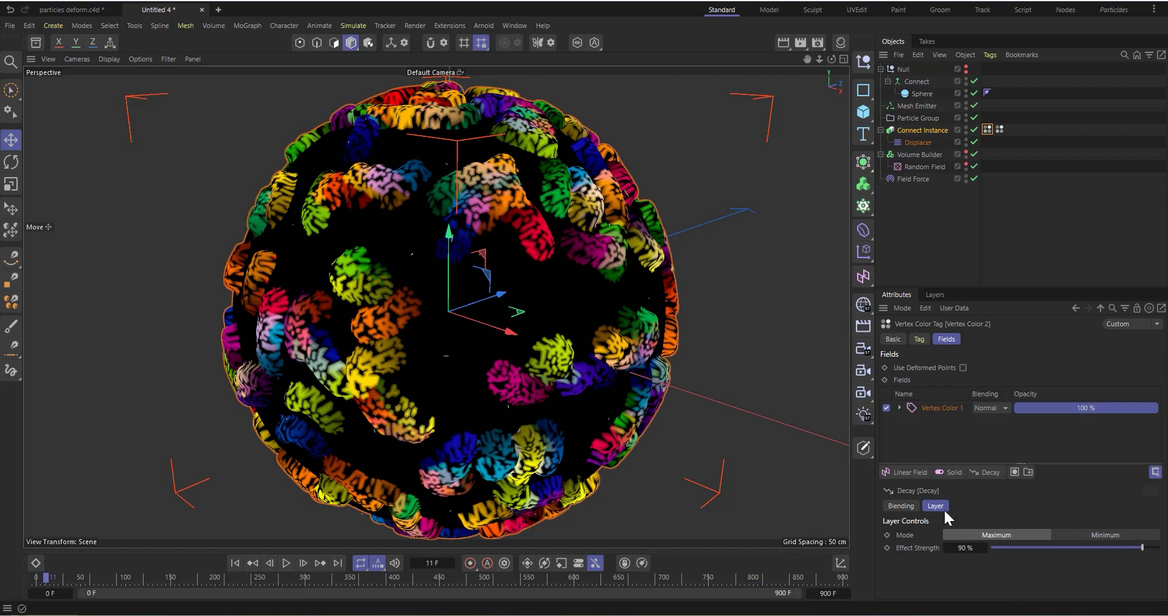
Disable Use Deformed Points on the Vertex Color 1 field layer and replay the animation from the start
left_click(943, 403)
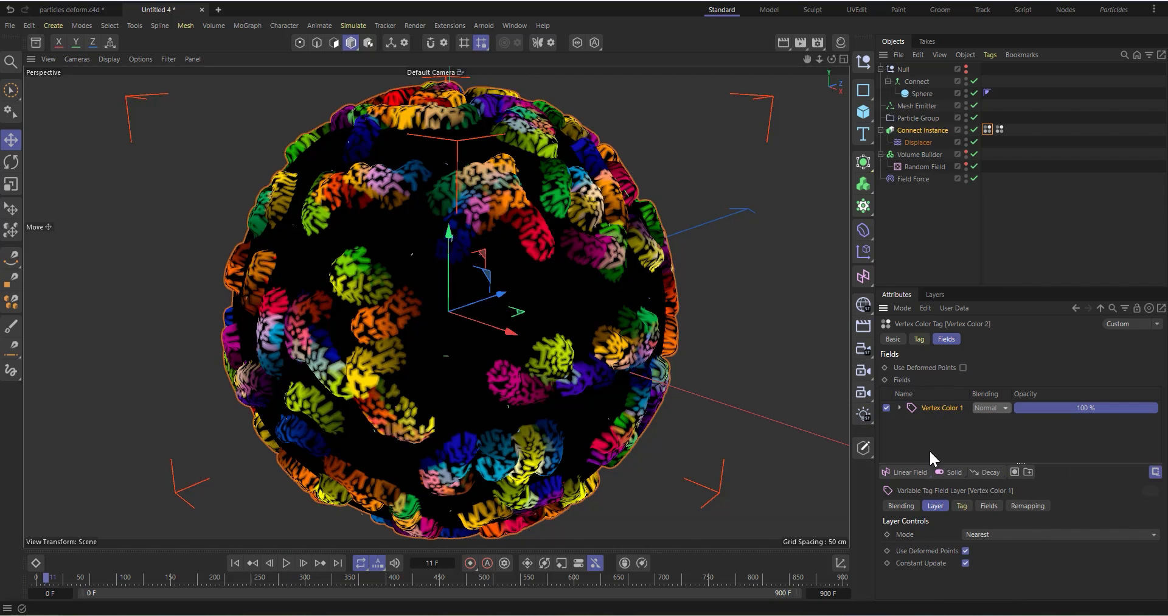
left_click(966, 550)
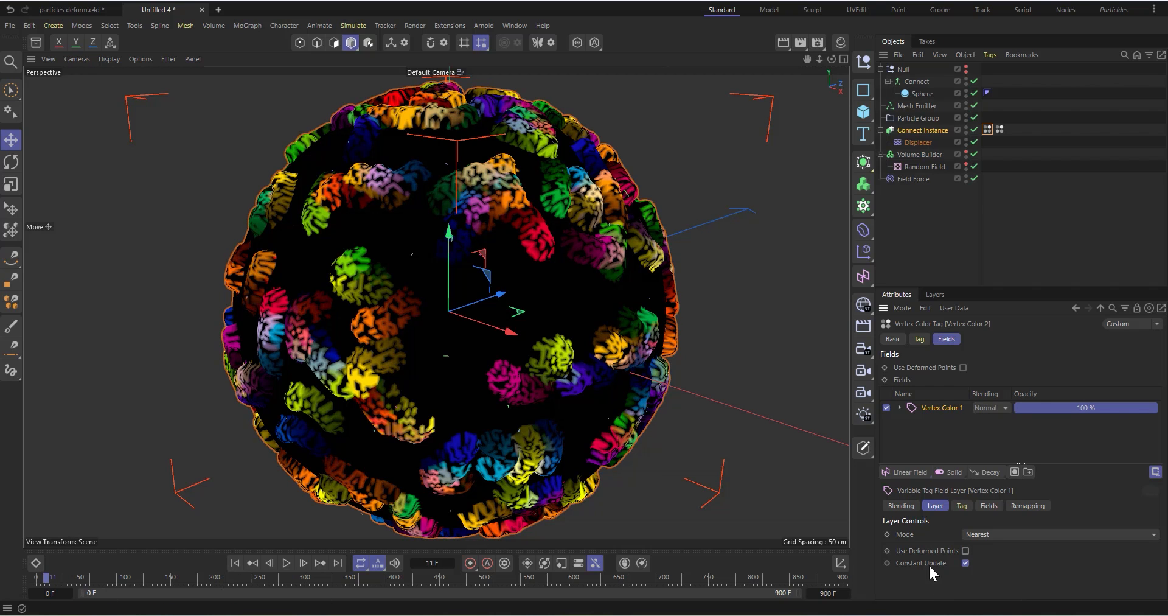
left_click(236, 562)
left_click(287, 563)
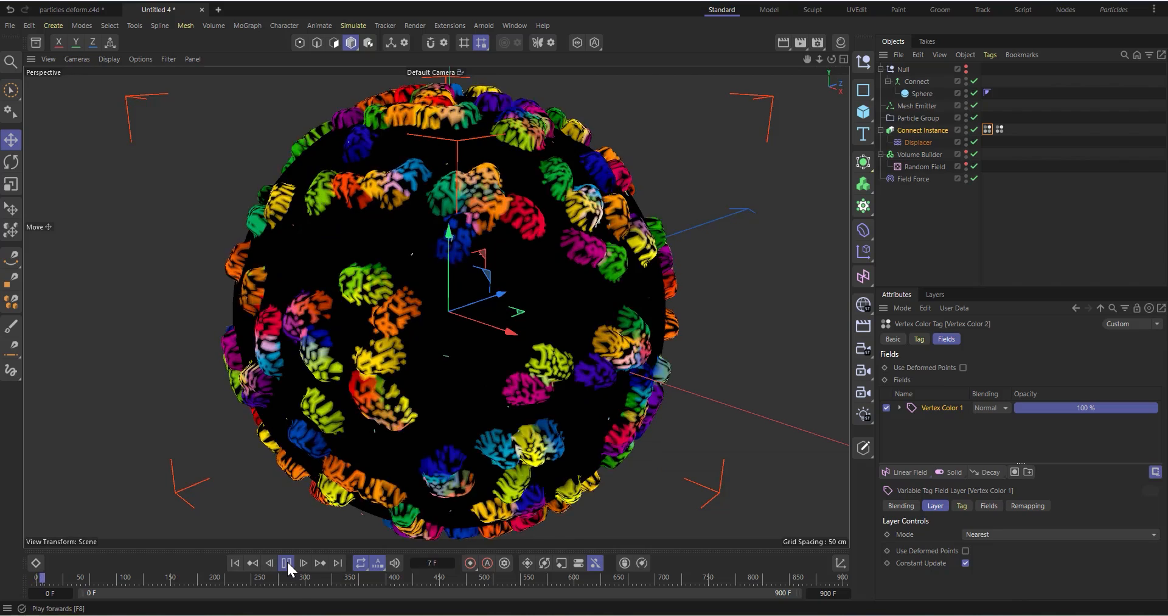
left_click(287, 563)
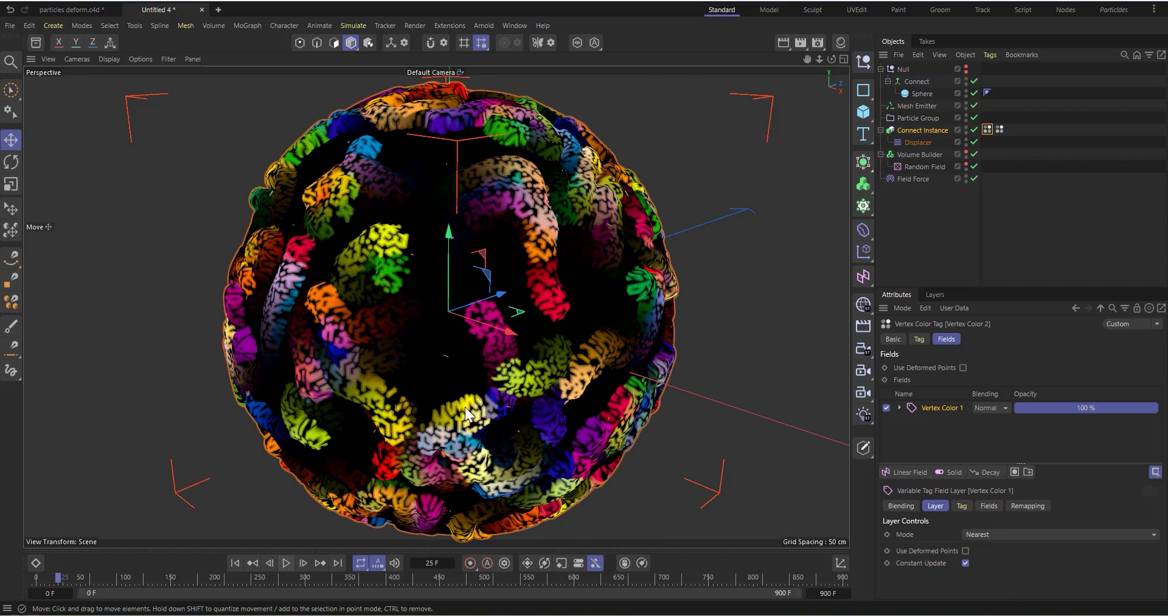
Set the Vertex Color 1 field layer's Mode to Average with a 3 cm Radius and replay the animation from the start
left_click(1005, 535)
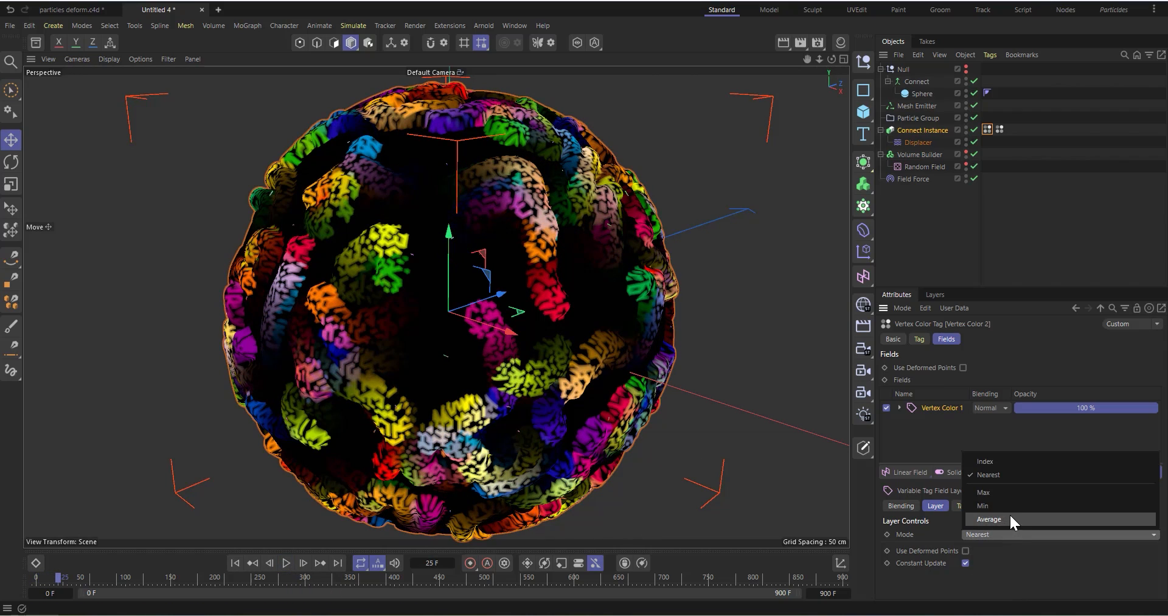
left_click(1010, 514)
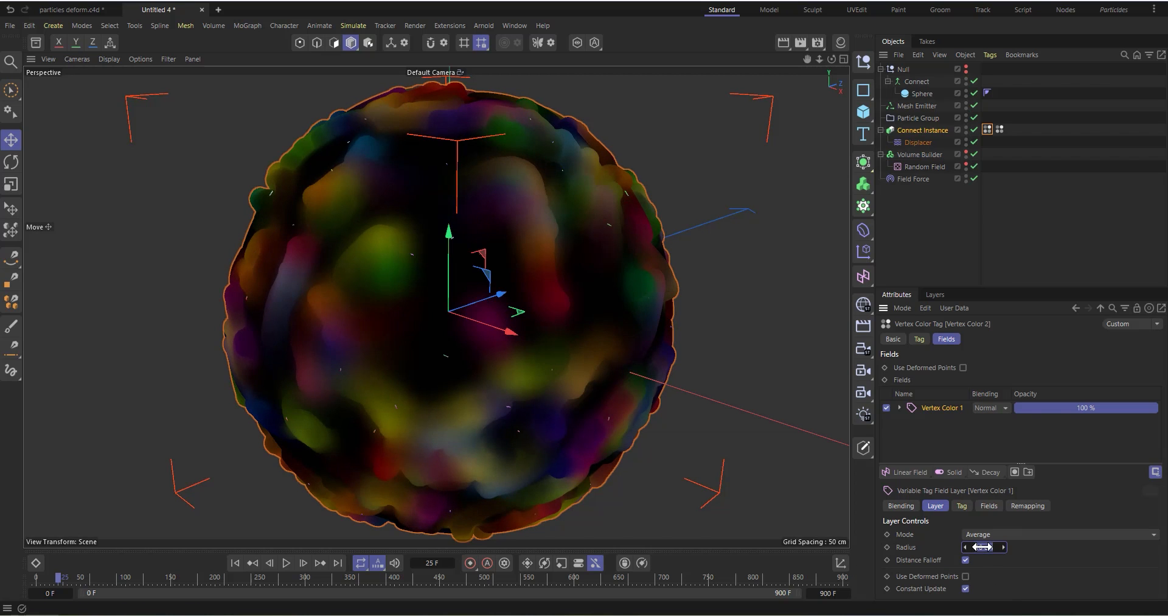
type("2")
key("Return")
left_click(236, 563)
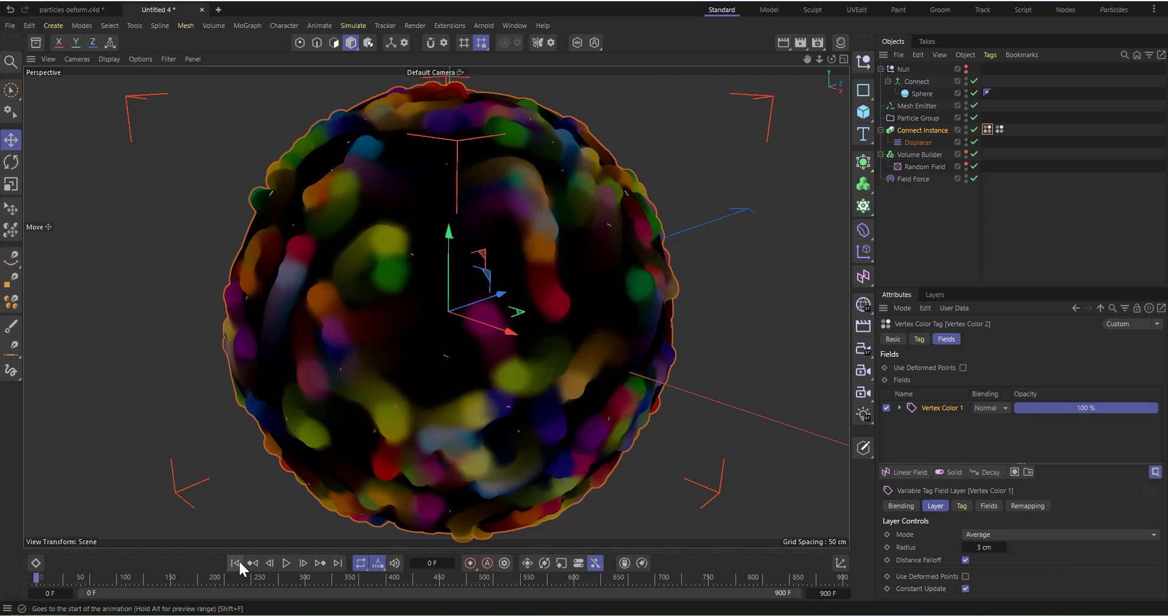
left_click(286, 563)
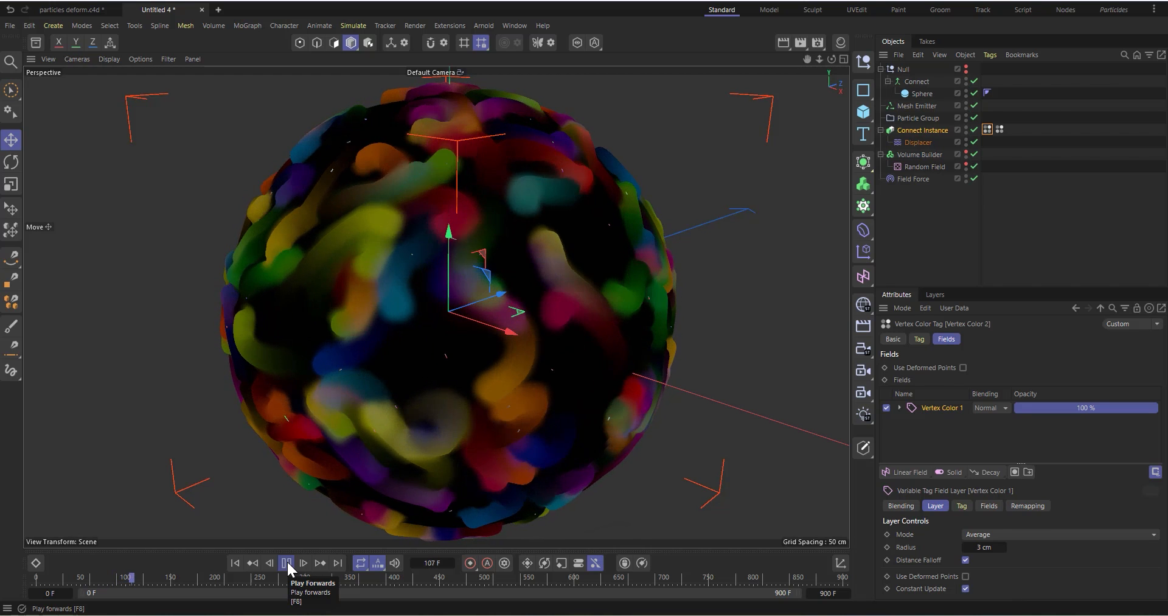
left_click(287, 562)
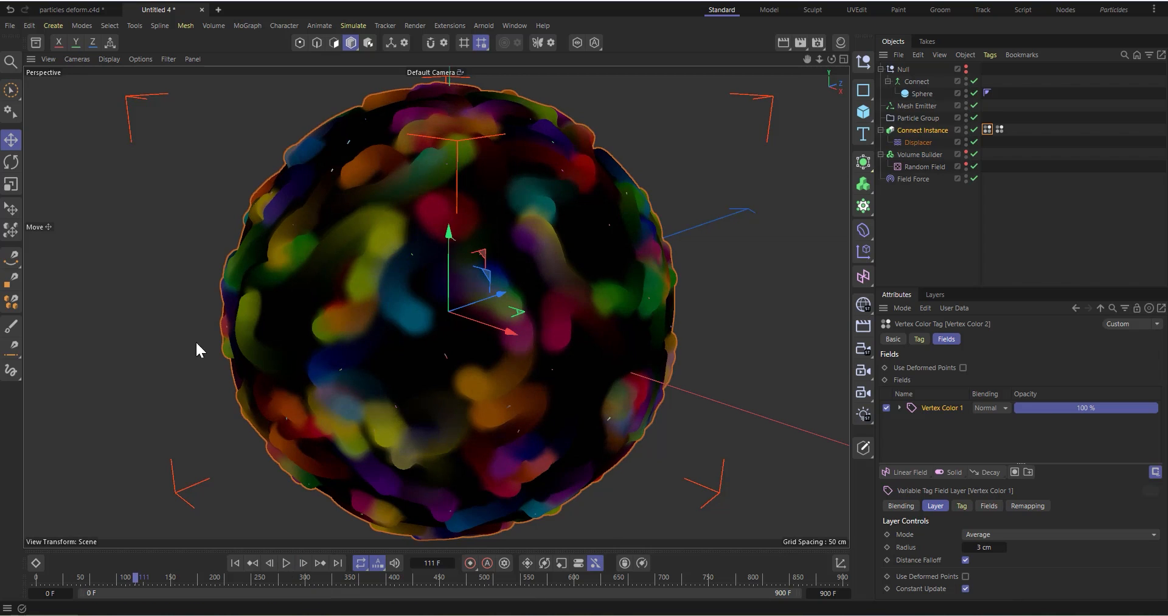
left_click(236, 564)
left_click(286, 563)
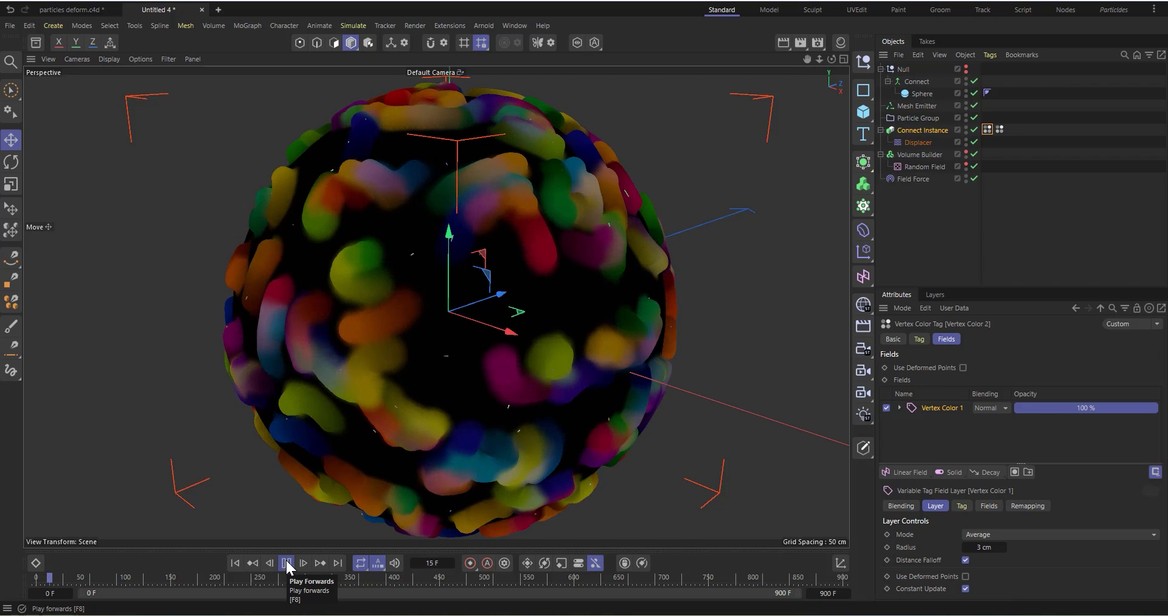
left_click(287, 563)
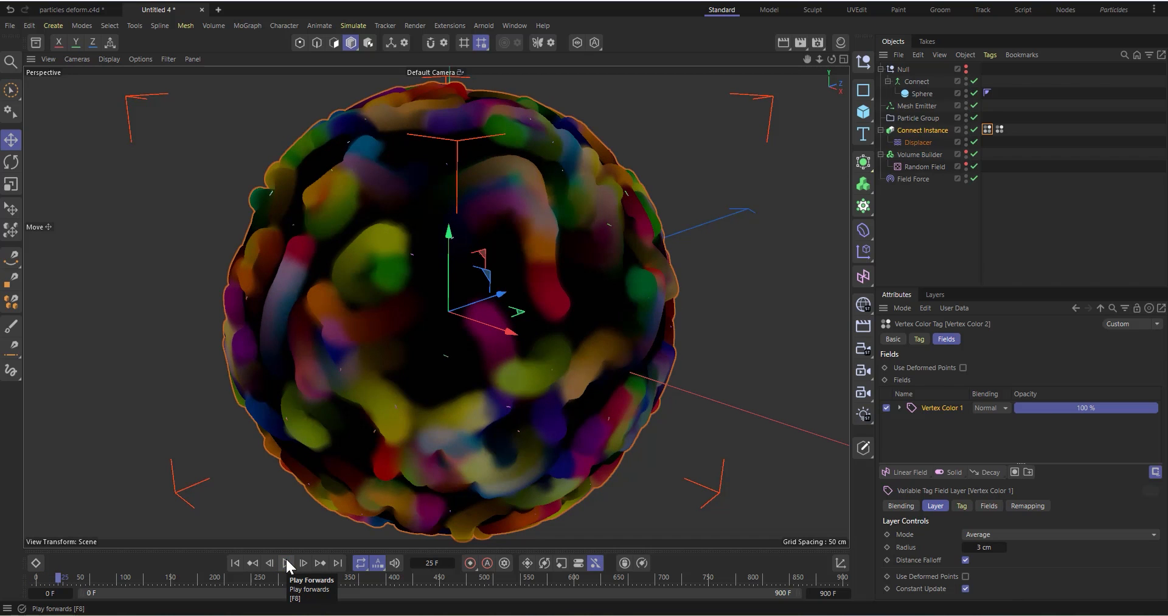
Collapse the Connect Instance and Volume Builder hierarchies, and apply a new standard material to the Connect Instance
left_click(880, 129)
left_click(881, 141)
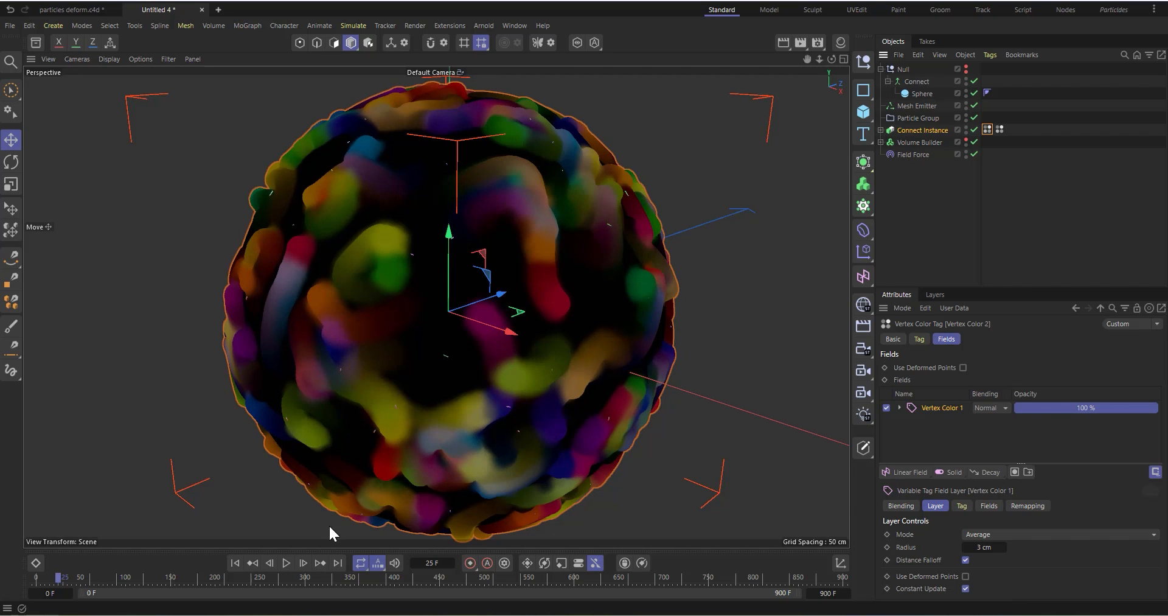
left_click(841, 41)
left_click(779, 76)
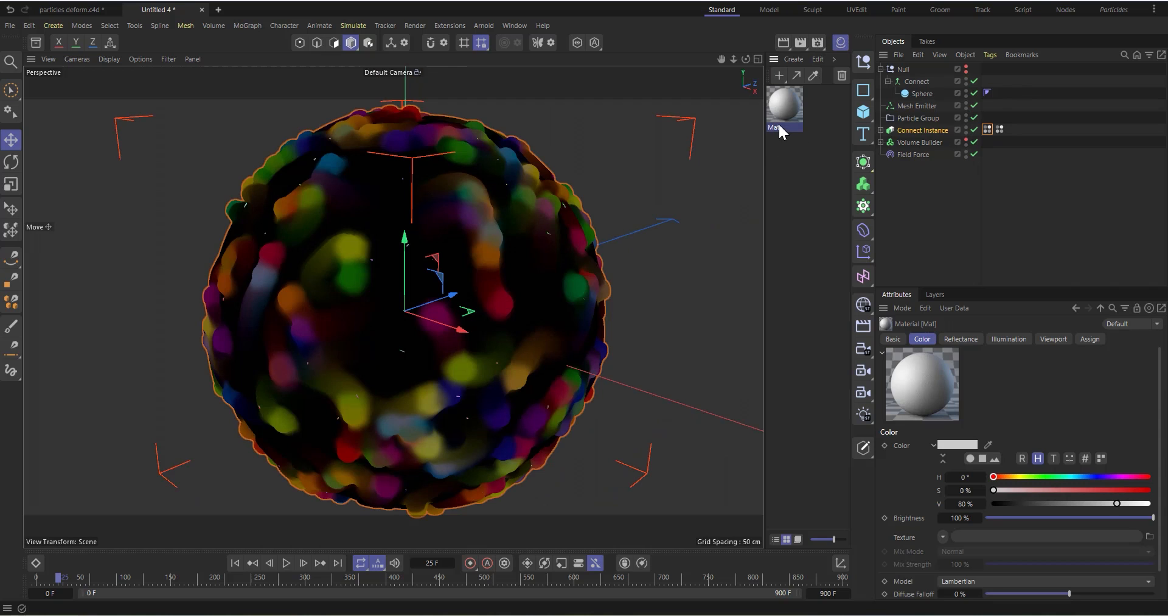
left_click_drag(787, 115, 931, 130)
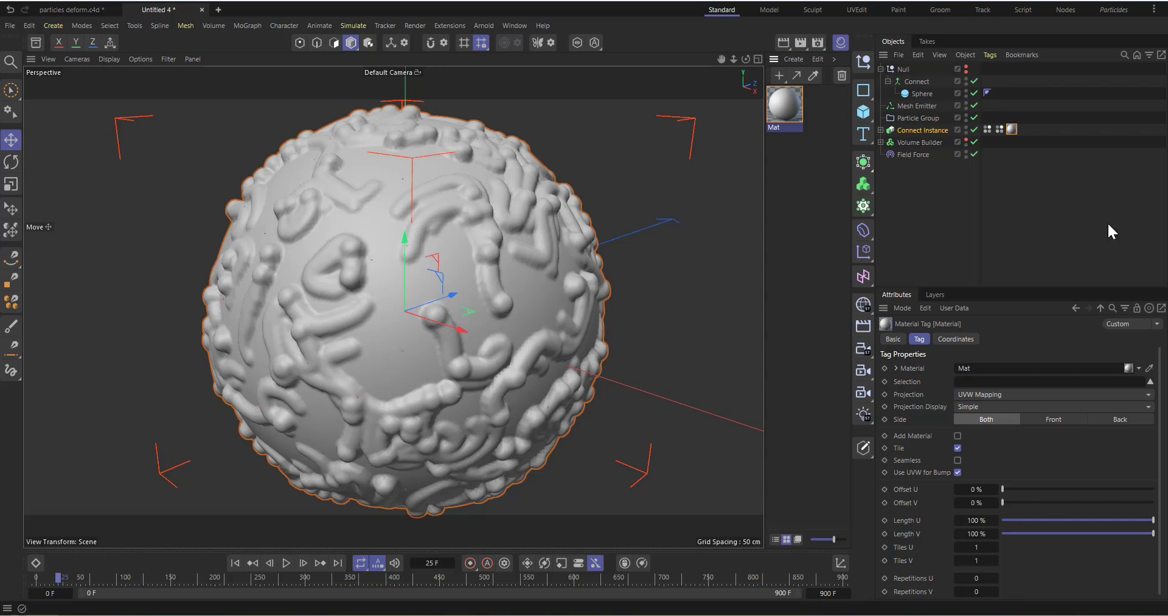
Load a Vertex Map shader as the texture of the new material's Color channel
double_click(785, 111)
left_click_drag(846, 111, 347, 110)
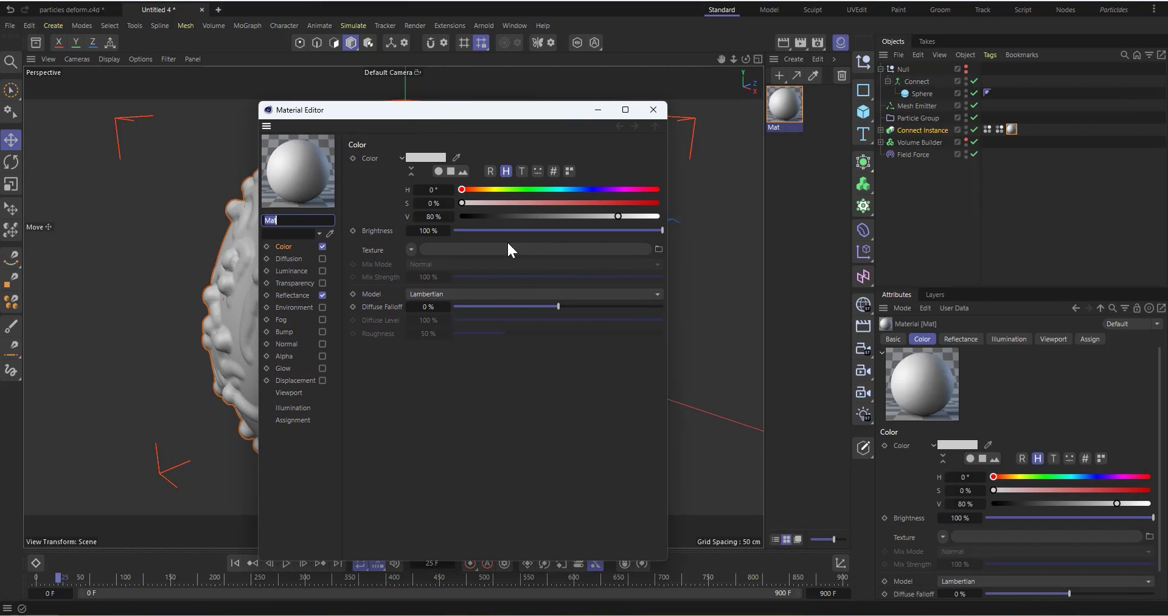
left_click(294, 248)
left_click(412, 250)
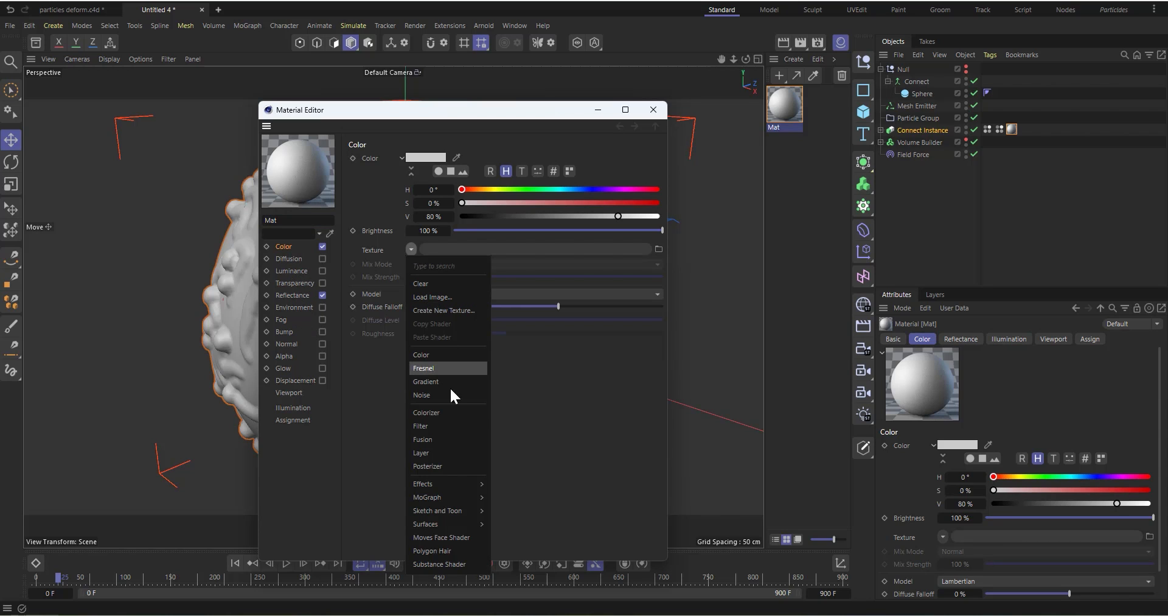
mouse_move(454, 486)
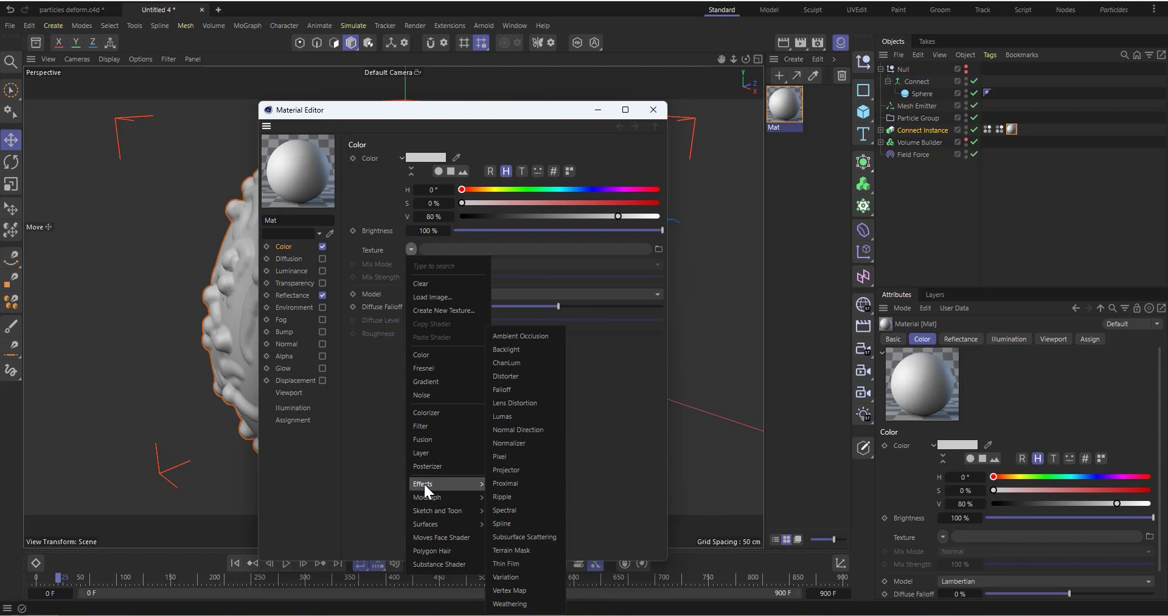
left_click(509, 590)
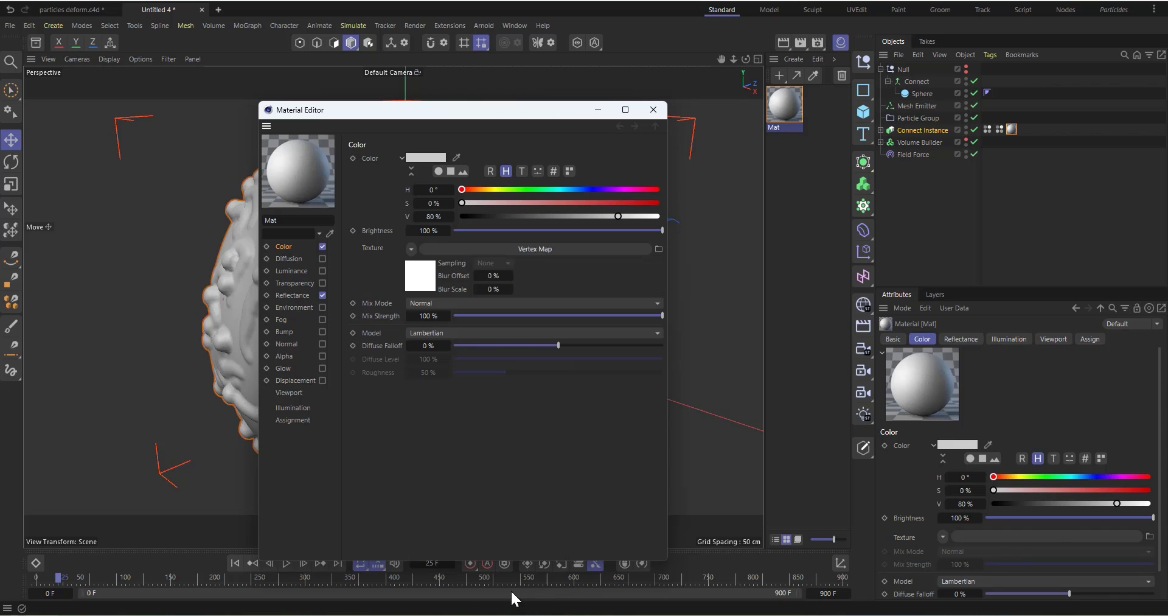
Assign the Vertex Color 2 tag to the material's Vertex Map shader and close the material's editor
left_click(427, 279)
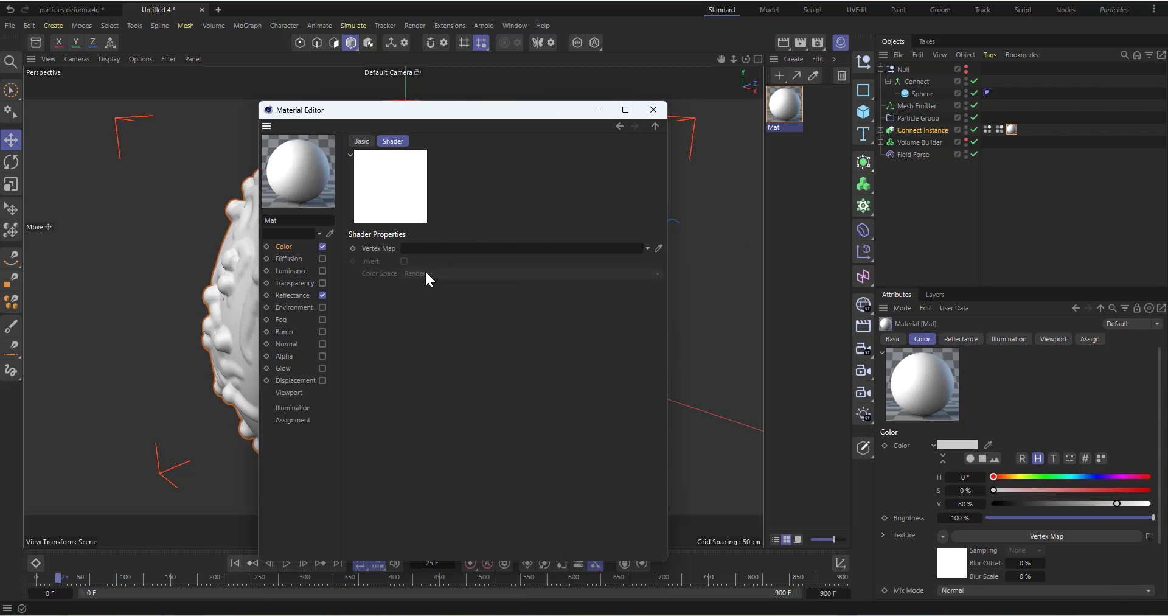
left_click_drag(992, 139, 429, 261)
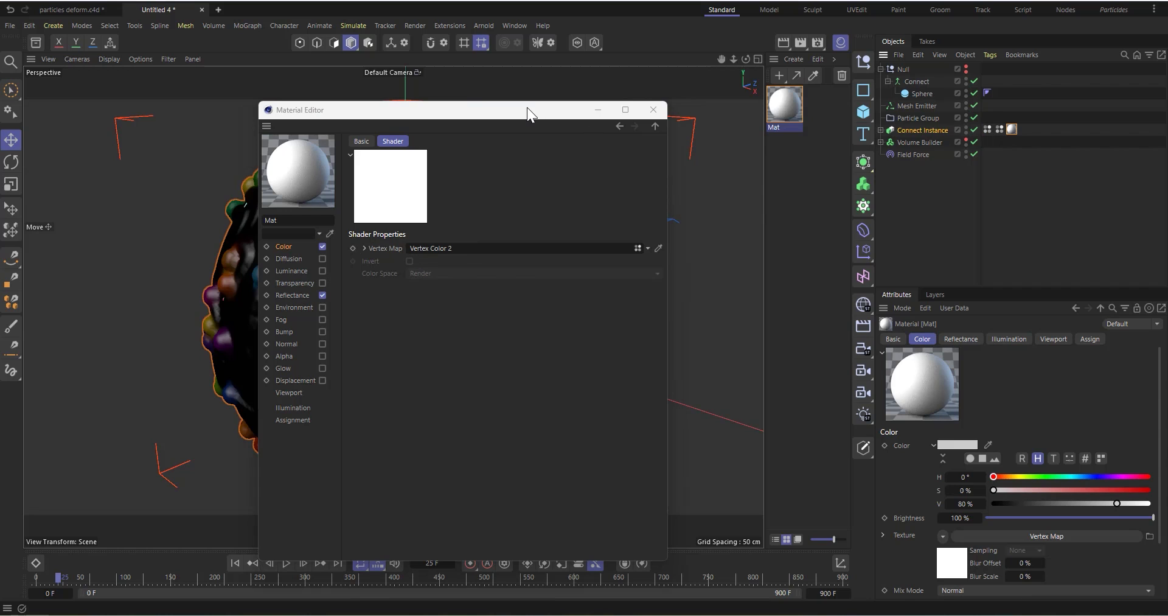
left_click_drag(528, 114, 752, 172)
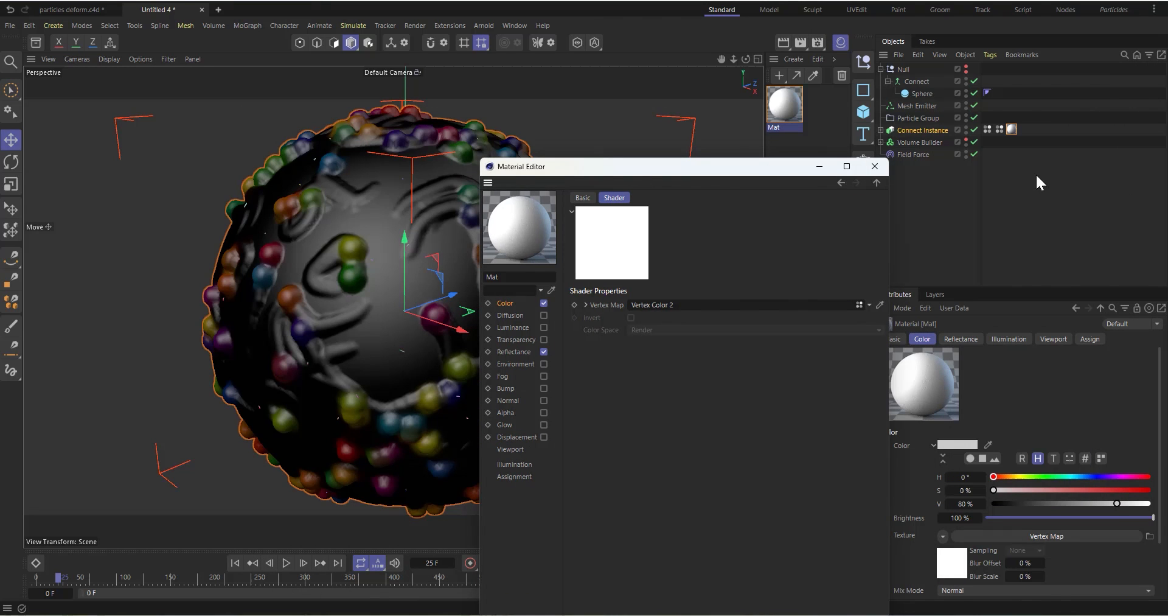
left_click(875, 166)
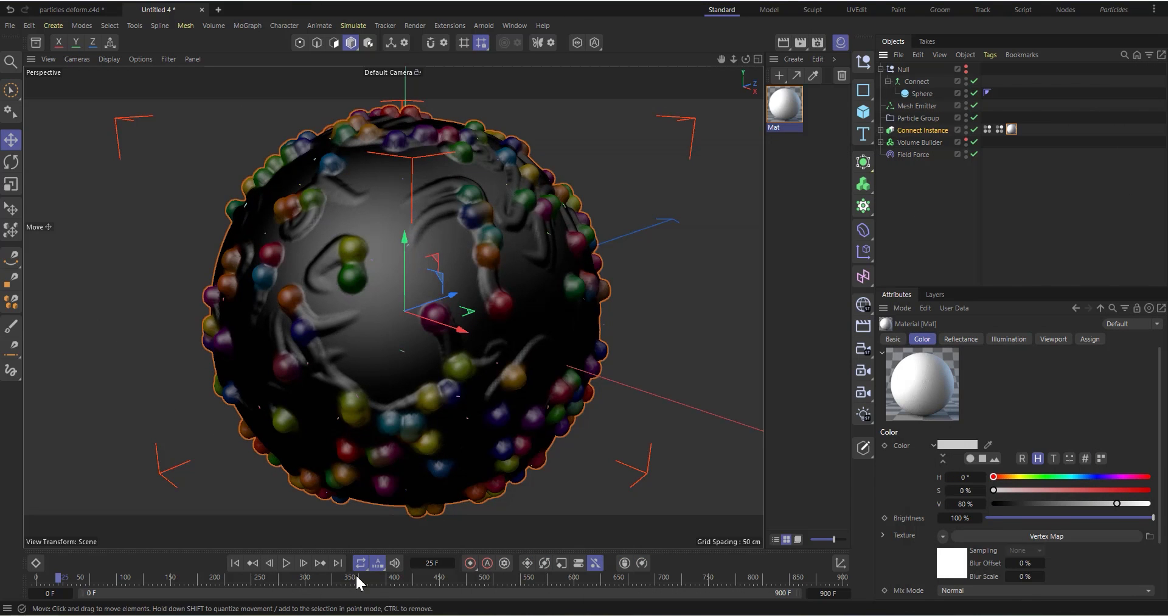
Replay the animation from the first frame and pause around frame 45 to check the vertex-colored trails on the sphere
left_click(235, 563)
left_click(286, 565)
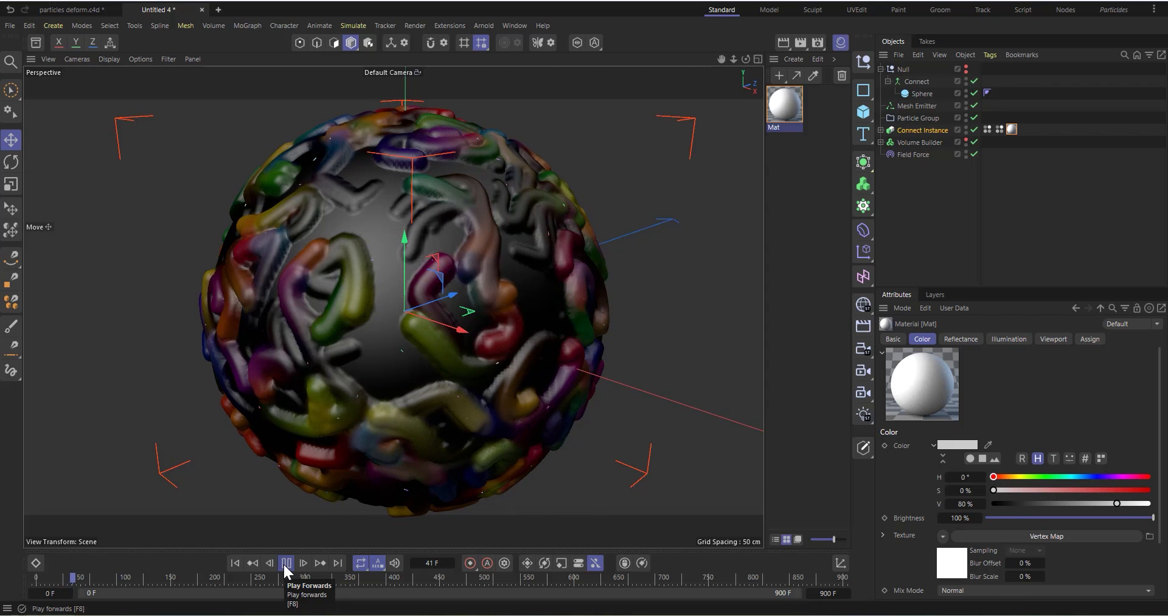
left_click(286, 562)
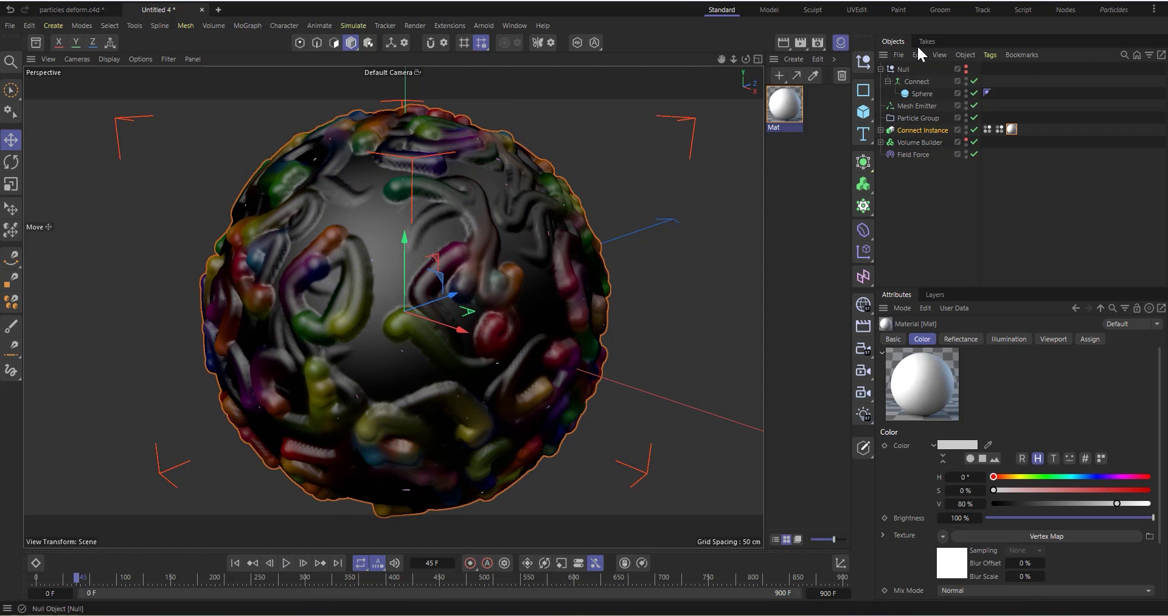
Add a Connect generator and make the Connect Instance its child
left_click(907, 131)
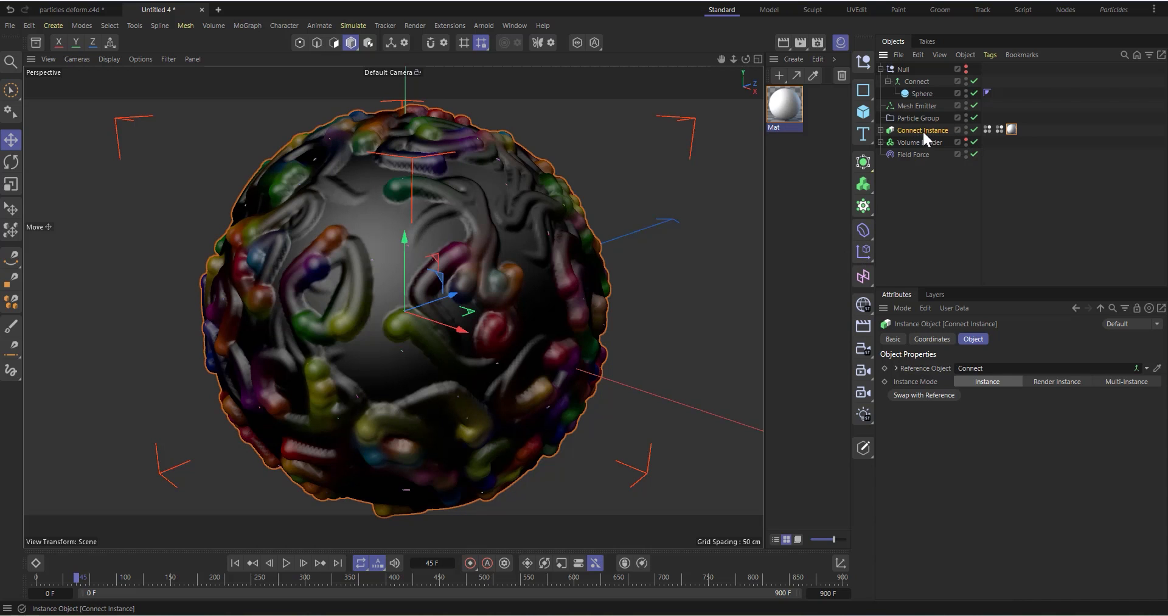
left_click(863, 162)
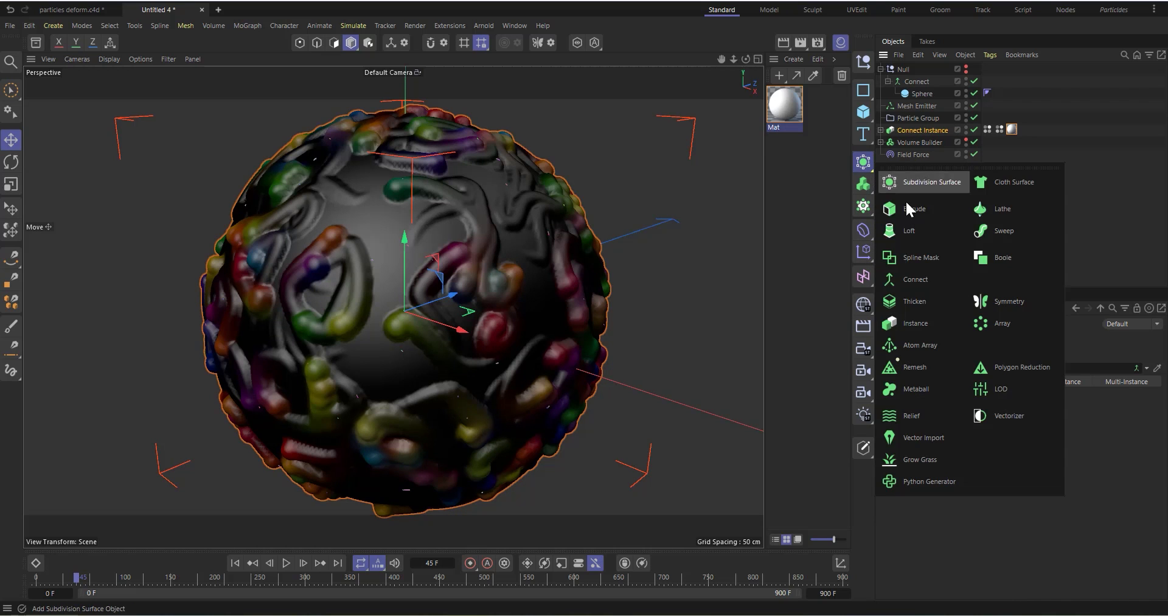
left_click(938, 275)
left_click_drag(911, 70, 906, 135)
left_click(912, 144)
left_click(908, 130)
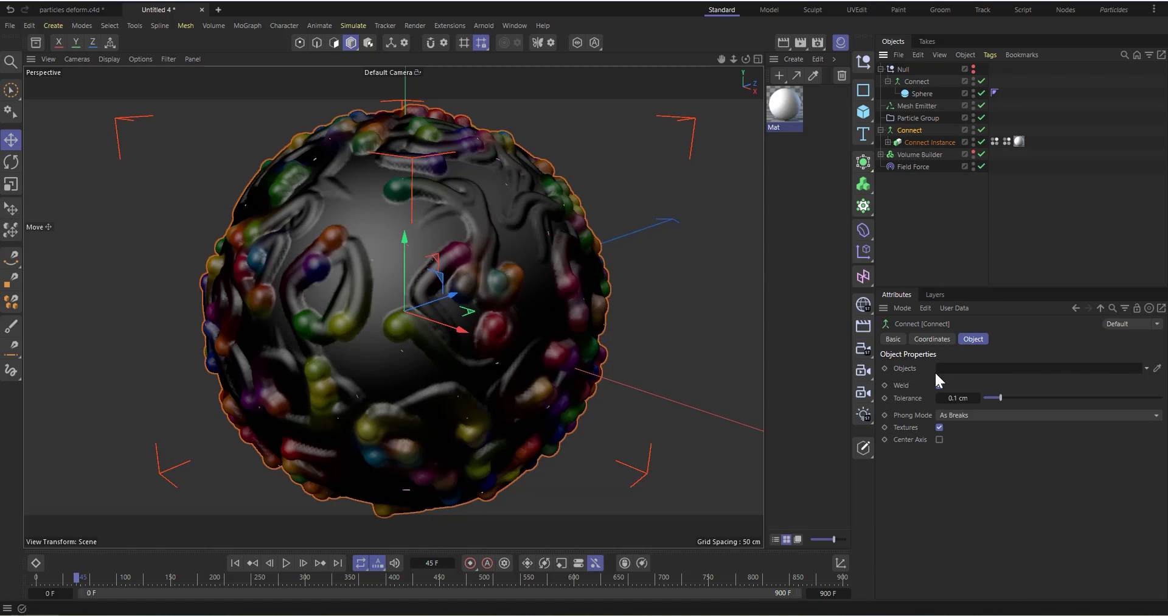
Add a Jiggle deformer inside the new Connect object, above the Connect Instance
left_click(924, 141)
left_click(871, 232)
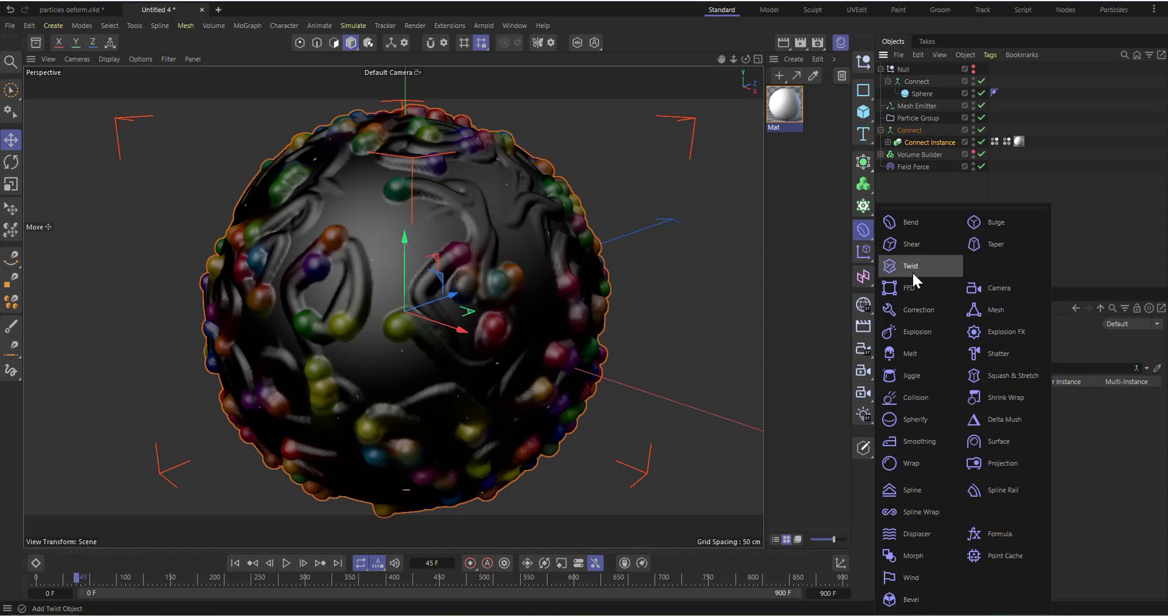
left_click(898, 372)
left_click_drag(905, 76, 909, 142)
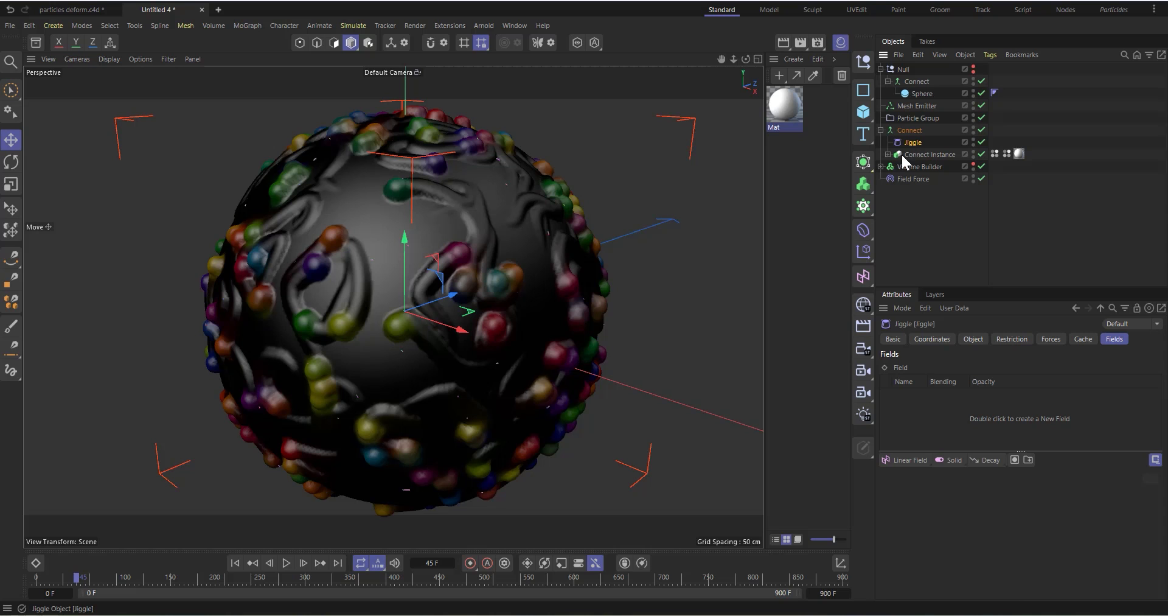
Add a Smoothing deformer inside the Connect object, between the Jiggle deformer and the Connect Instance
scroll(372, 268, "up", 5)
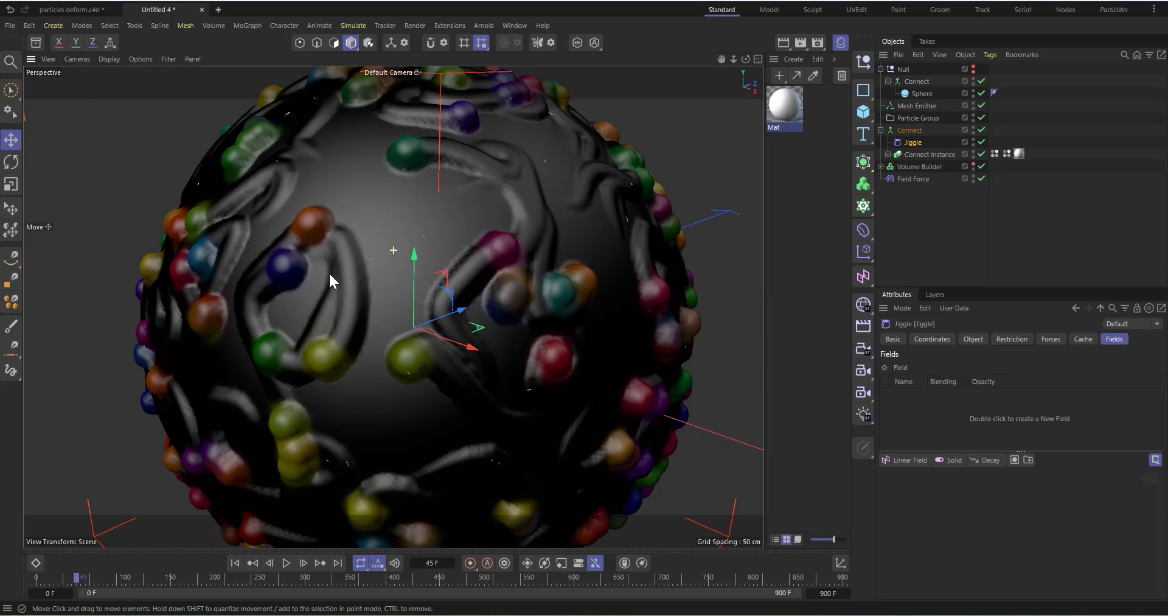
scroll(509, 231, "down", 5)
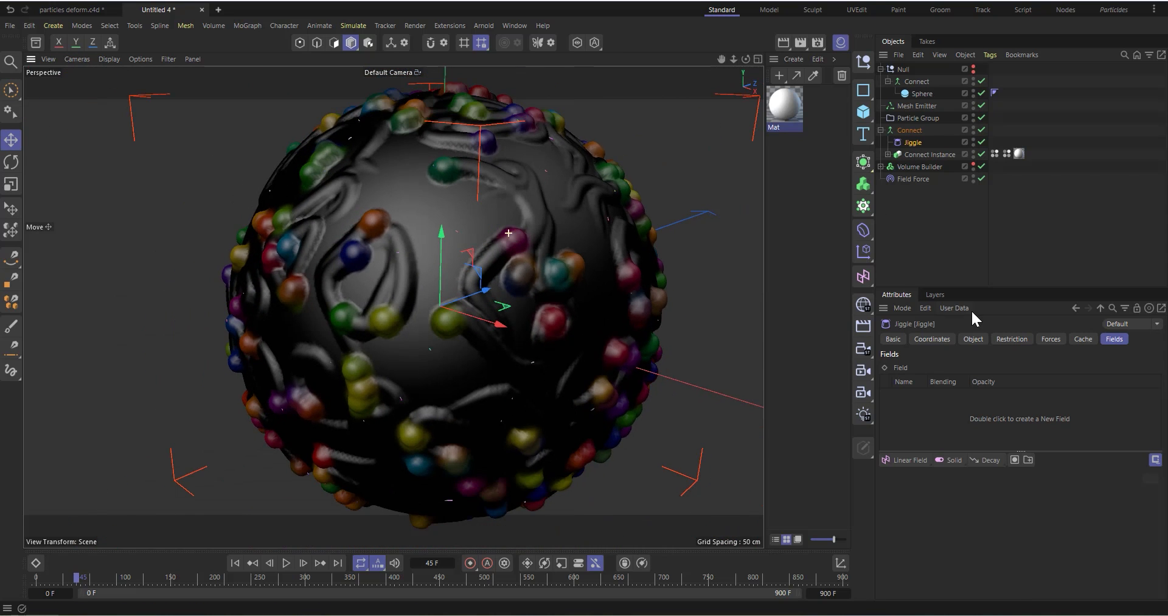
left_click(861, 230)
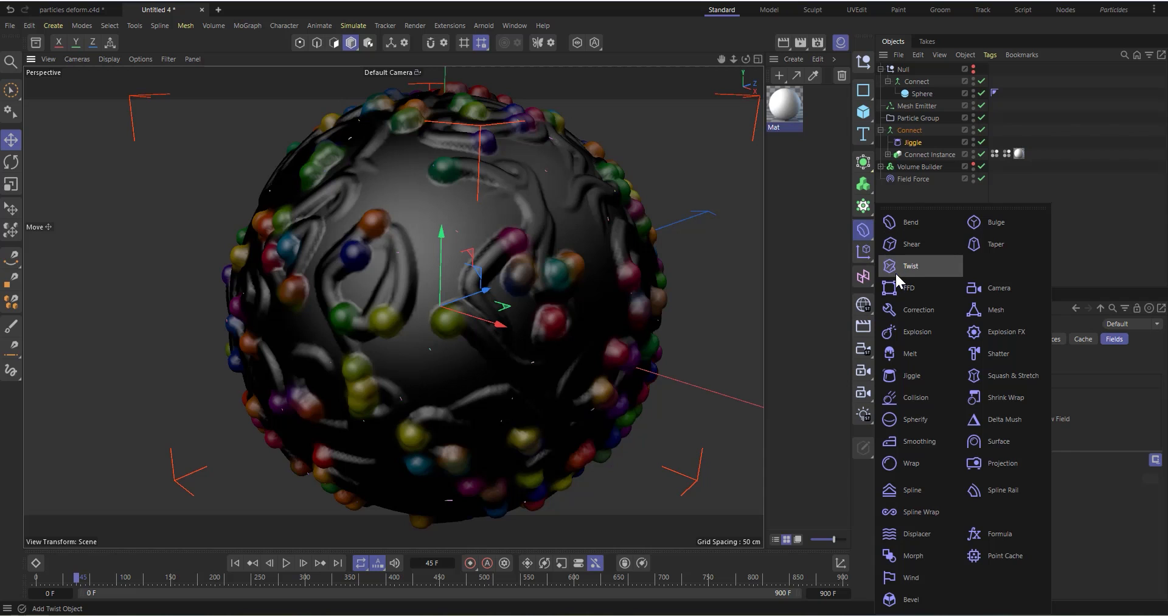
left_click(907, 440)
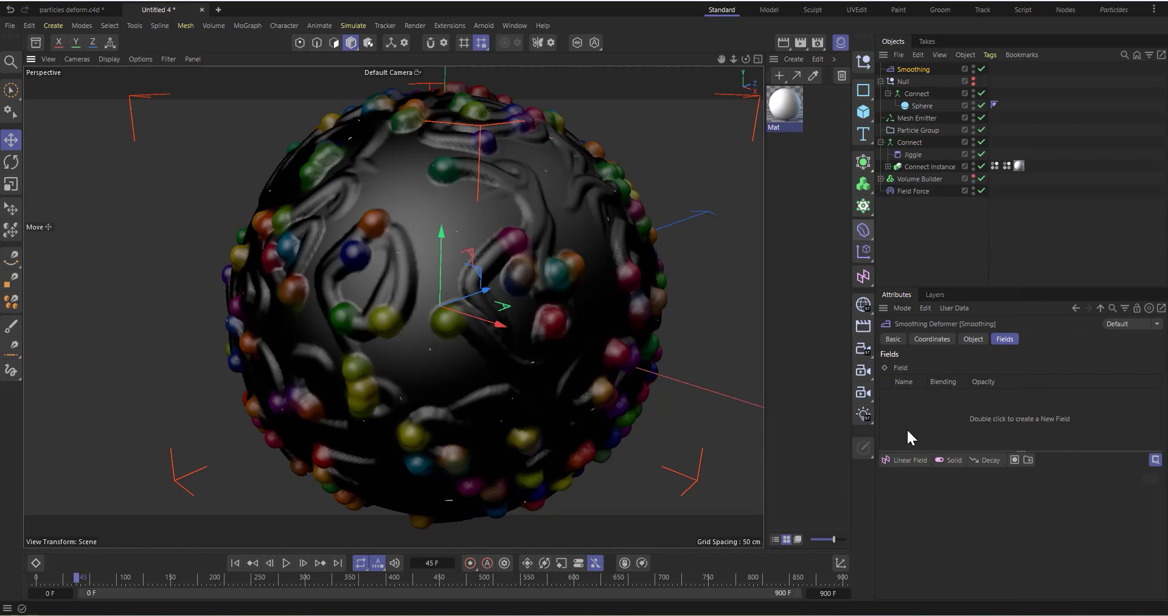
left_click_drag(917, 66, 915, 162)
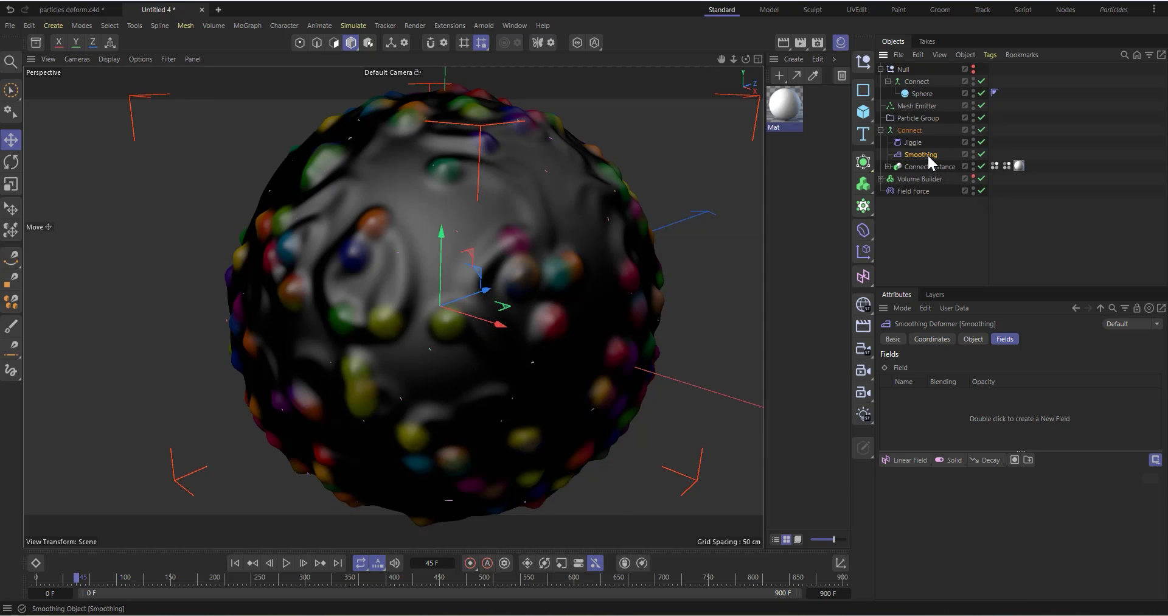
Set the Smoothing deformer's Iterations to 3
left_click(974, 340)
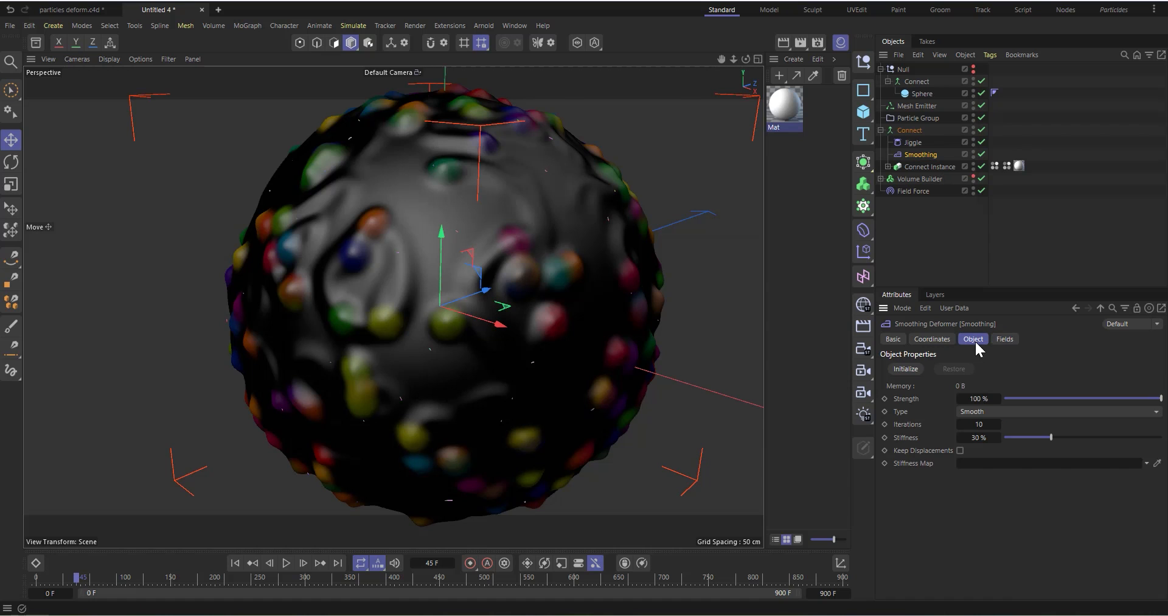
left_click(979, 424)
type("3")
key("Return")
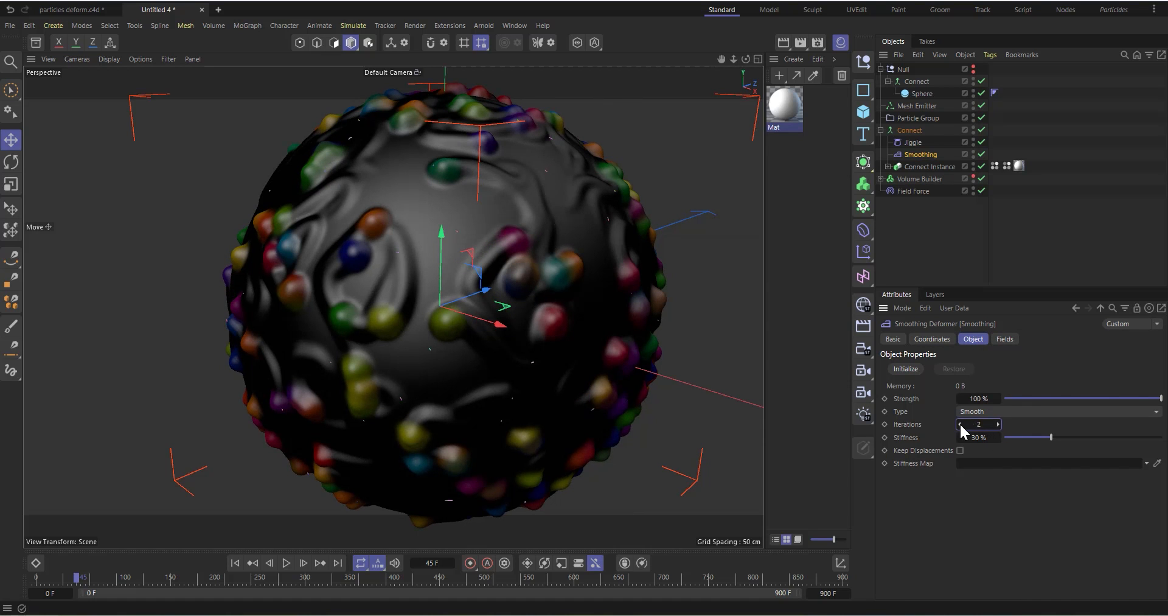
left_click(998, 424)
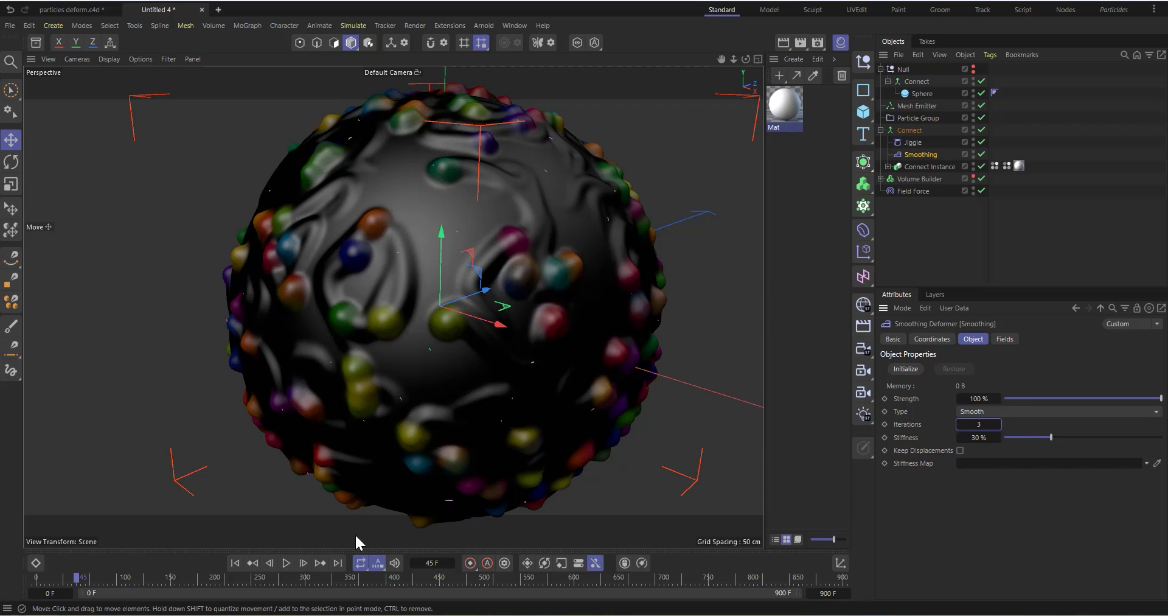
Play the animation from frame 0 and pause around frame 58 to check the jiggled and smoothed surface
left_click(235, 562)
left_click(286, 562)
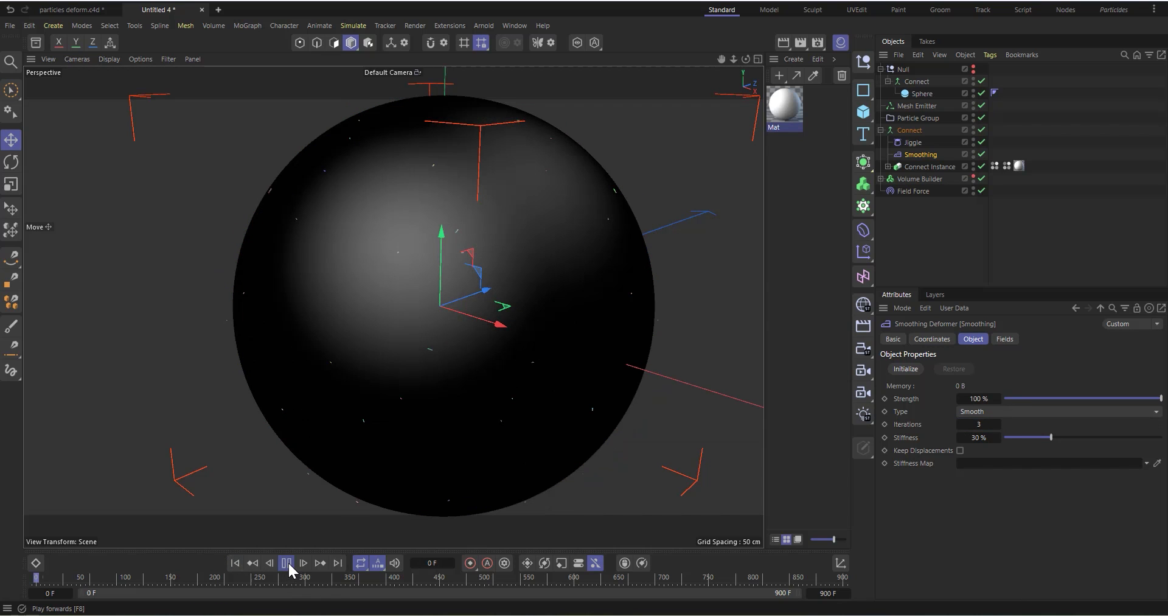
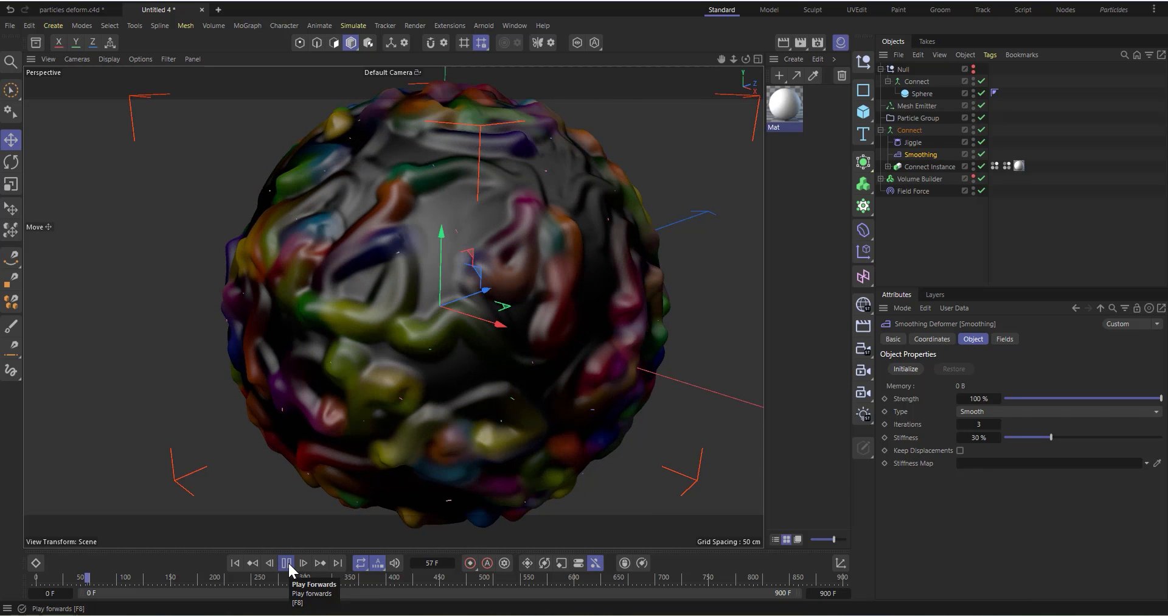
left_click(287, 563)
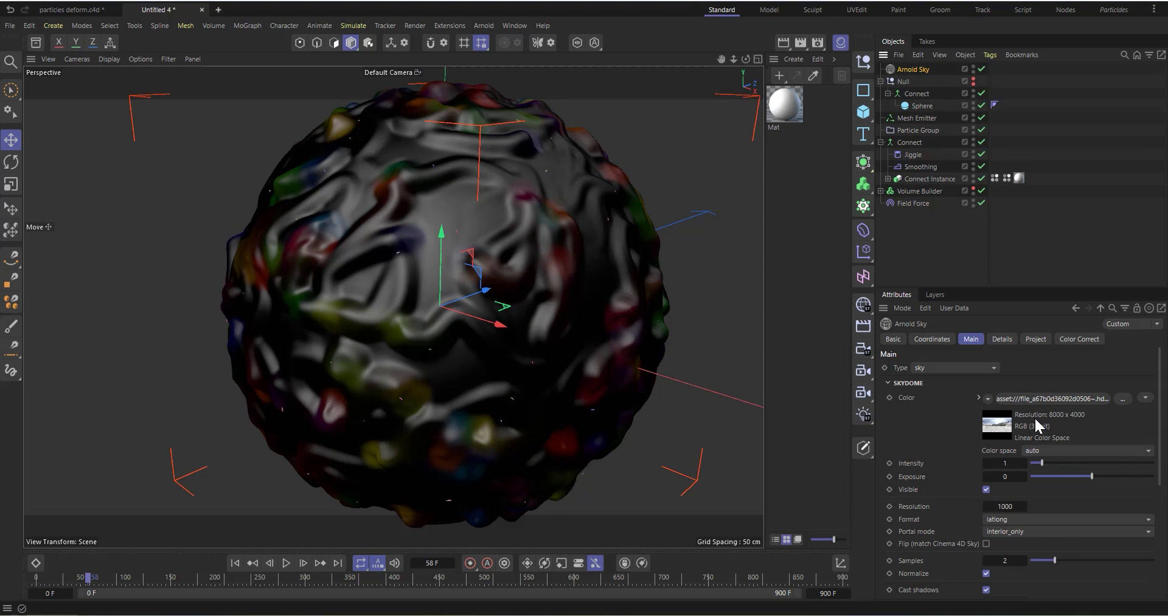
Open the Arnold IPR Window, start the live render and dock the window beside the perspective viewport
scroll(447, 362, "down", 5)
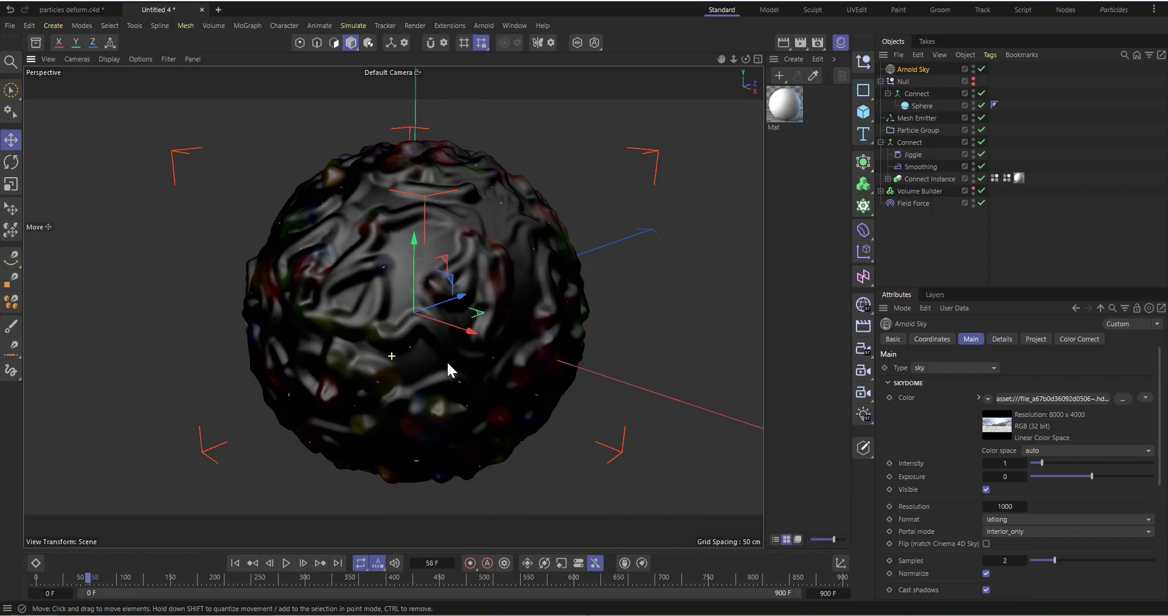
left_click(483, 26)
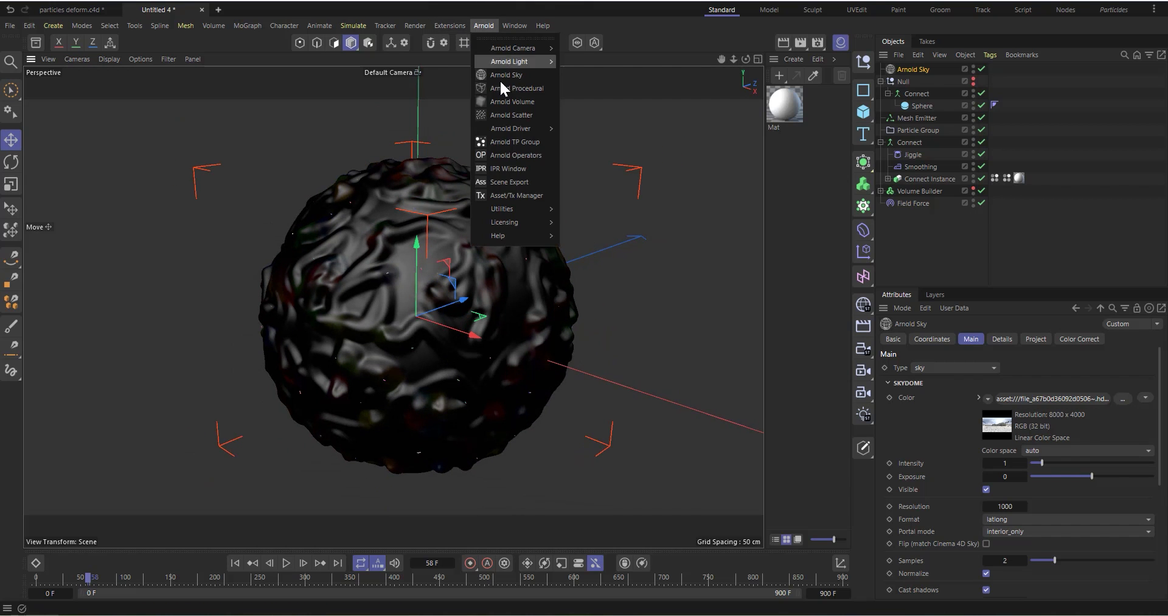
left_click(521, 168)
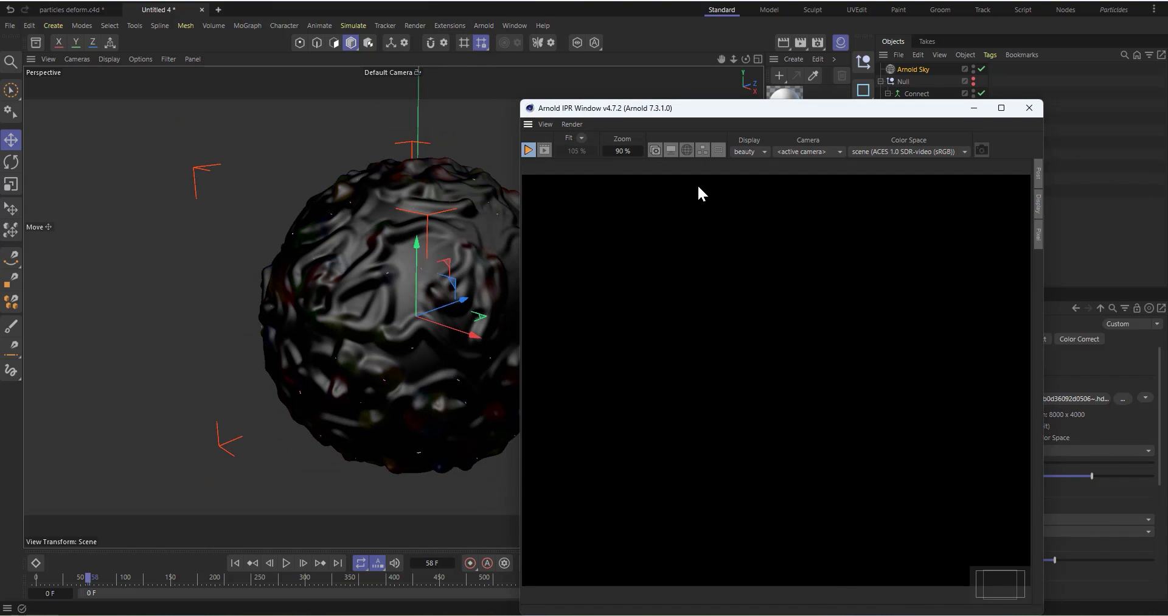
left_click(529, 149)
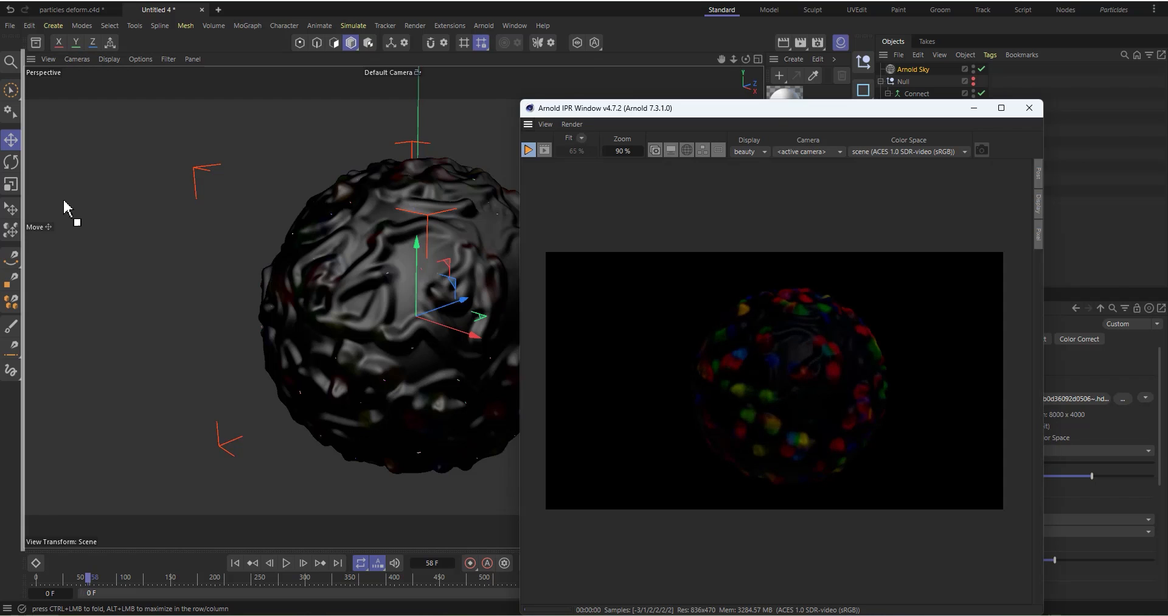
left_click_drag(63, 201, 64, 201)
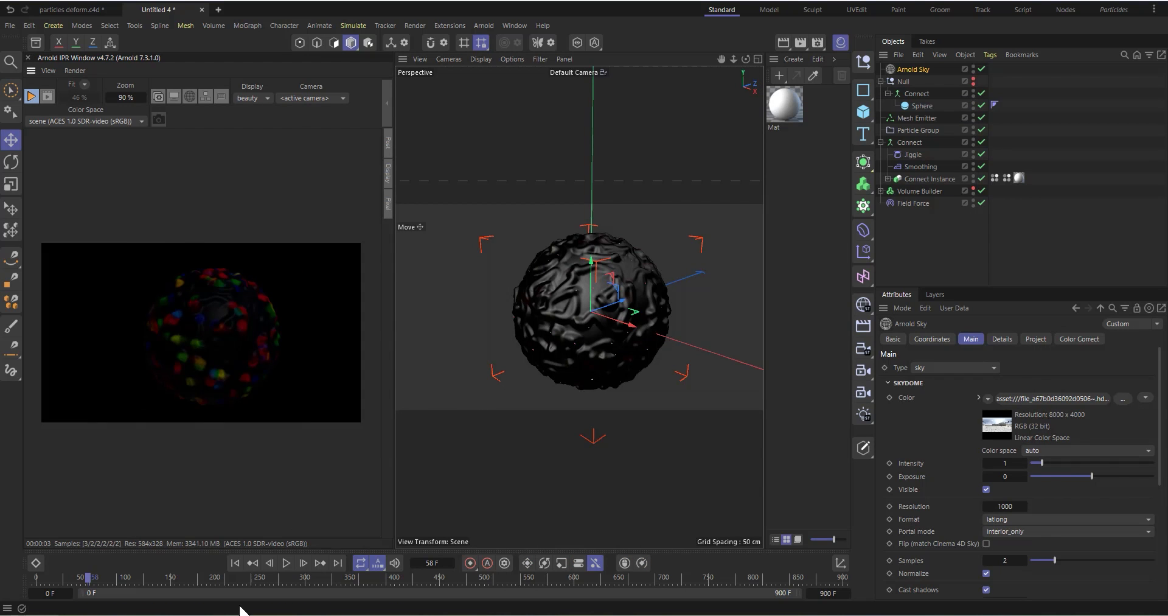
Create an Arnold standard_surface material, apply it to the Connect Instance and select the object's original Mat tag
left_click(793, 59)
mouse_move(805, 117)
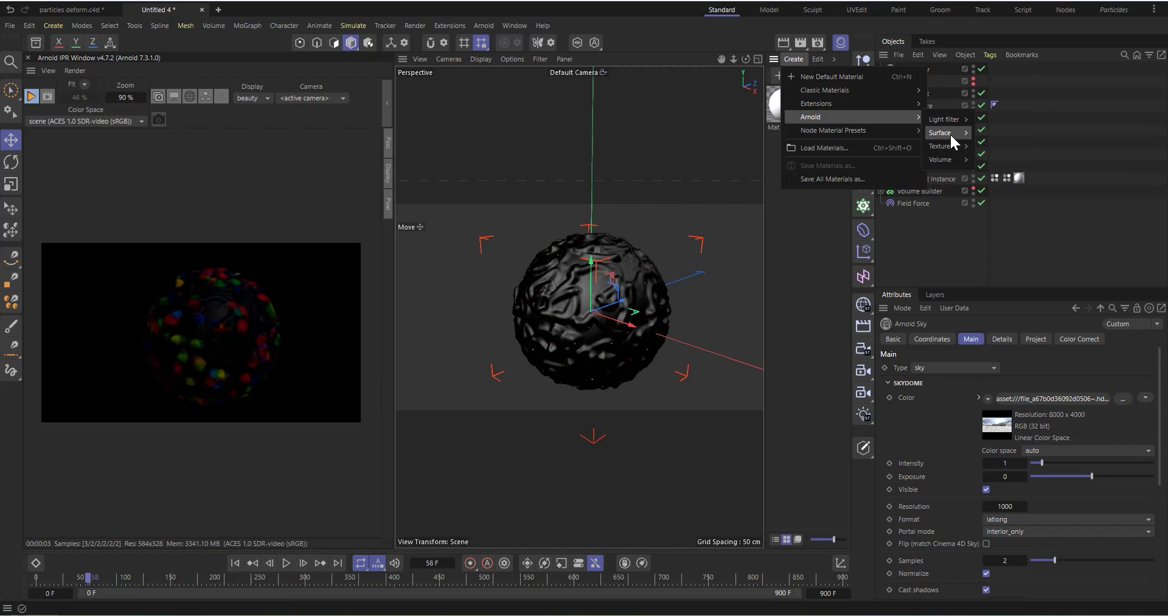
mouse_move(949, 132)
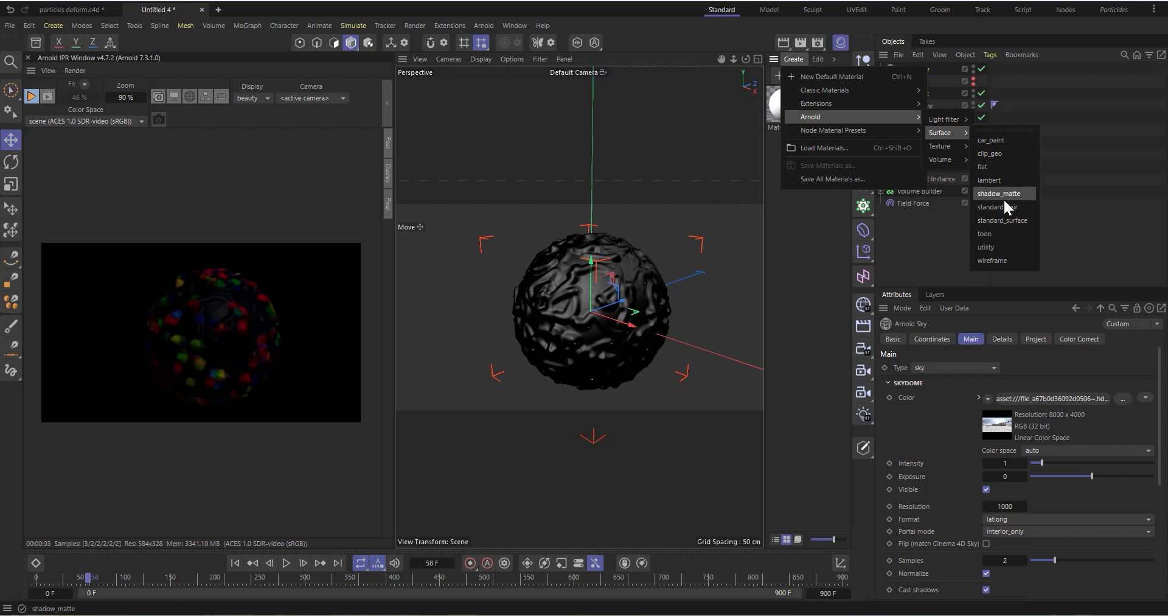
left_click(1000, 221)
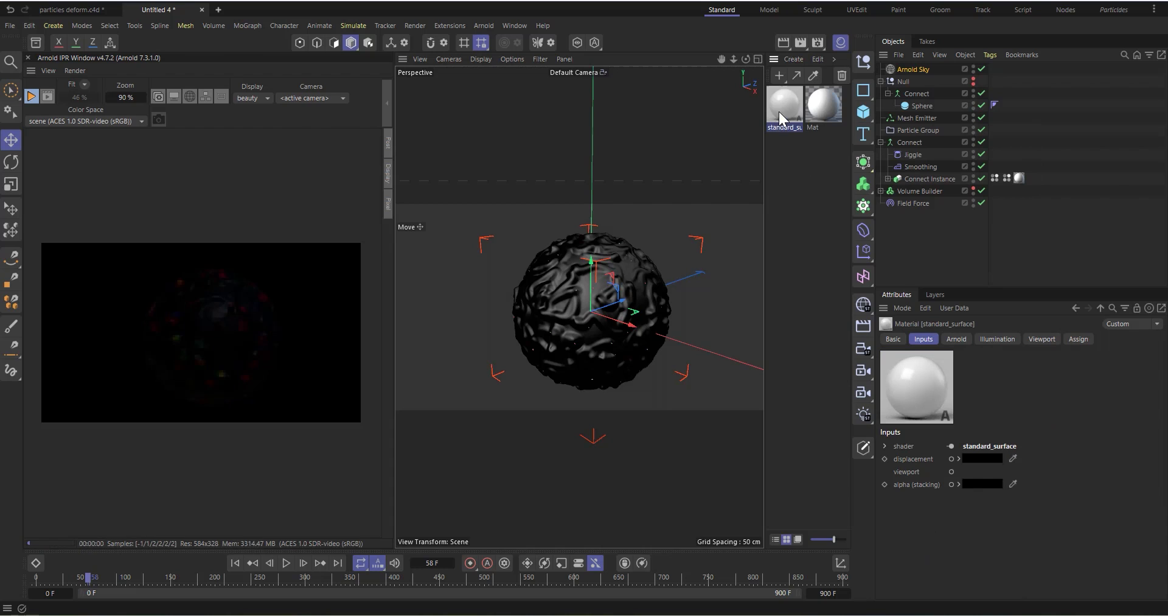
left_click_drag(783, 115, 918, 179)
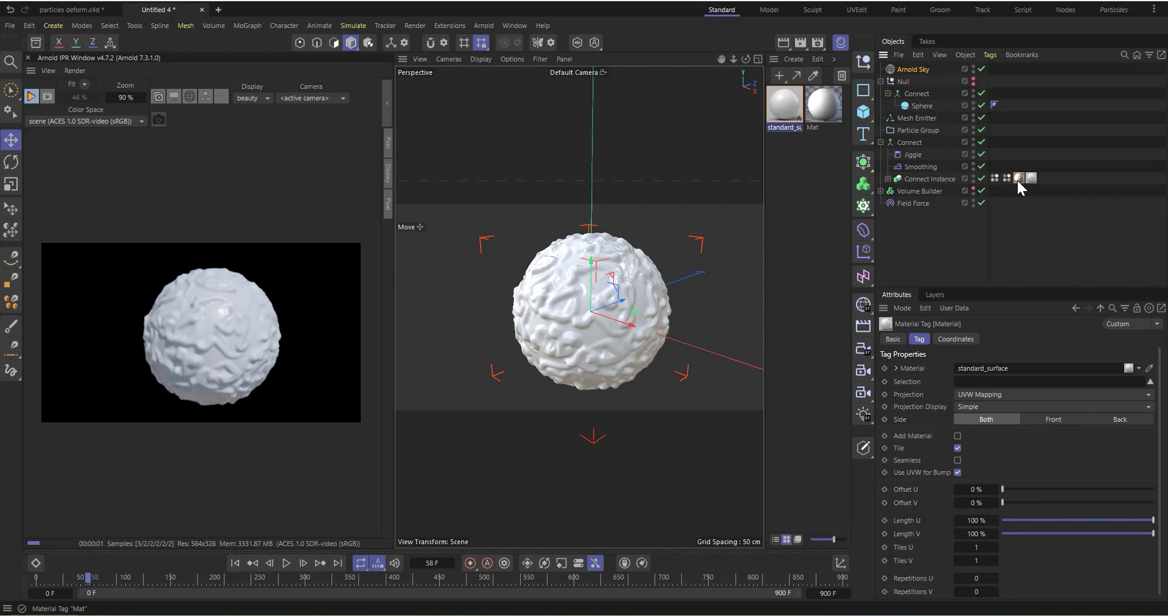
left_click(1017, 178)
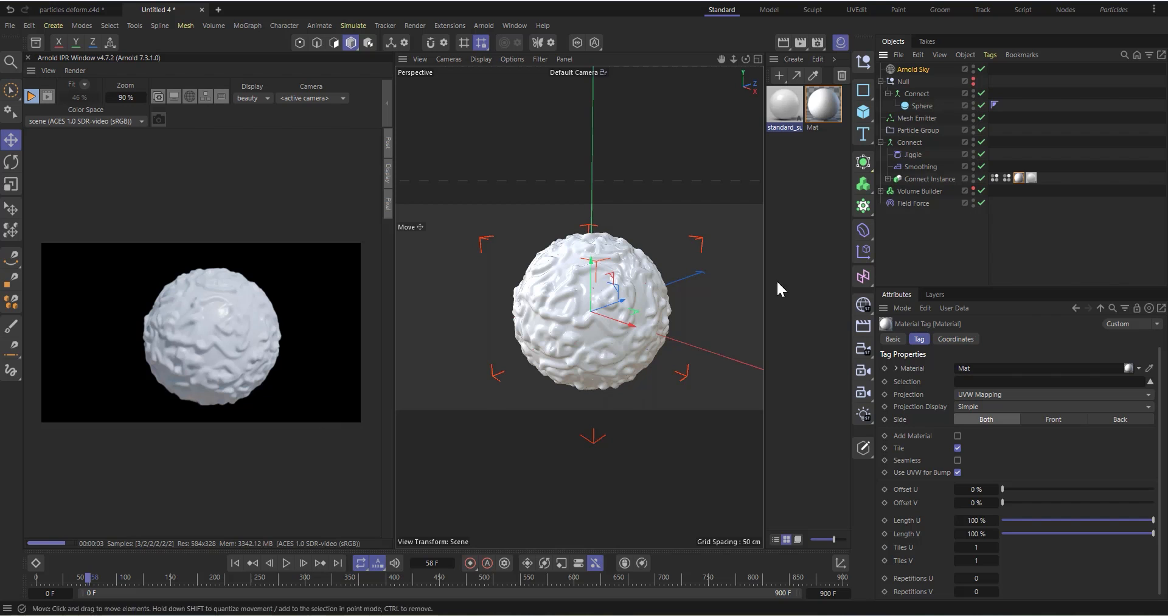
Open the standard_surface material in the Node Editor and shift both its nodes to make room for another node
double_click(783, 107)
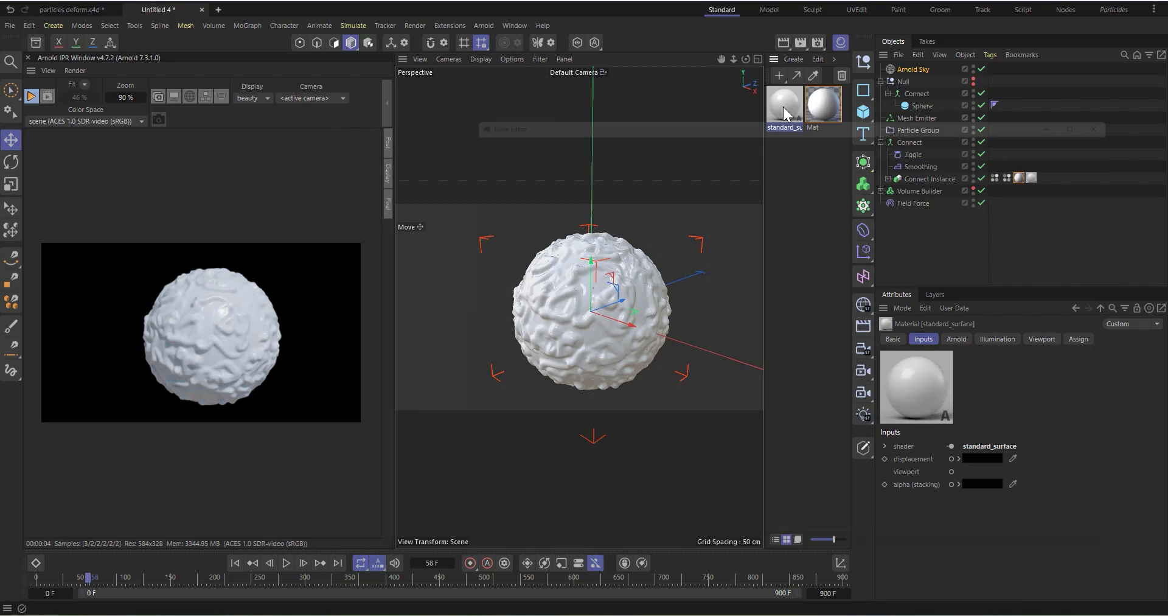
left_click_drag(594, 213, 741, 406)
left_click_drag(645, 334, 713, 308)
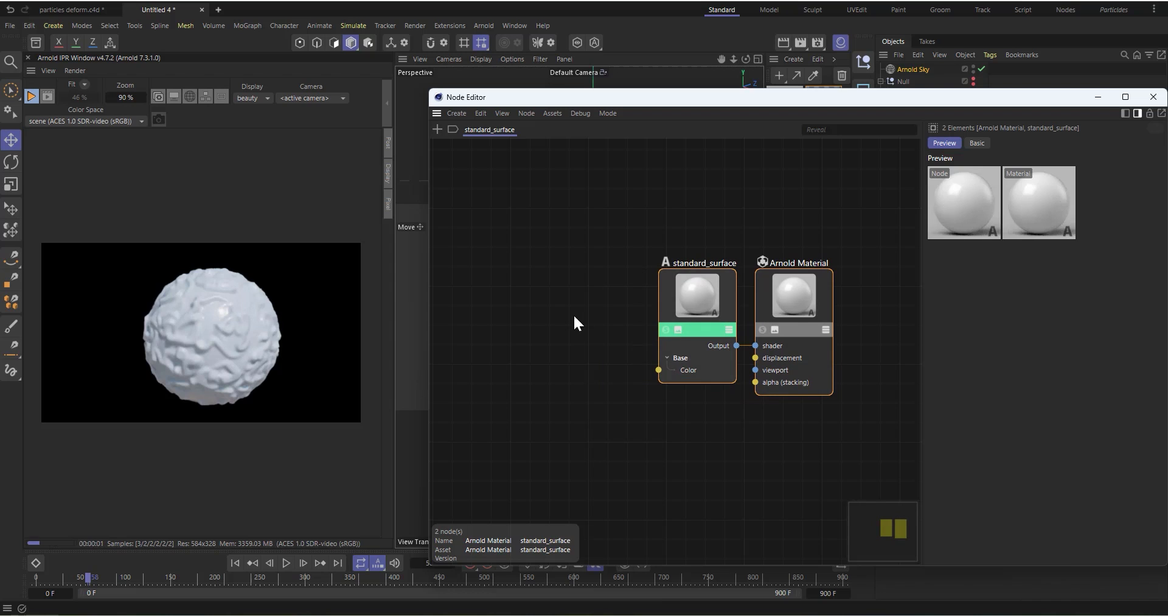
Add a Vertex Map node beside the standard_surface node and move the Node Editor clear of the Connect Instance's tags
left_click(571, 250)
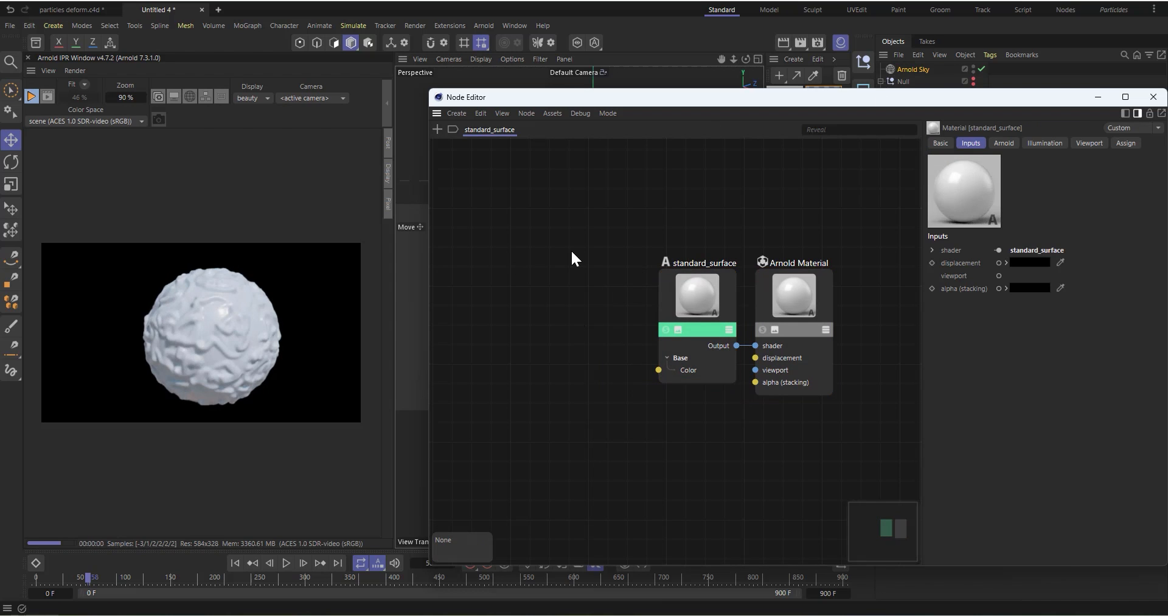
double_click(571, 250)
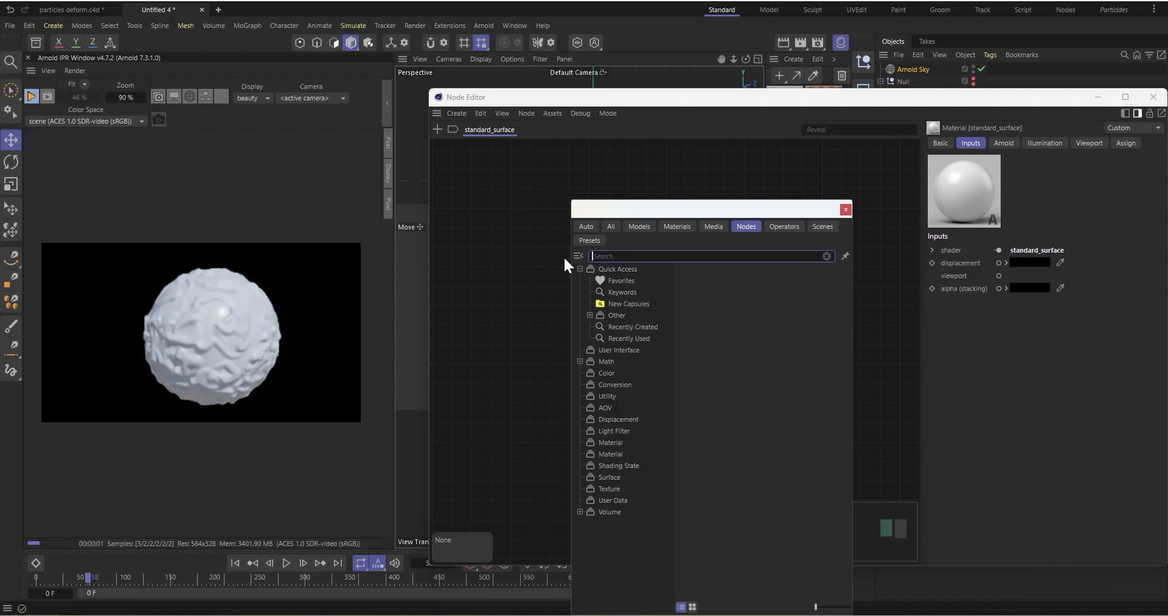
type("ver")
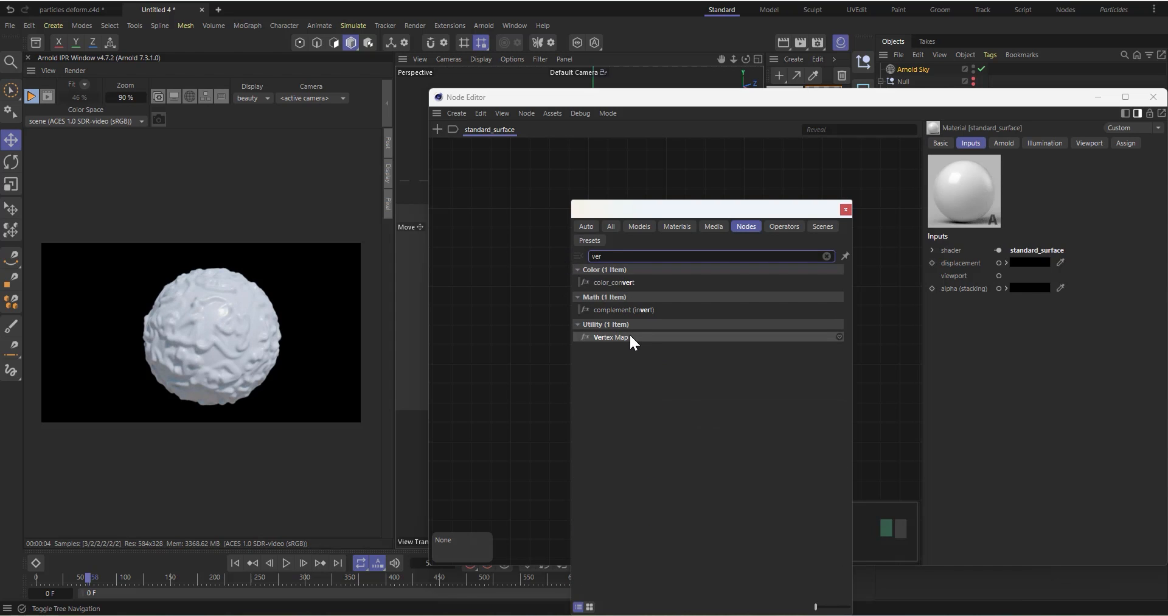
left_click_drag(631, 338, 543, 284)
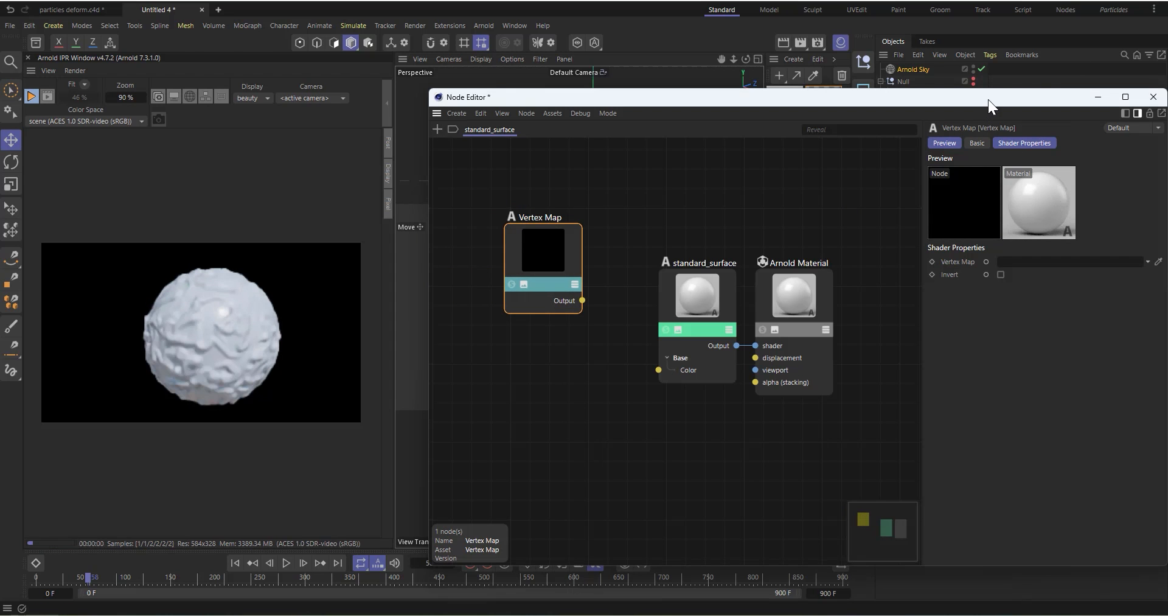
left_click_drag(989, 100, 876, 200)
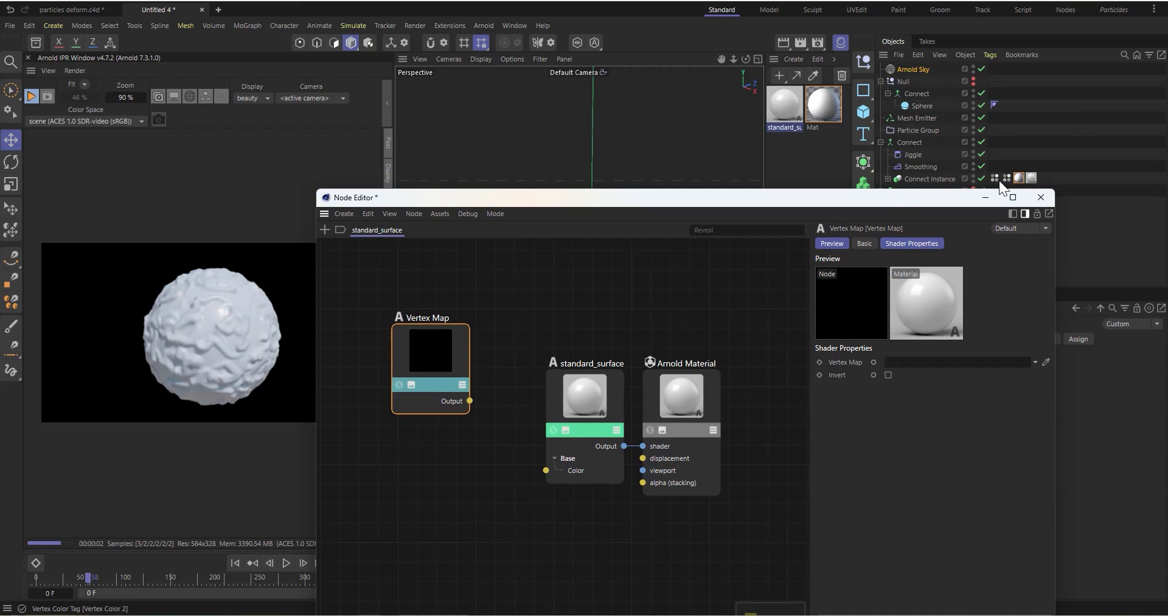
Assign the Vertex Color 2 tag to the Vertex Map node and connect the node's output to standard_surface's Base Color
left_click_drag(939, 371, 938, 364)
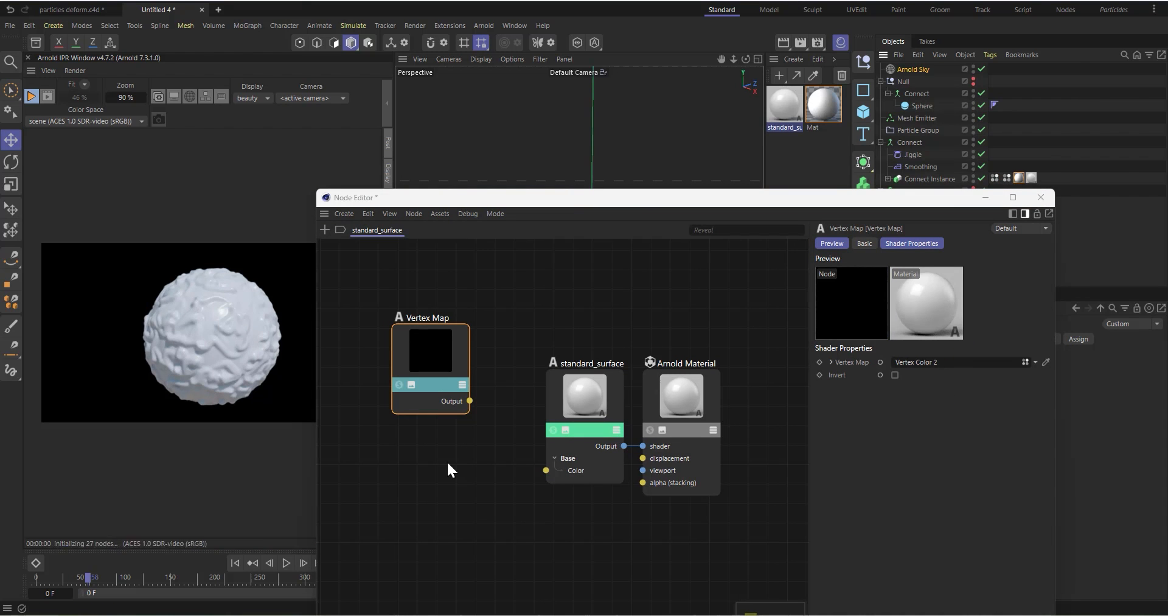
left_click_drag(470, 400, 546, 469)
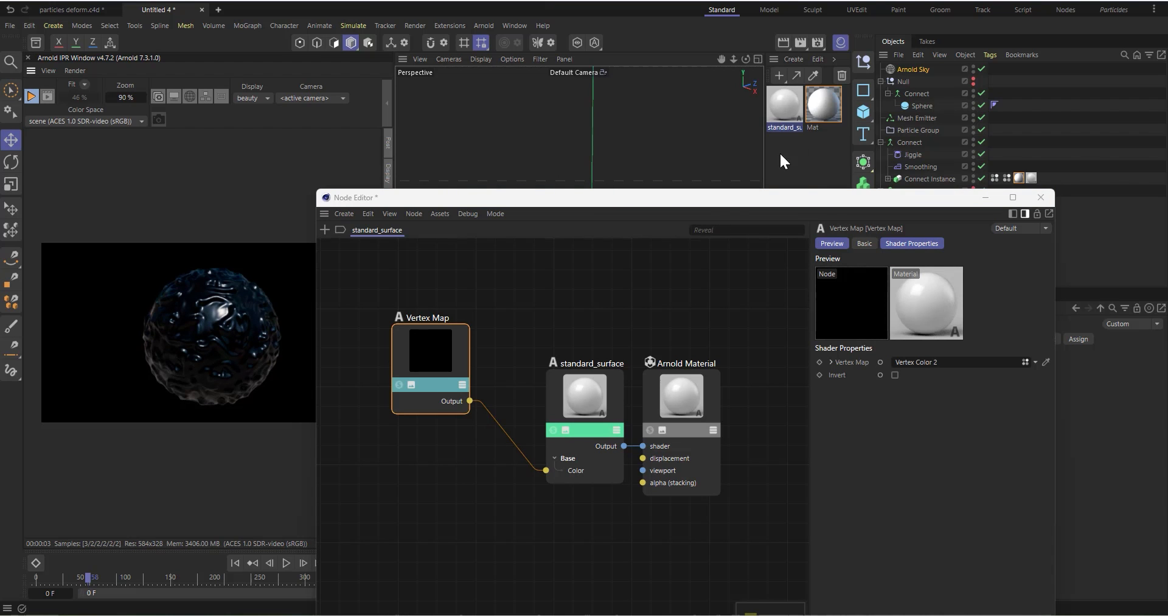
Clear the Node Editor off the viewport, rewind the animation to frame 0 and play it to frame 27
left_click_drag(698, 198, 869, 98)
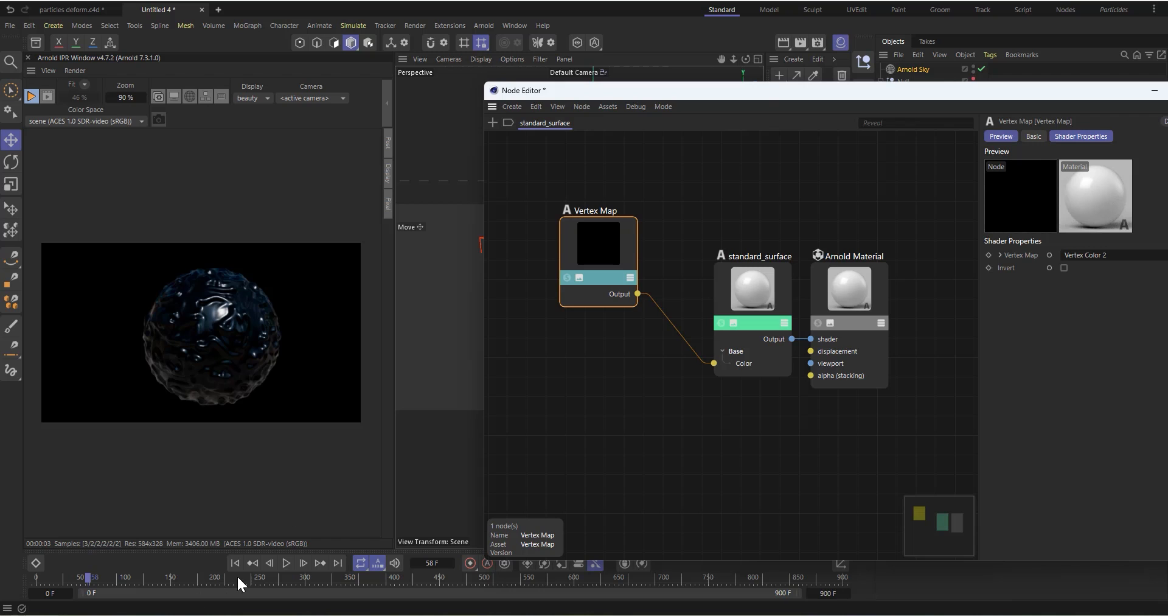
left_click_drag(767, 91, 1167, 125)
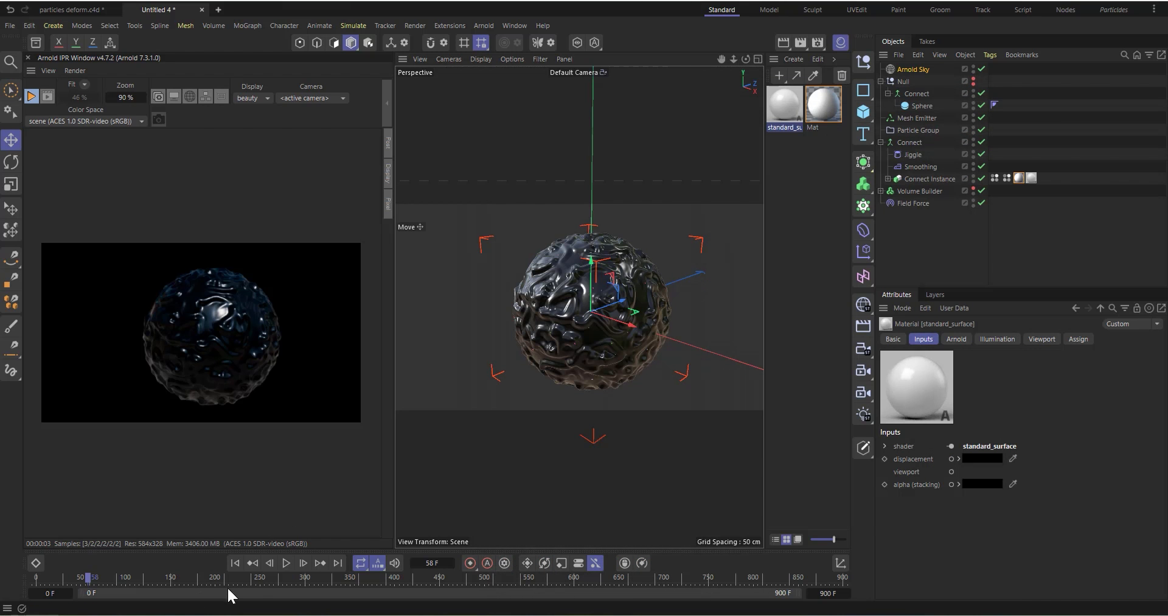
left_click(236, 563)
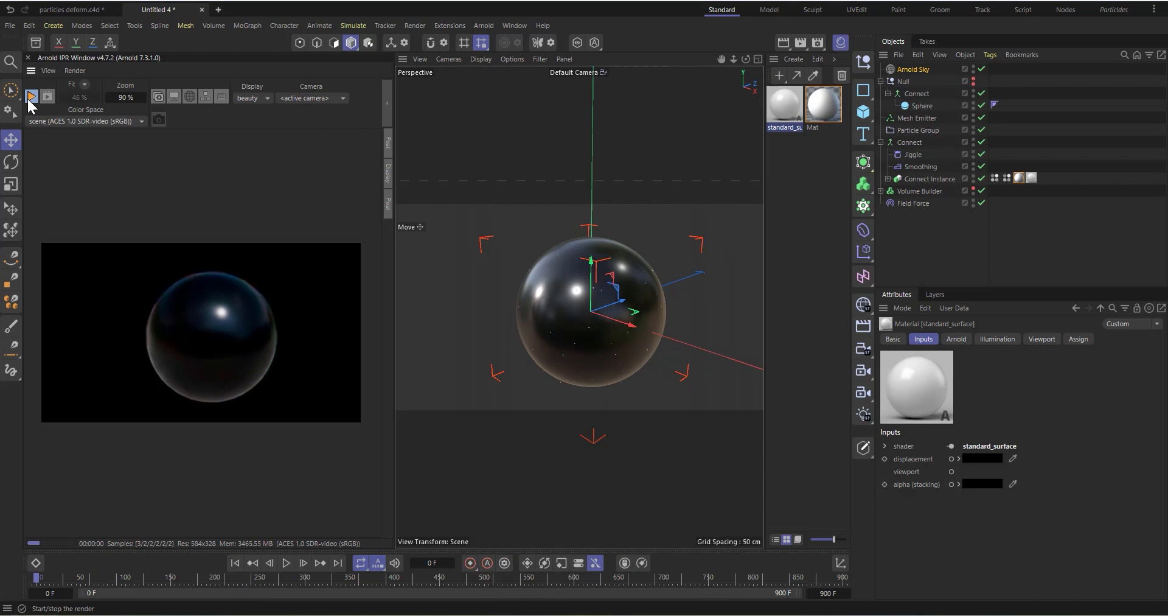
left_click(286, 562)
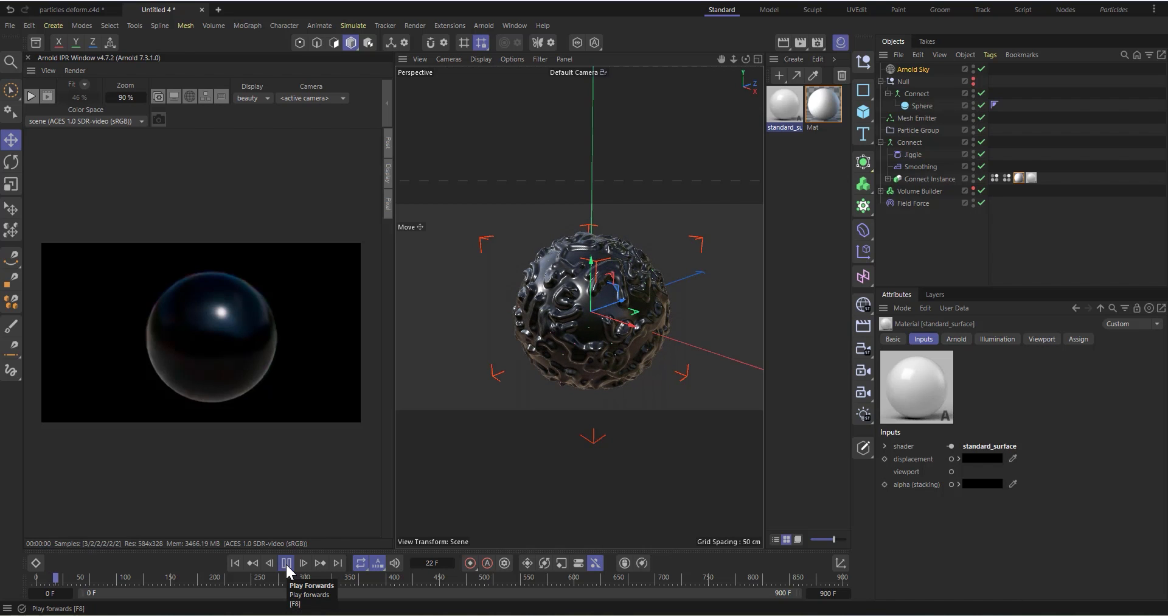
left_click(287, 564)
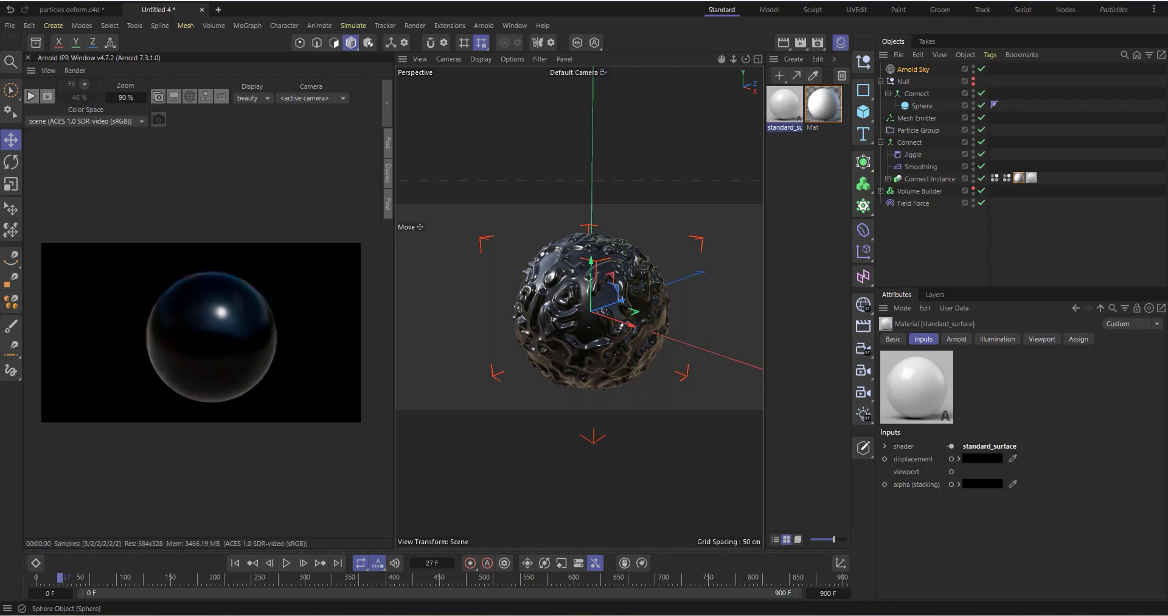
Bring the Node Editor back beside the IPR window and restart the Arnold live render
key("alt+Tab")
left_click_drag(350, 130, 525, 95)
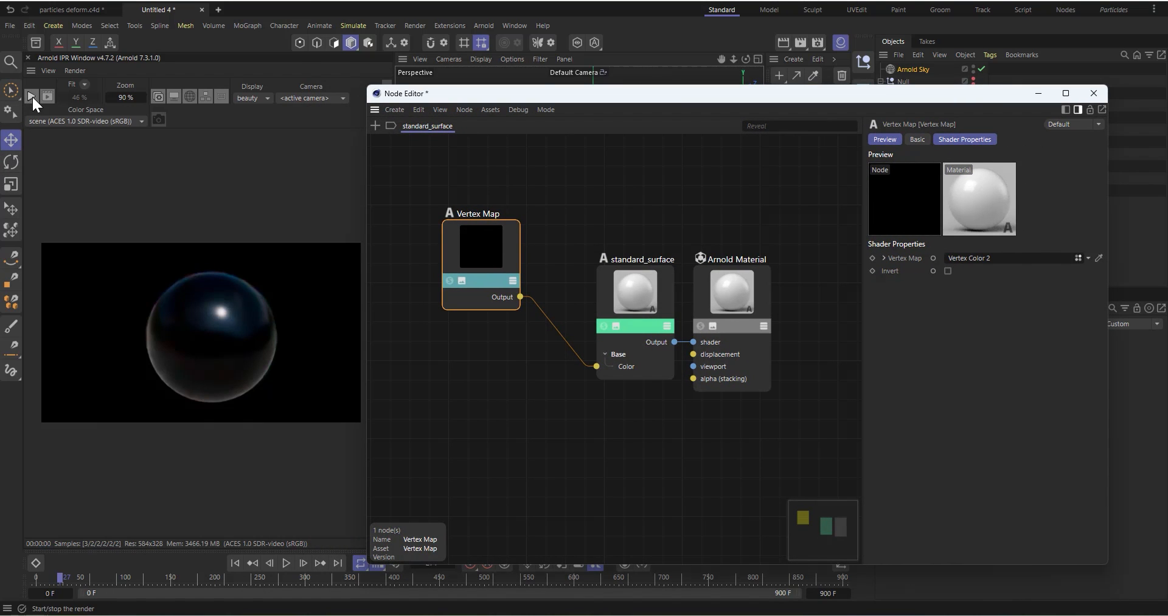
left_click(32, 96)
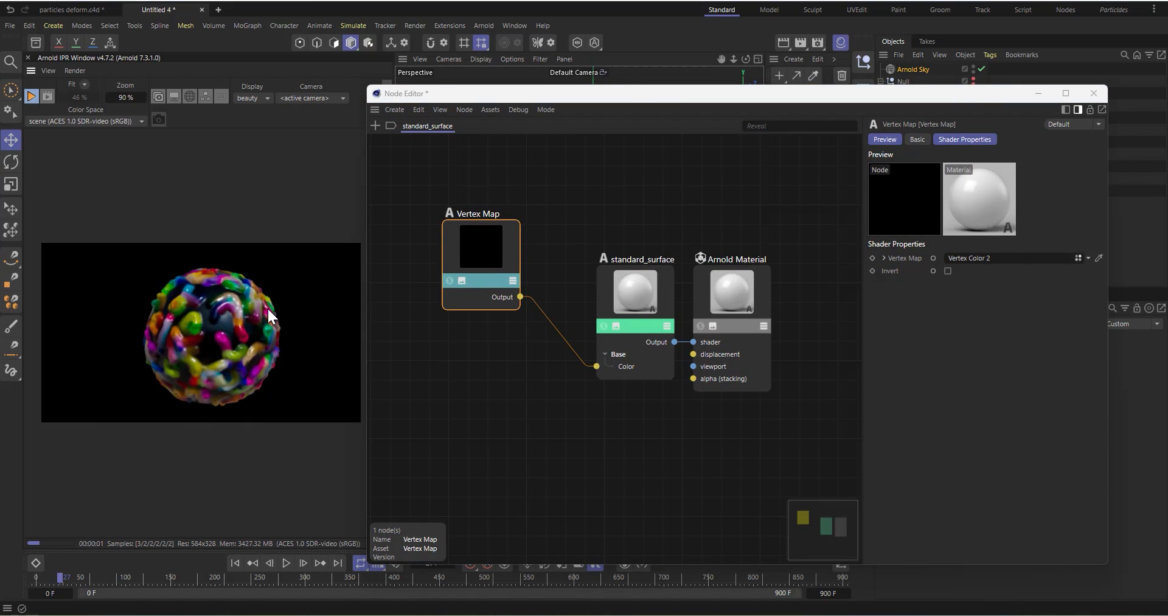
scroll(216, 301, "up", 1)
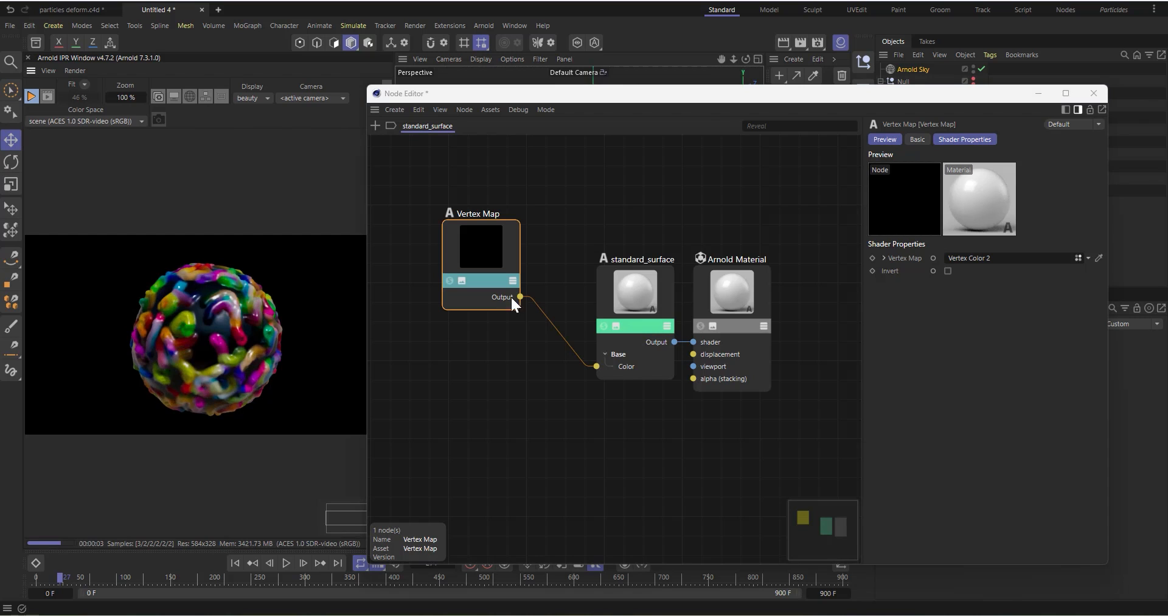
Move the Vertex Map node farther from standard_surface and enlarge the render preview to 200%
left_click_drag(481, 249, 461, 272)
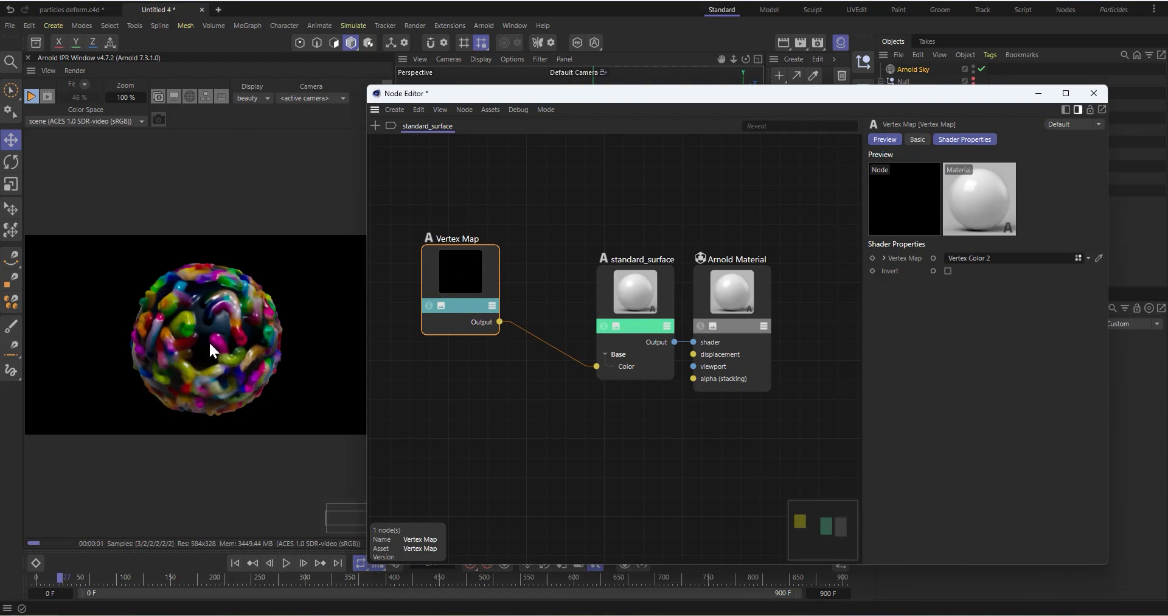
scroll(204, 342, "up", 3)
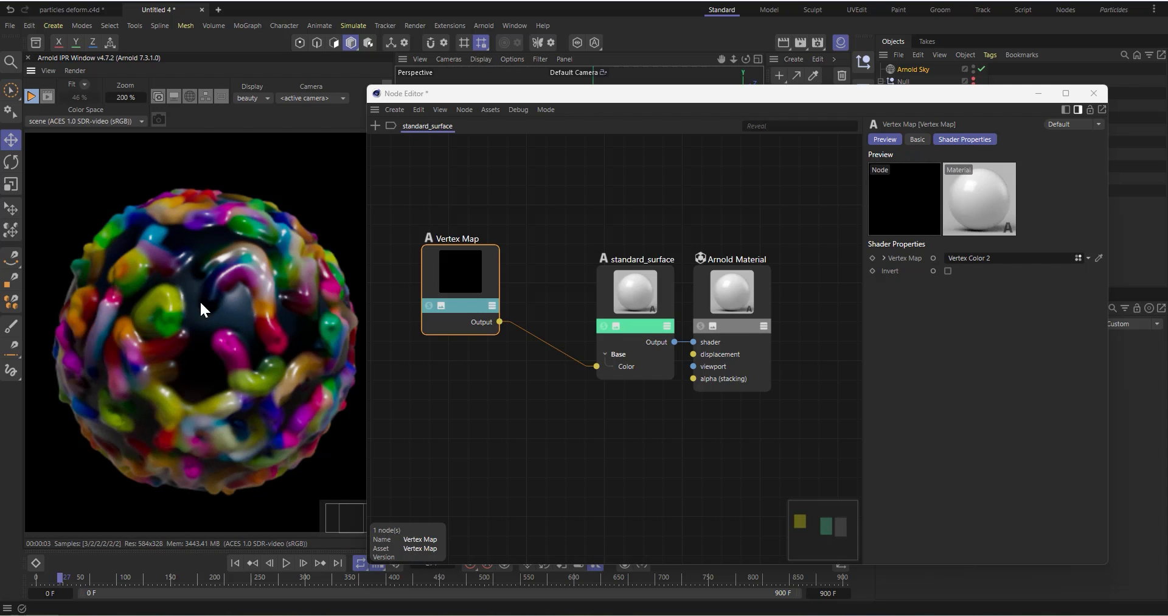
left_click_drag(470, 275, 437, 264)
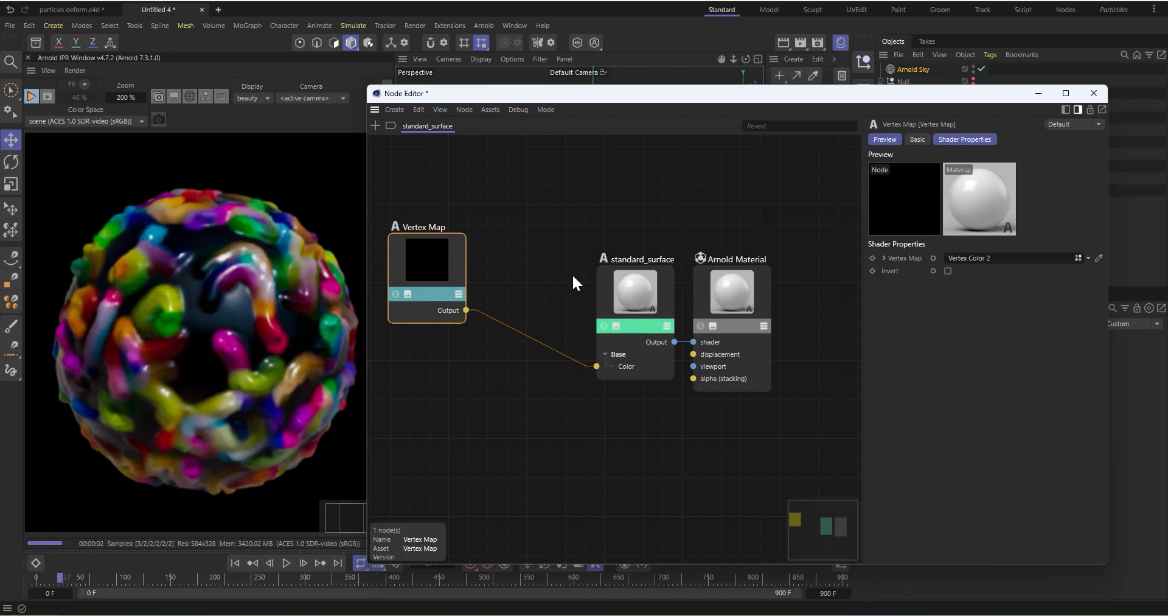
left_click(560, 198)
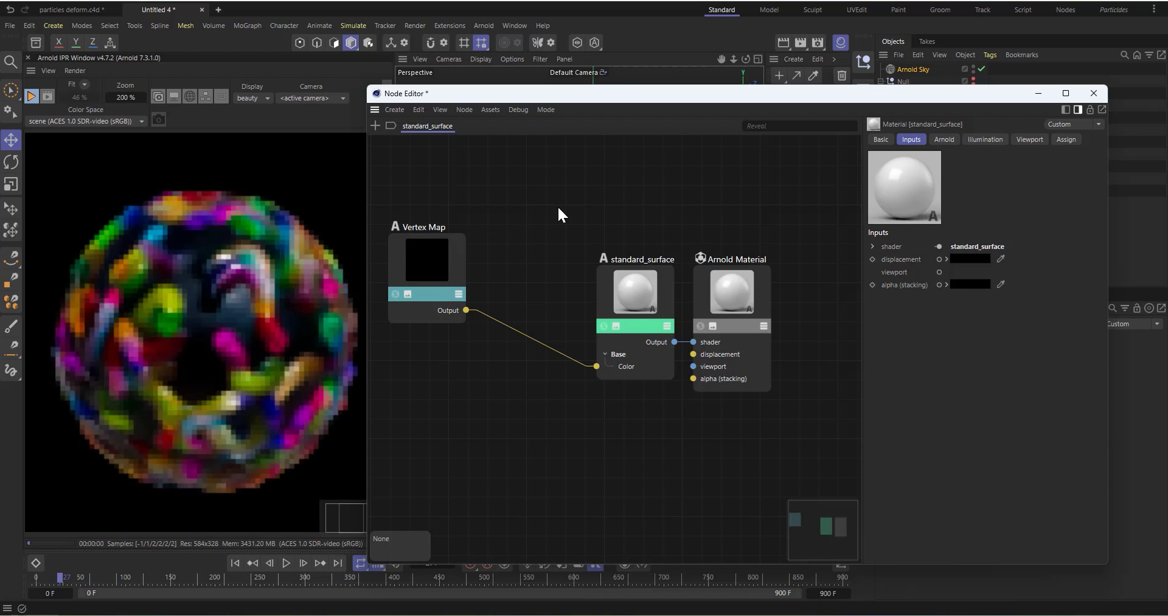
double_click(559, 209)
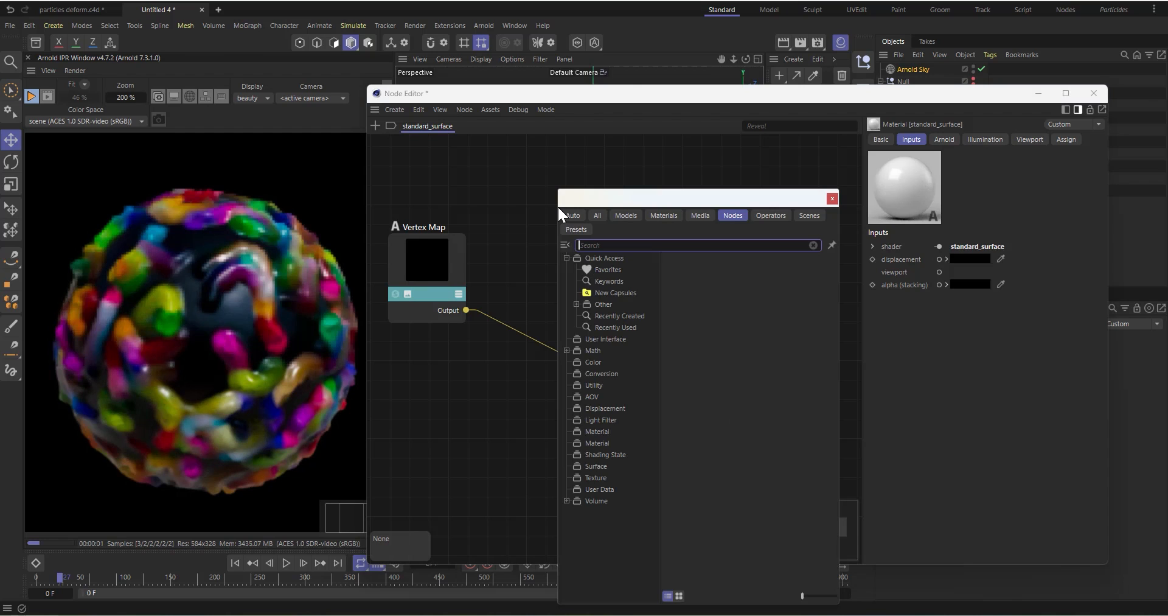
type("user")
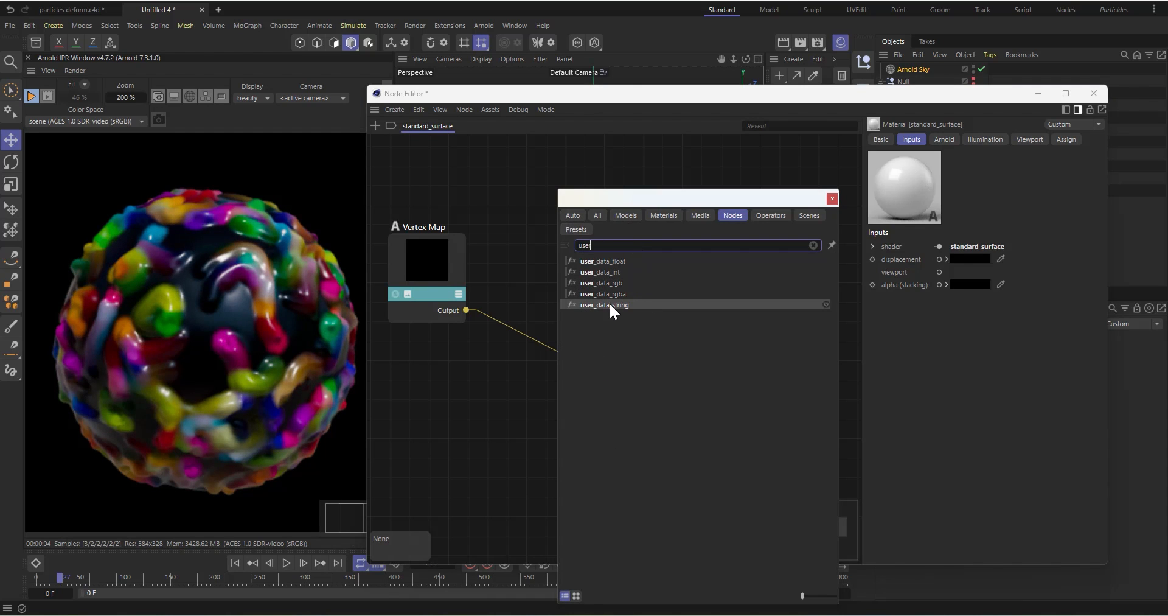
left_click(500, 163)
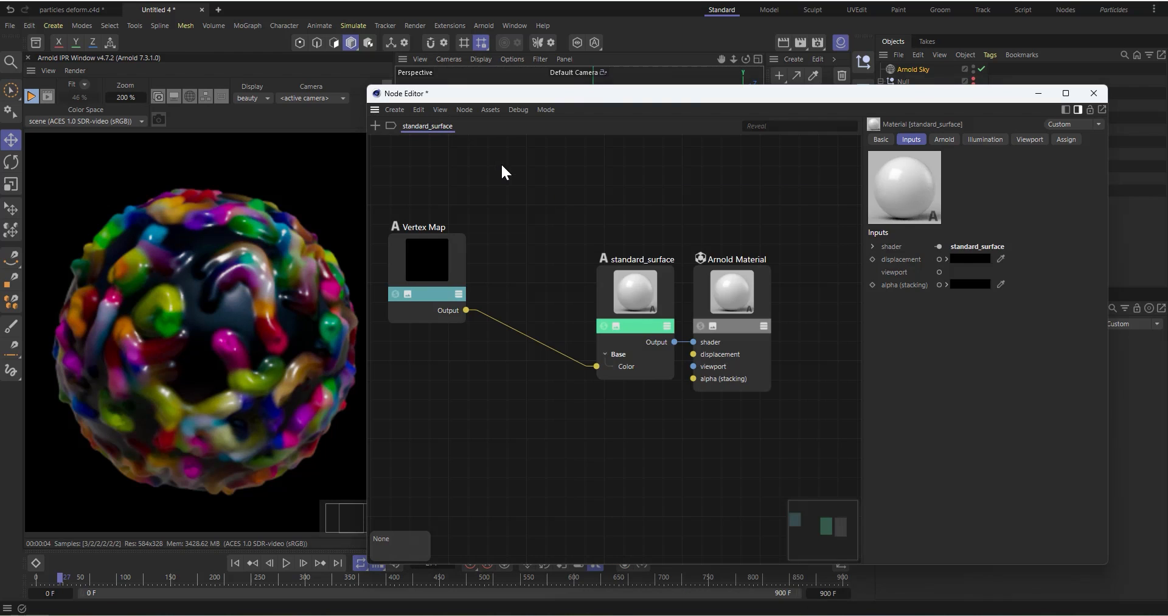
Insert a layer_rgba node before standard_surface's Base Color, with the Vertex Map output feeding its Layer 2 input
double_click(556, 250)
type("le")
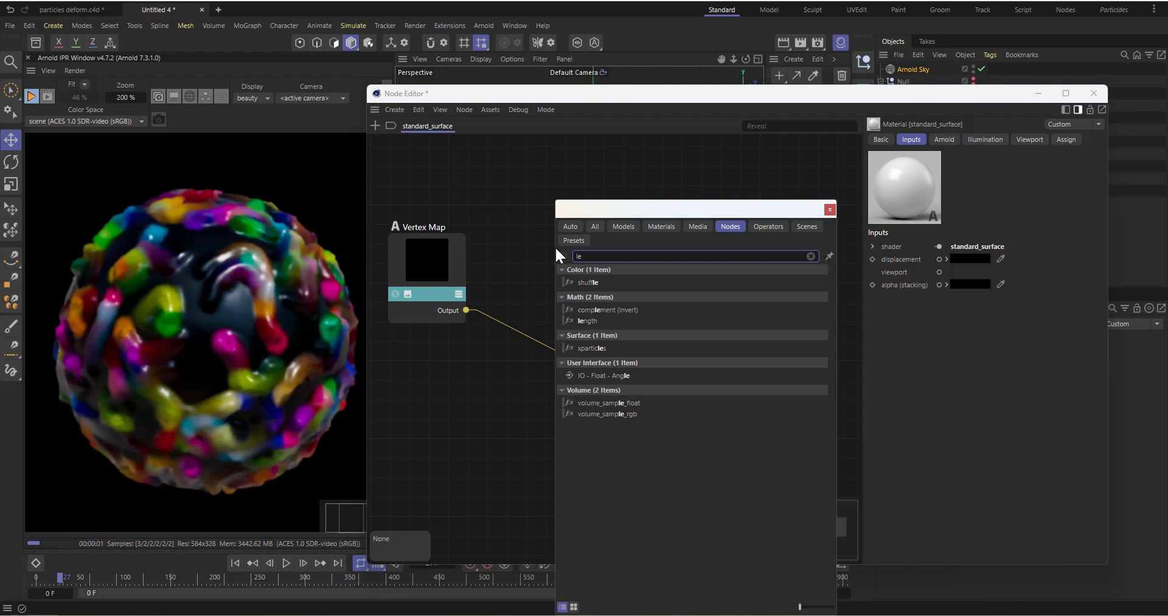
key("BackSpace")
type("ayer")
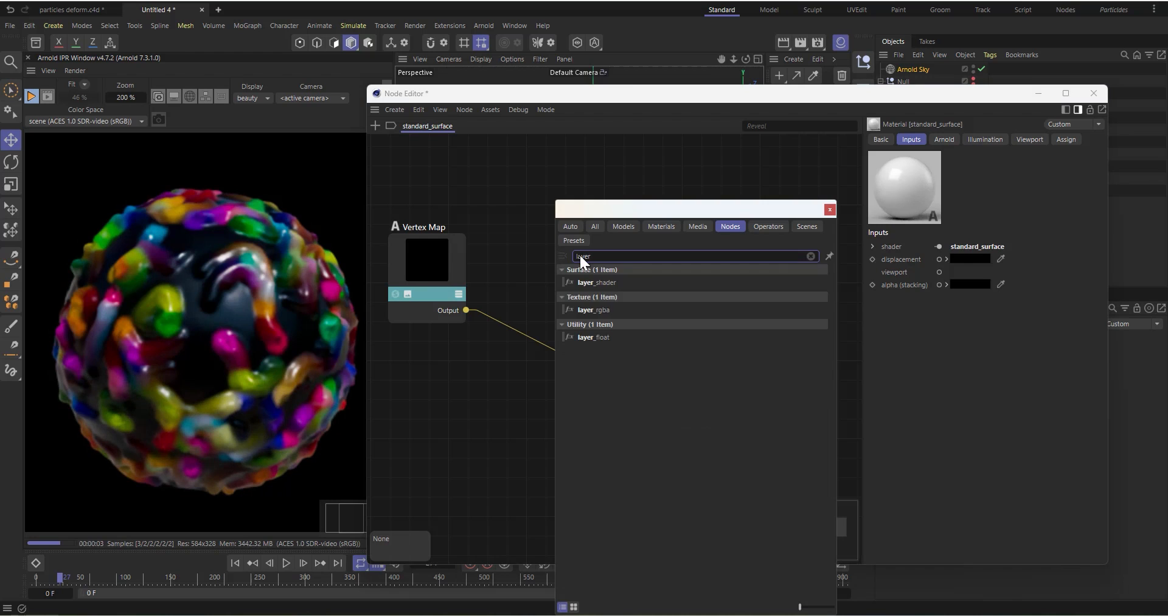
left_click_drag(608, 310, 597, 367)
left_click_drag(497, 371, 526, 346)
left_click_drag(437, 297, 491, 400)
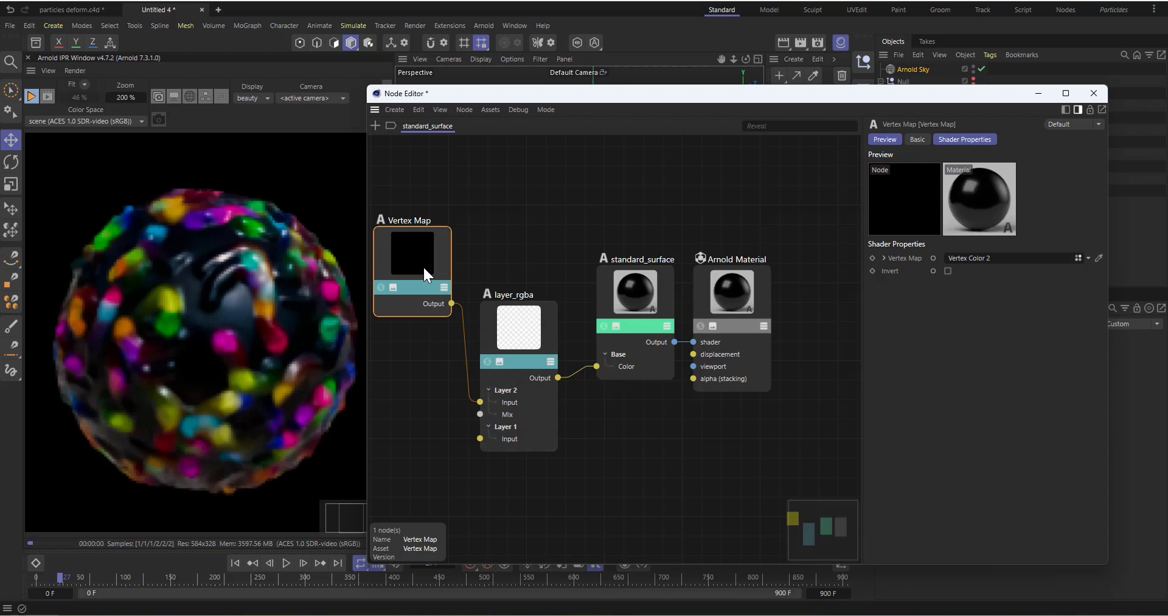
left_click_drag(424, 263, 417, 262)
Set the Layer 1 input colour of the layer_rgba node to dark blue, RGB 0, 1, 64
left_click(515, 429)
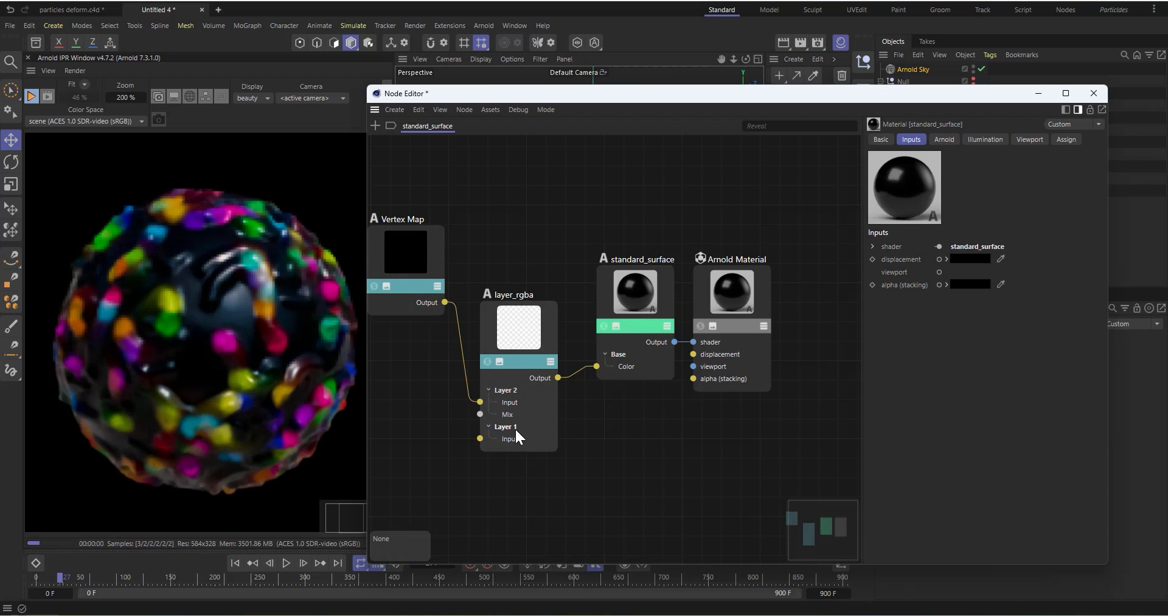
left_click(518, 319)
scroll(905, 500, "down", 1)
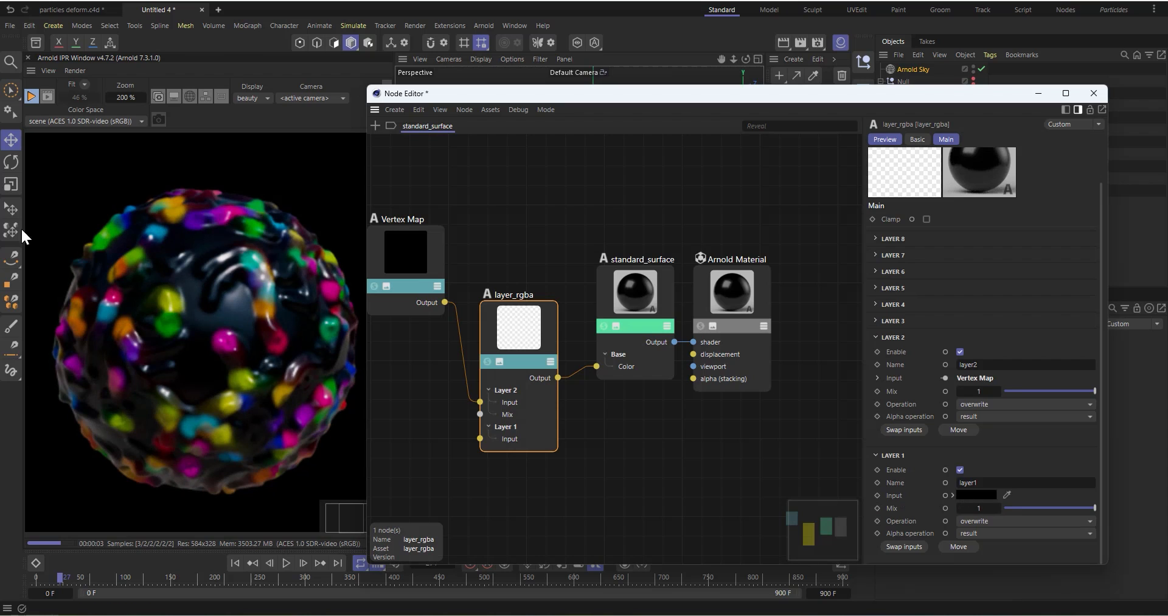
left_click(961, 495)
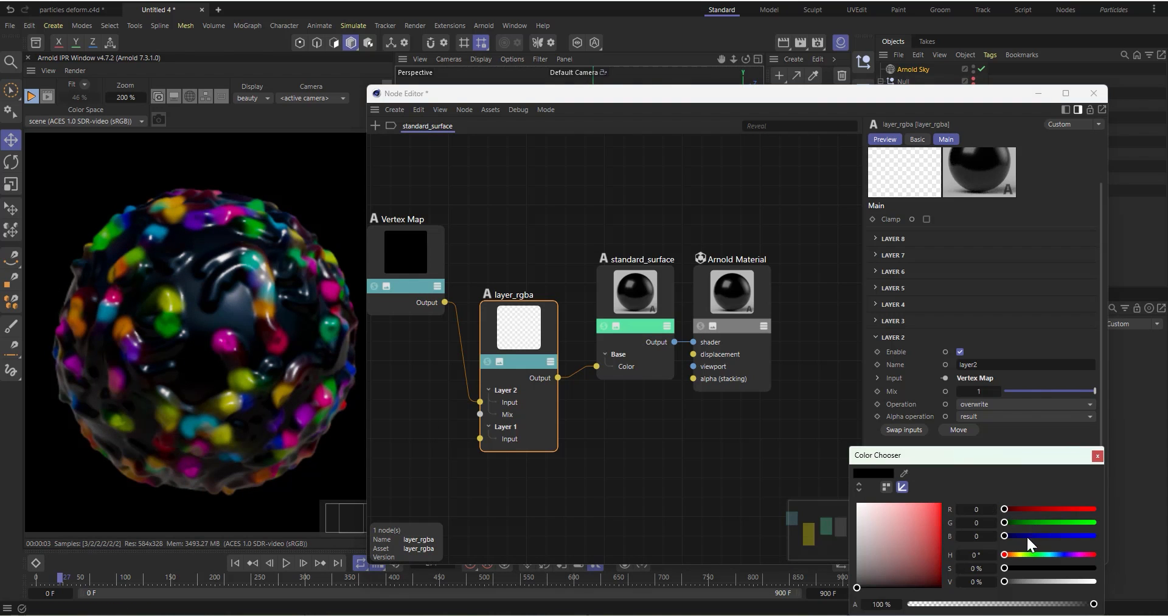
left_click_drag(1014, 535, 1027, 536)
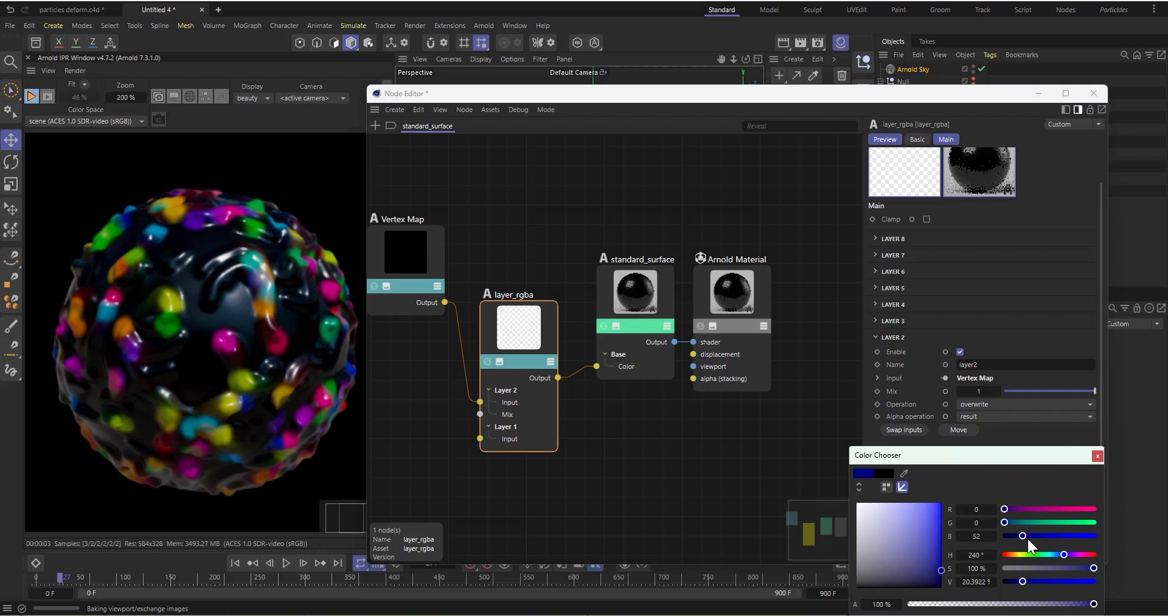
left_click(1010, 552)
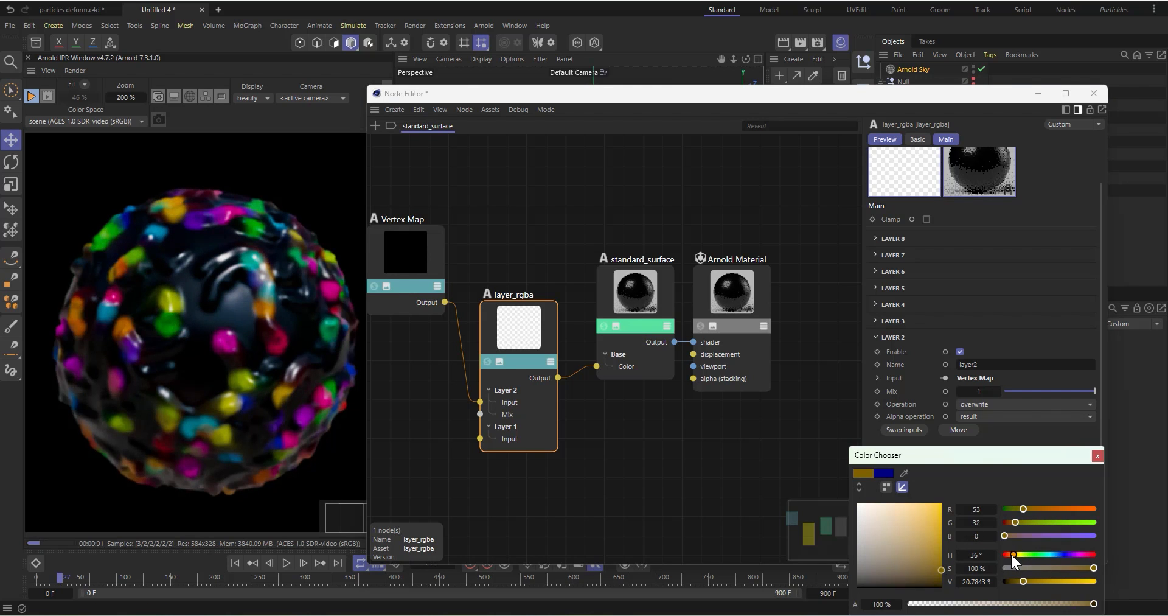
left_click_drag(1011, 553, 1016, 553)
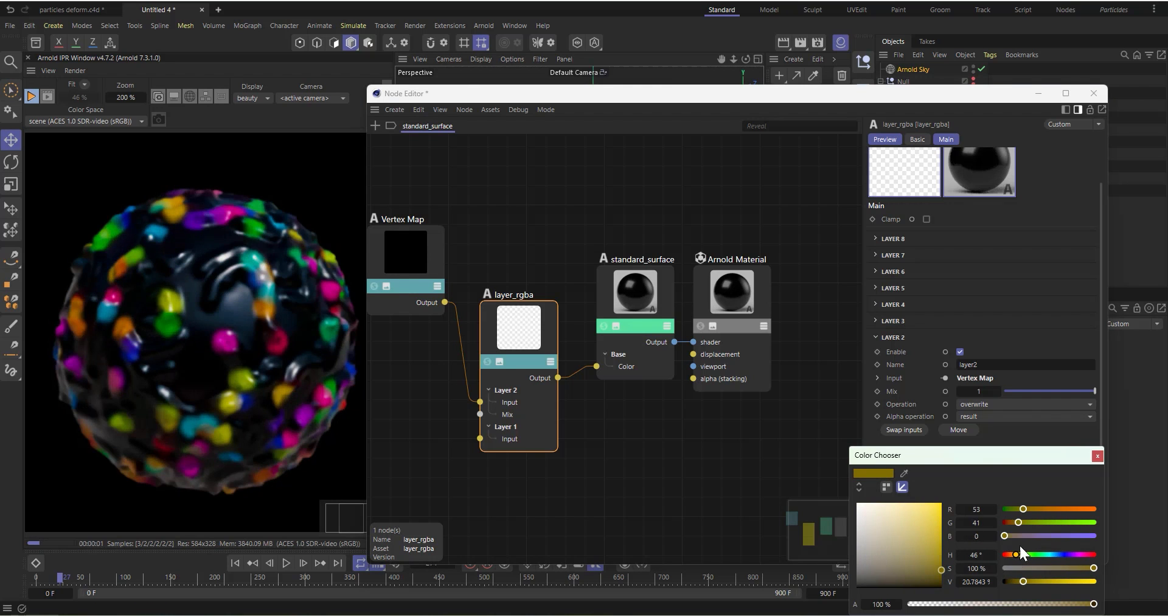
left_click(1063, 554)
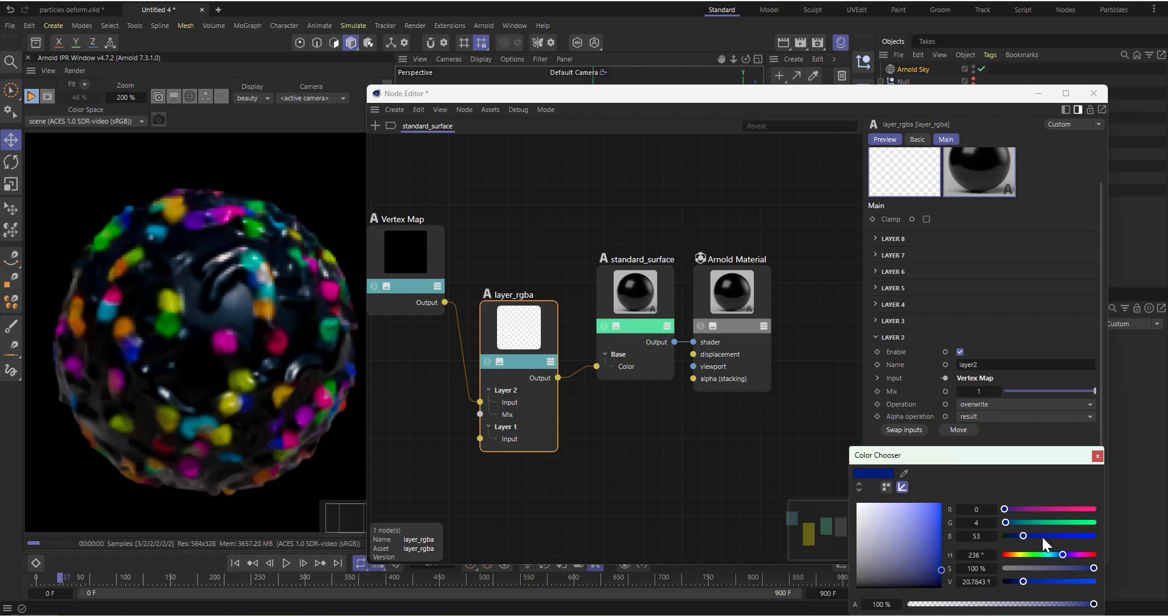
left_click(1027, 581)
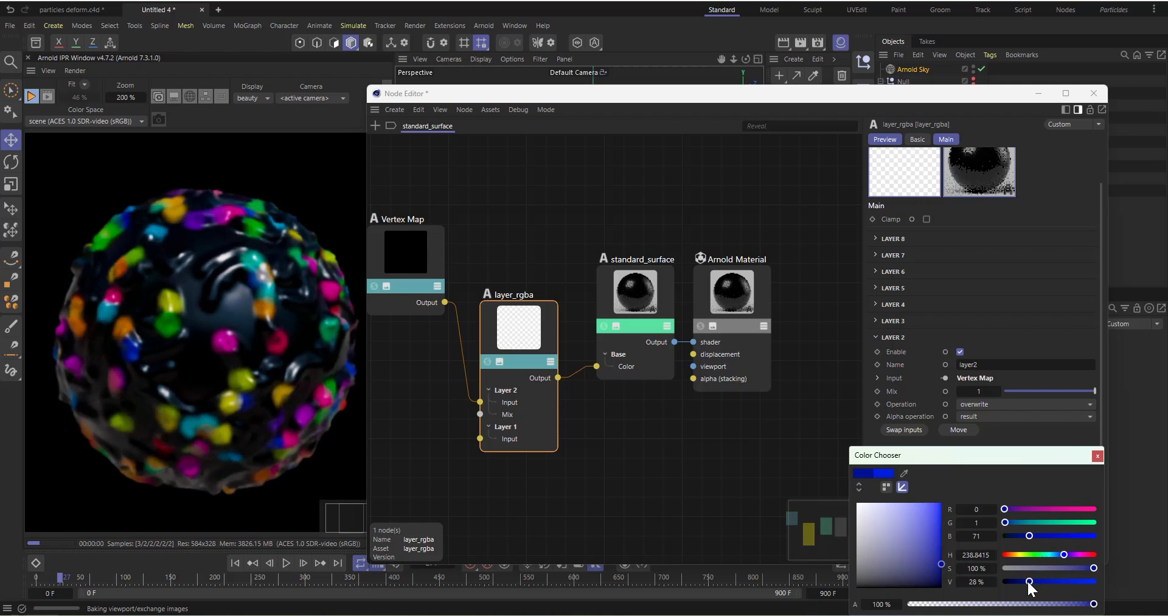
left_click_drag(989, 460, 904, 354)
left_click(973, 357)
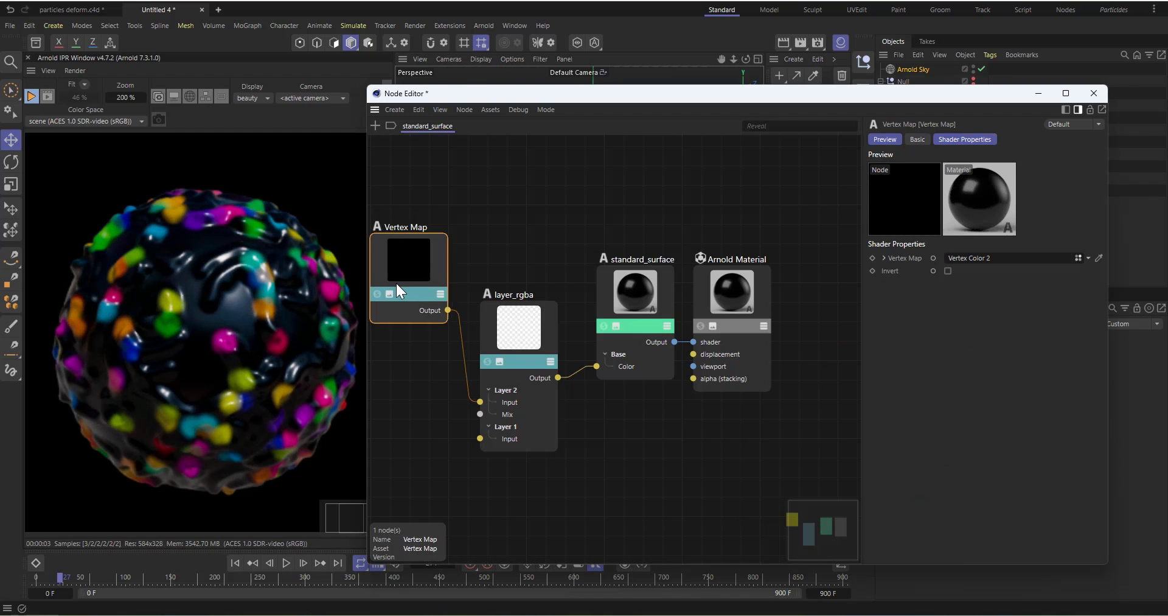
Line up the Vertex Map and layer_rgba nodes and set Layer 2's operation to screen
left_click_drag(396, 283, 399, 311)
left_click_drag(518, 336, 525, 297)
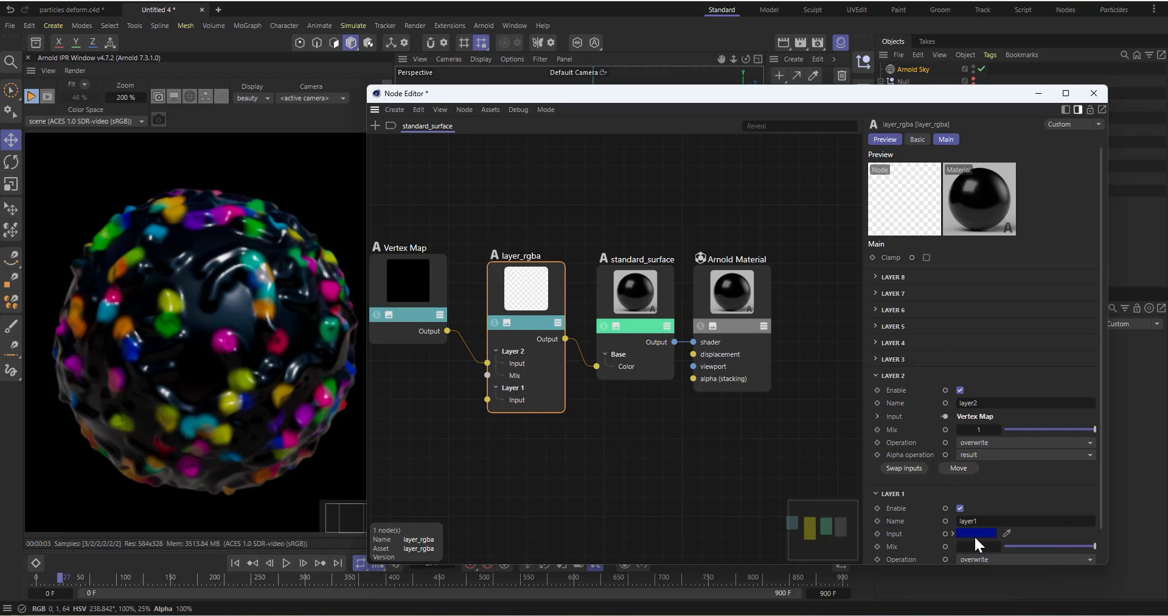
left_click(980, 442)
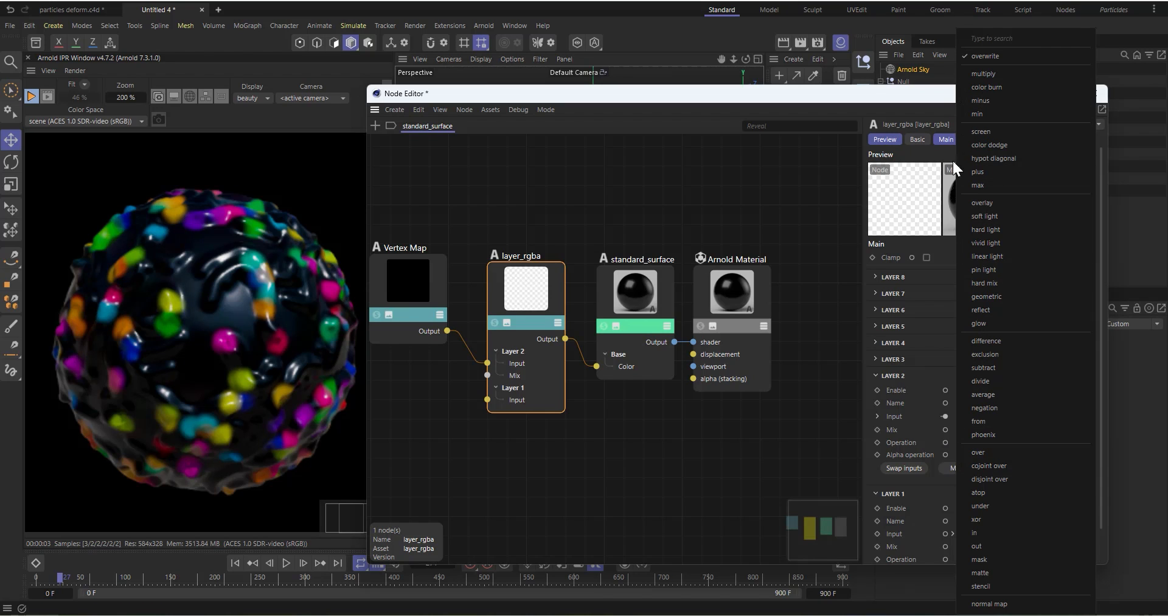
left_click(984, 130)
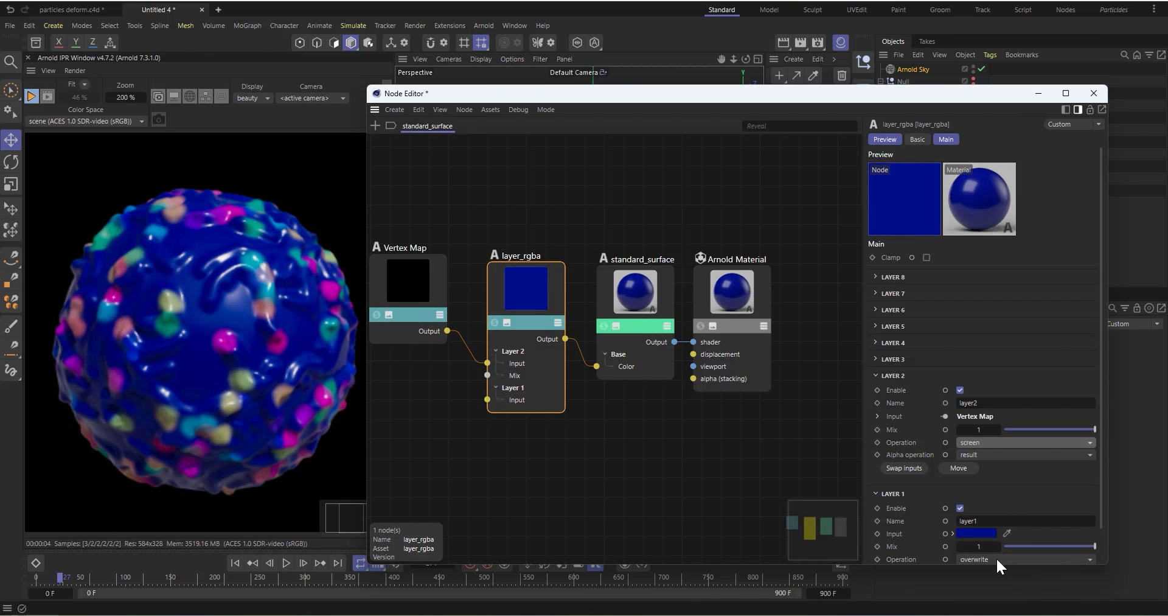
Change the Layer 1 input colour of the layer_rgba node to dark purple, RGB 7, 0, 23
left_click(981, 532)
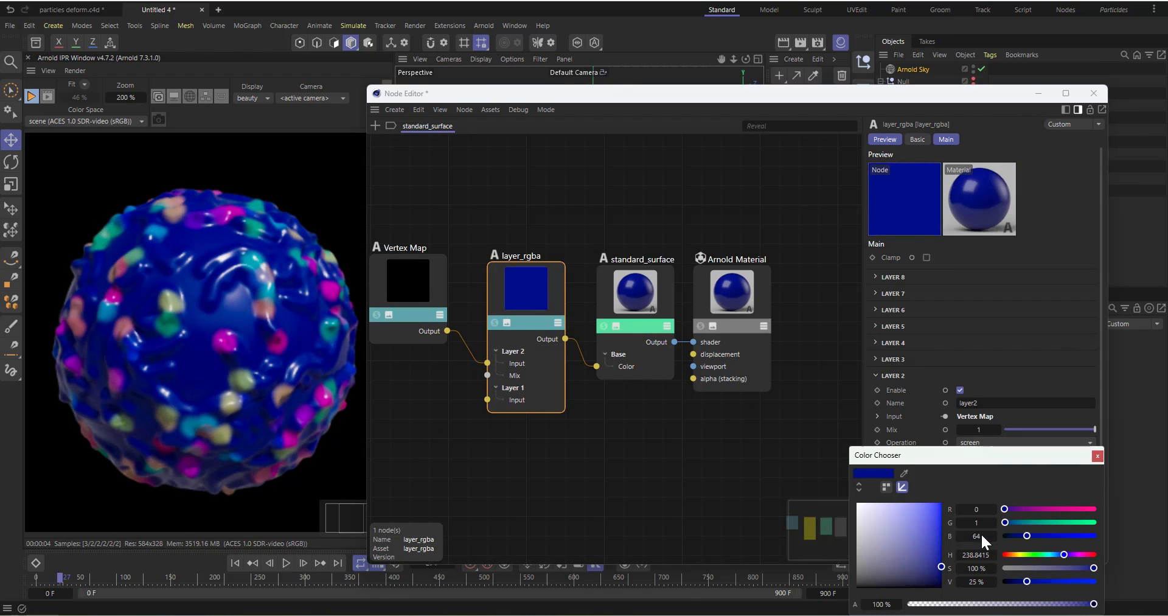
left_click(1031, 553)
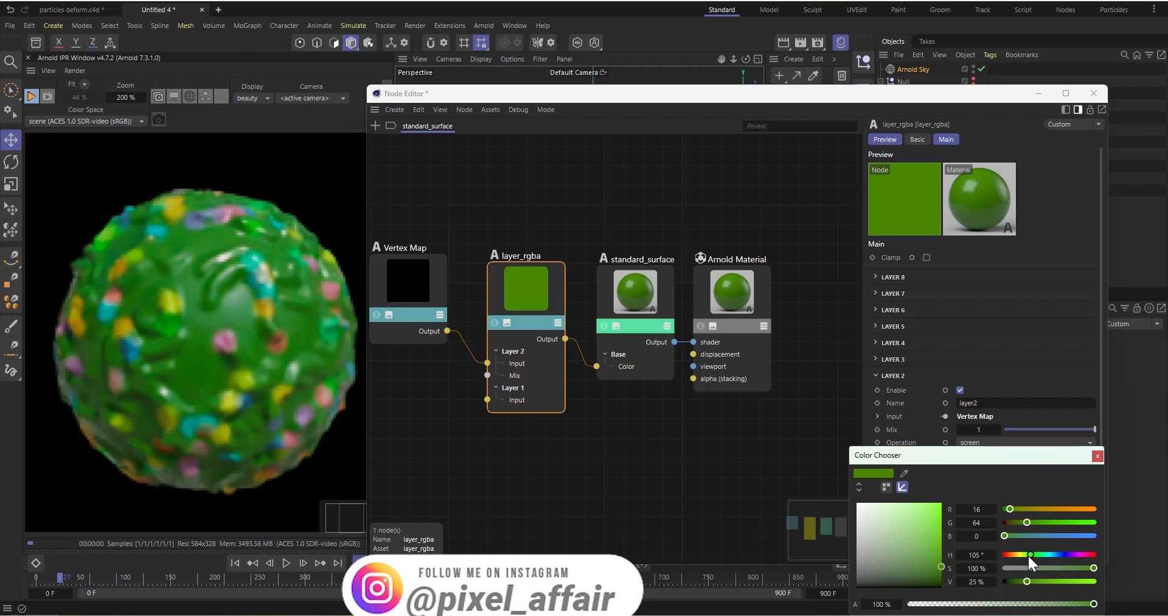
left_click(1072, 553)
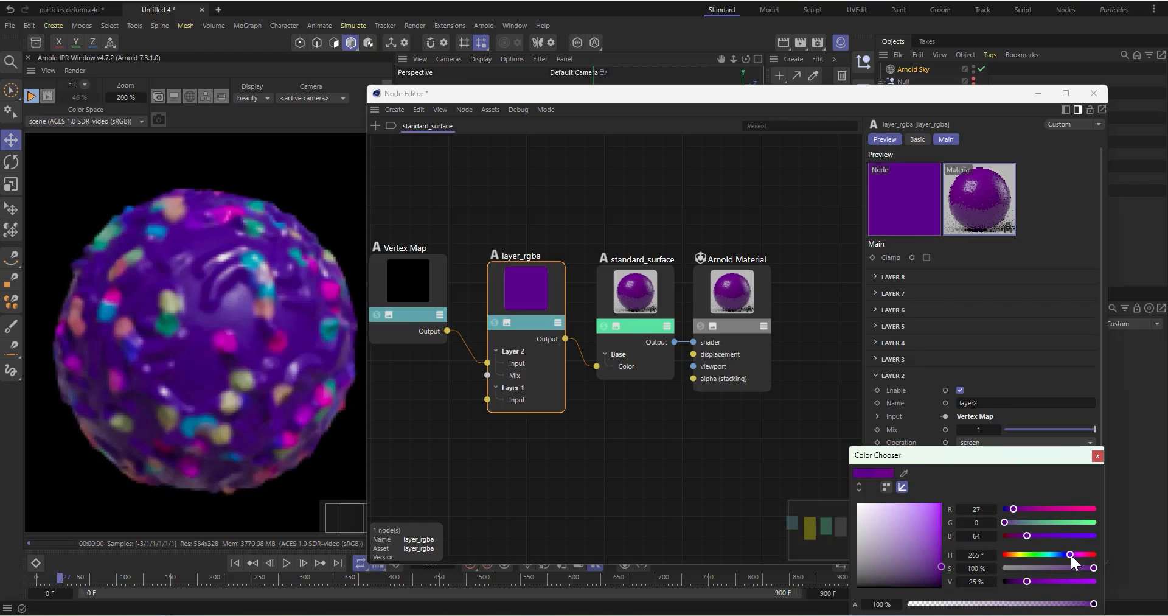
left_click_drag(1071, 553, 1055, 535)
left_click(1083, 536)
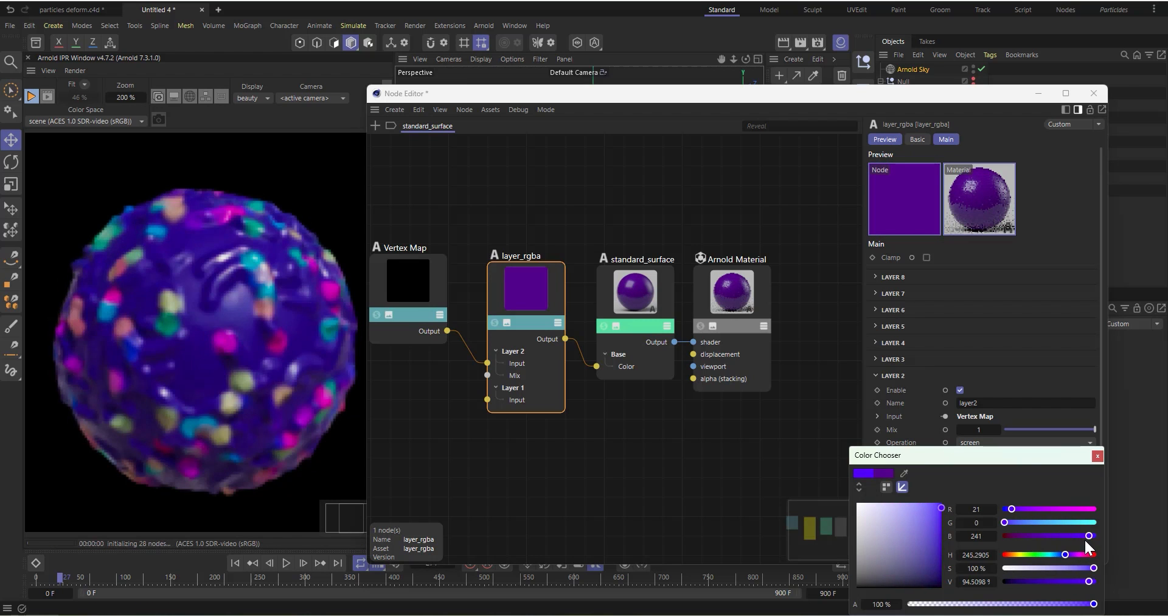
left_click(1026, 582)
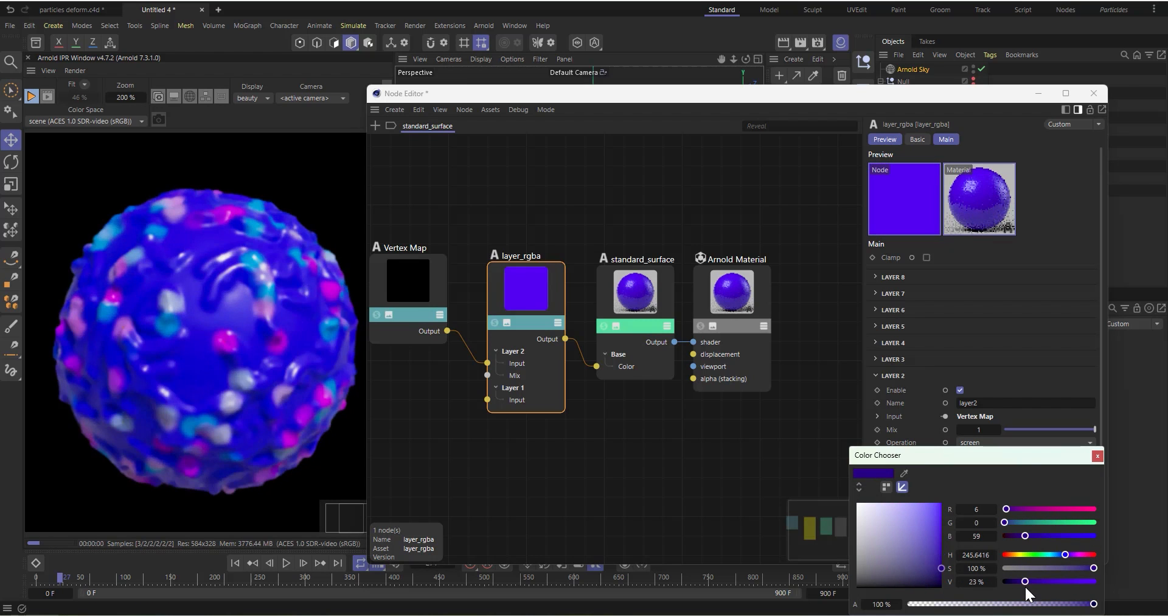
left_click(1068, 553)
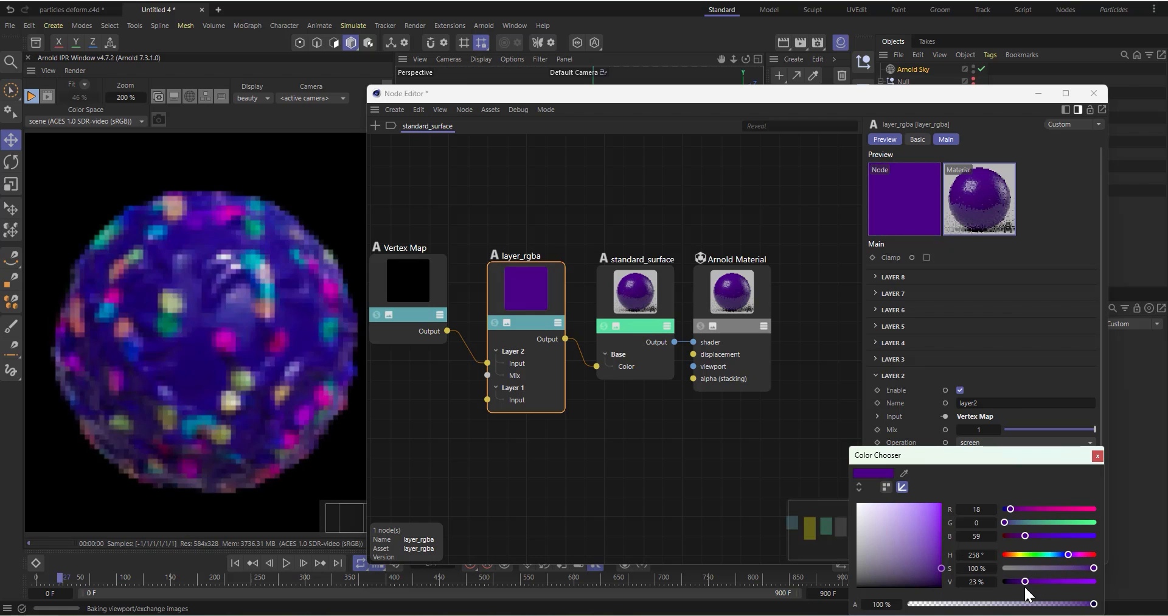
left_click_drag(1024, 583, 1012, 583)
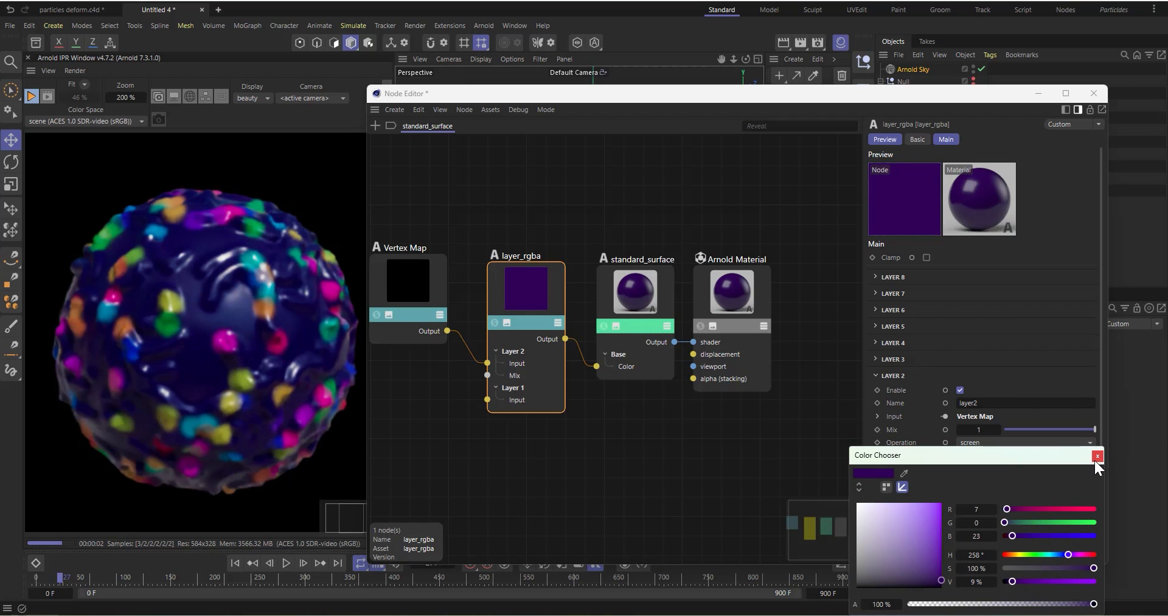
left_click_drag(990, 455, 903, 392)
left_click(1010, 393)
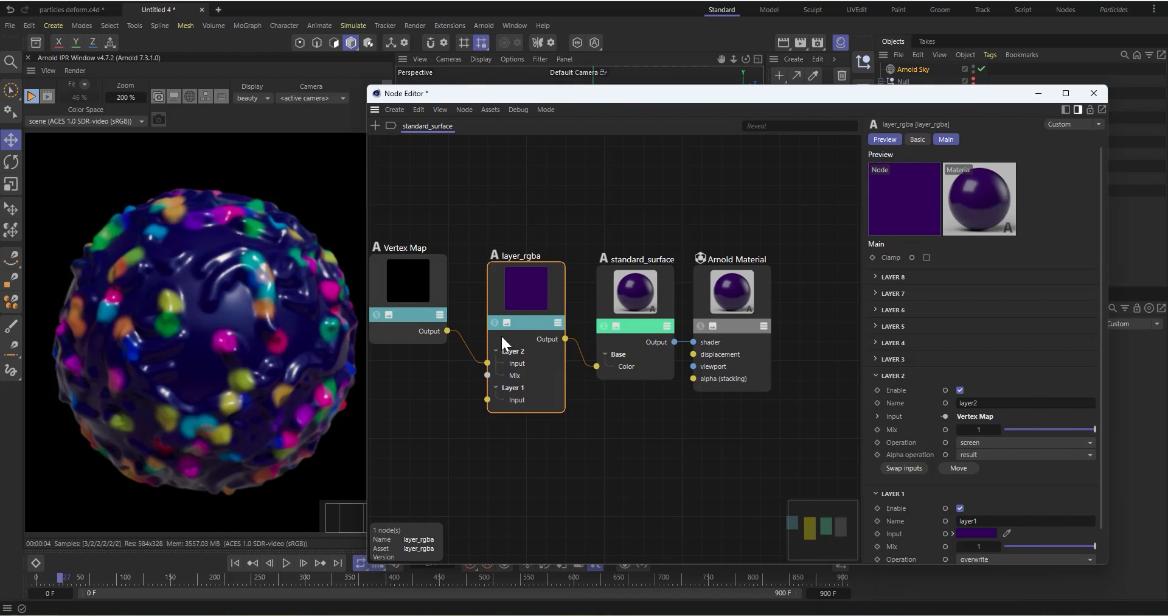
Move the Vertex Map and layer_rgba nodes higher in the graph and connect Vertex Map's output to standard_surface's Emission Color
left_click_drag(501, 334, 490, 306)
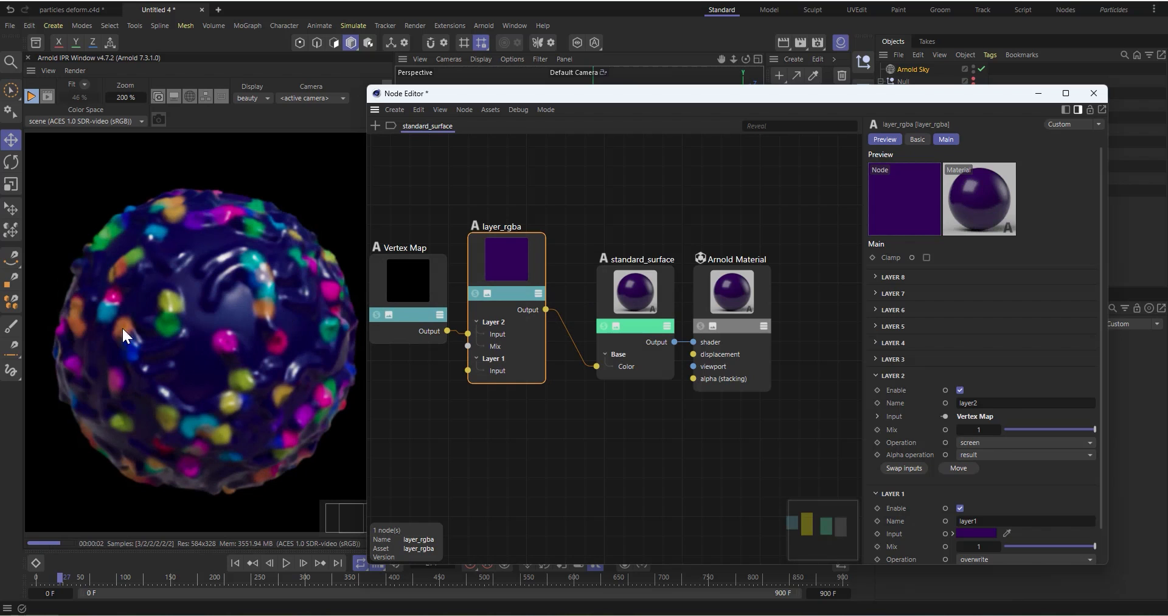
left_click_drag(428, 301, 431, 285)
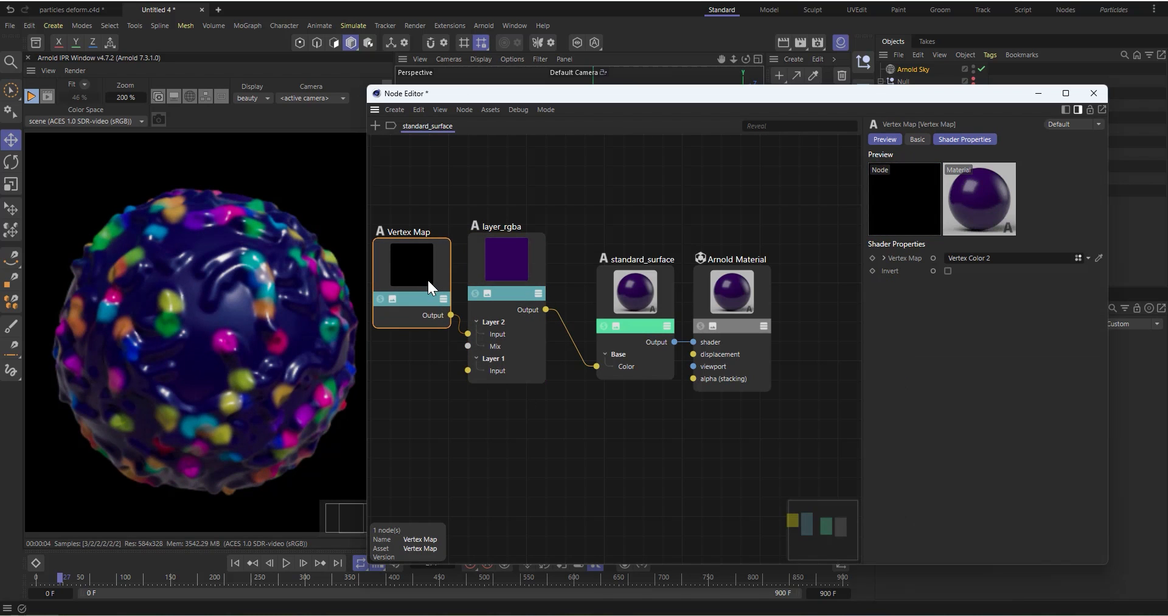
left_click_drag(509, 291, 506, 280)
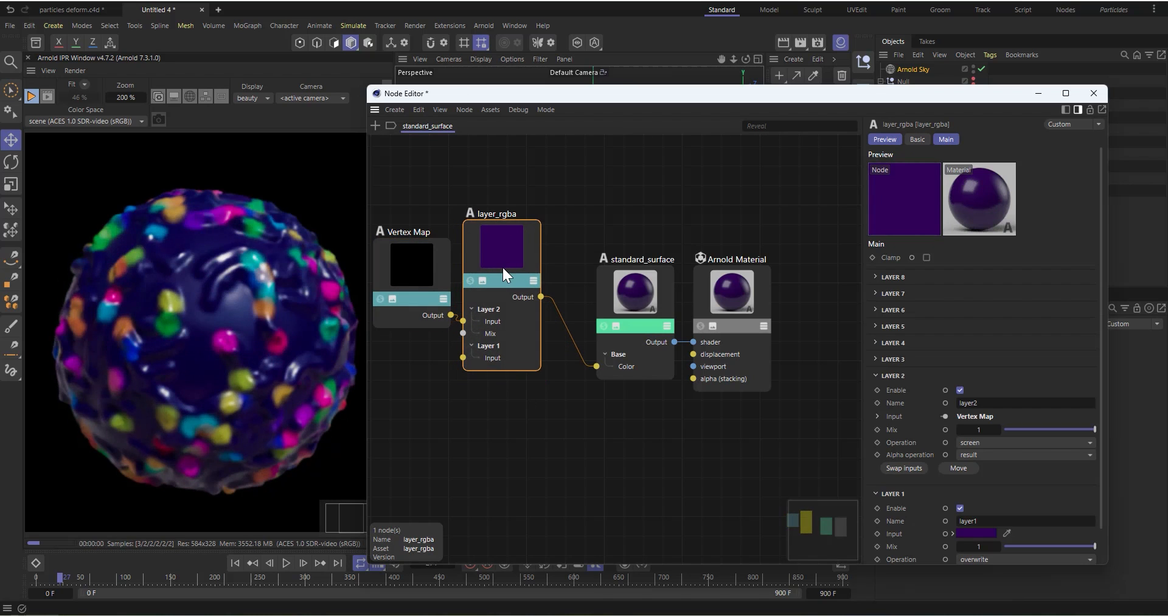
left_click_drag(451, 313, 615, 376)
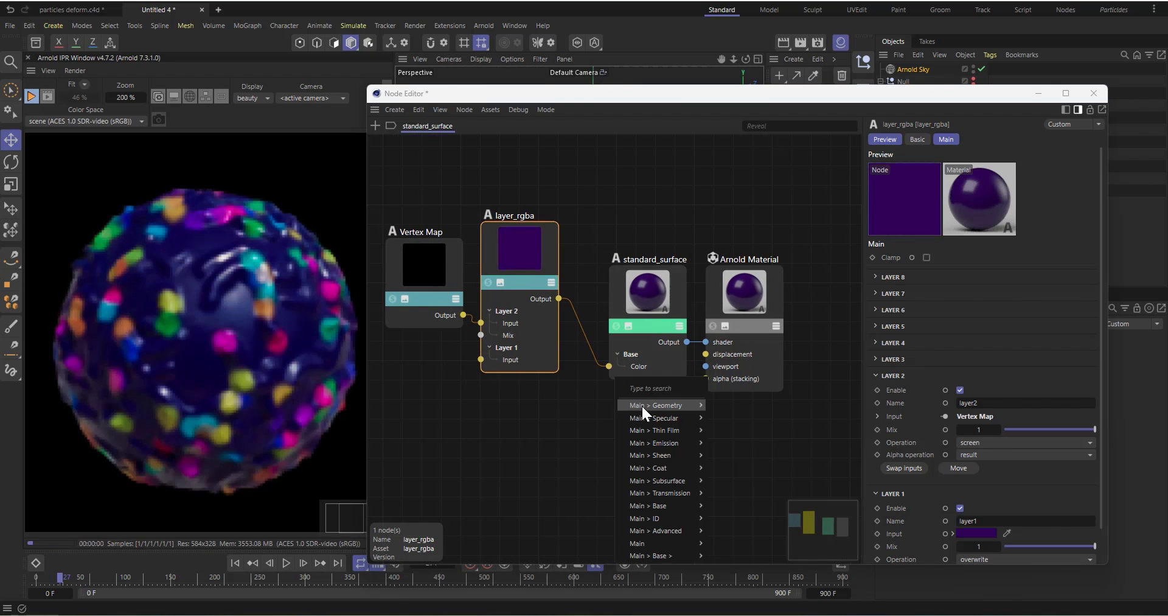
left_click(432, 312)
left_click(433, 313)
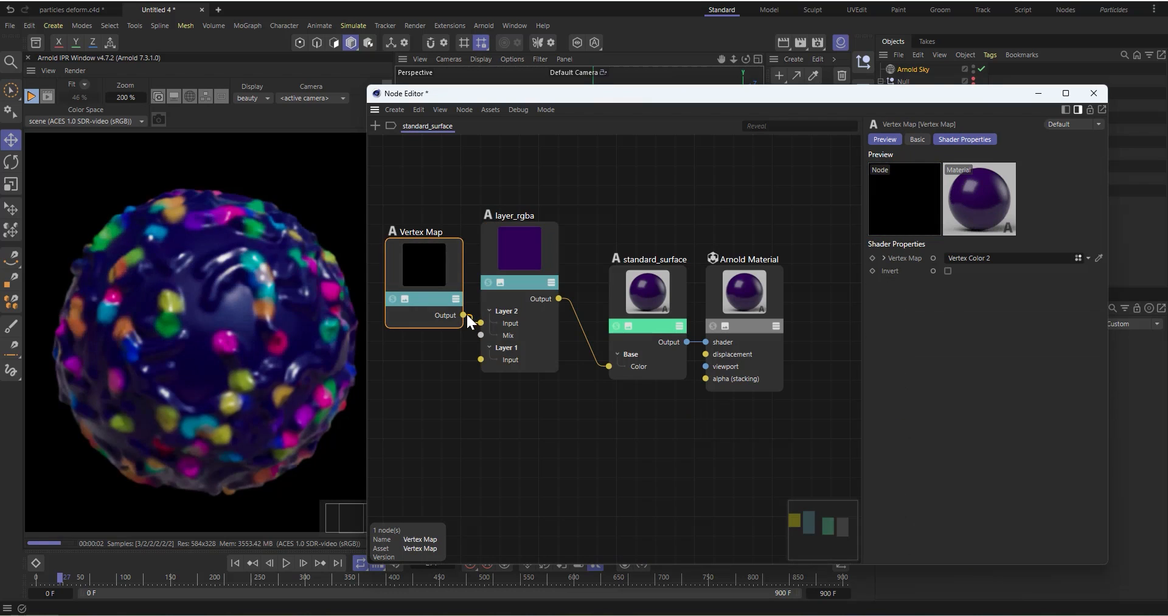
left_click_drag(465, 313, 615, 374)
mouse_move(665, 444)
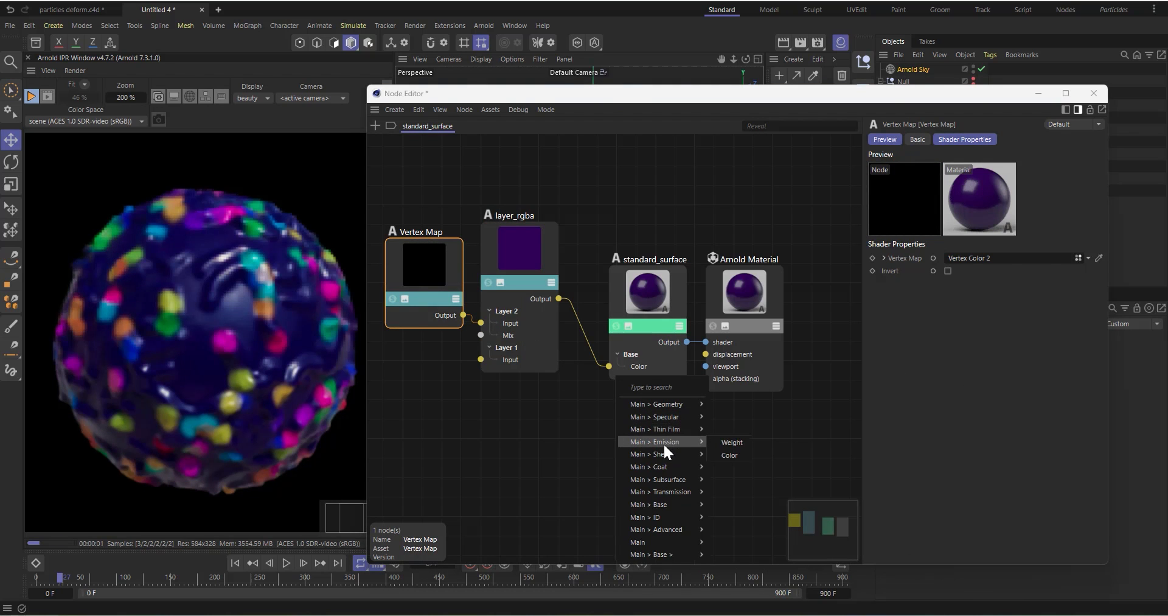
left_click(733, 454)
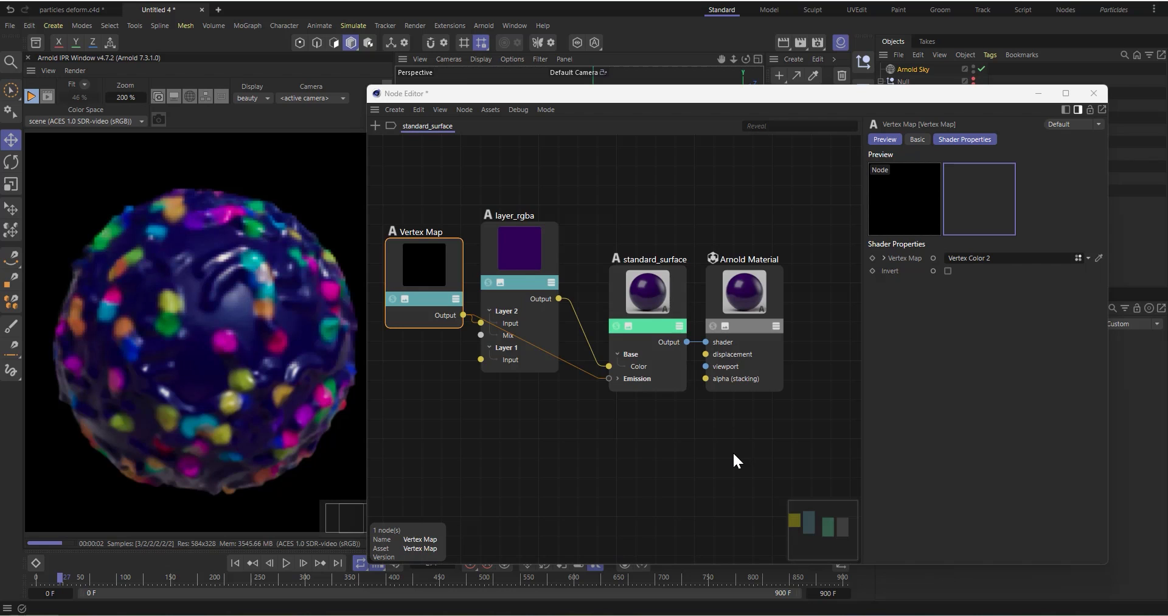
Set the Emission weight of the standard_surface node to 1
left_click(659, 369)
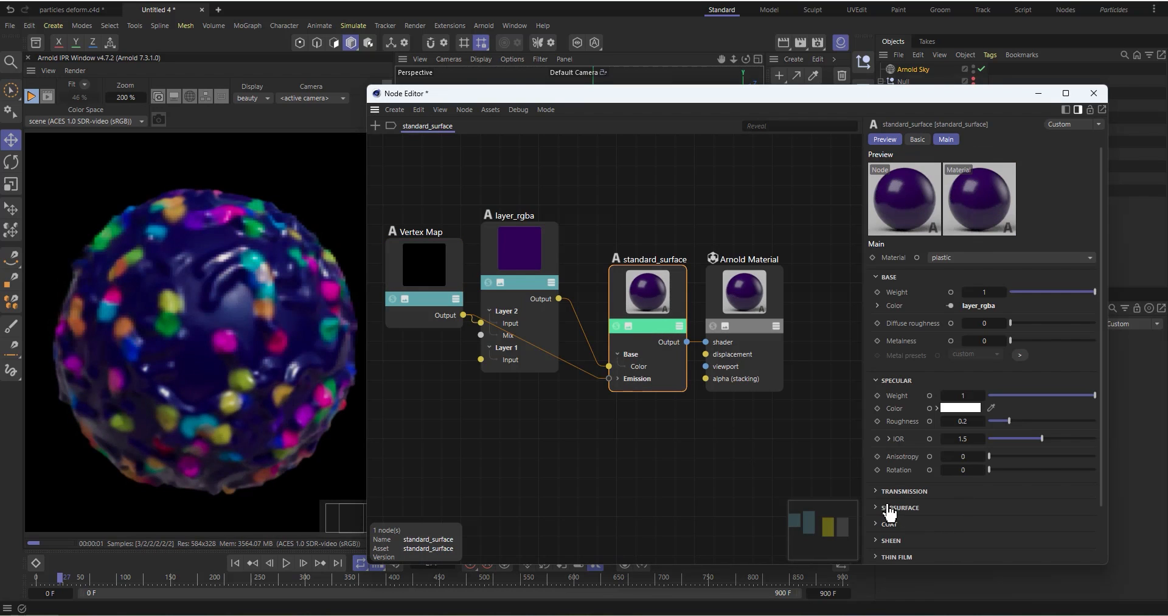
scroll(890, 513, "down", 2)
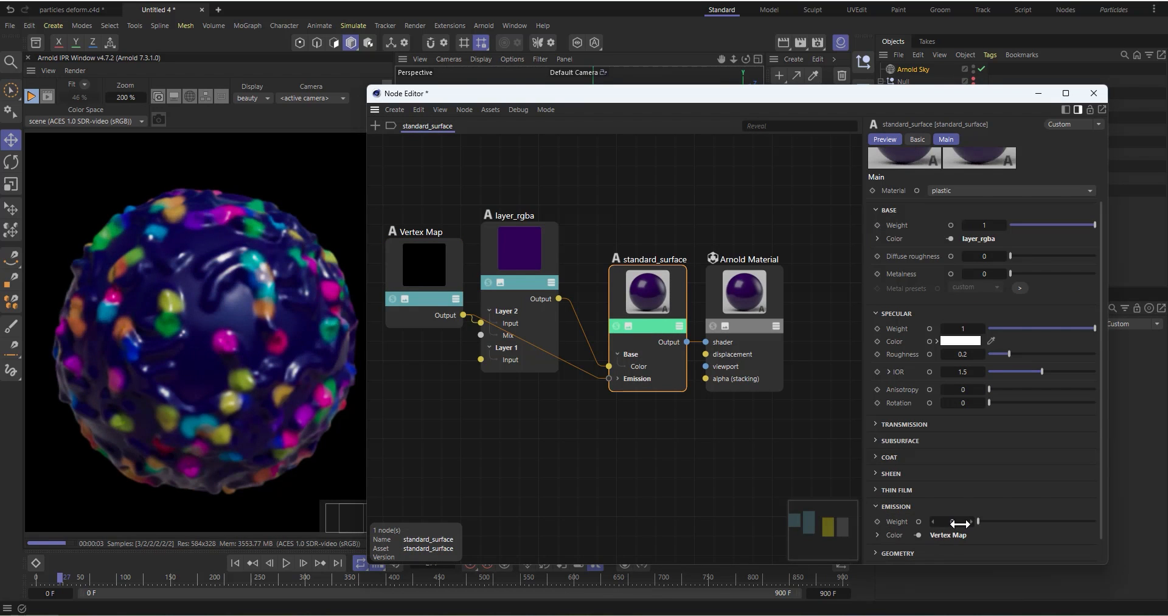
left_click_drag(980, 519, 998, 522)
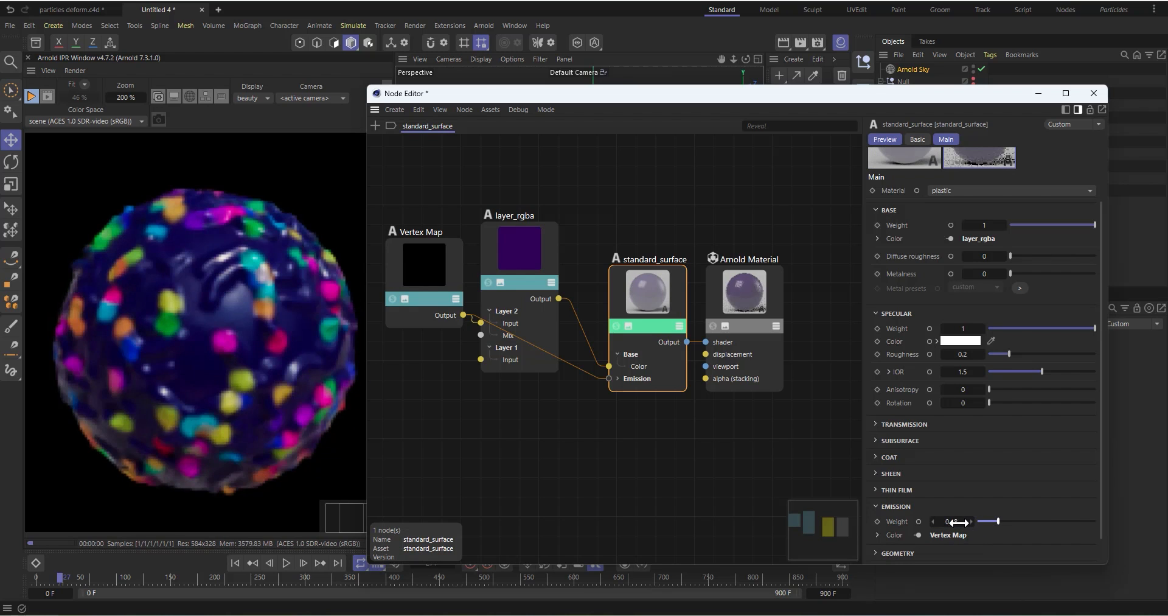
double_click(957, 522)
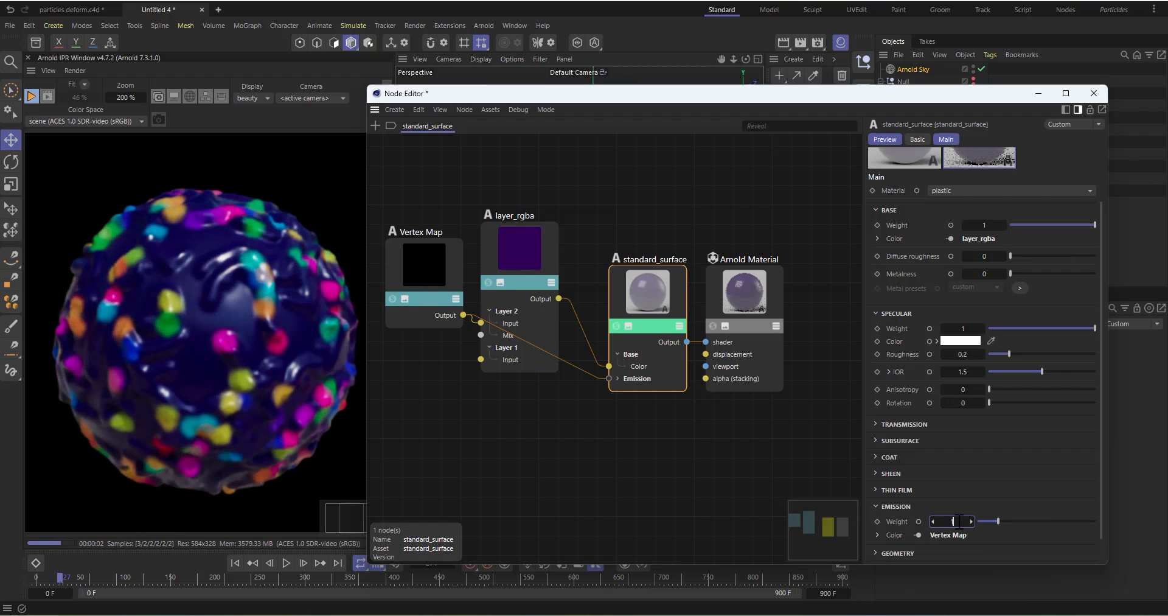
type("1")
key("Return")
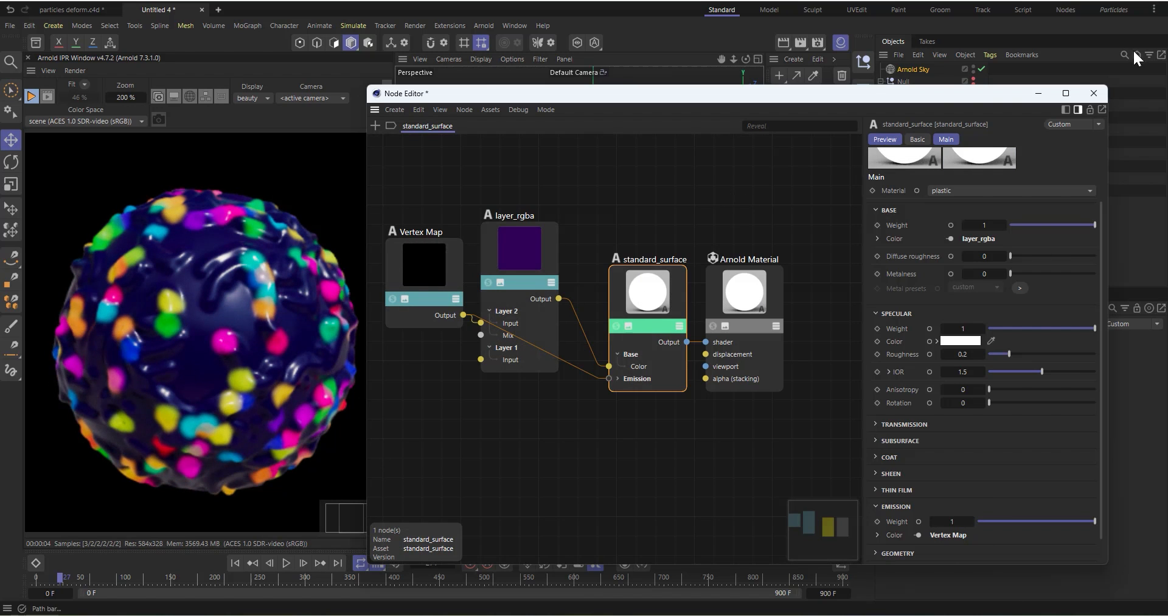
Move the Node Editor aside, pause the Arnold IPR, and play the simulation from frame 0 to frame 33
left_click_drag(937, 95, 1167, 97)
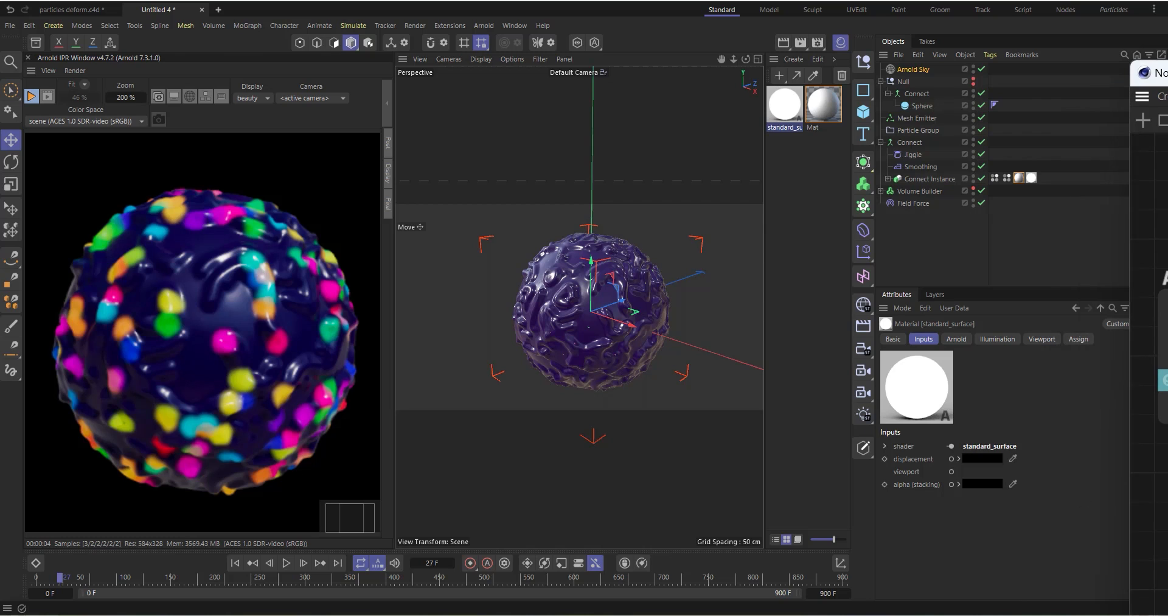
left_click(235, 562)
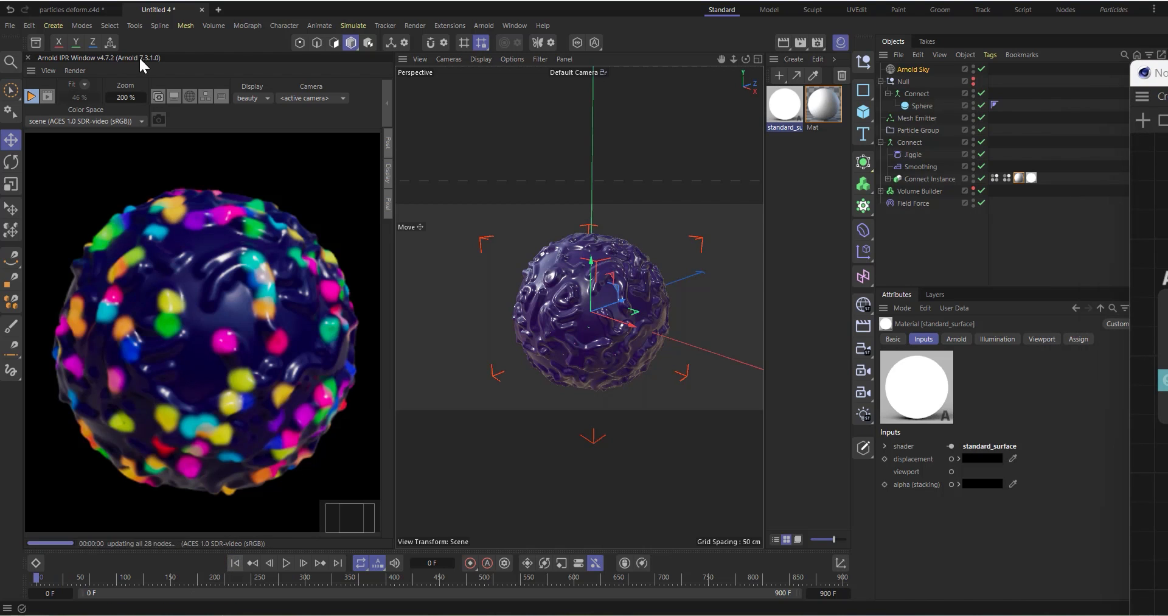
left_click(29, 97)
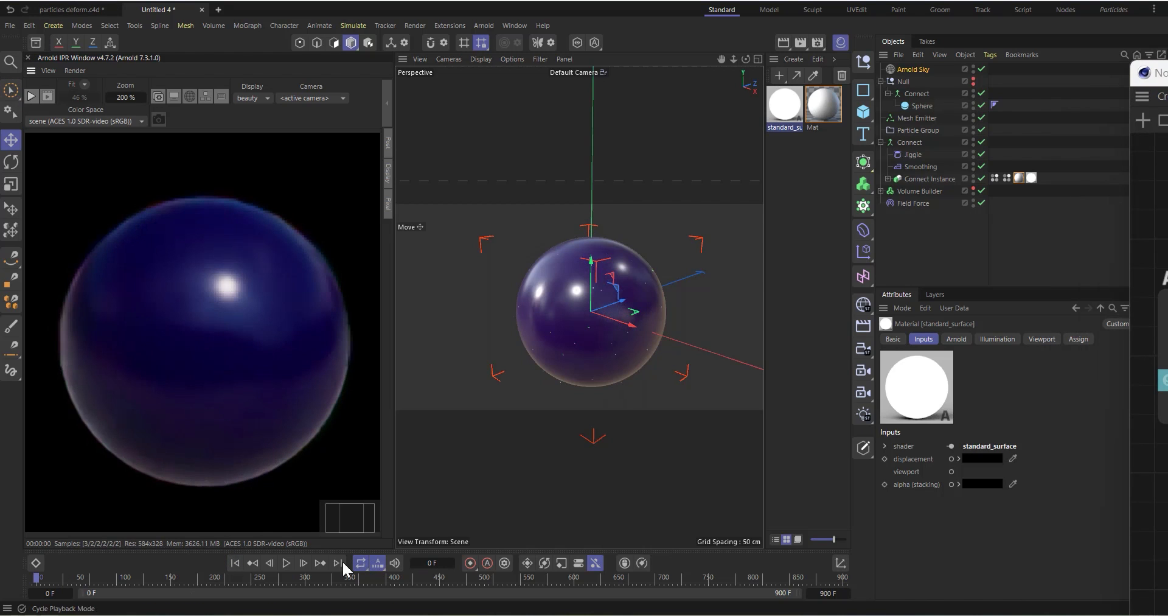
left_click(286, 562)
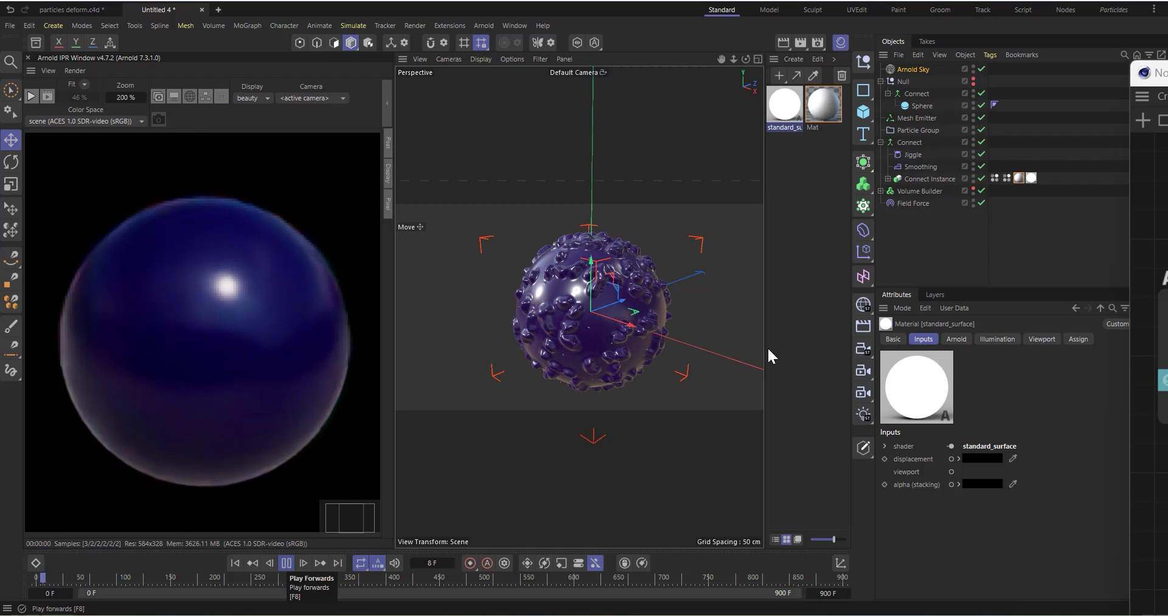
scroll(583, 290, "up", 3)
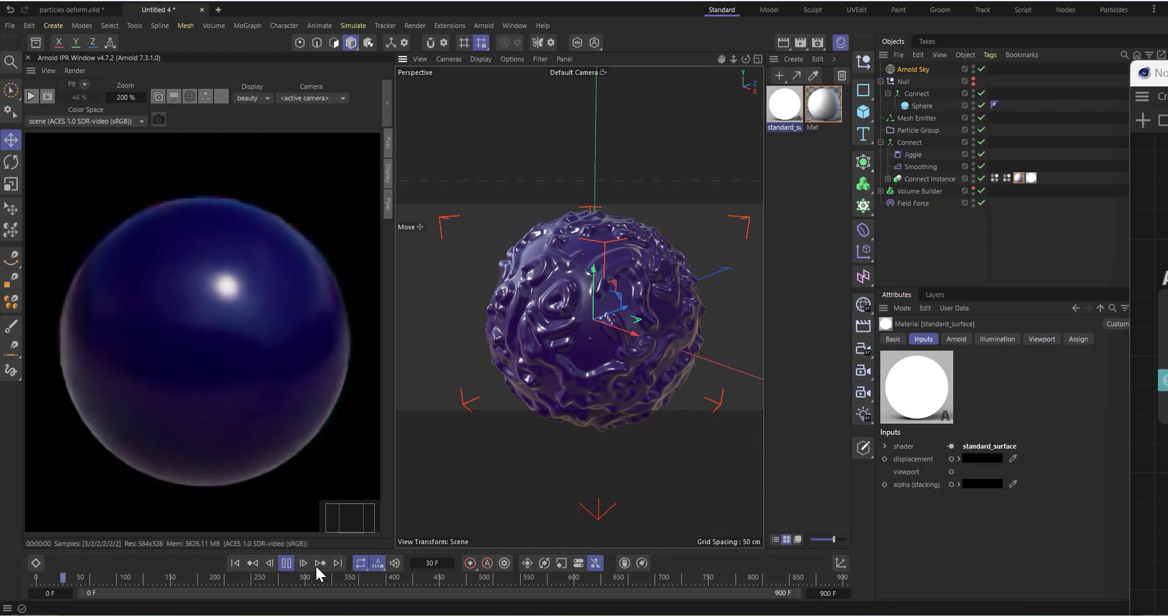
left_click(286, 562)
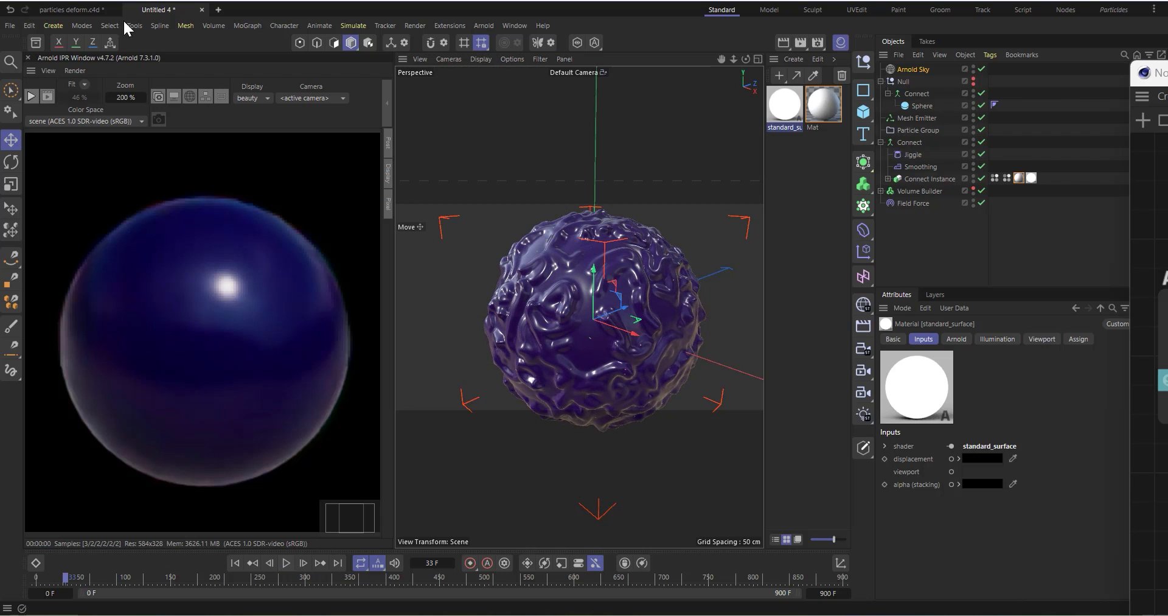
Restart the Arnold IPR on the current frame and set its preview zoom to 150%
left_click(31, 97)
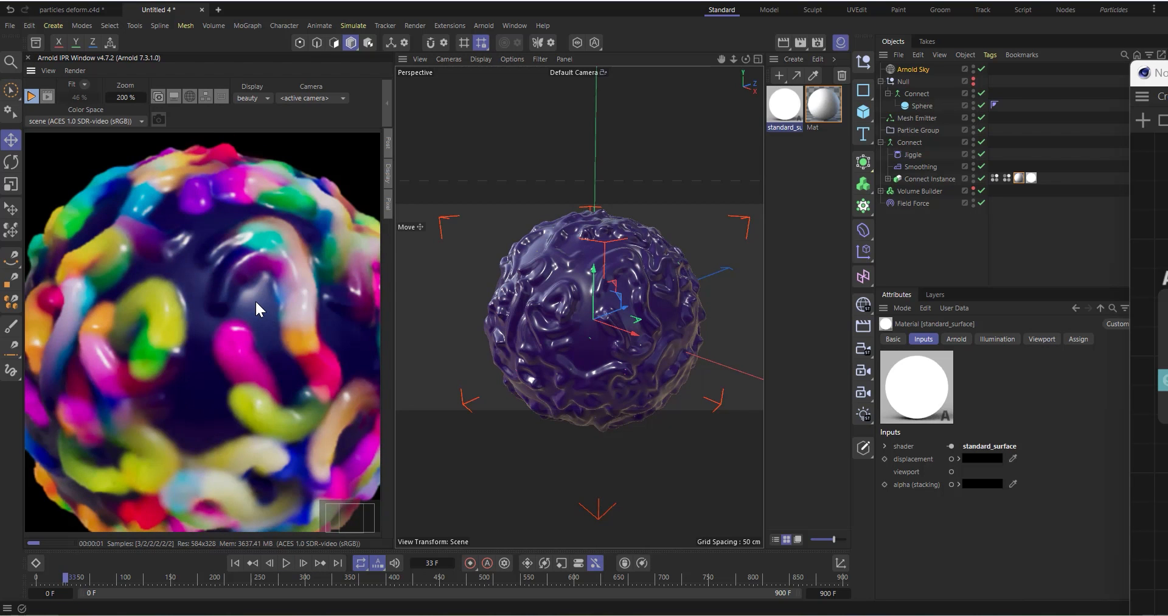
scroll(254, 300, "down", 2)
scroll(256, 308, "down", 1)
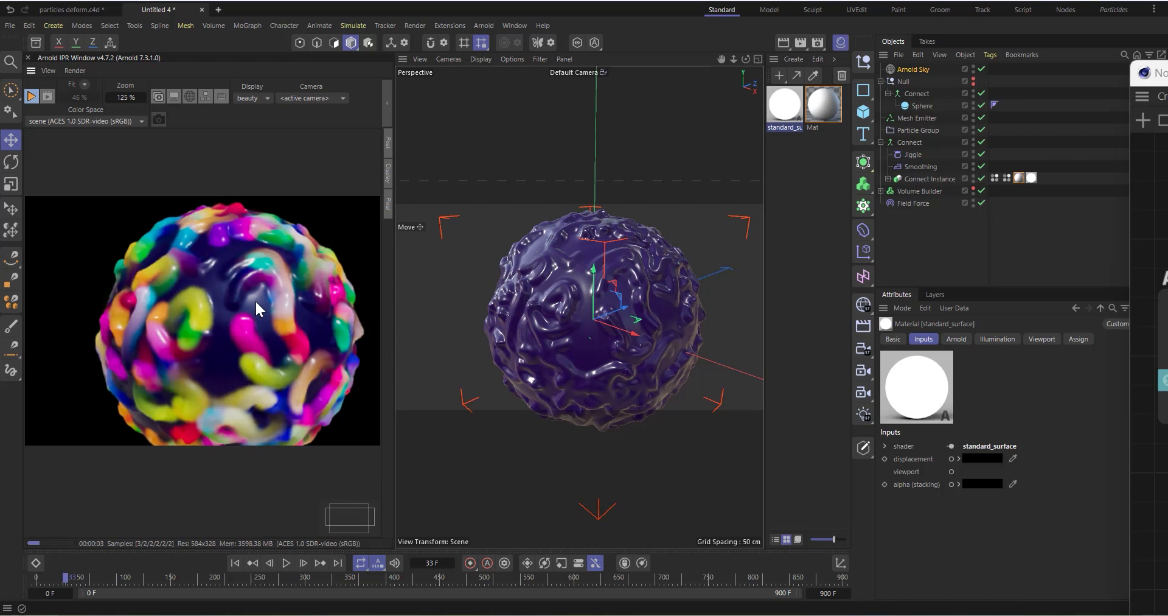
scroll(255, 303, "up", 1)
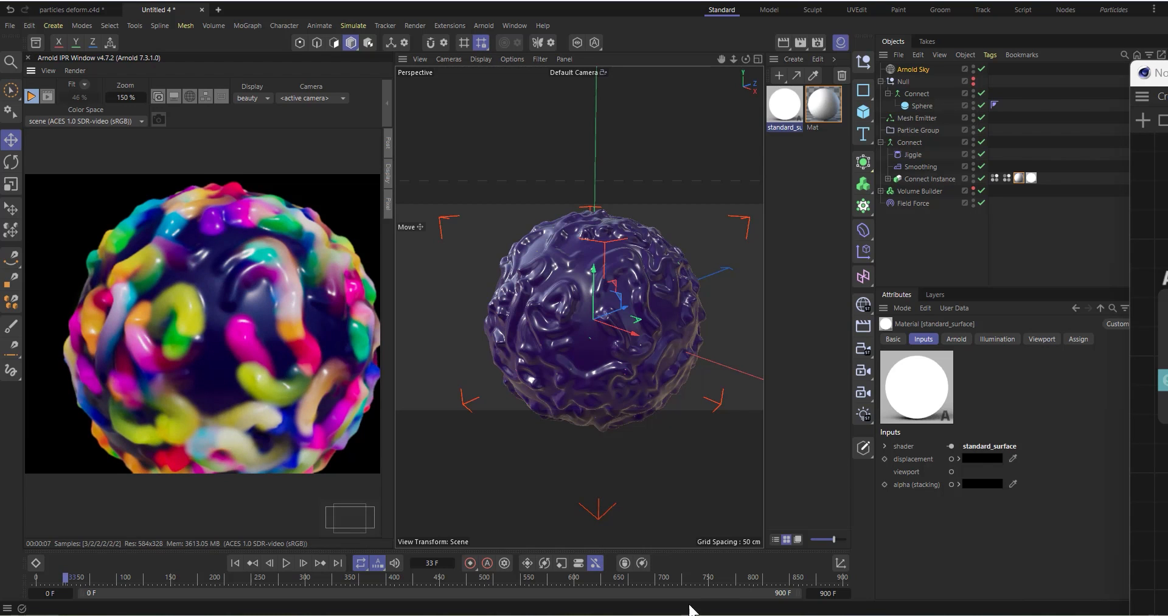
Bring up the Picture Viewer to examine the particle def.mp4 render, and minimize it again
mouse_move(518, 615)
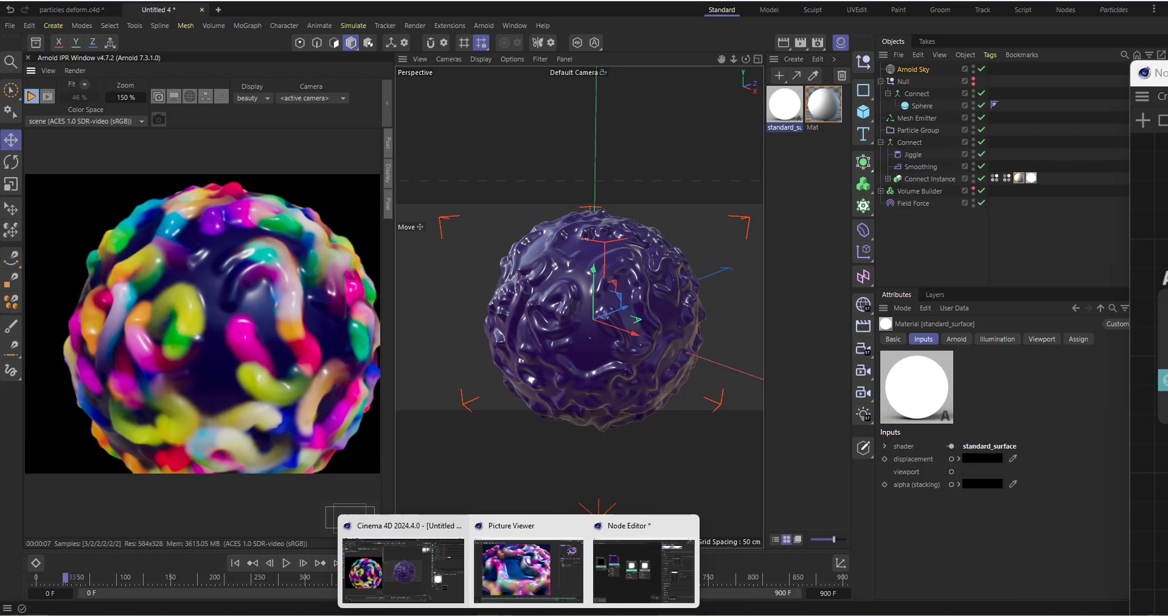
left_click(524, 591)
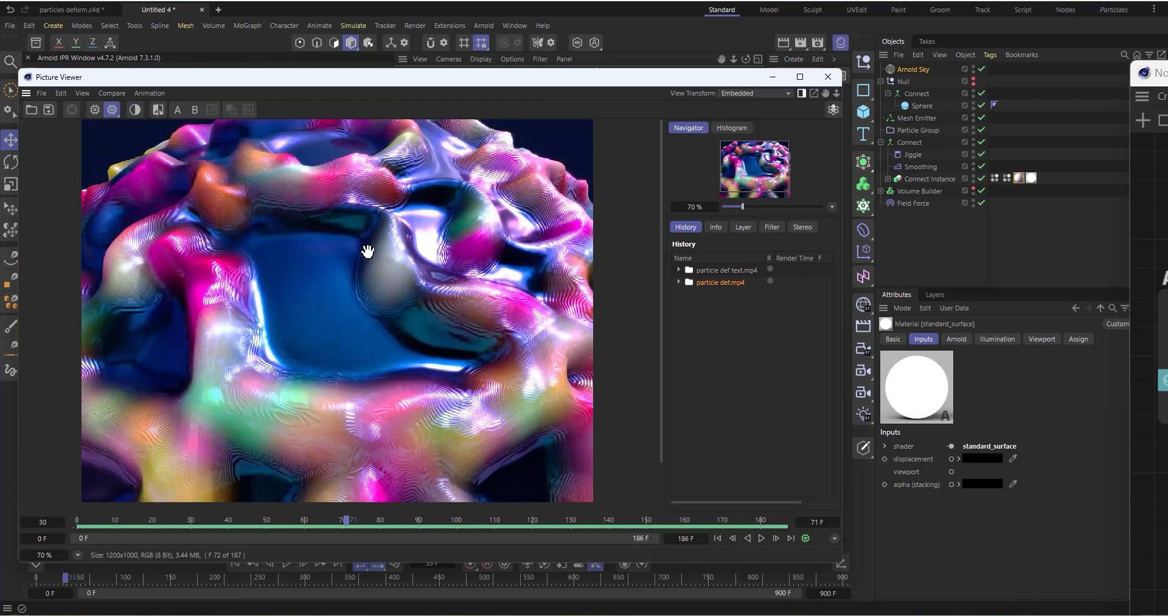
left_click(772, 77)
Bring back the Node Editor and set standard_surface's Thin Film IOR to 2 and thickness to 300 nm
left_click_drag(1167, 73, 447, 108)
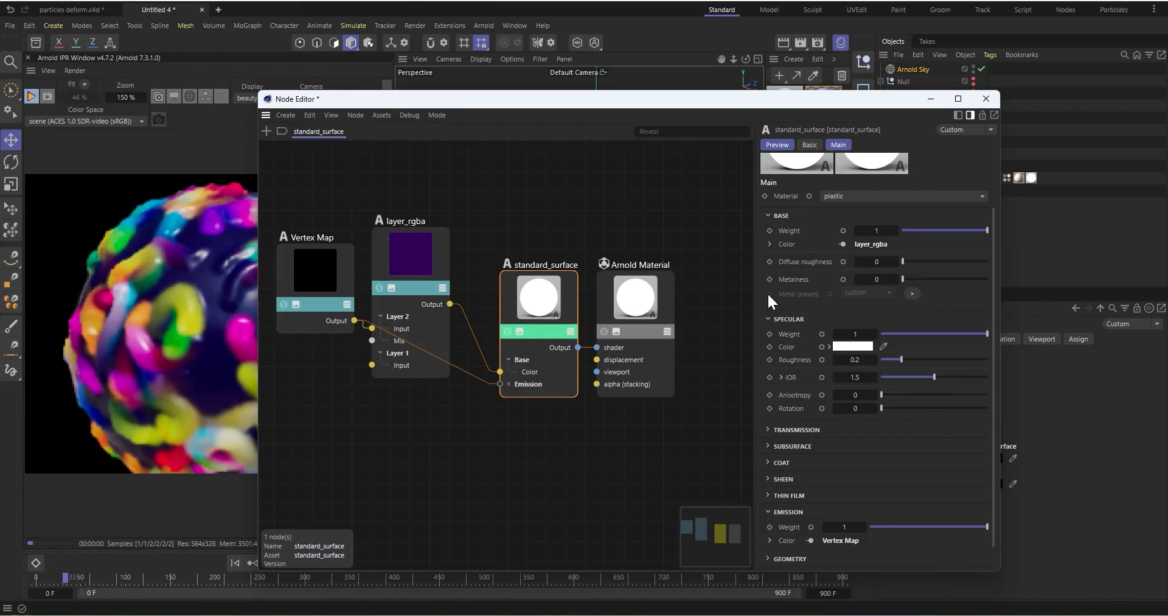
left_click(774, 495)
scroll(785, 479, "down", 2)
double_click(866, 465)
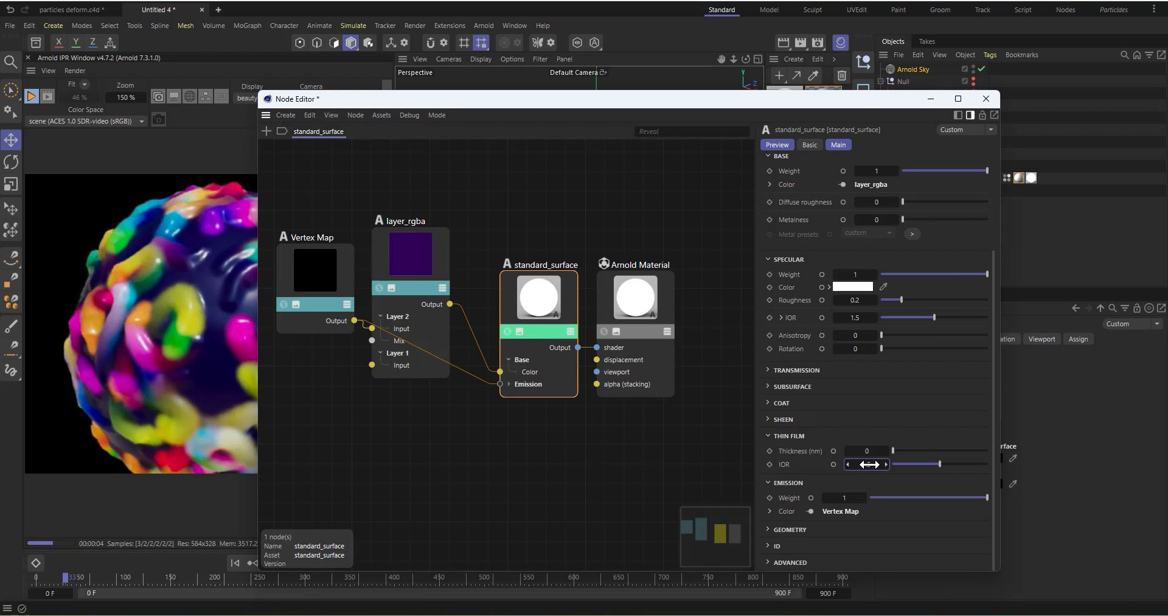
type("2")
key("Return")
left_click_drag(892, 450, 867, 451)
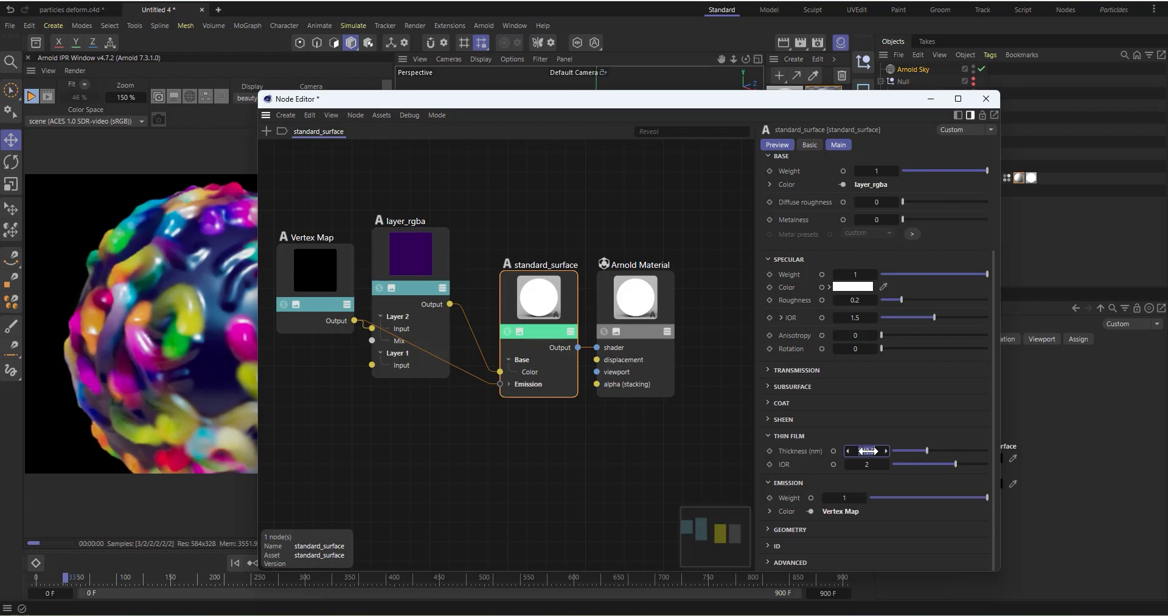
type("200")
key("Return")
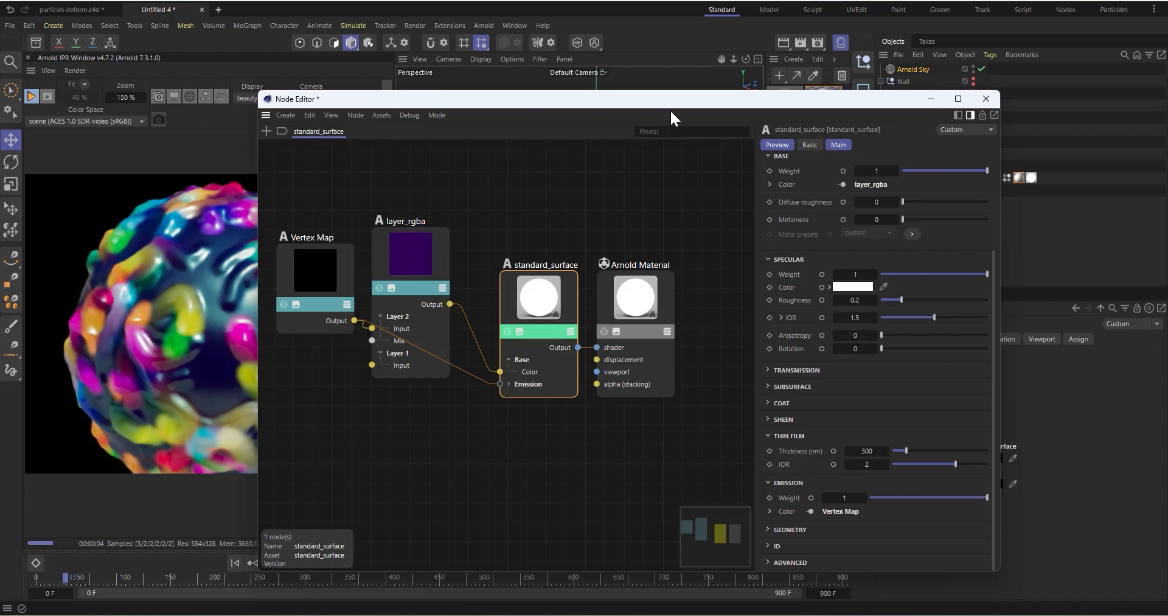
Move the Vertex Map node below the layer_rgba node and shift the Node Editor clear of the Arnold IPR preview
mouse_move(640, 104)
left_mouse_down()
mouse_move(974, 155)
mouse_move(645, 116)
left_mouse_up()
left_click_drag(341, 311, 351, 425)
left_click_drag(543, 112, 690, 35)
Bring up the Picture Viewer to examine the fine surface detail in the particle def.mp4 render, and minimize it again
mouse_move(786, 614)
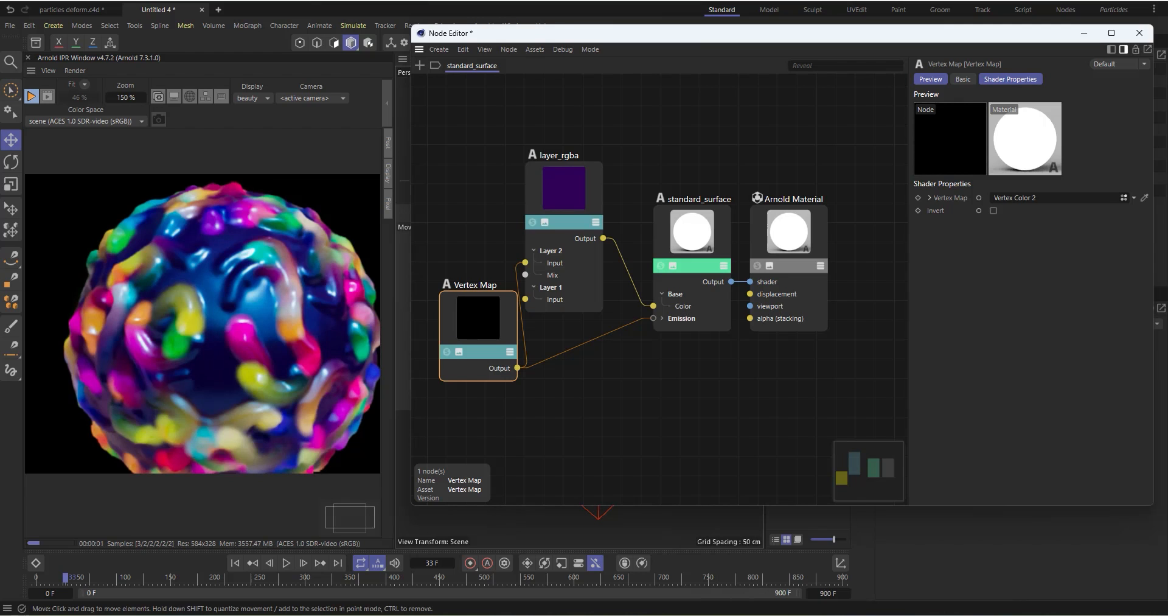
mouse_move(517, 614)
left_click(515, 561)
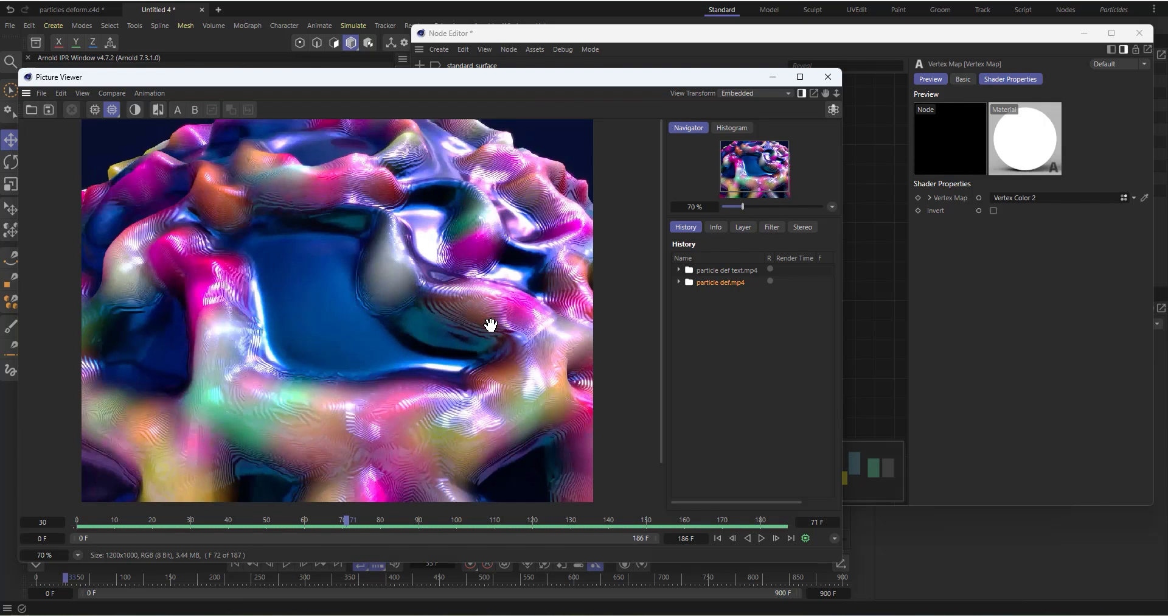
left_click(773, 77)
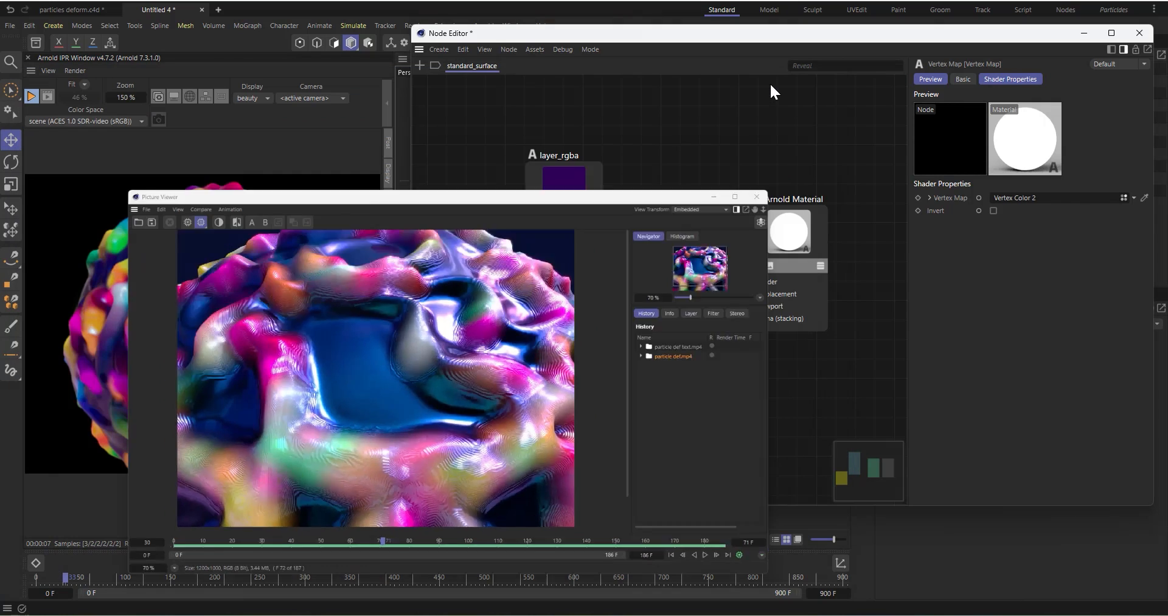
Add a ramp_rgb node, connect the Vertex Map output to its Input, and set its Type to custom
left_click_drag(502, 326, 459, 311)
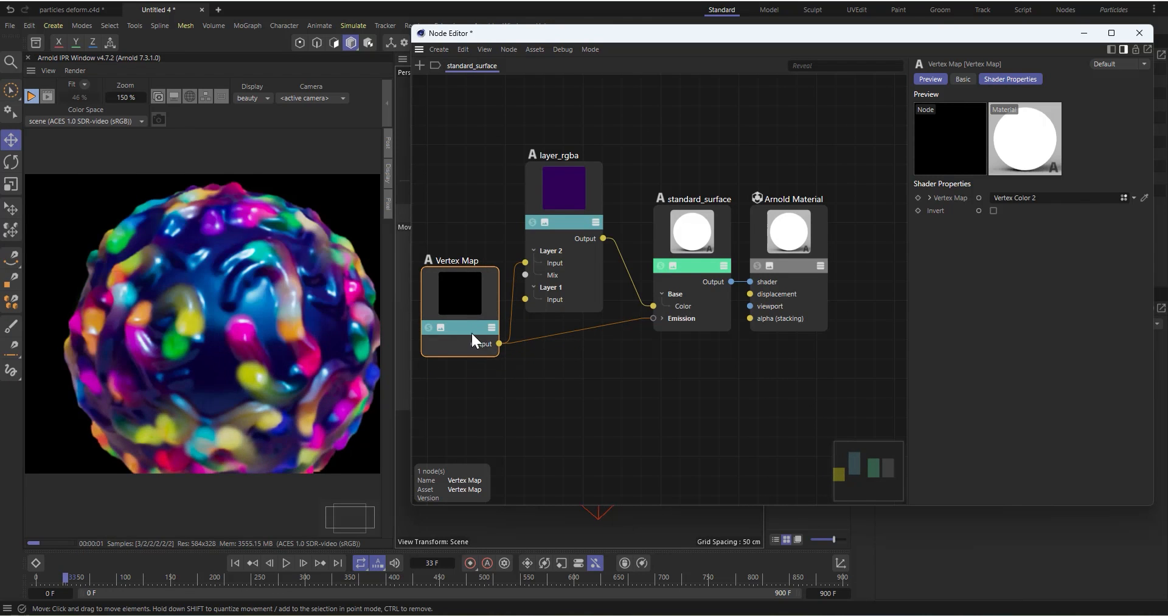
left_click(615, 395)
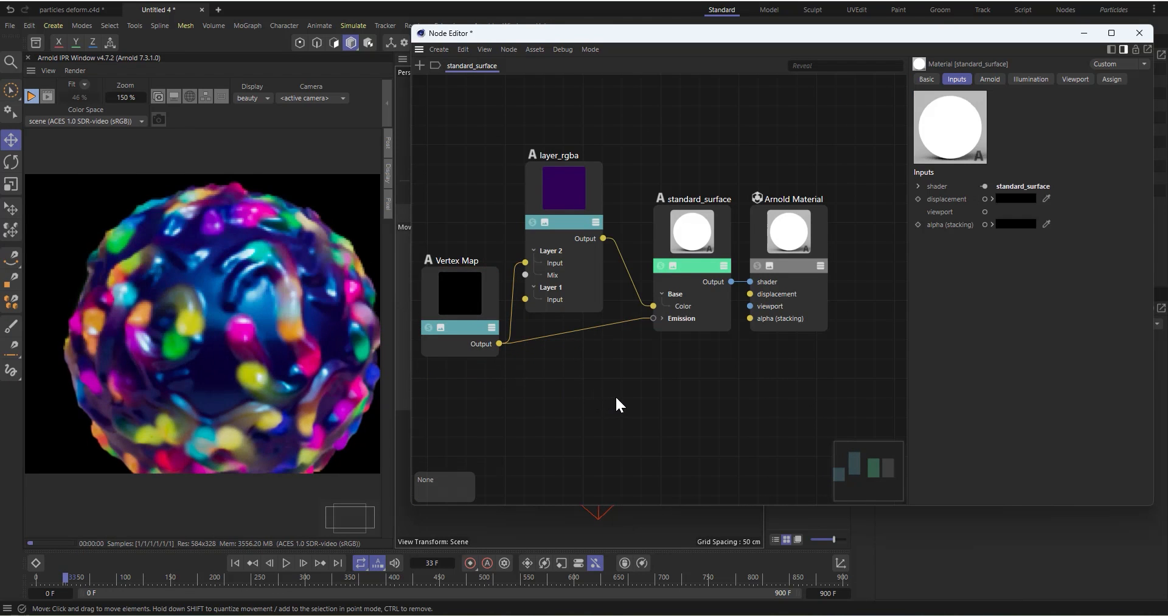
double_click(616, 399)
type("ram")
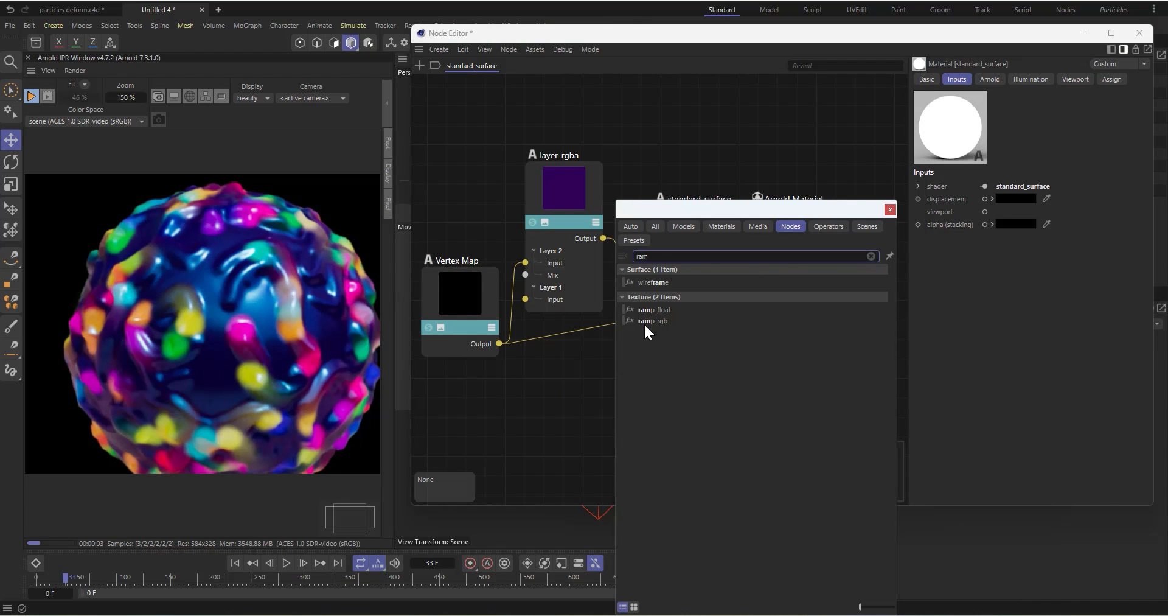
left_click_drag(646, 325, 583, 397)
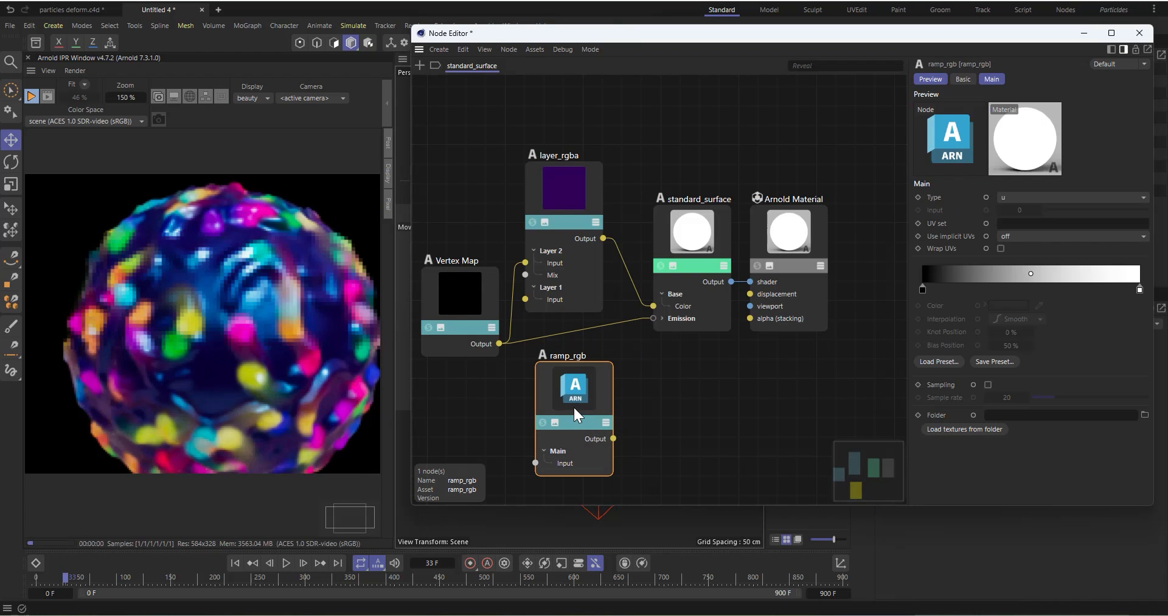
left_click_drag(499, 343, 536, 463)
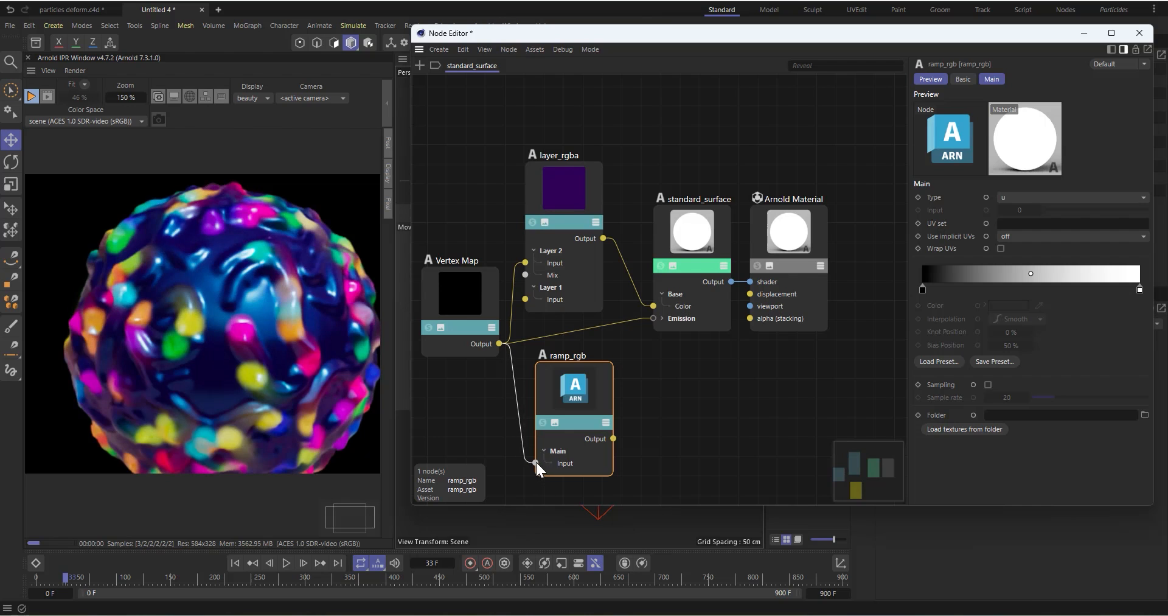
left_click(1035, 195)
left_click(1030, 232)
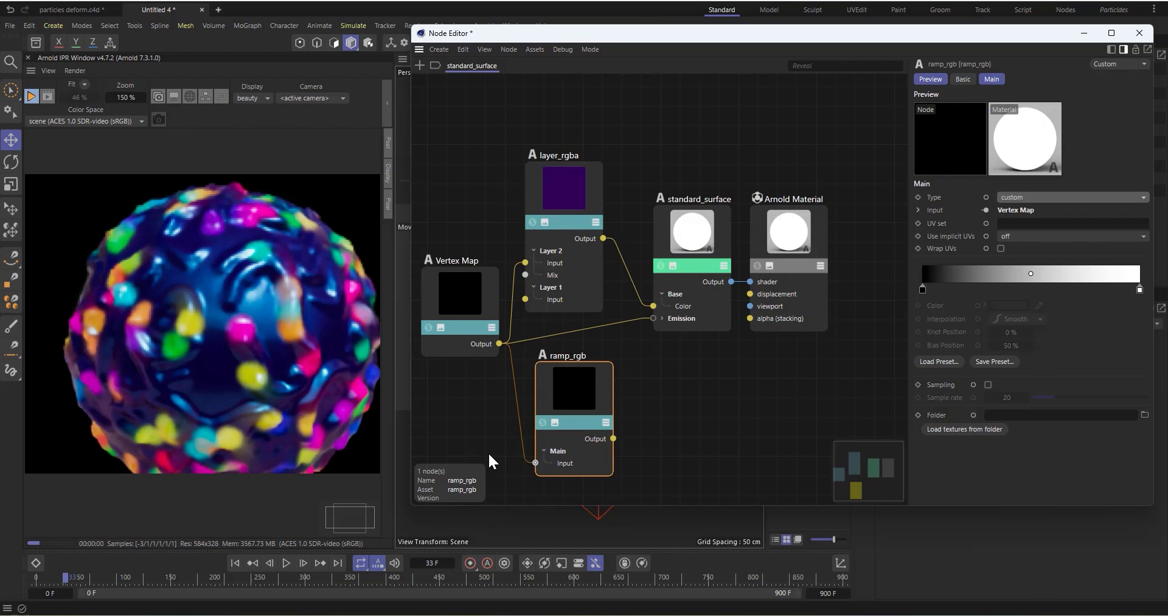
left_click_drag(614, 438, 657, 329)
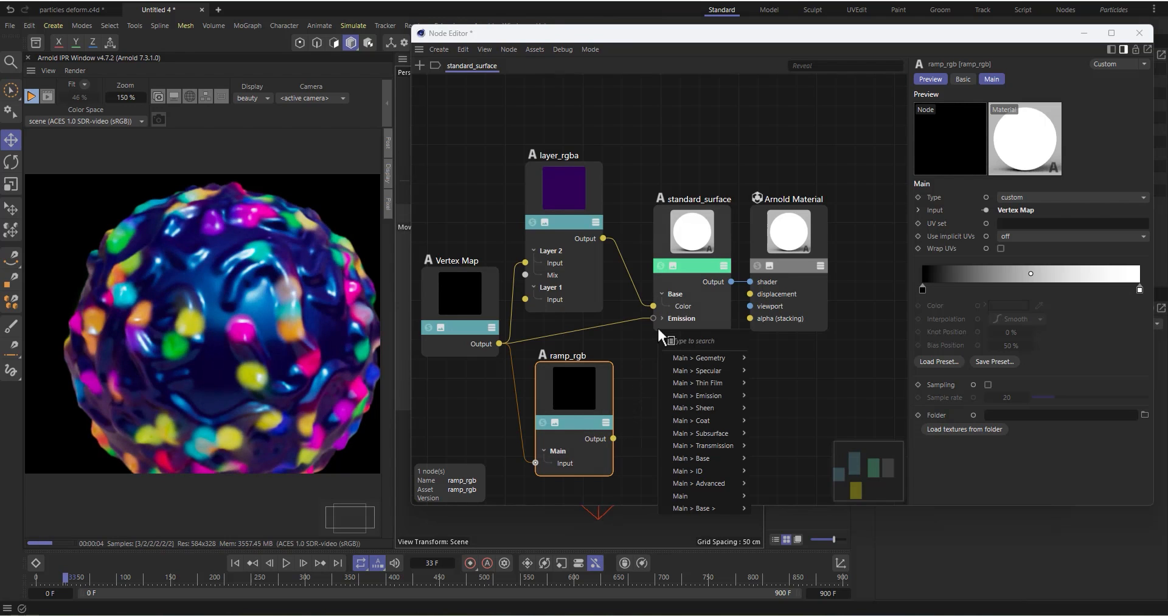
mouse_move(704, 358)
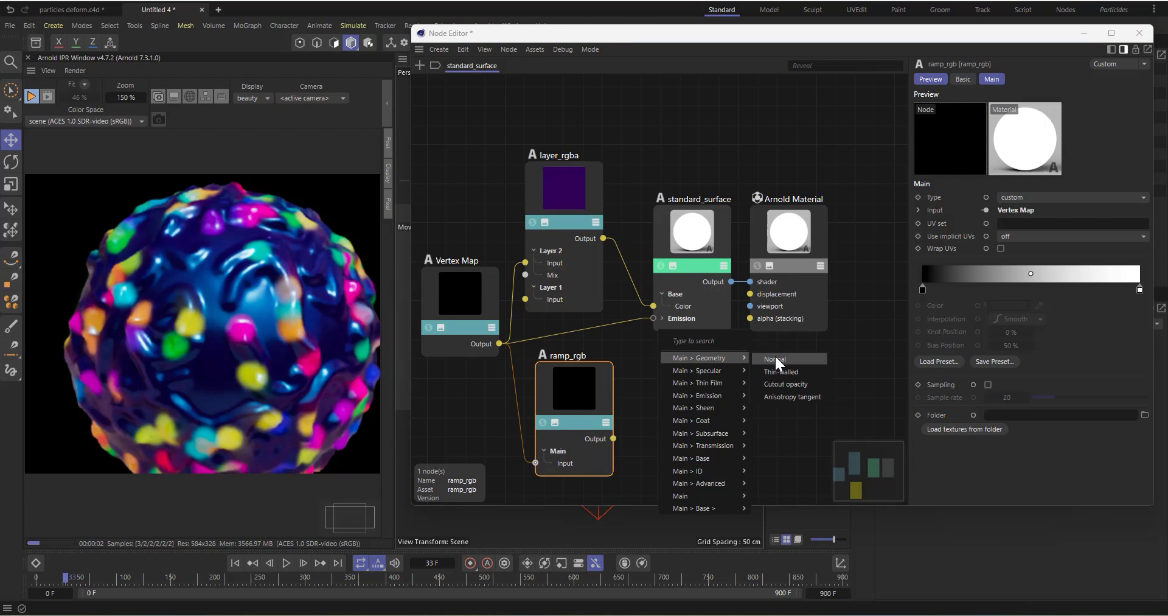
left_click(561, 394)
left_click(666, 411)
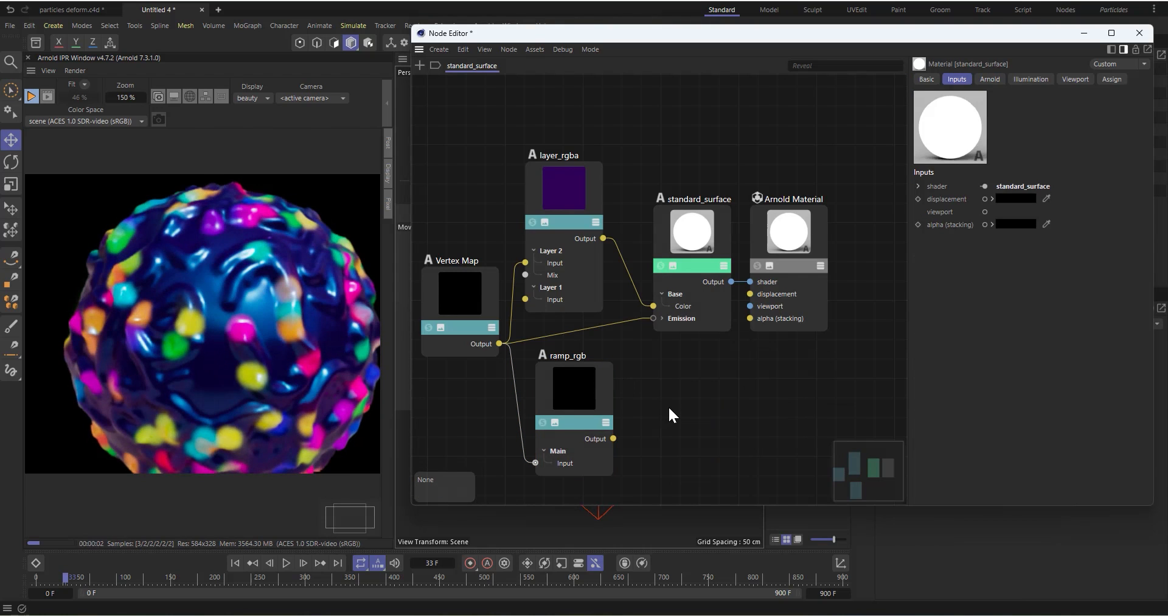
Add a bump2d node between ramp_rgb and standard_surface, feeding ramp_rgb into Bump map and the bump output into Geometry Normal
double_click(668, 405)
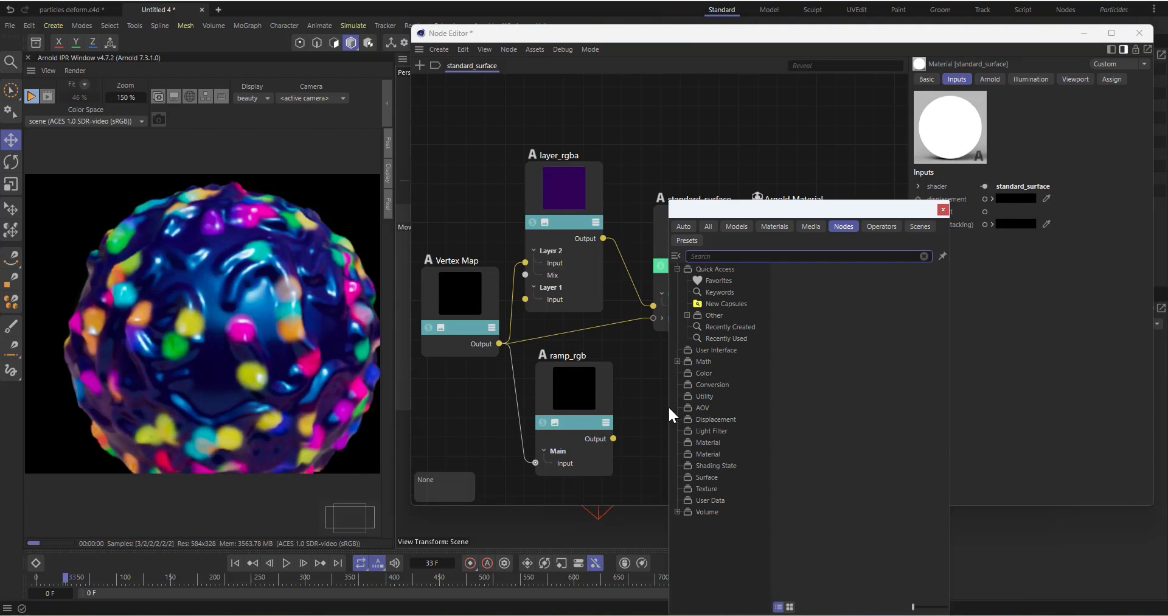
type("bum")
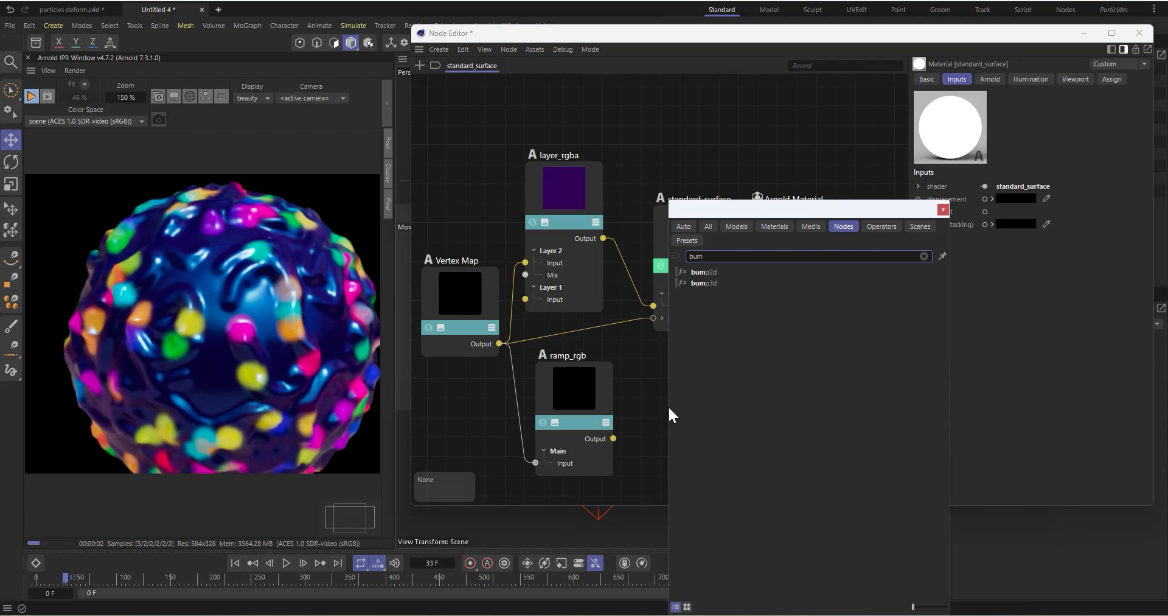
left_click_drag(697, 272, 651, 457)
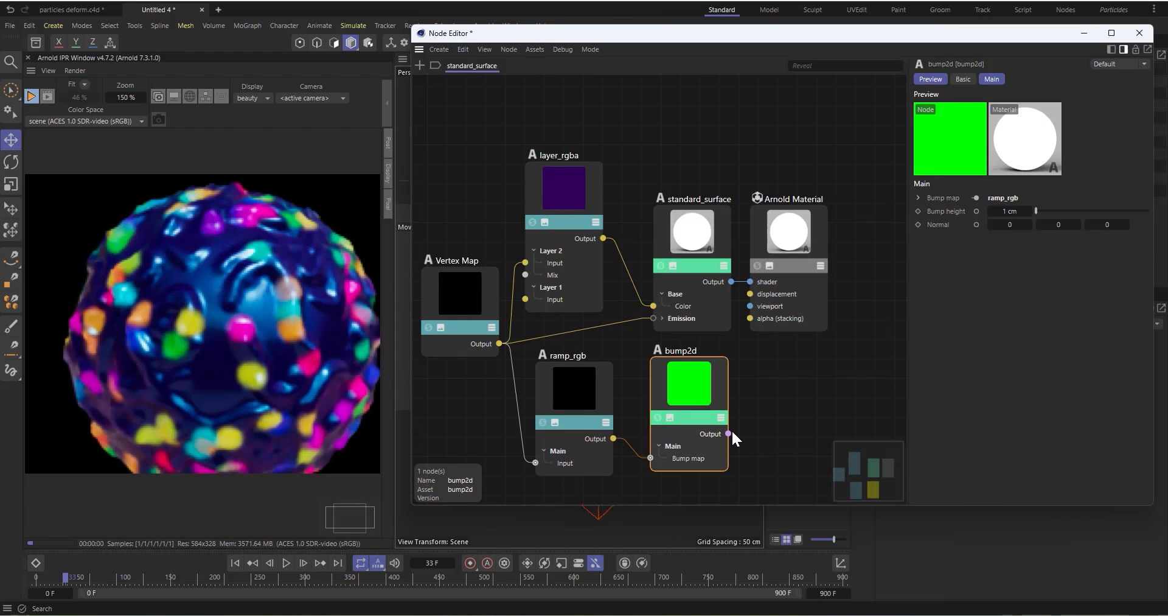
left_click_drag(729, 434, 663, 327)
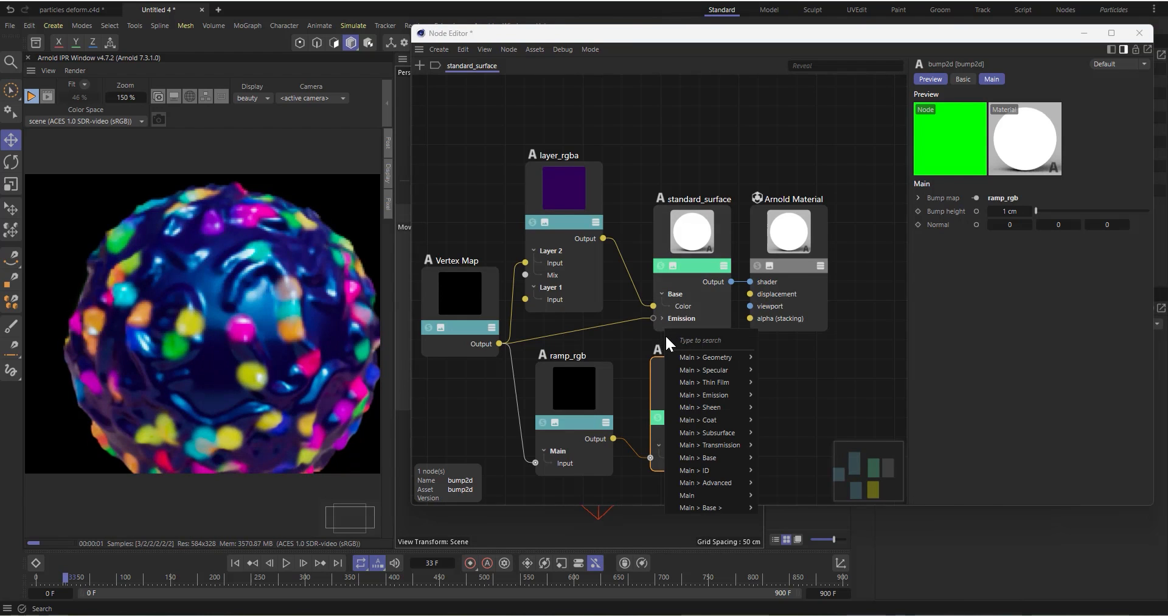
mouse_move(724, 358)
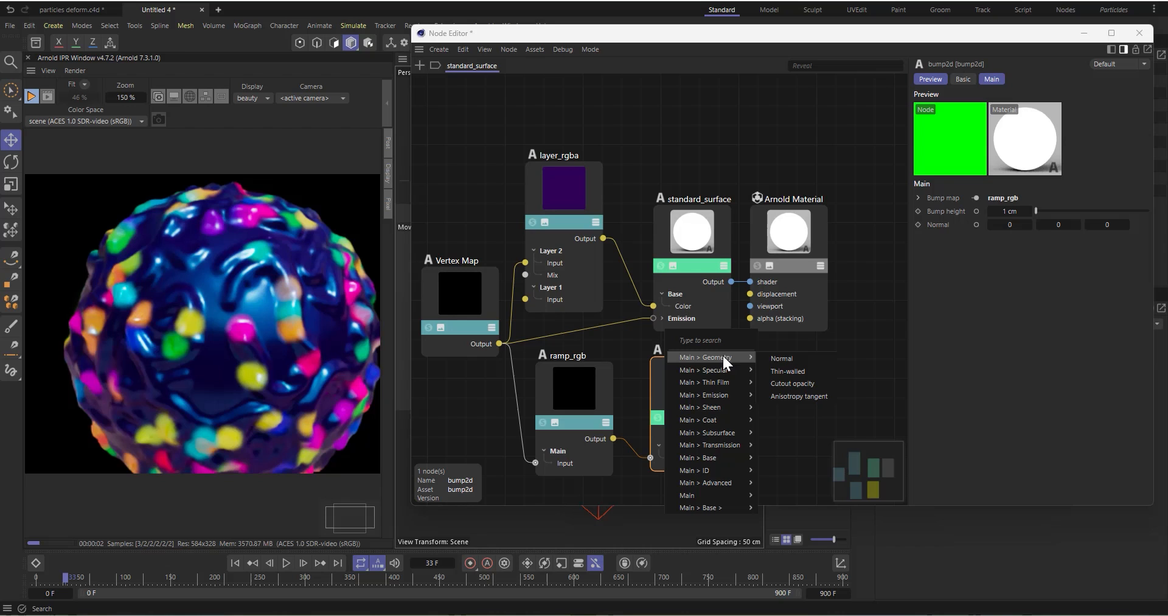
left_click(797, 359)
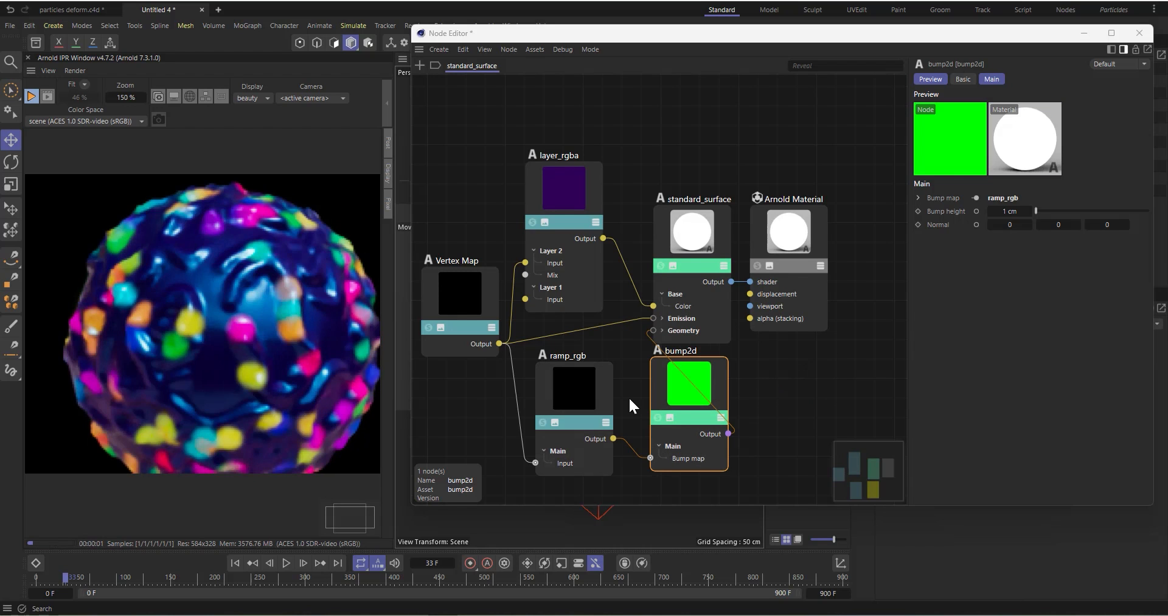
Move the white knot of the ramp_rgb gradient to about 51%
left_click(571, 401)
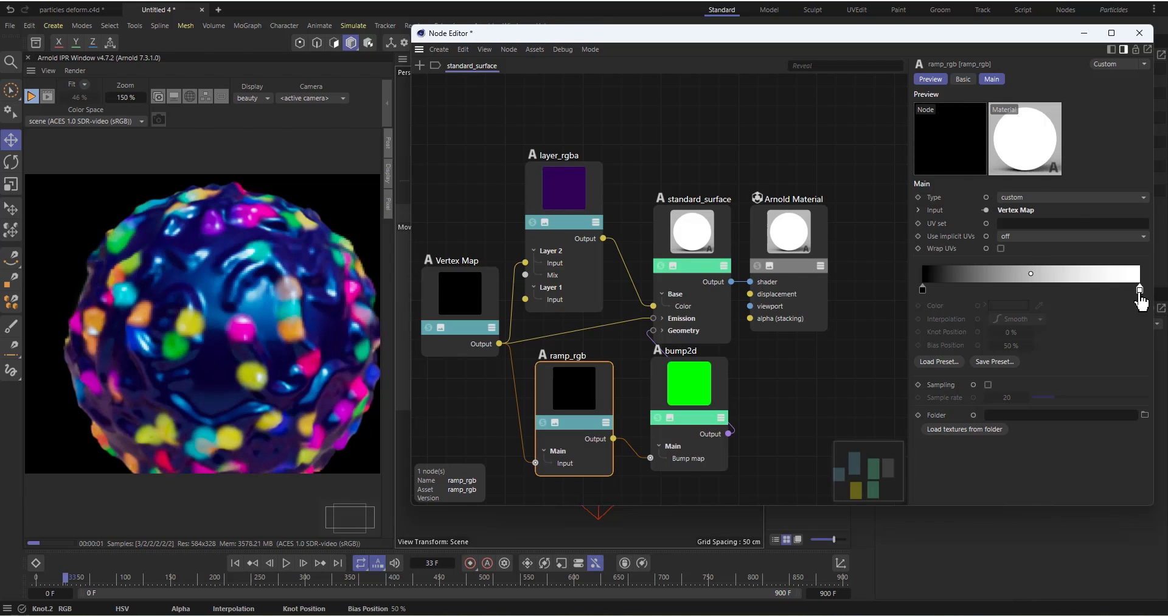
left_click_drag(1136, 299, 1034, 294)
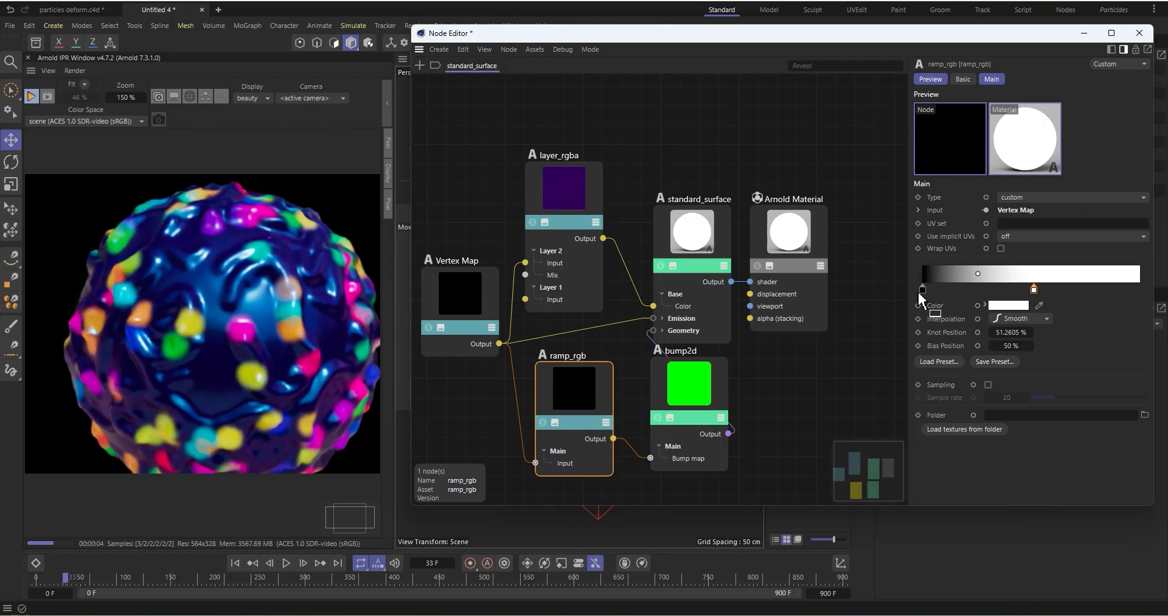
Try to distribute the ramp_rgb gradient's knots evenly
right_click(1028, 277)
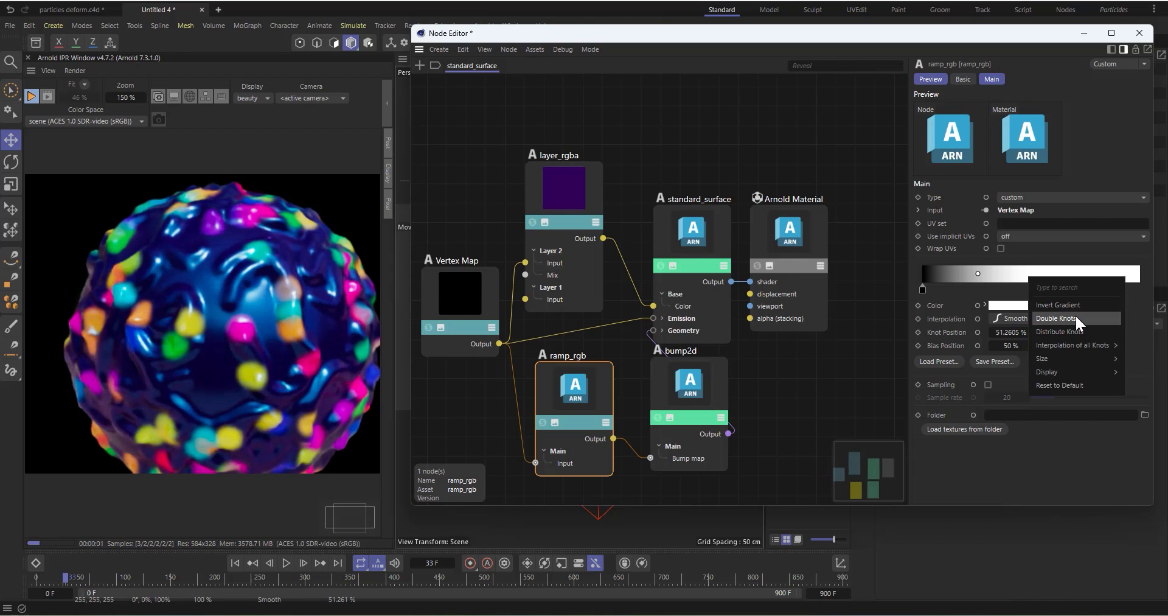
left_click(1062, 332)
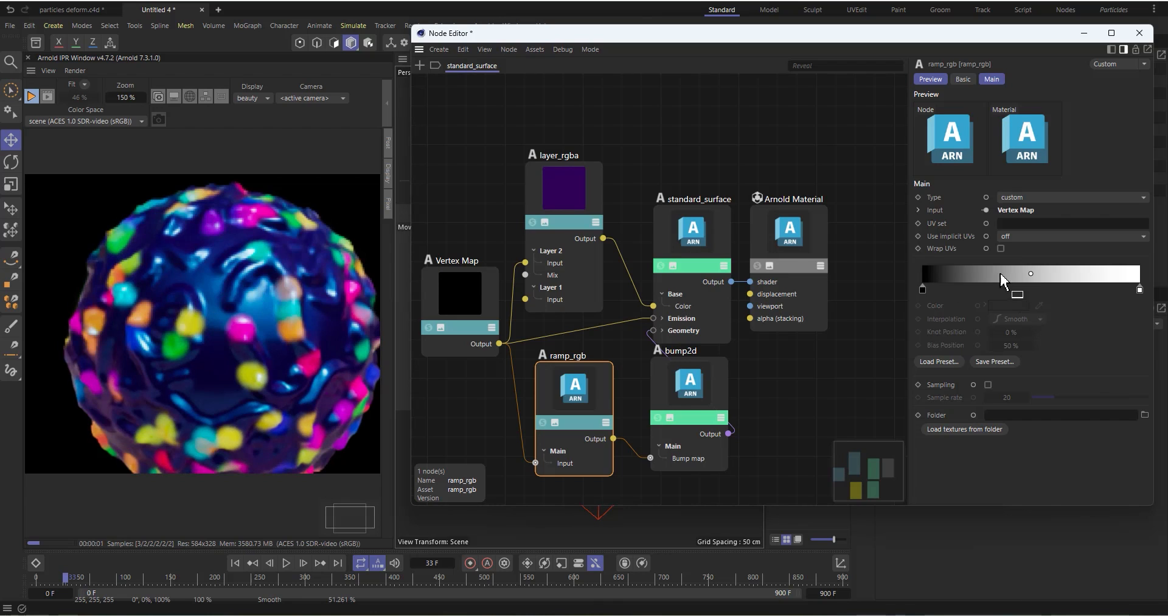
left_click(1045, 283)
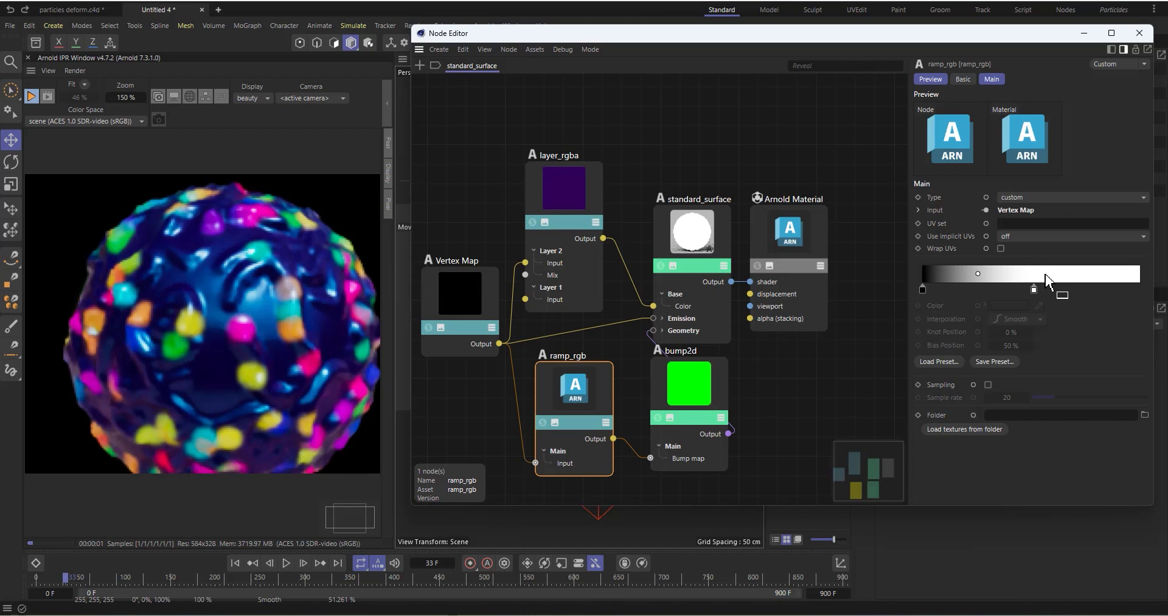
Apply Double Knots to the ramp_rgb gradient five times to build a dense repeating black-and-white pattern
right_click(1048, 281)
left_click(1074, 317)
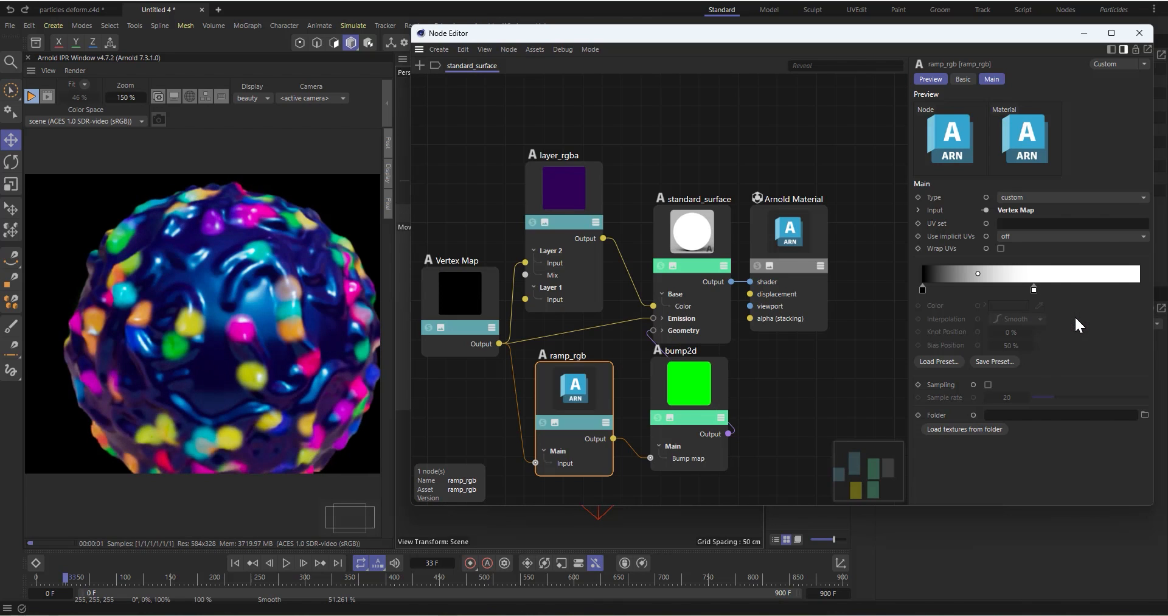
right_click(1026, 281)
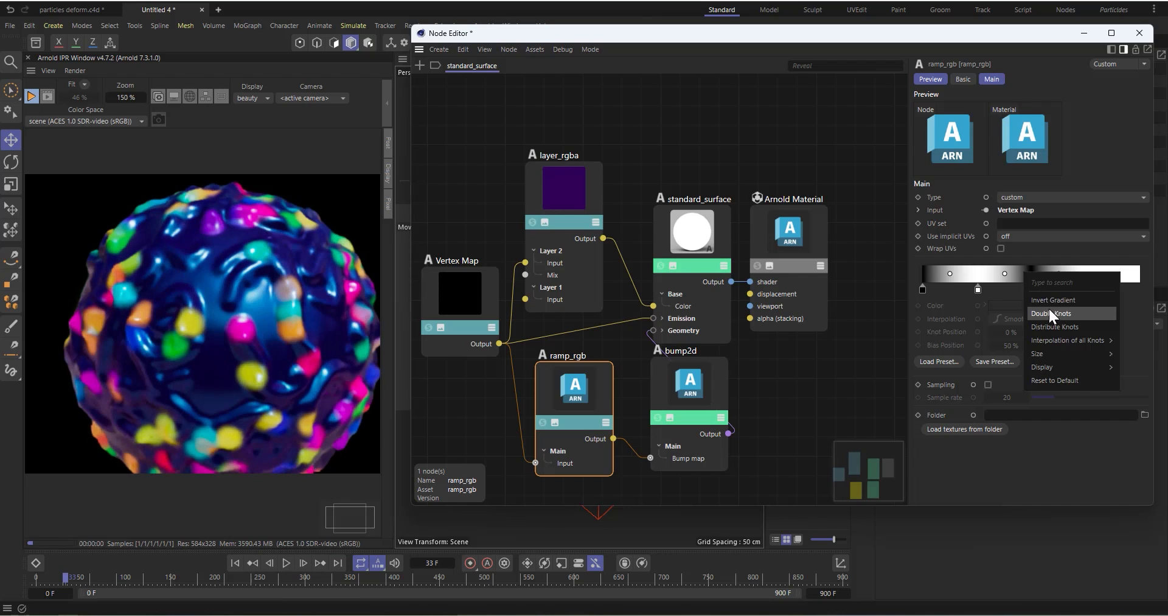
left_click(1049, 308)
right_click(1004, 280)
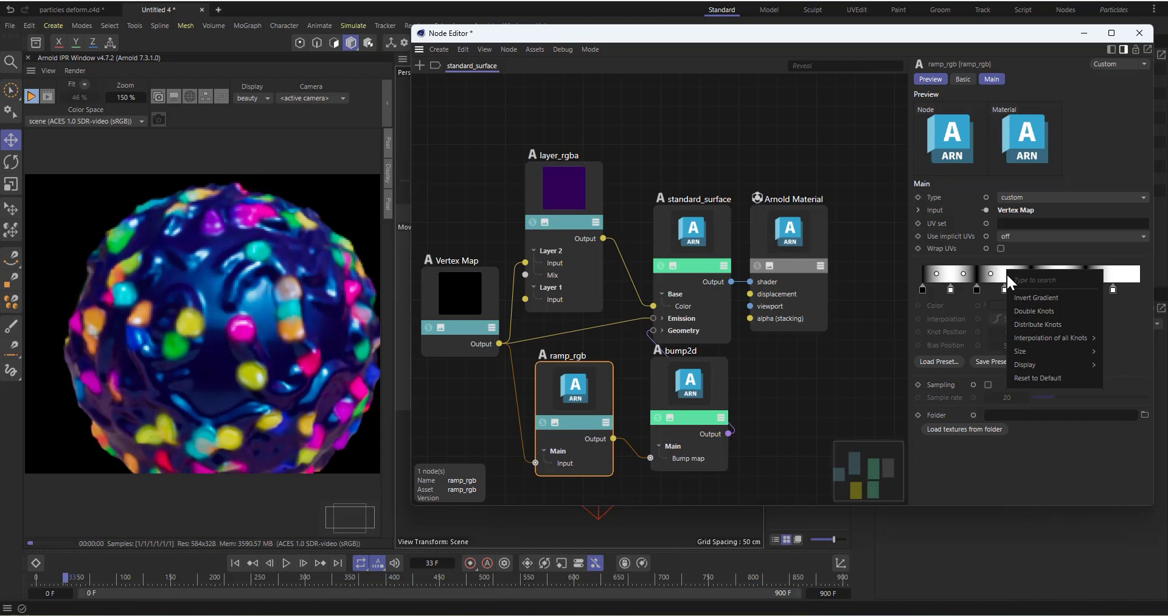
left_click(1044, 316)
right_click(1022, 272)
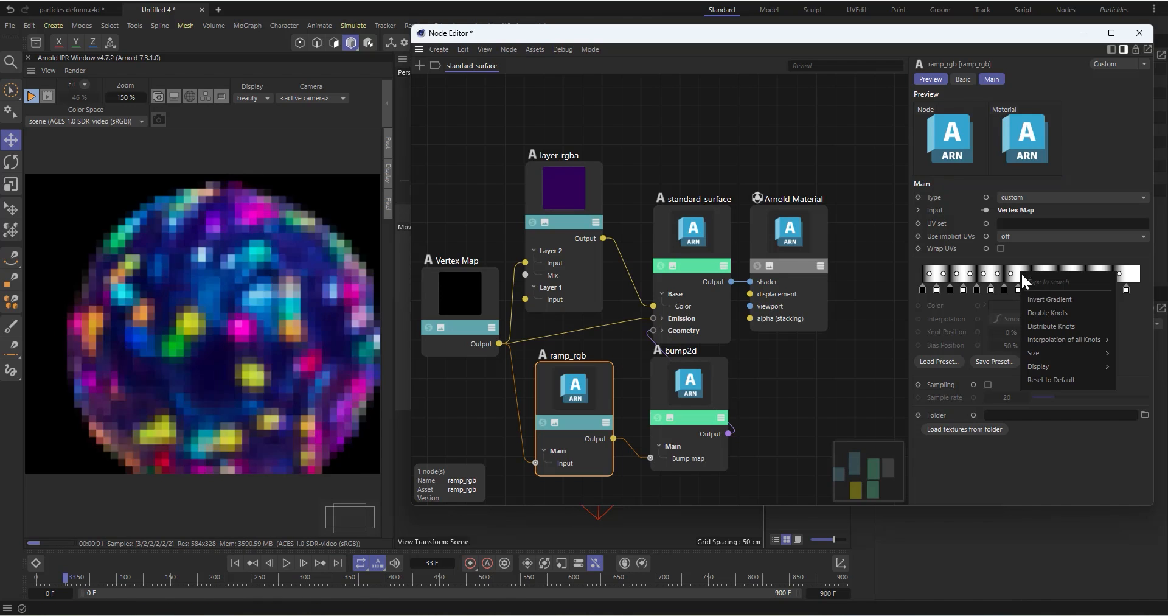
left_click(1043, 310)
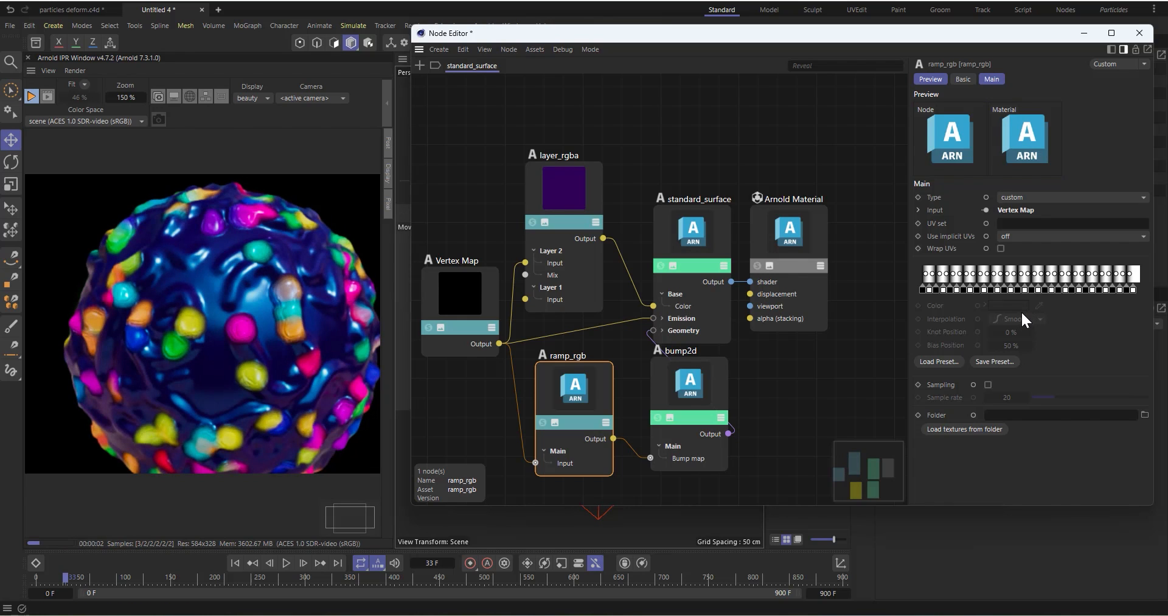
left_click(1014, 275)
right_click(1013, 279)
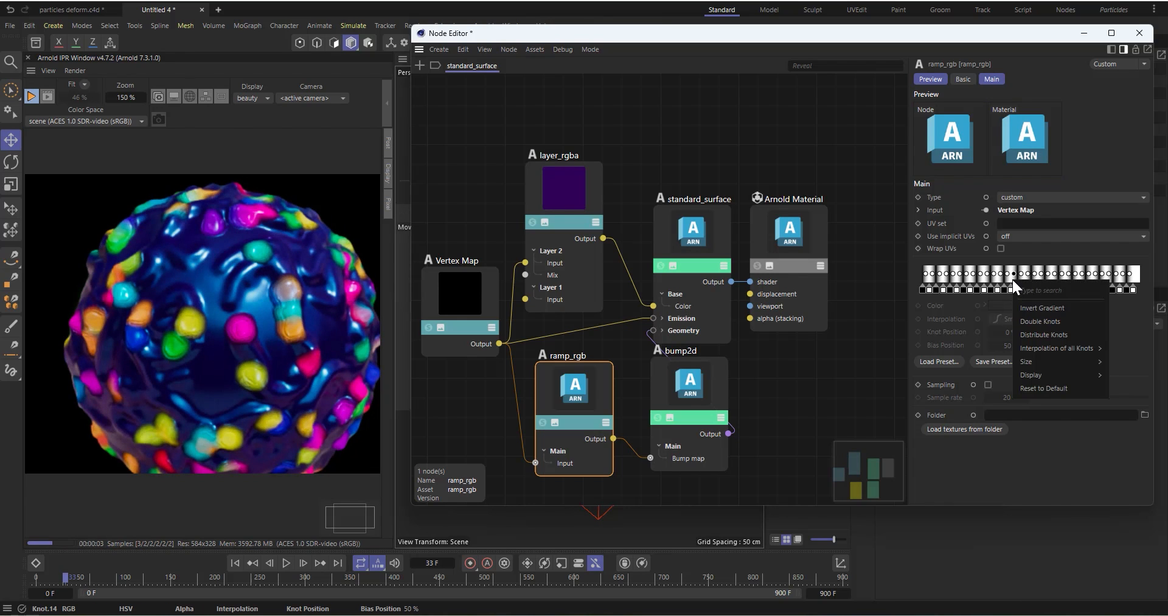
left_click(1049, 323)
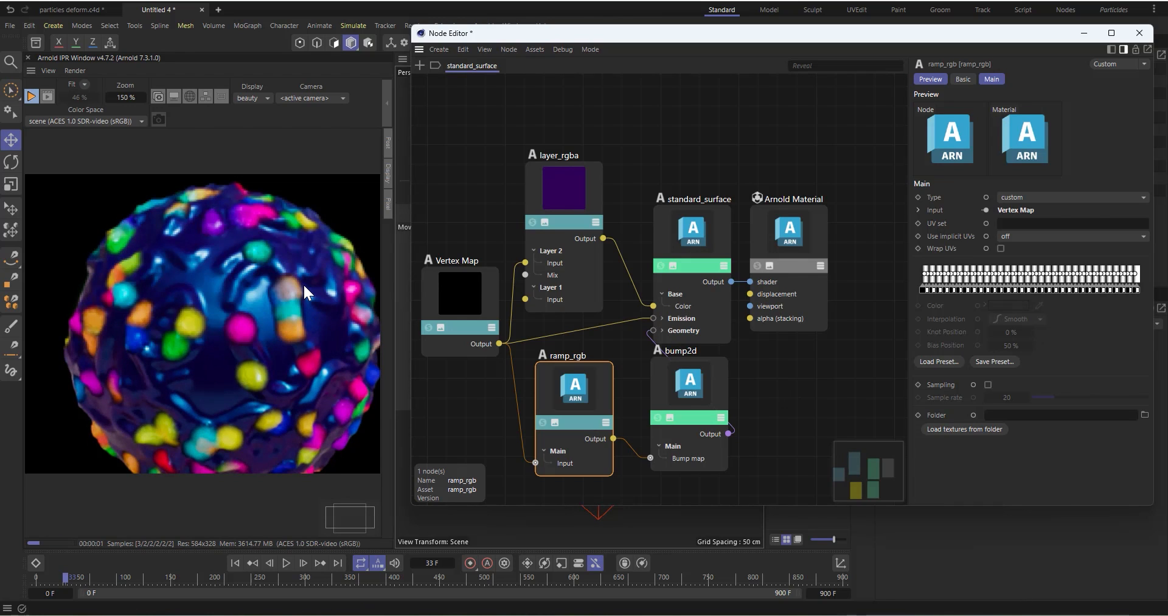
Close the Node Editor and enlarge the sphere in the viewport and Arnold IPR to inspect its bump lines
scroll(303, 282, "up", 1)
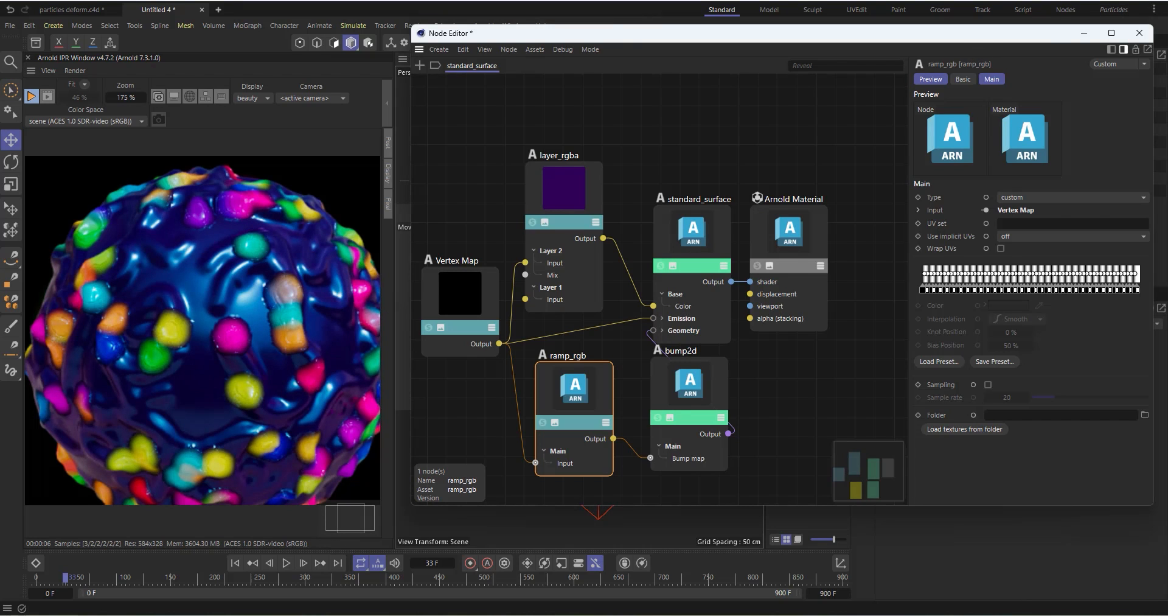
left_click(1140, 33)
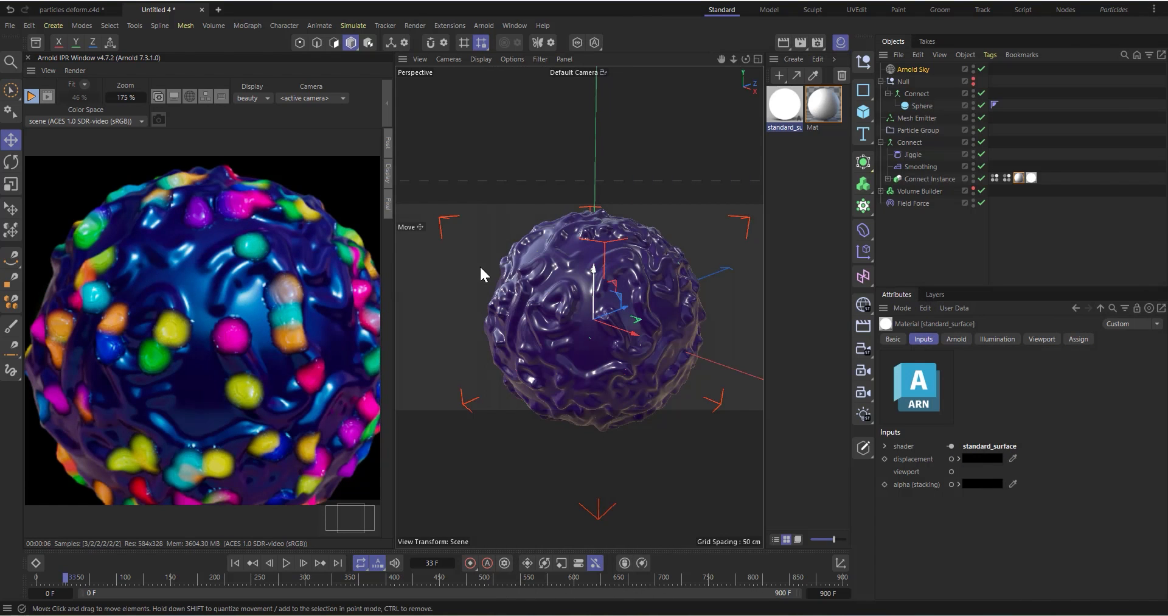
scroll(580, 284, "up", 5)
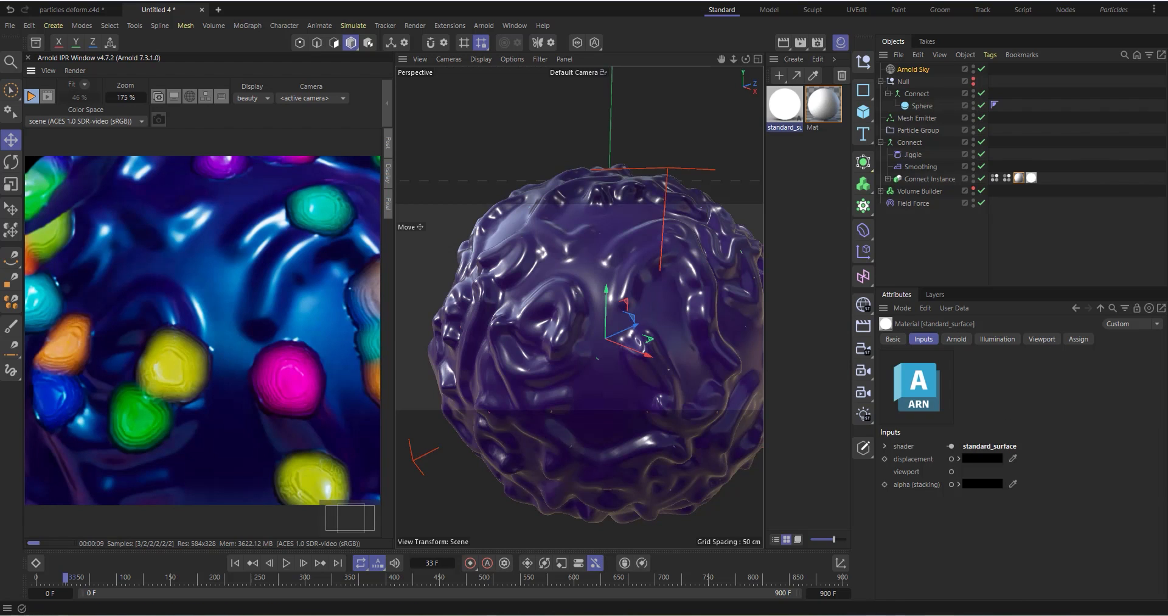
Compare the sphere's bump lines with the particle def.mp4 render in the Picture Viewer, and minimize the viewer
mouse_move(706, 615)
mouse_move(519, 614)
left_click(528, 577)
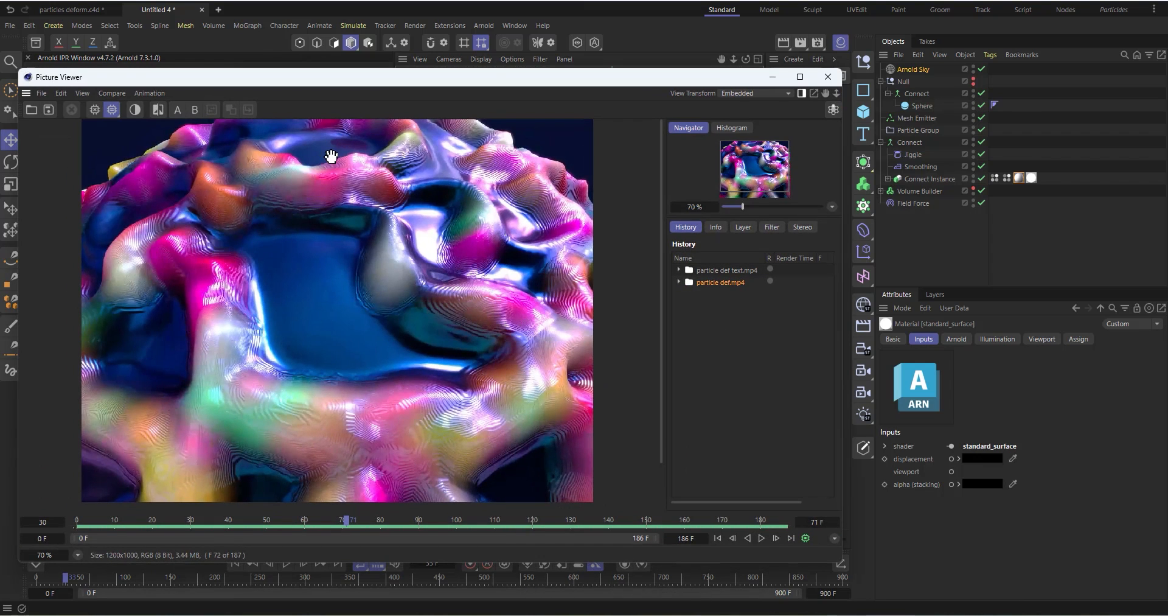
left_click(771, 77)
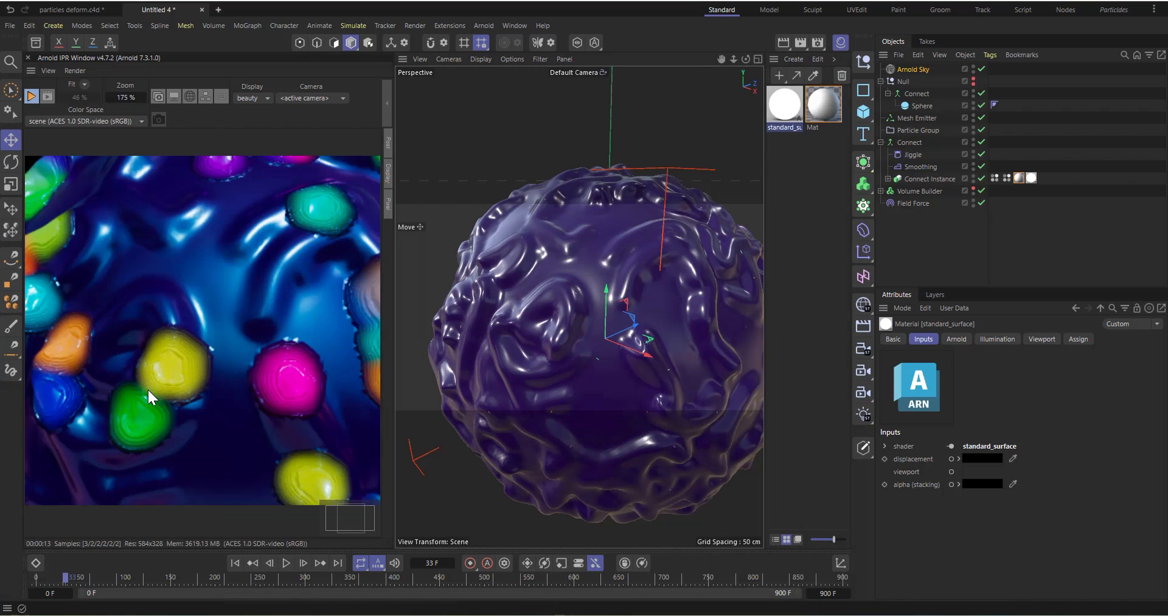
Apply Double Knots once more to the ramp_rgb gradient and move the Node Editor clear of the render view
left_click_drag(582, 613, 535, 171)
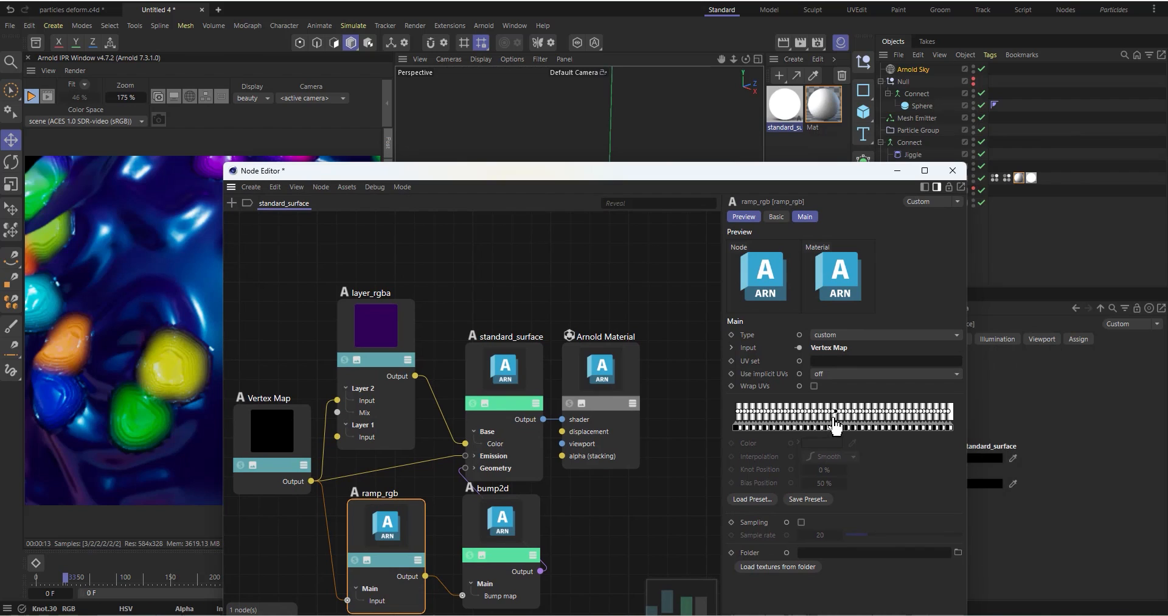
right_click(834, 418)
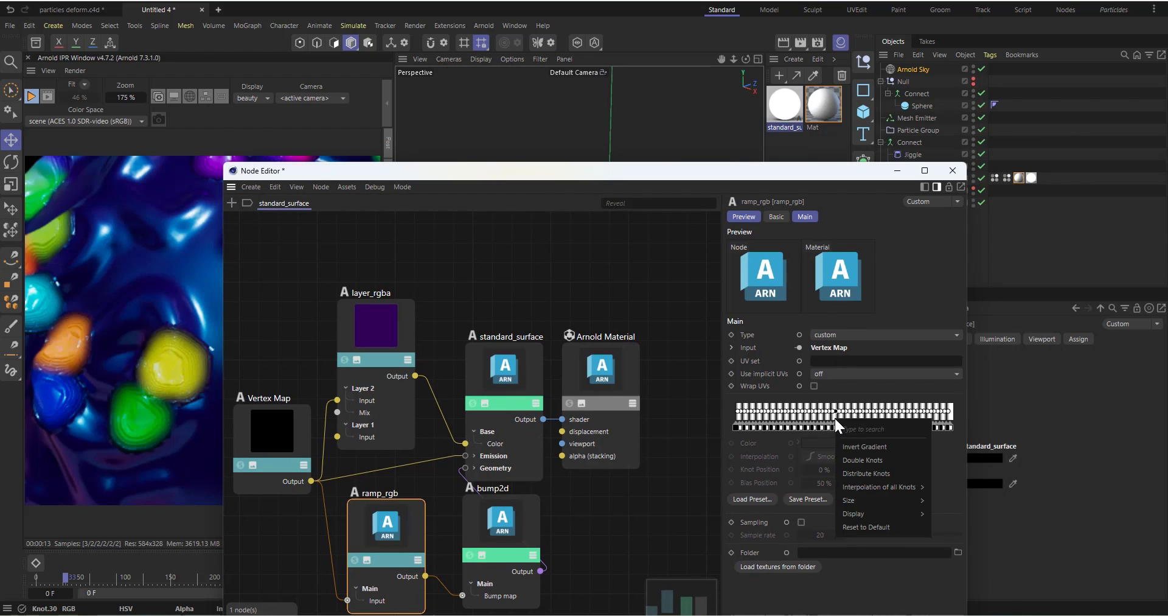
left_click(875, 461)
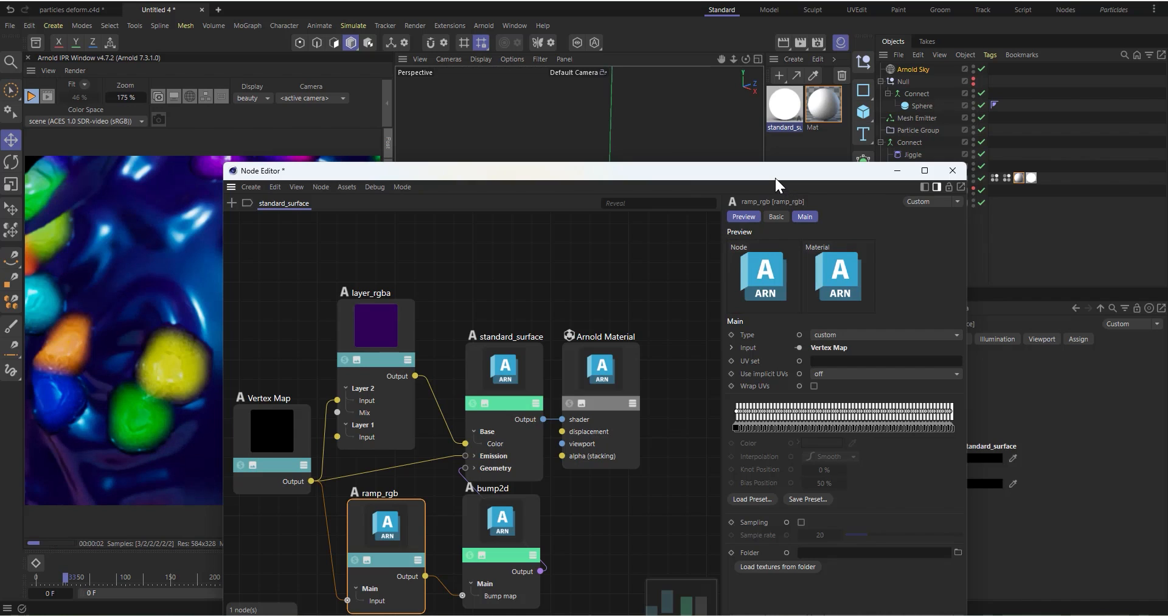
left_click_drag(772, 170, 1167, 286)
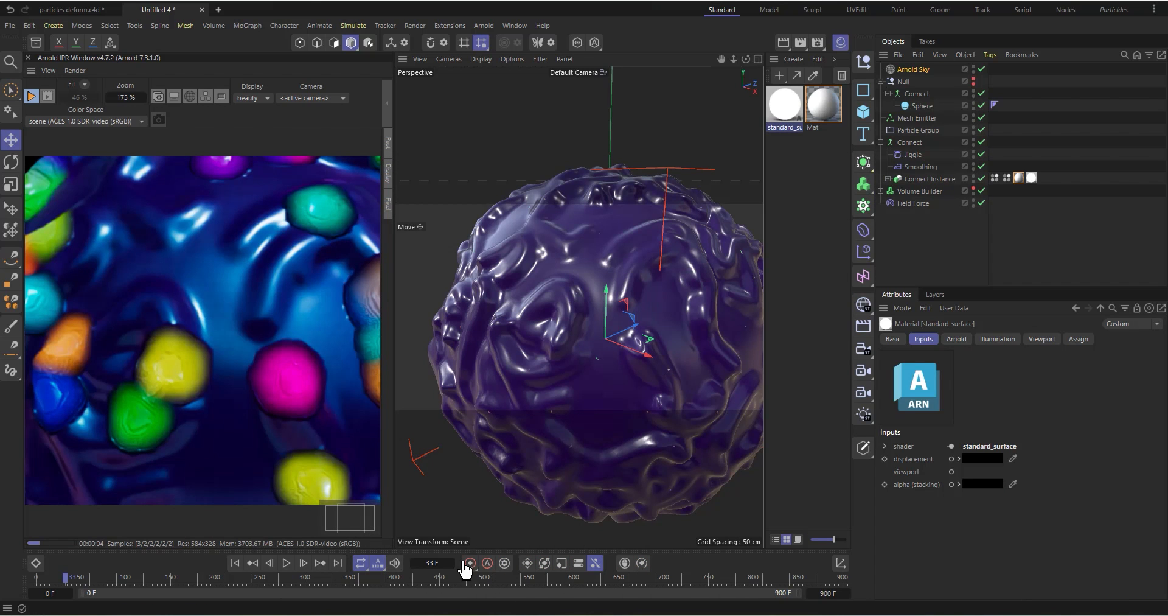
Pause the Arnold IPR, replay the simulation from frame 0 to frame 44, and restart the IPR to check the bump lines
left_click(33, 93)
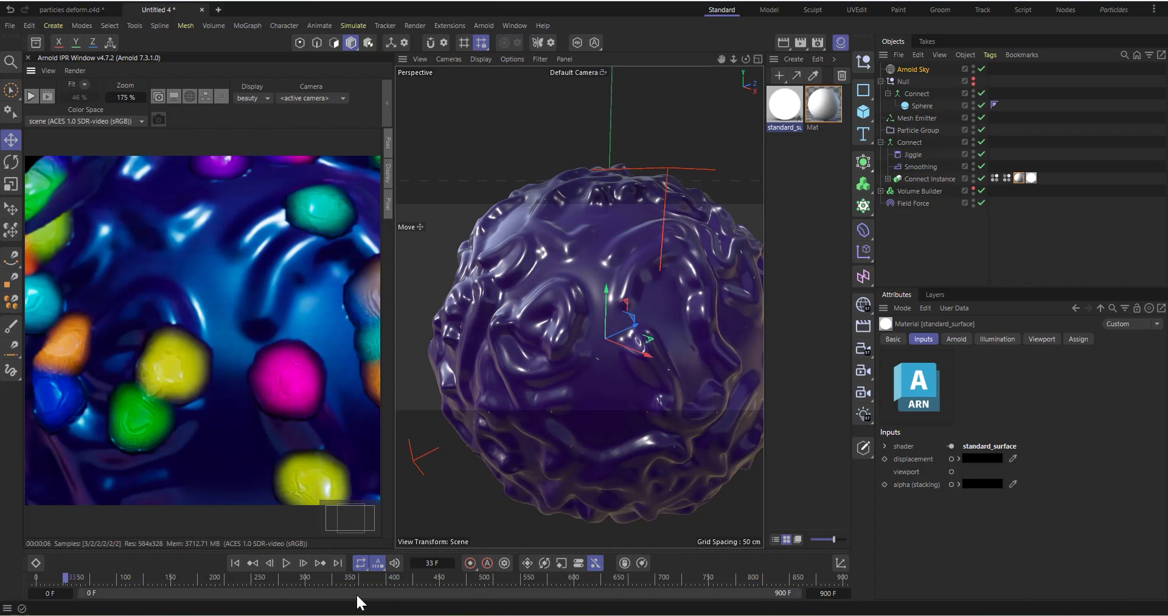
left_click(238, 560)
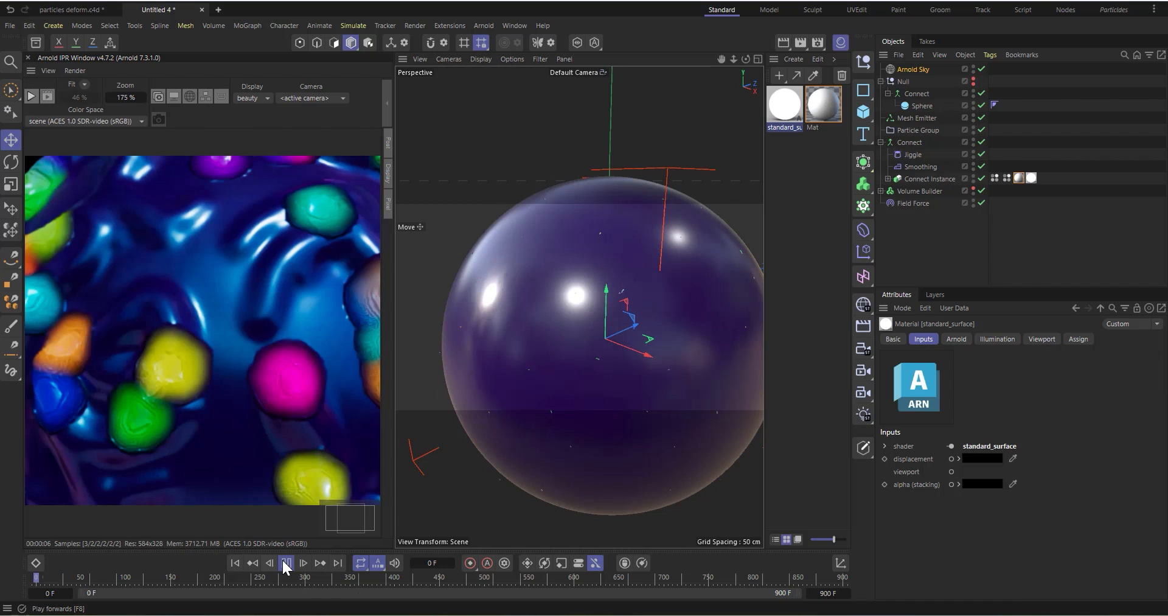
left_click(283, 561)
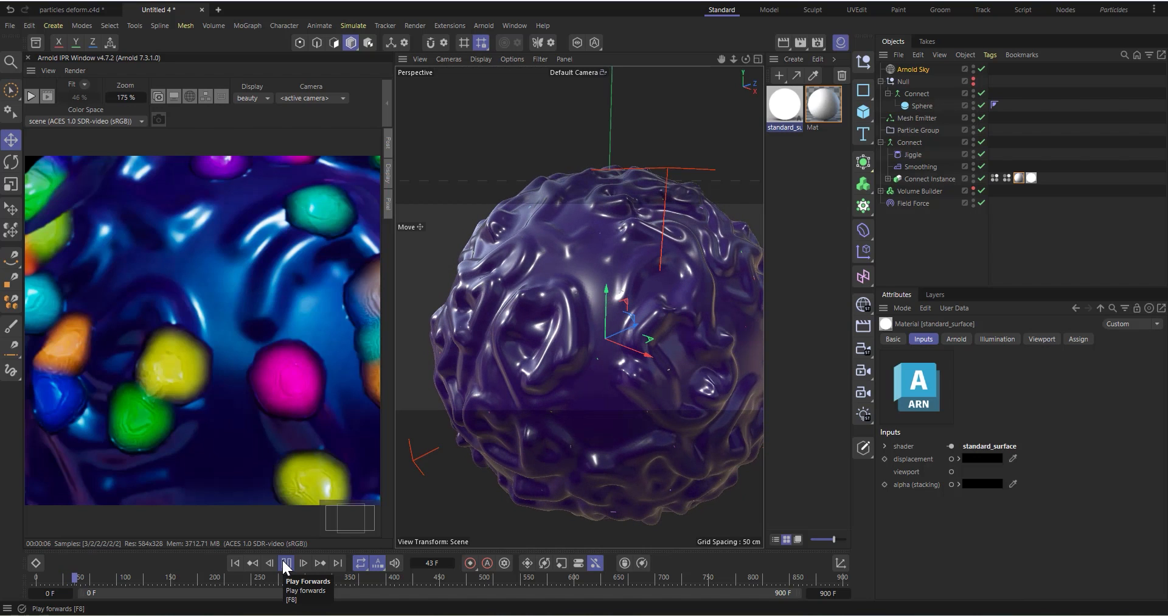
left_click(284, 567)
left_click(29, 95)
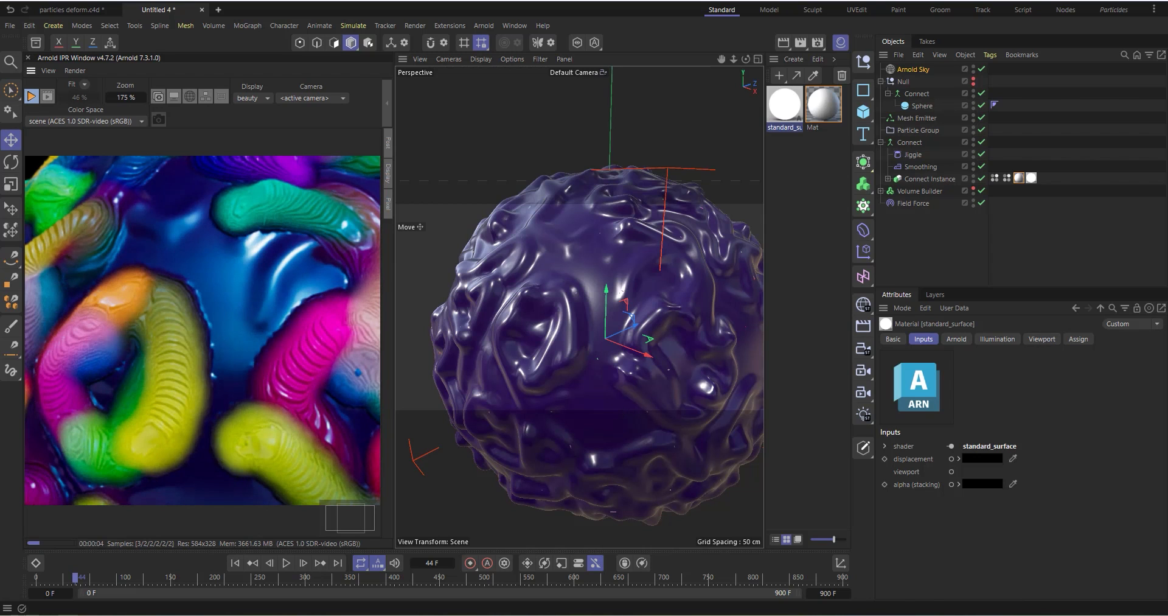
Try a bump height of 0.2 cm on the bump2d node, reduce it to 0.07 cm, and close the Node Editor
left_click_drag(1167, 244, 241, 147)
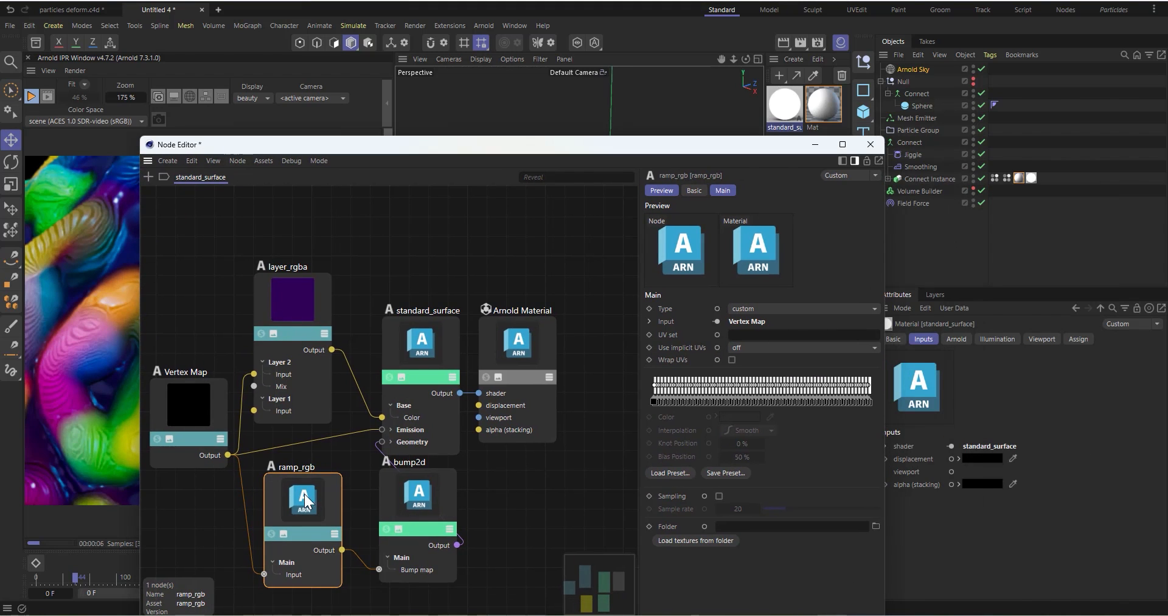
left_click(420, 515)
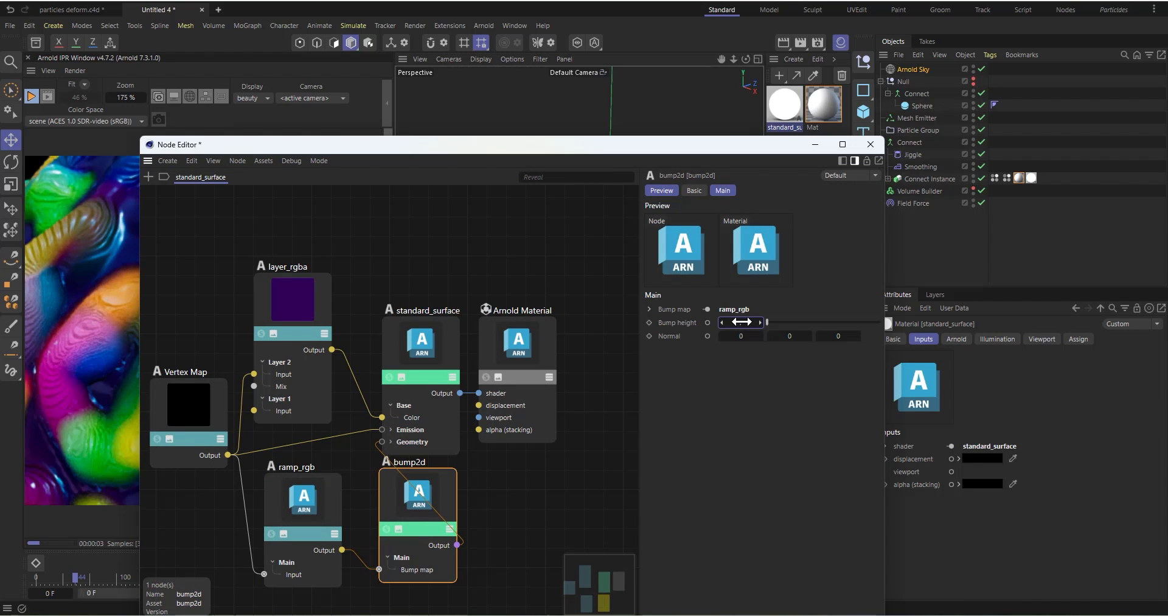
type("0.2")
key("Return")
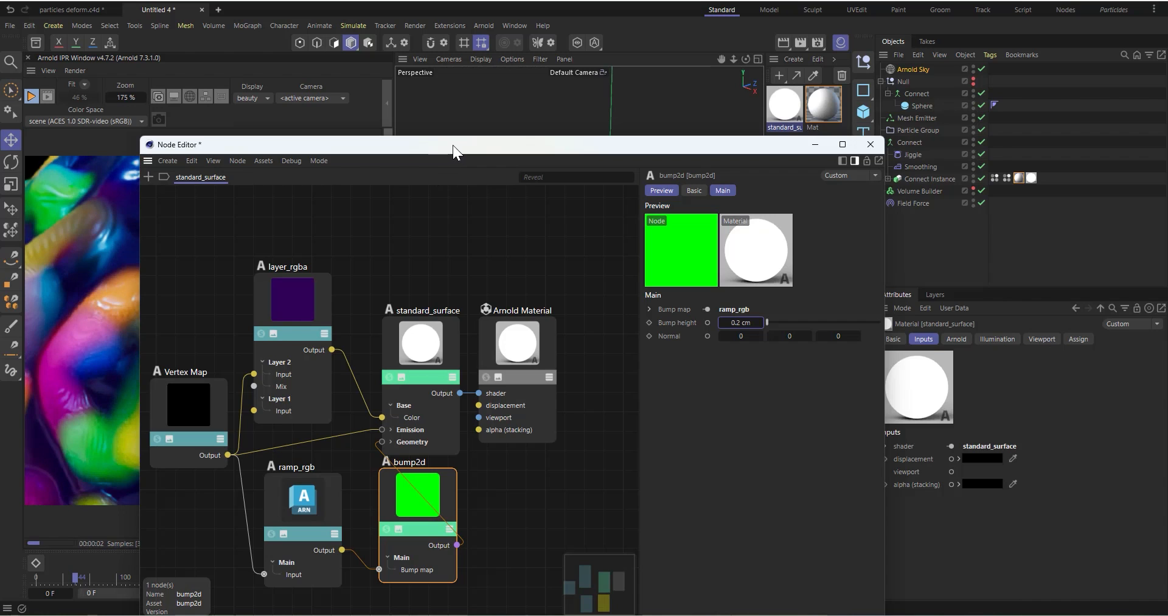
left_click_drag(453, 145, 709, 143)
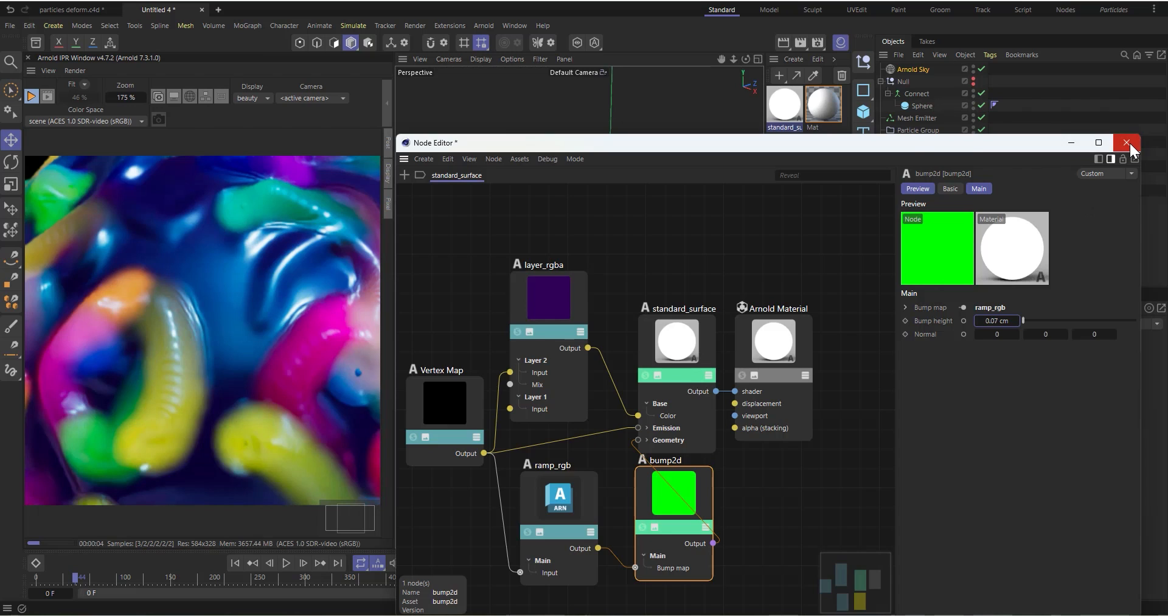
left_click(1129, 142)
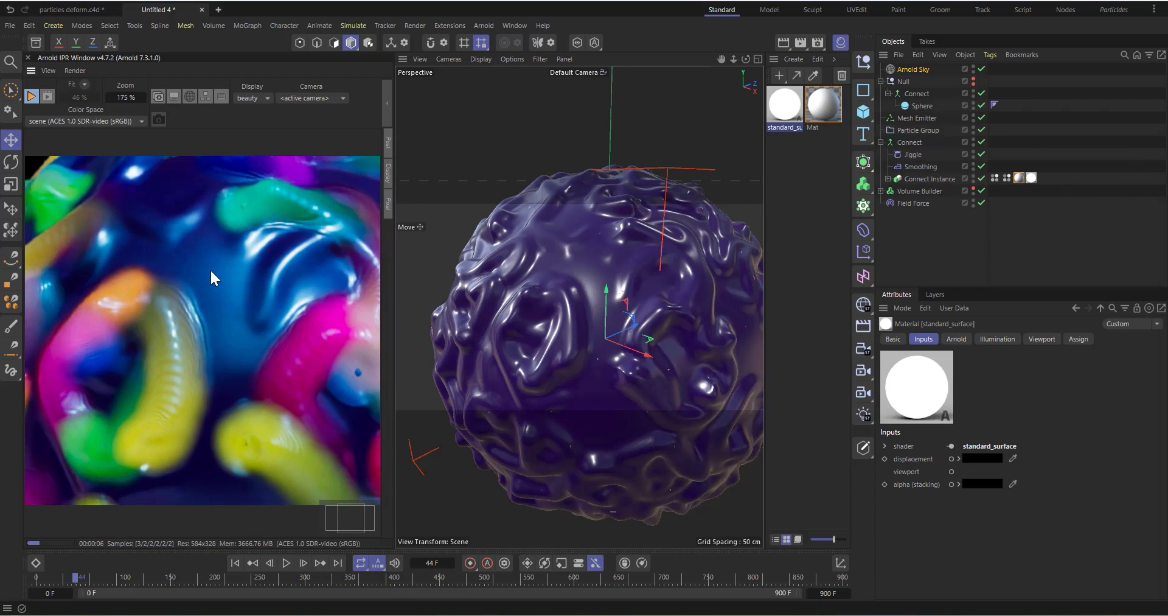
scroll(575, 209, "down", 3)
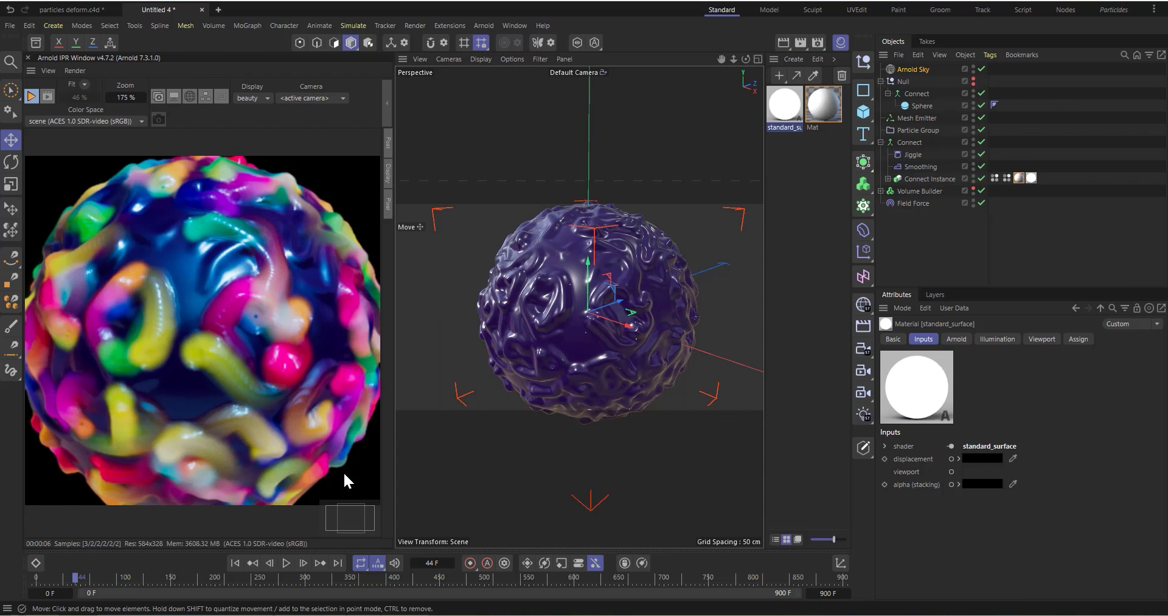
Rewind to frame 0, add a plane in place of the sphere under the Null's Connect, and disable the sphere
left_click(234, 563)
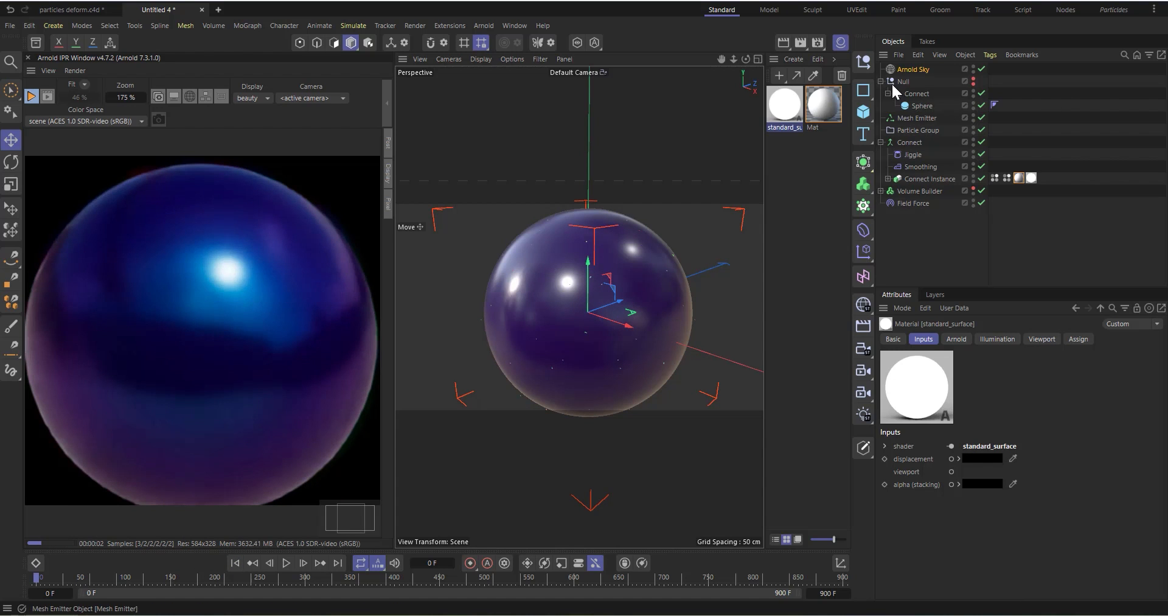
left_click(870, 110)
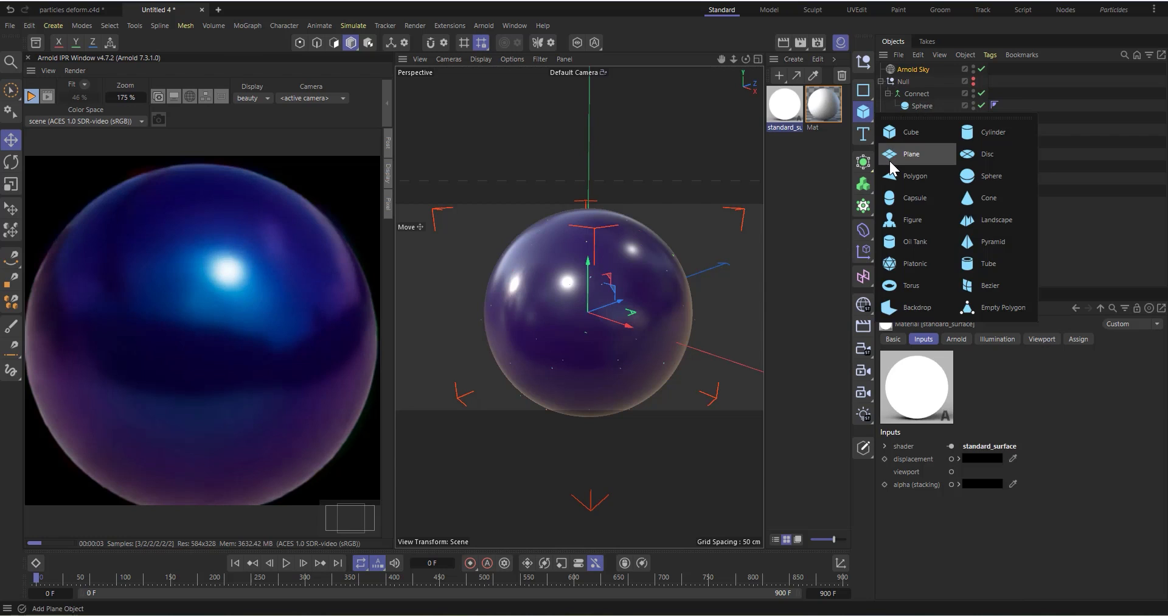
left_click(885, 155)
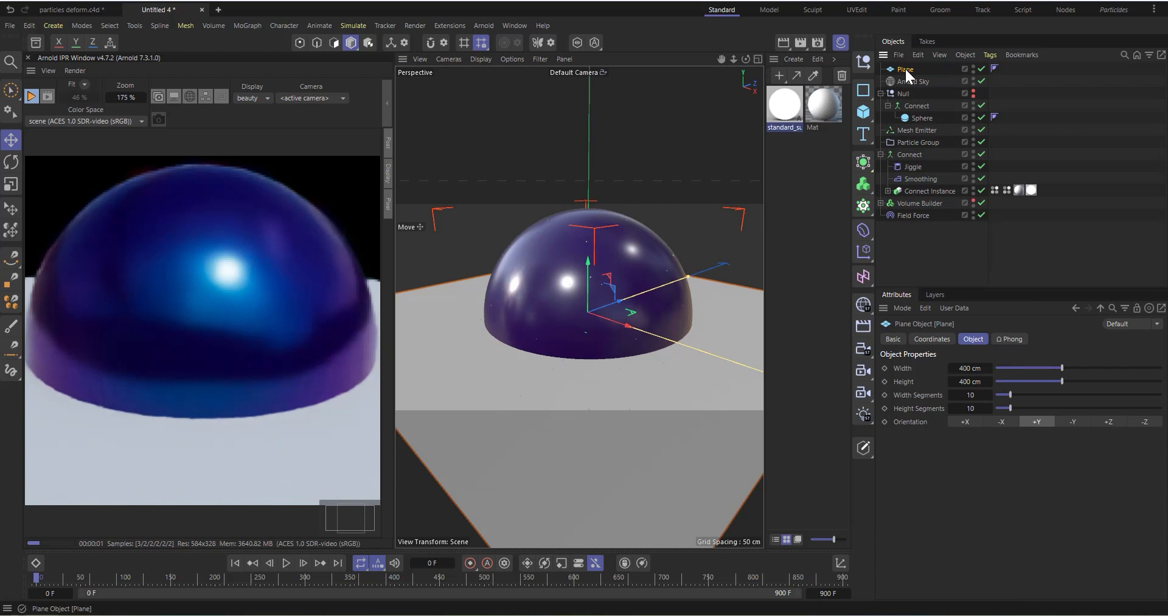
left_click(919, 107)
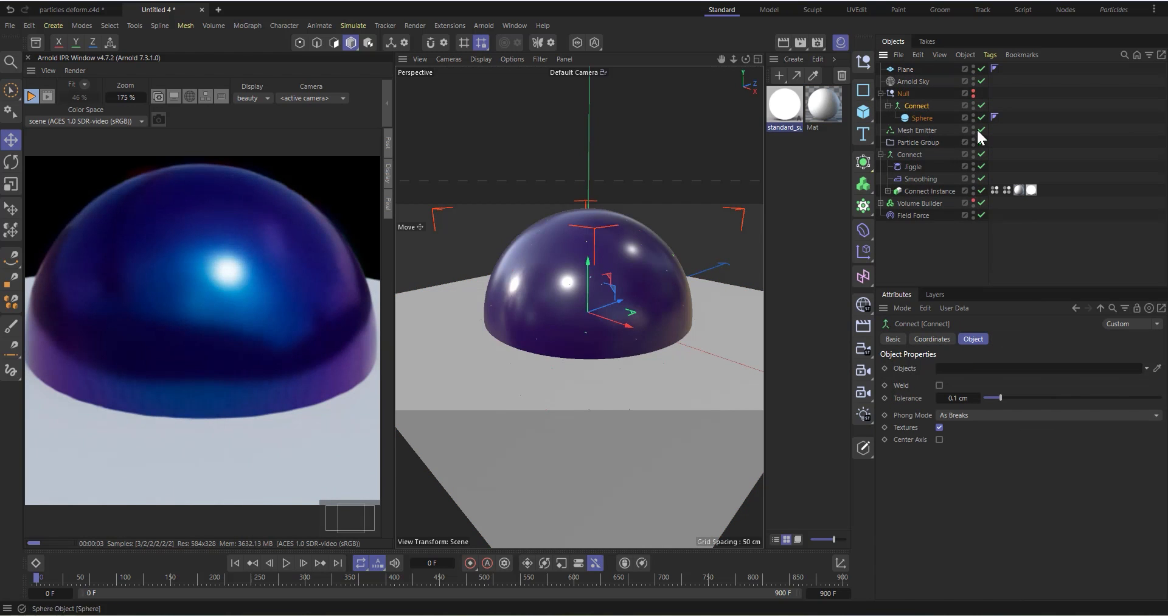
mouse_move(918, 117)
left_mouse_down()
mouse_move(911, 74)
mouse_move(917, 116)
left_mouse_up()
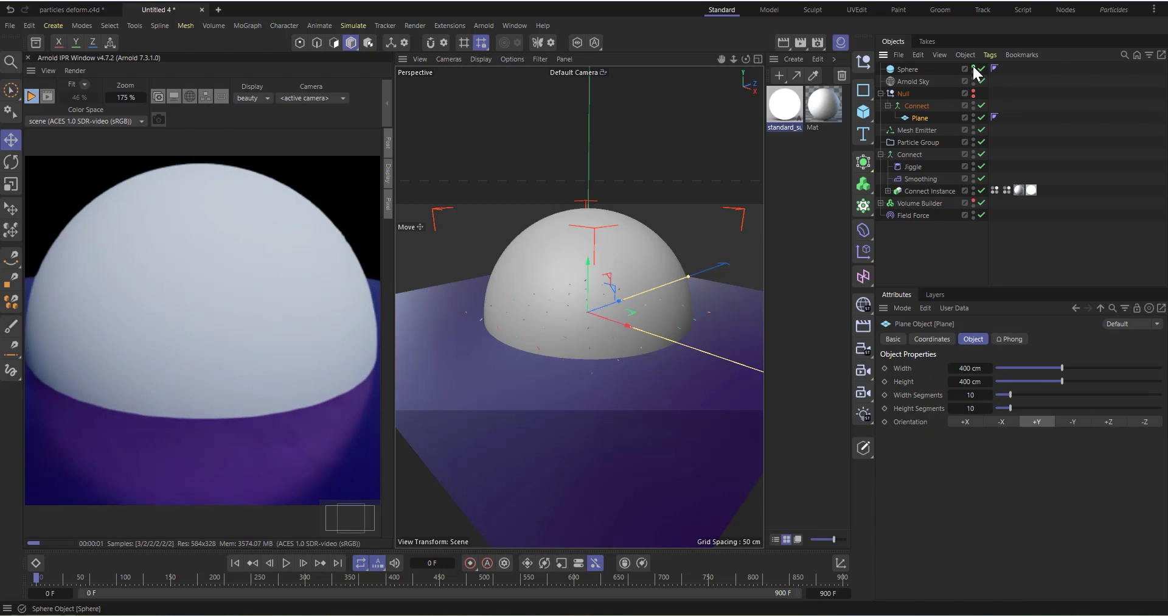
left_click(981, 69)
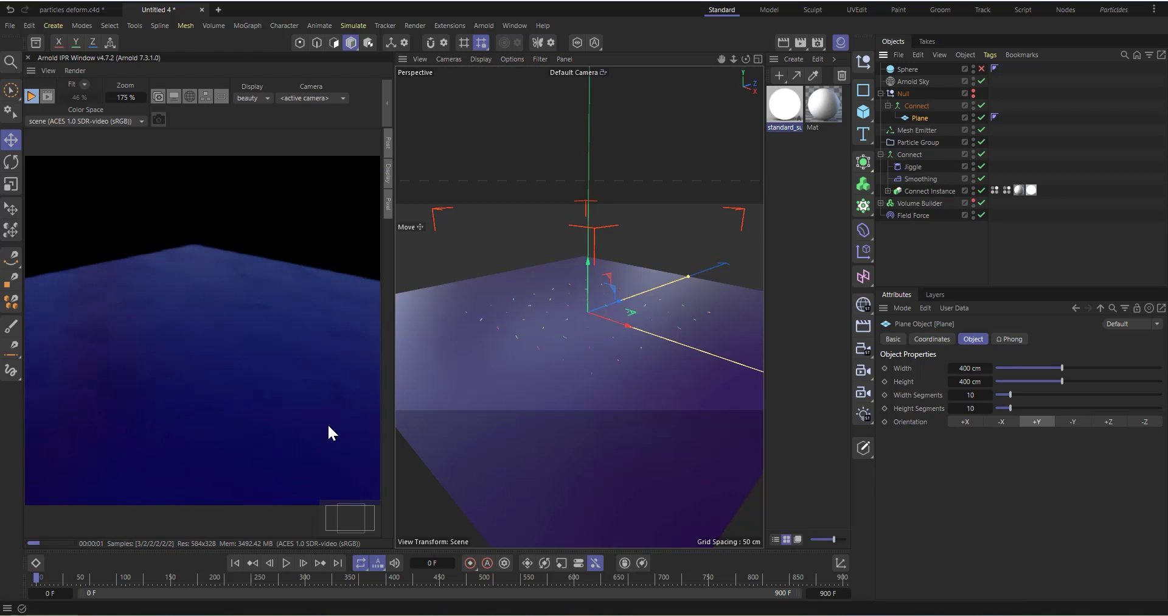
Stop the Arnold IPR, play the simulation on the plane to frame 48, and rewind to the start
left_click(31, 97)
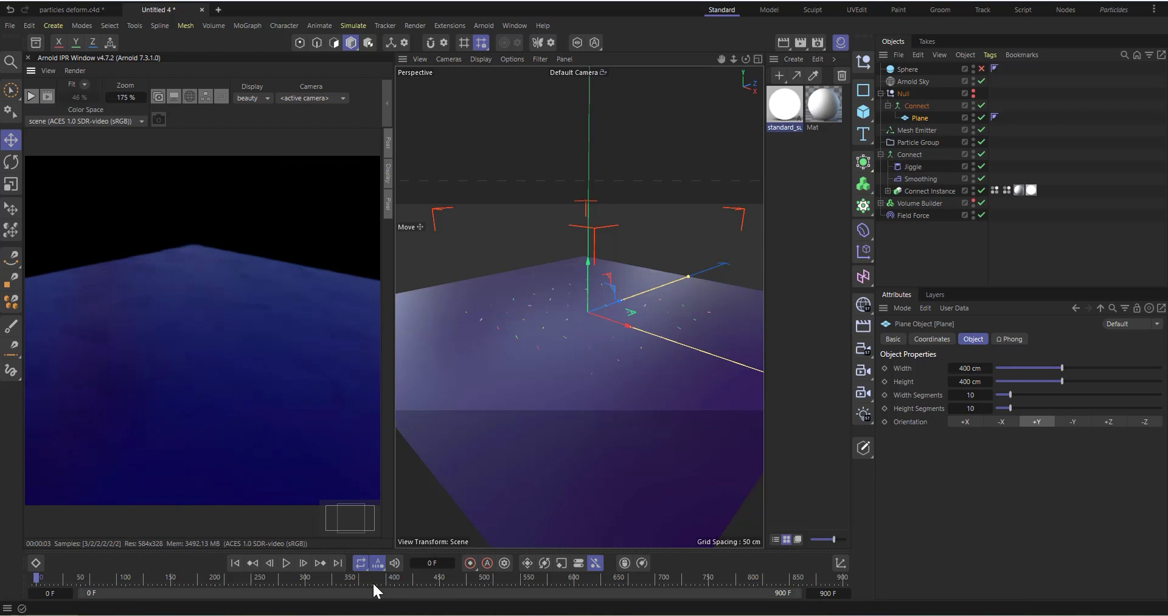
left_click(286, 563)
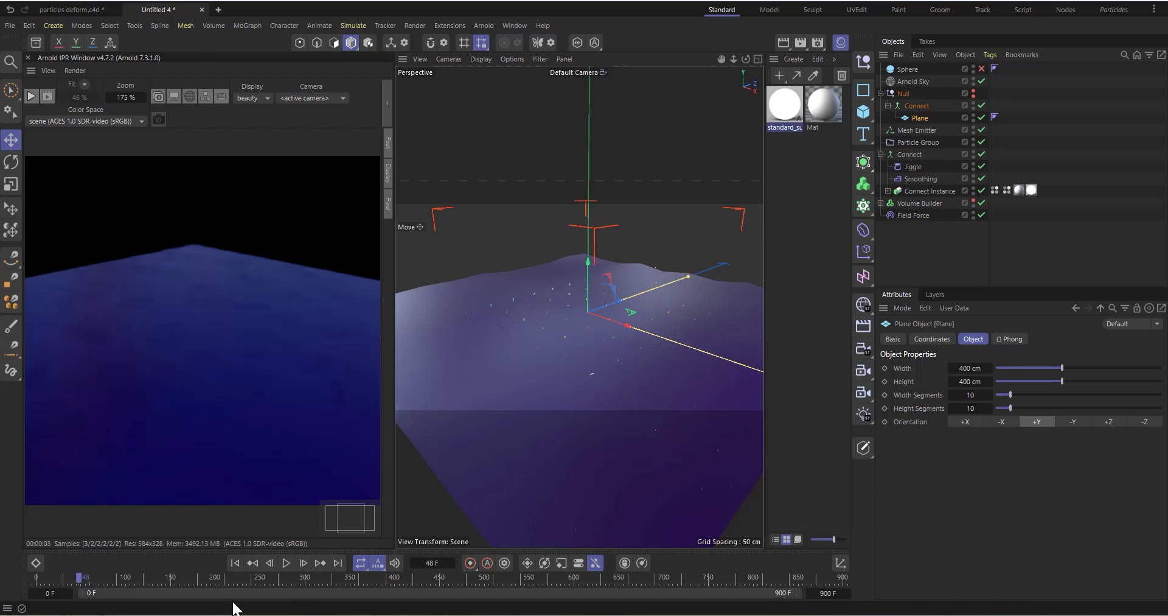
left_click(235, 563)
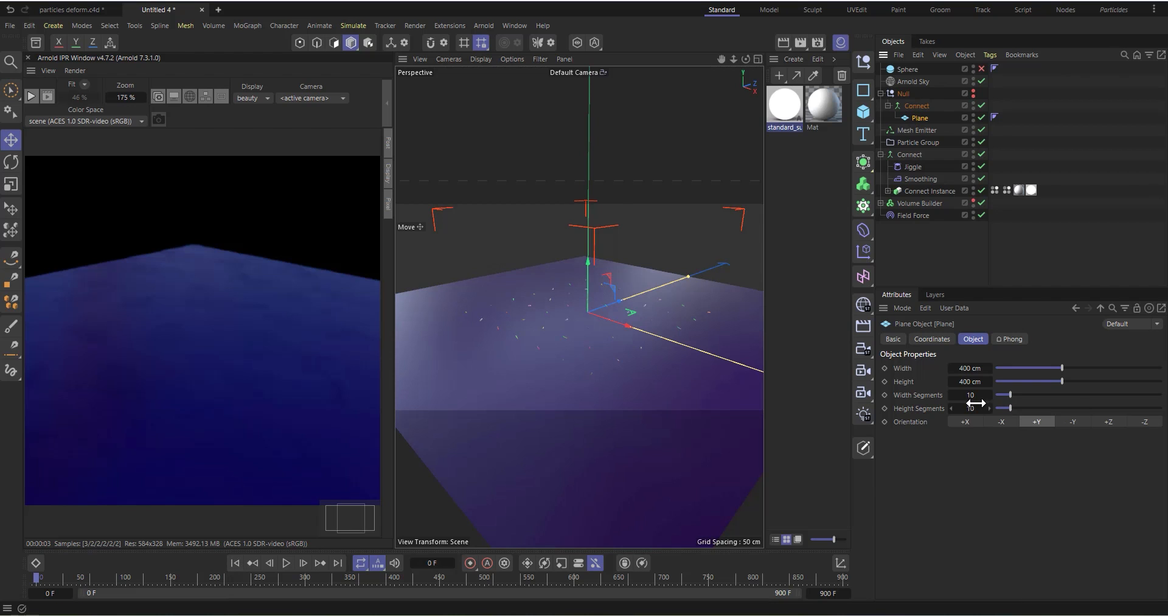
Set the plane's width and height segments to 100 and play the simulation to frame 35
left_click_drag(1012, 395, 1162, 408)
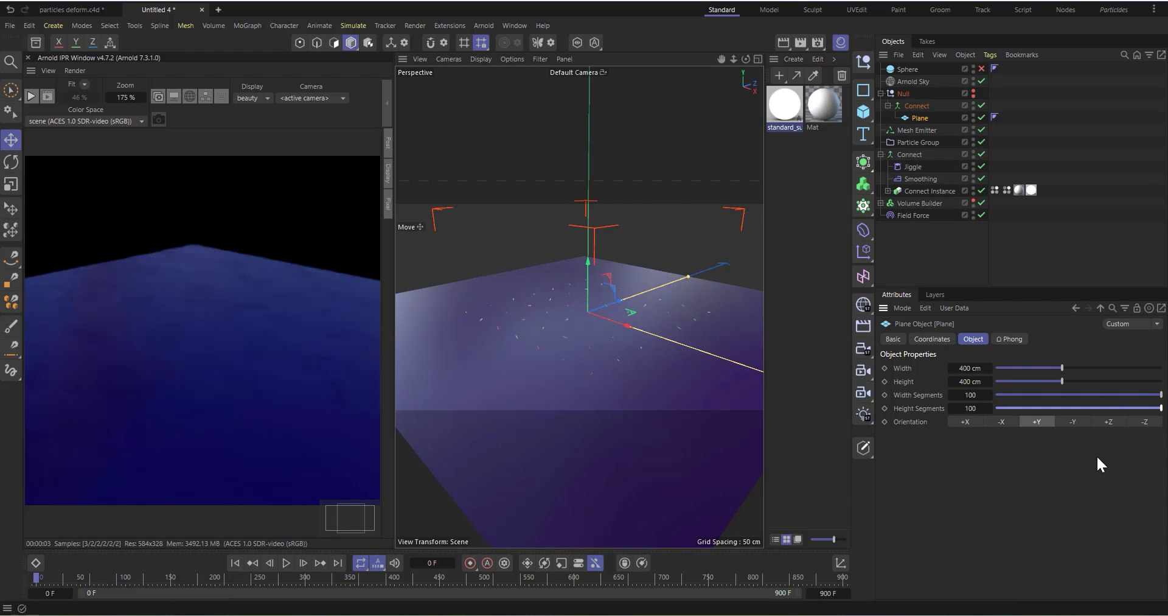
left_click(285, 563)
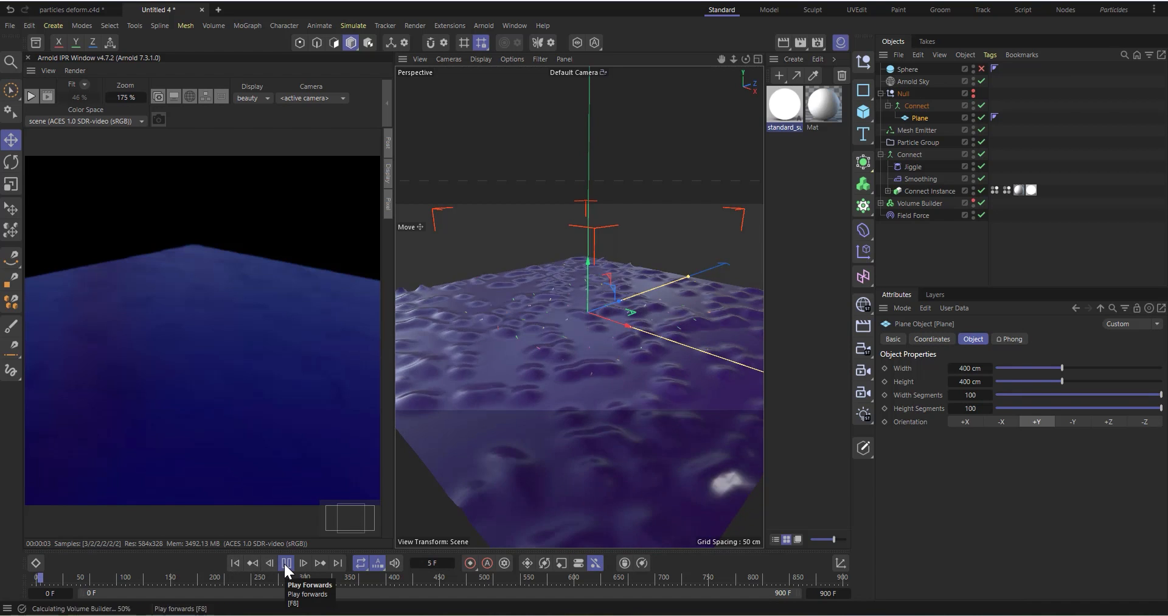
left_click(284, 563)
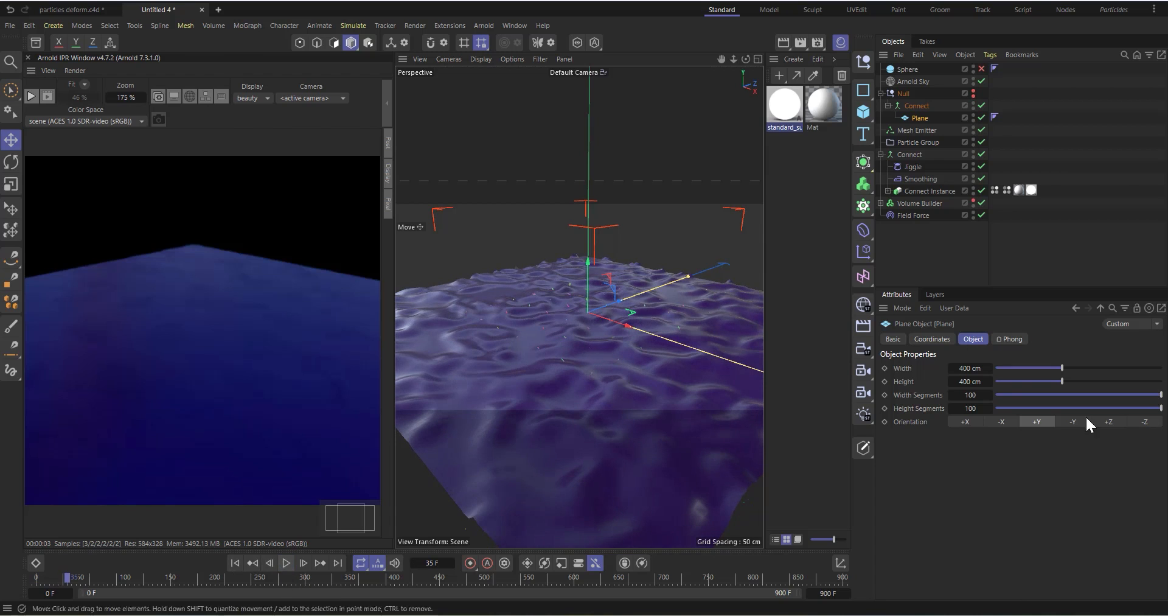
Try 400 width and height segments on the plane, play a few frames of the simulation, and rewind to frame 0
left_click(970, 395)
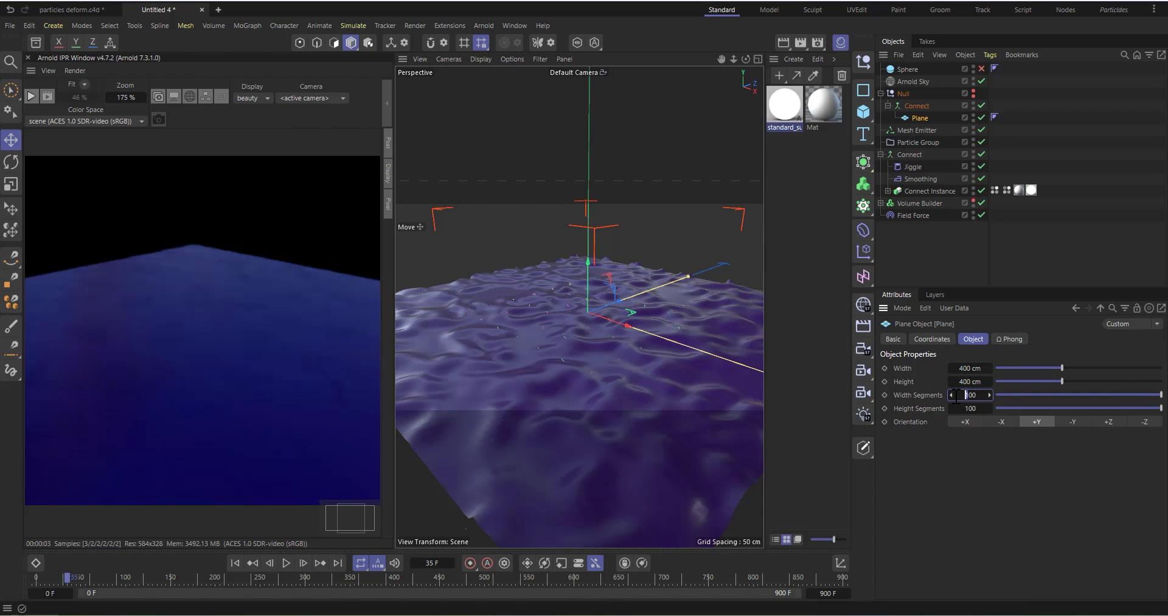
left_click(971, 409)
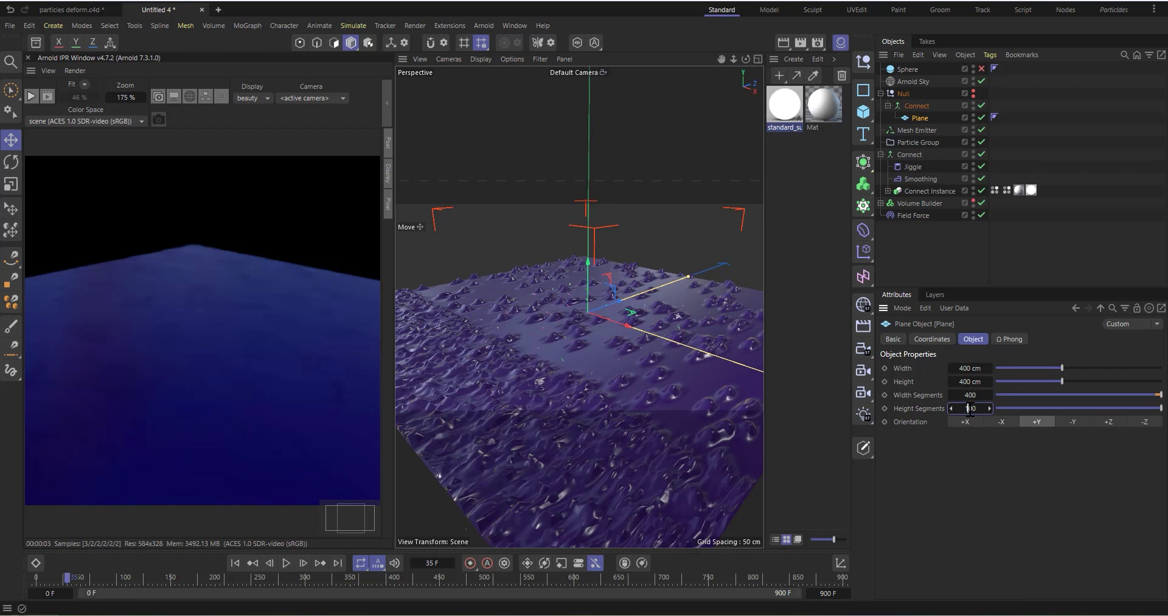
type("400")
key("Return")
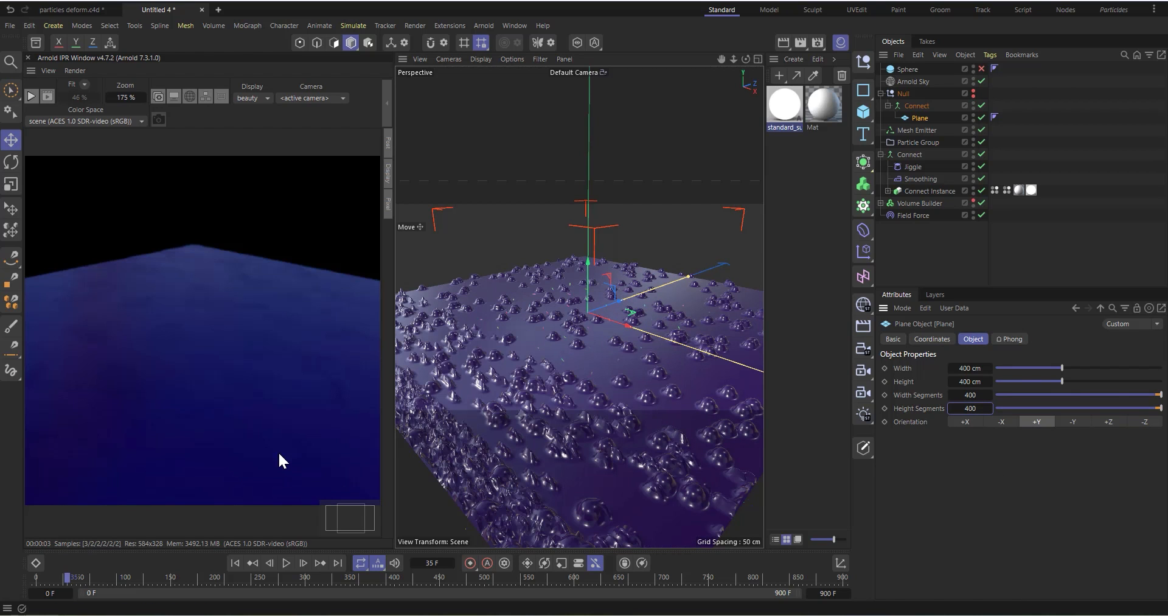
left_click(235, 563)
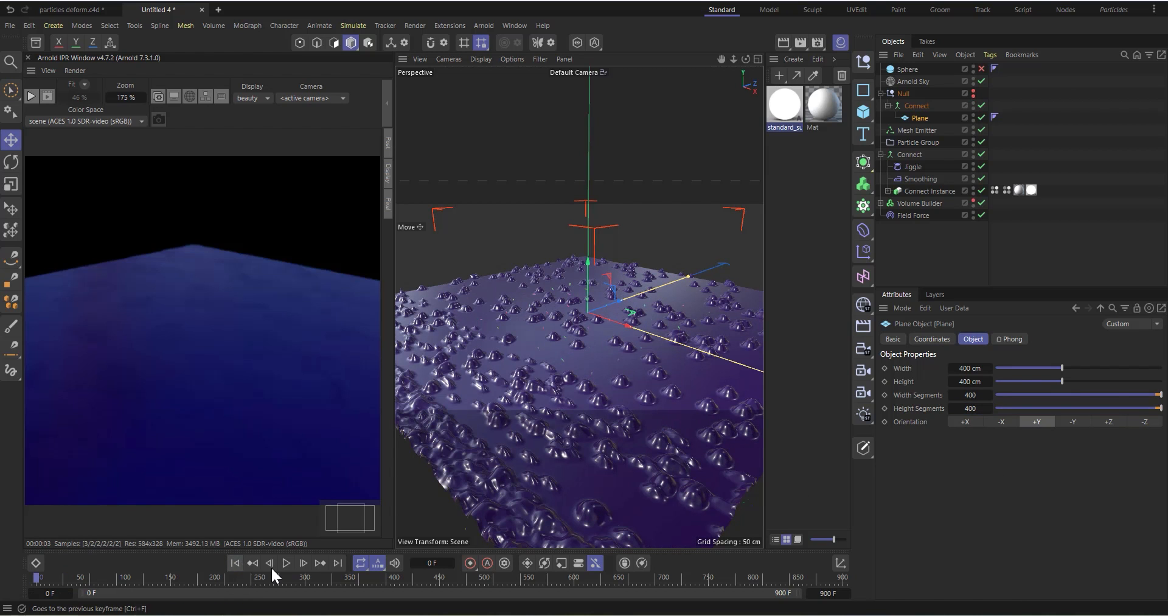
left_click(287, 563)
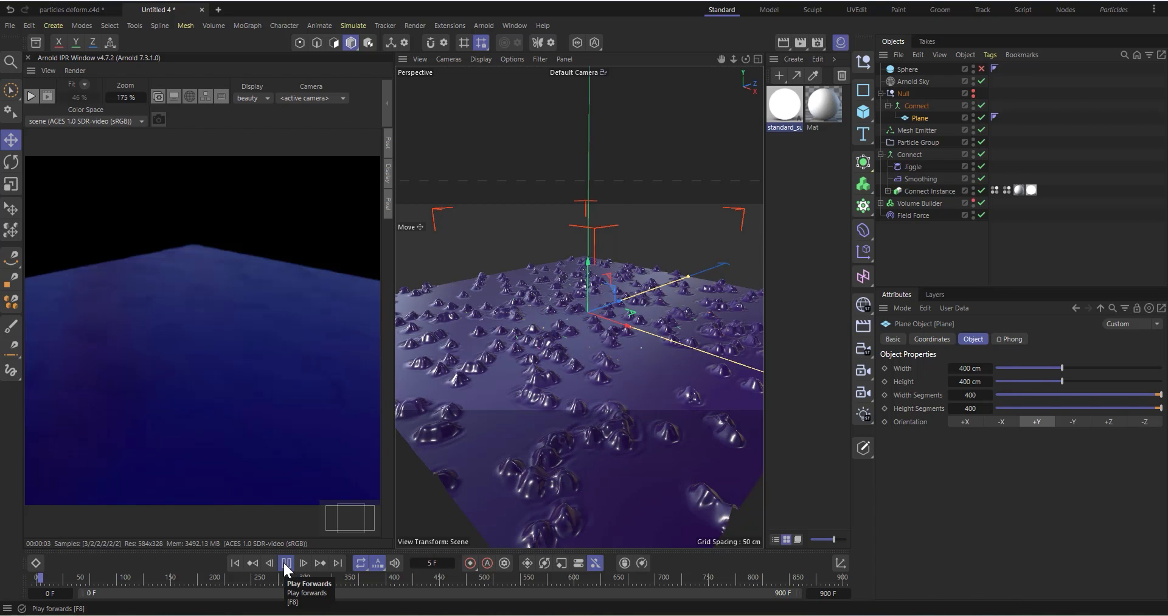
left_click(286, 563)
left_click(242, 562)
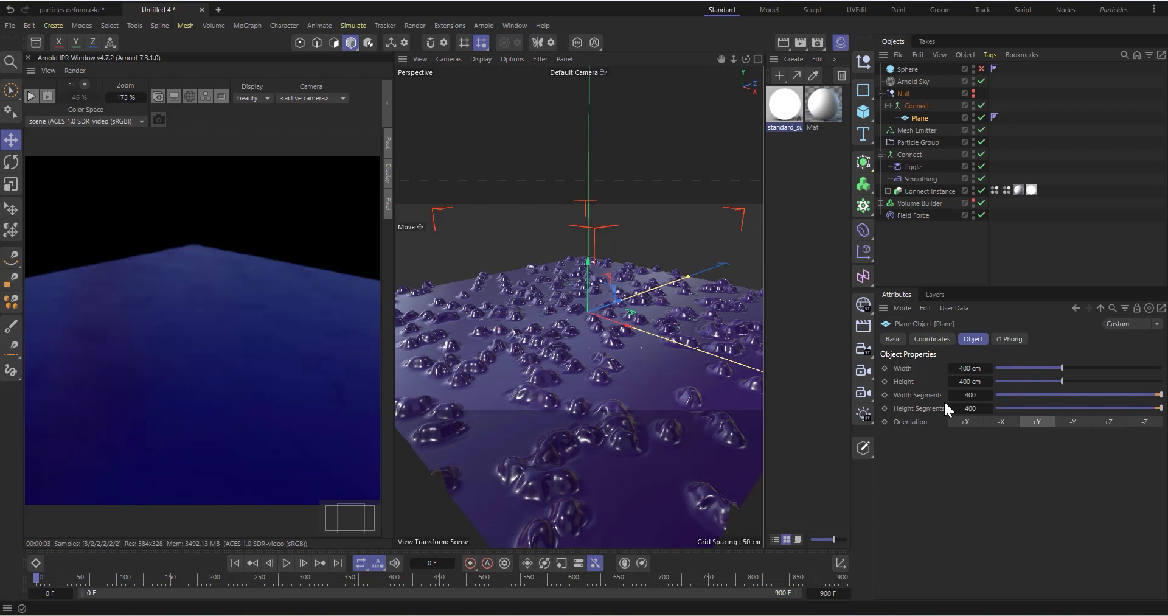
Set the plane's width and height segments to 200 and play the simulation from the start to frame 77
double_click(967, 395)
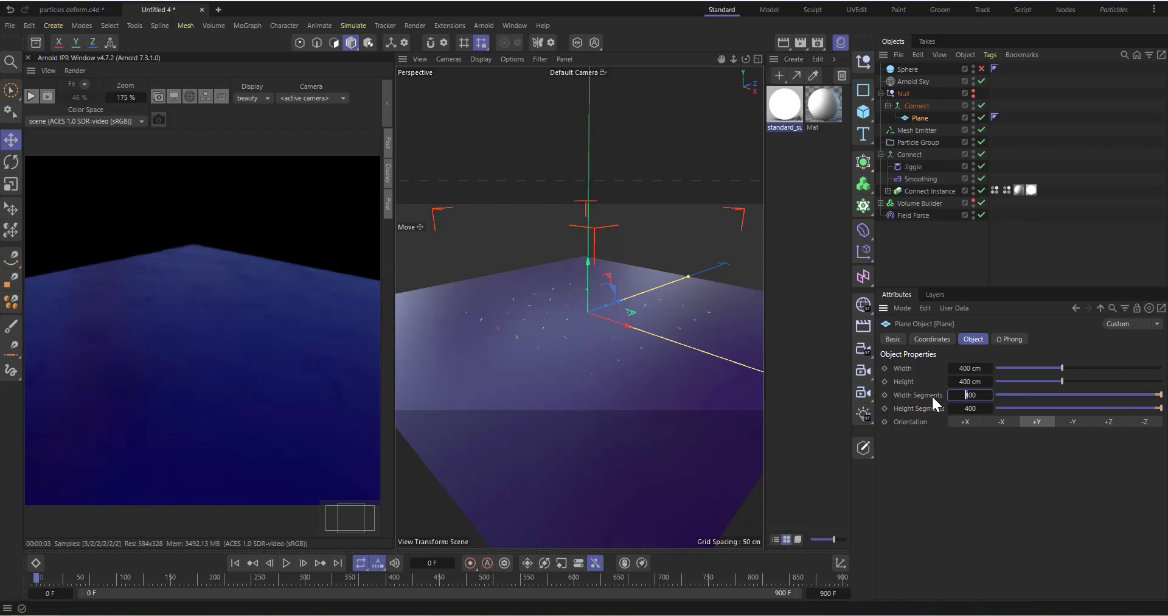
type("2")
key("Tab")
left_click(239, 566)
left_click(286, 562)
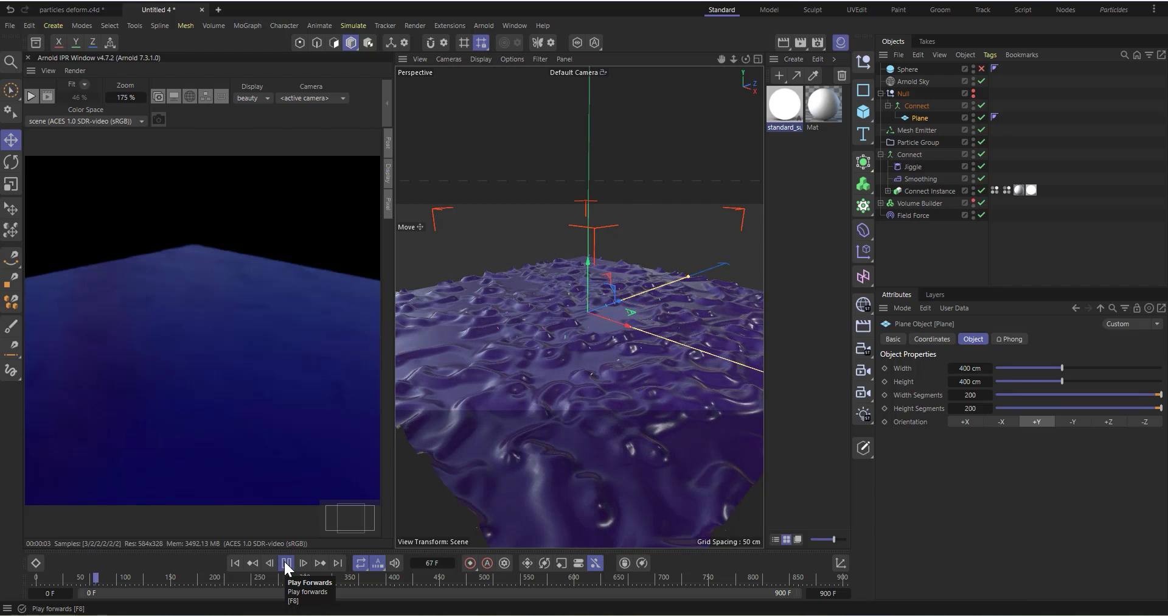
left_click(286, 564)
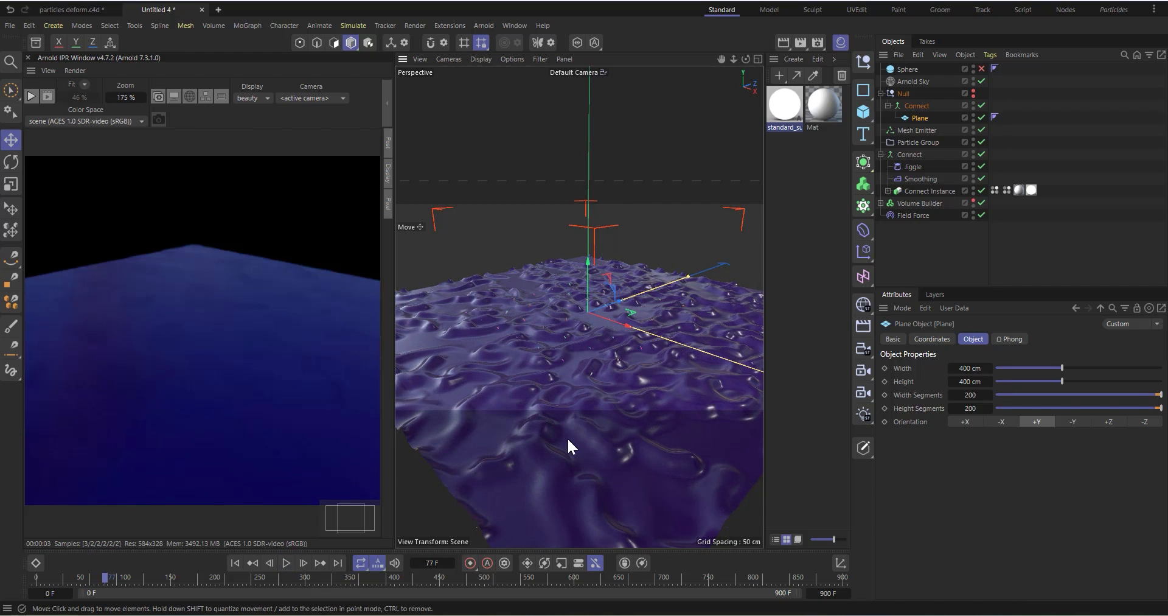
Render the displaced plane at frame 77 in the Arnold IPR from a closer, low angle
scroll(569, 442, "up", 4)
left_click_drag(746, 60, 588, 213)
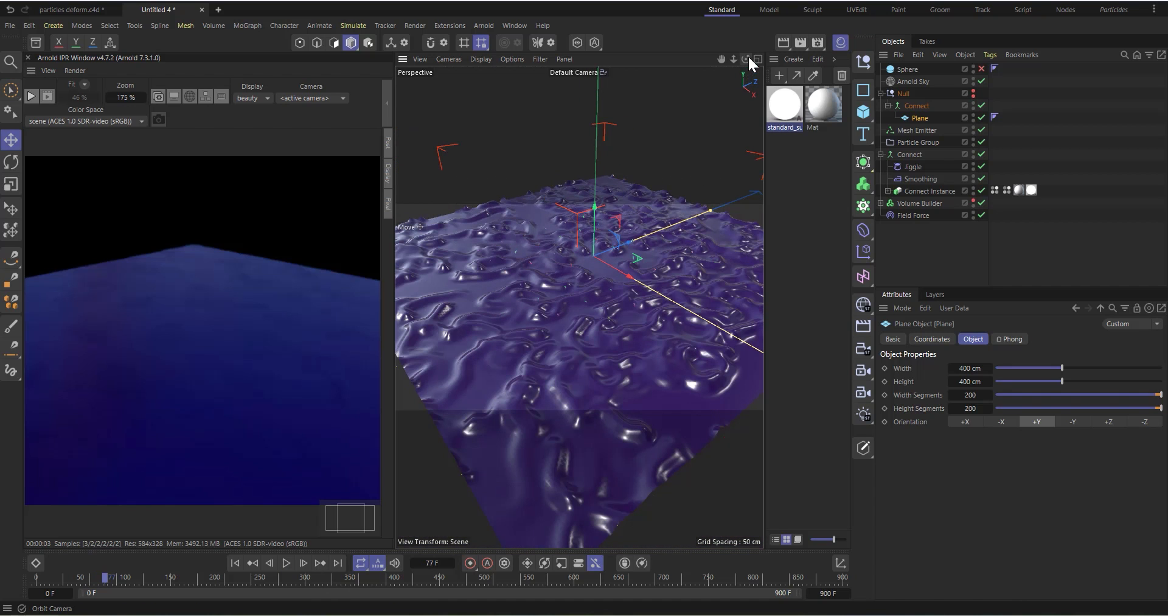
left_click_drag(747, 59, 622, 217)
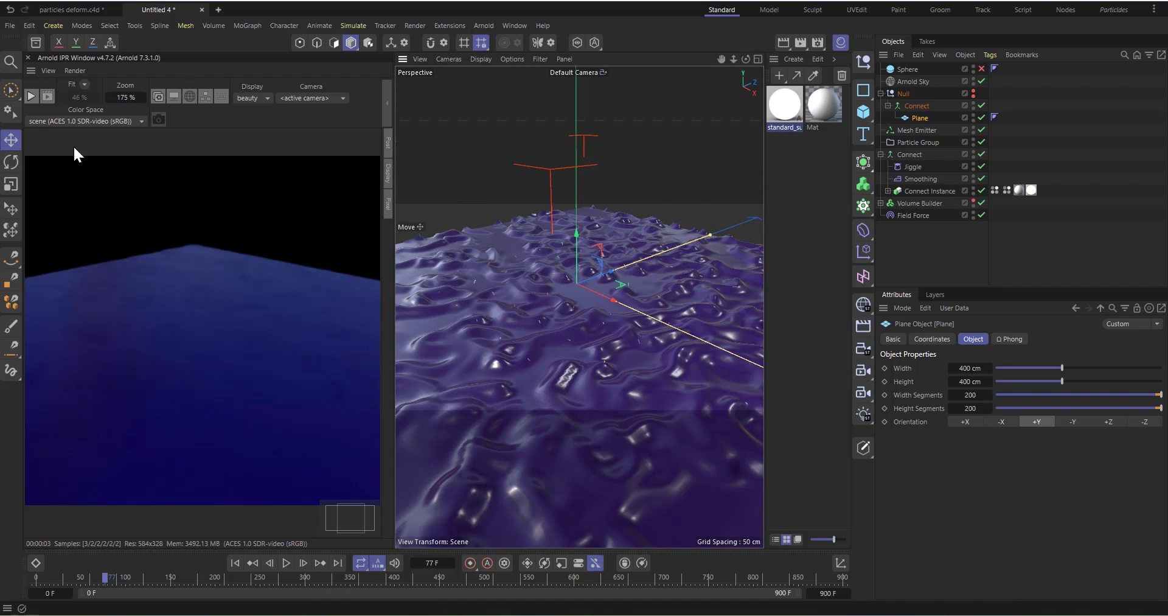
left_click(31, 95)
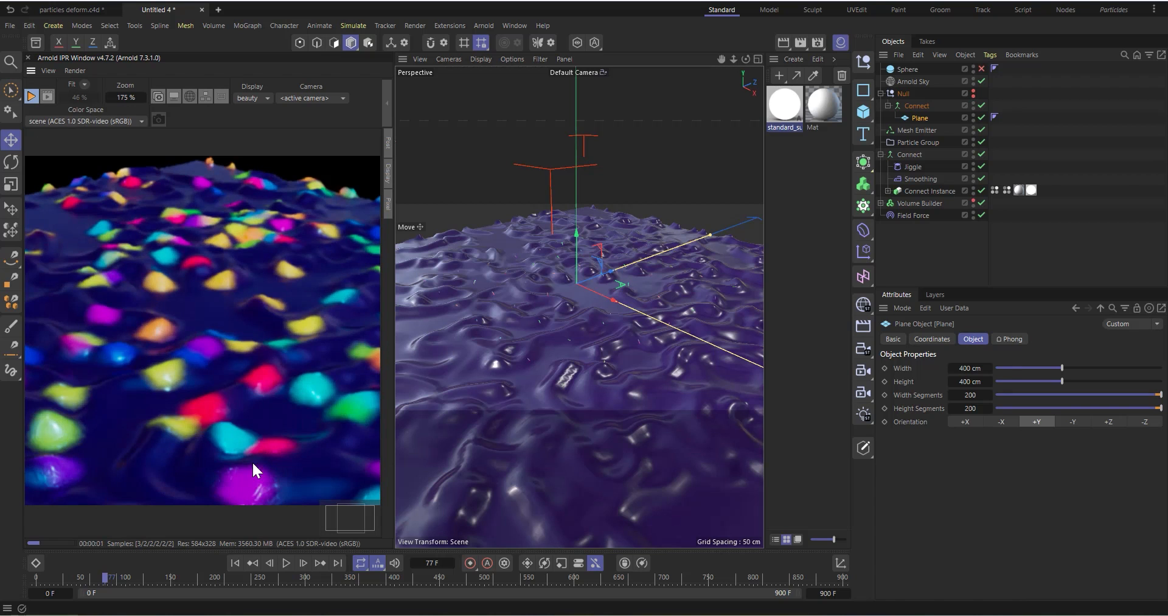
Replay the simulation from the start to frame 75 with the Arnold IPR stopped, and render that frame in the IPR
left_click(234, 562)
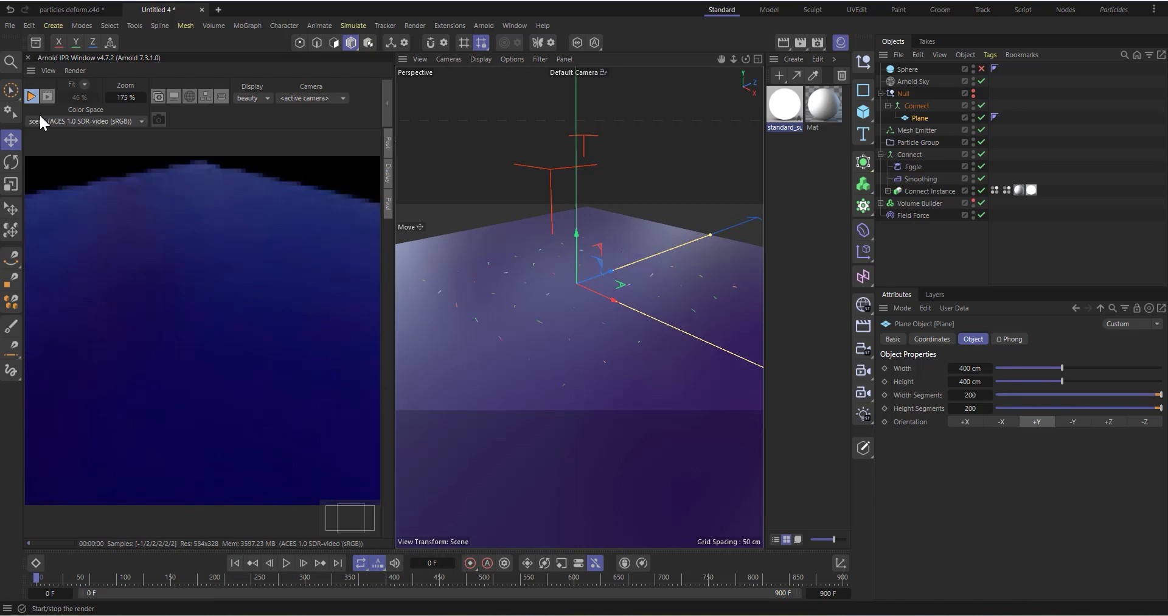
left_click(31, 95)
left_click(286, 563)
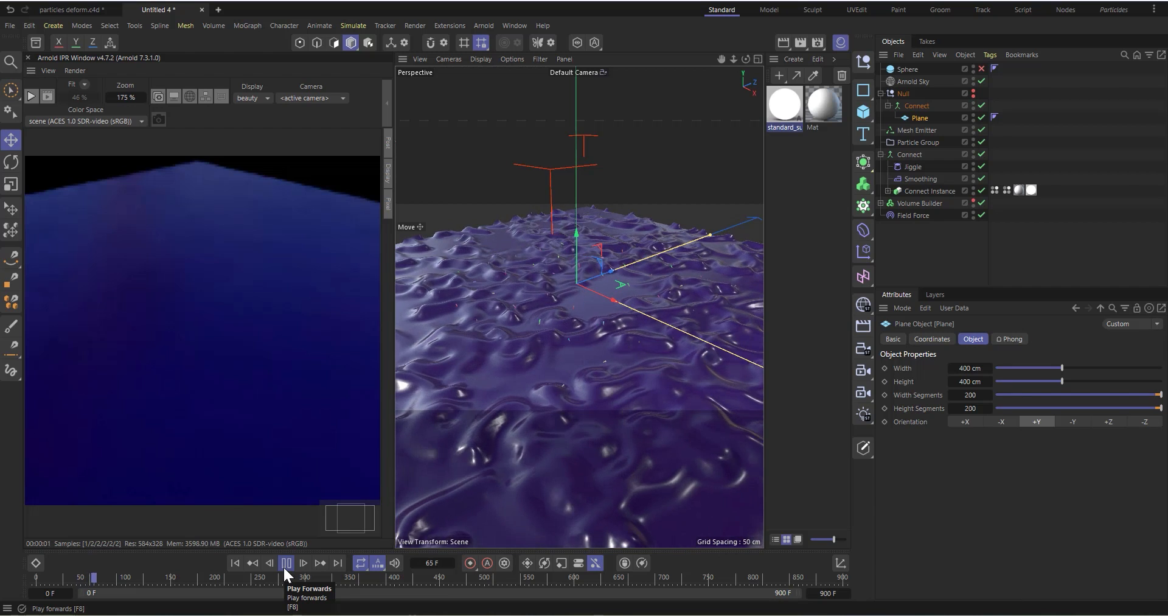
left_click(286, 563)
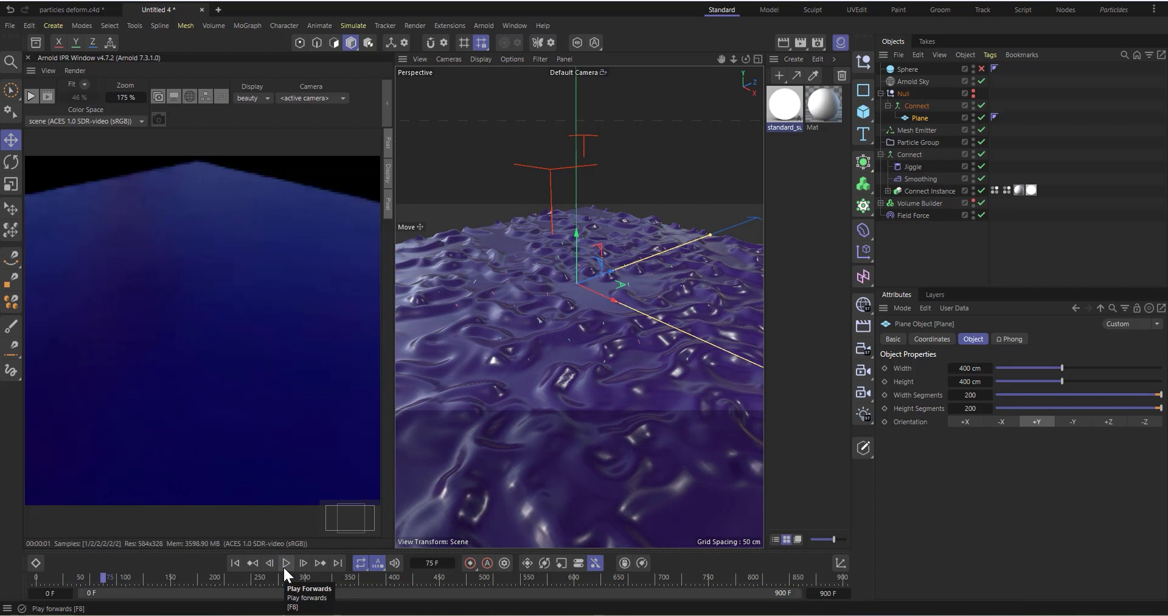
left_click(31, 97)
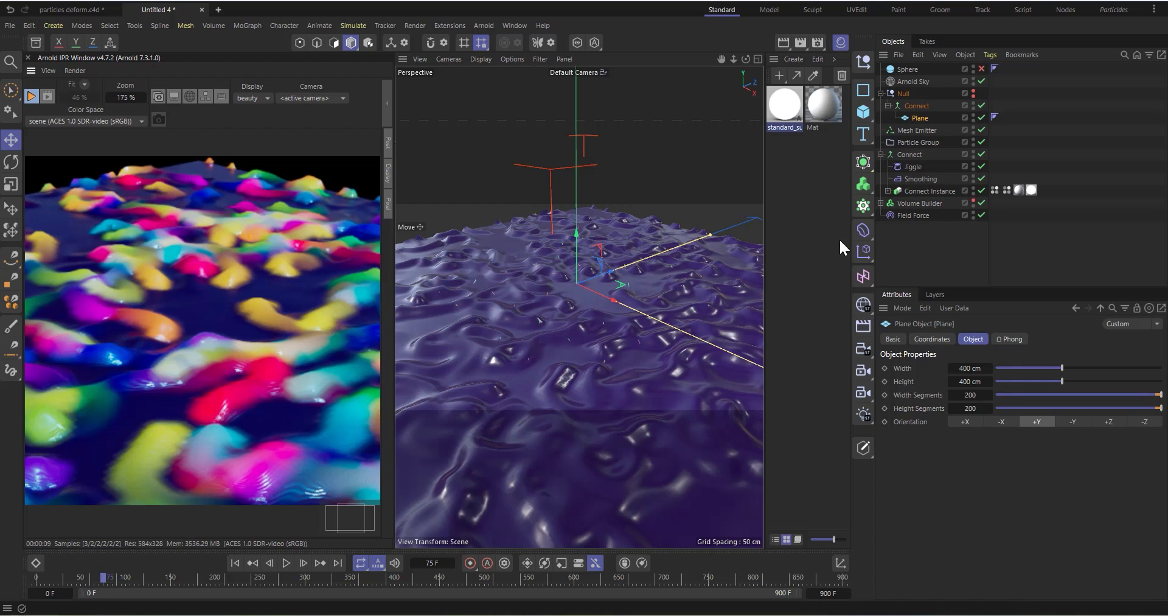
Examine the Jiggle deformer's object, Fields and Cache settings, and select the Mesh Emitter
left_click(903, 166)
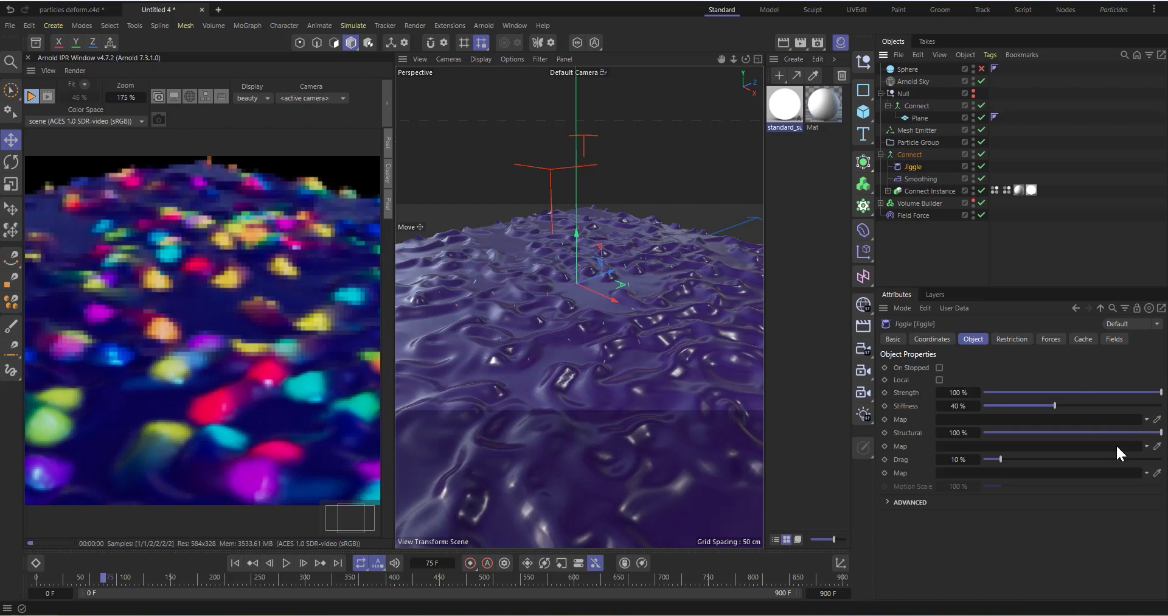
left_click(1109, 340)
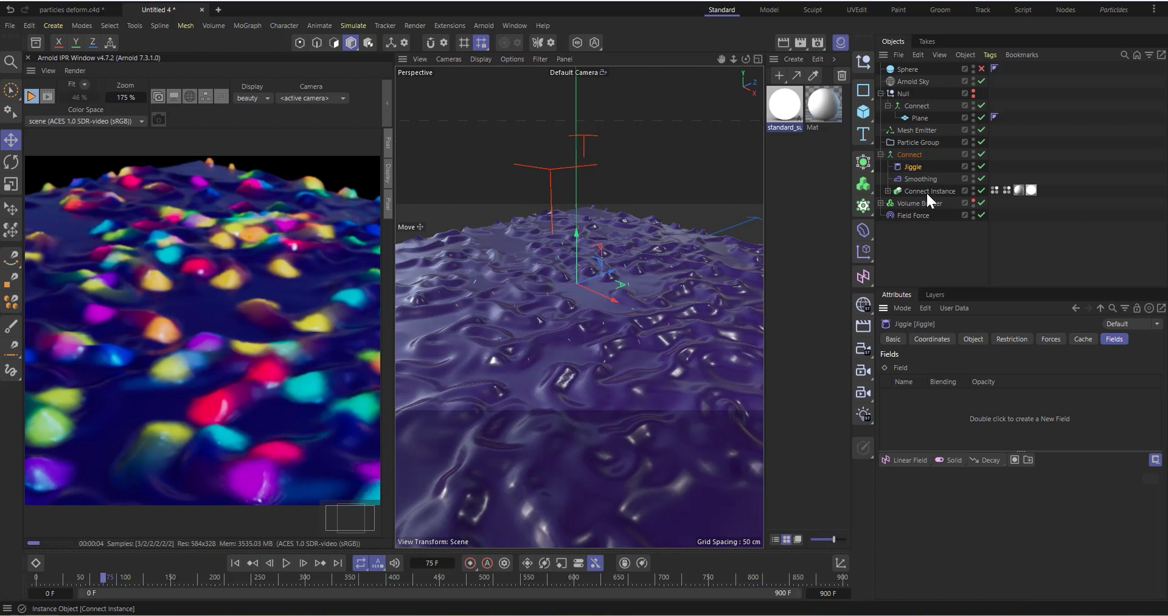
left_click(1082, 338)
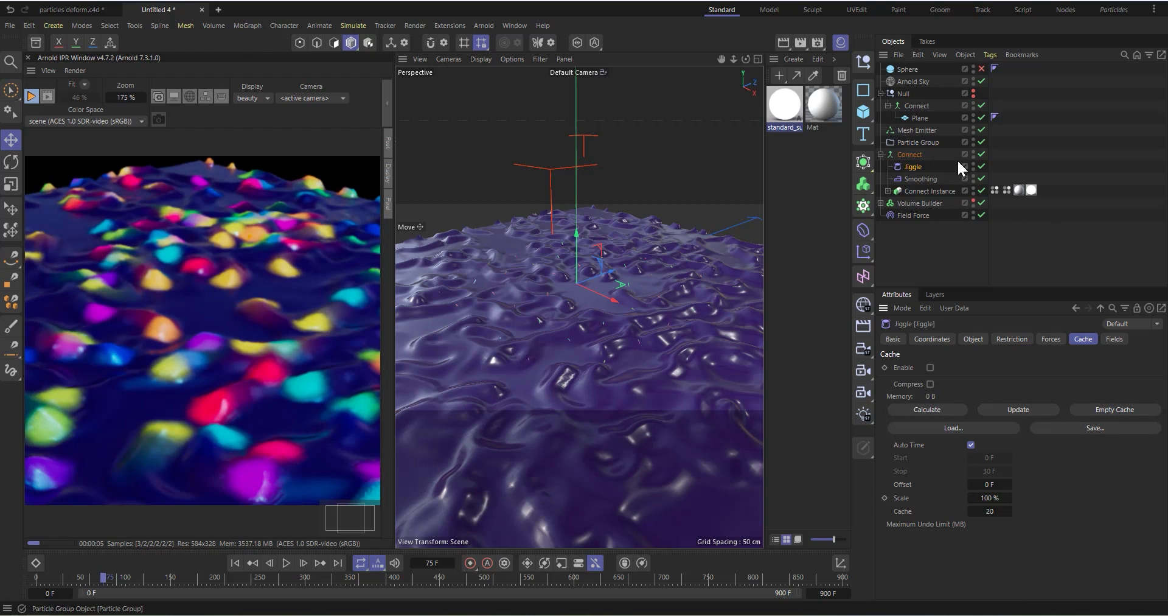
left_click(915, 130)
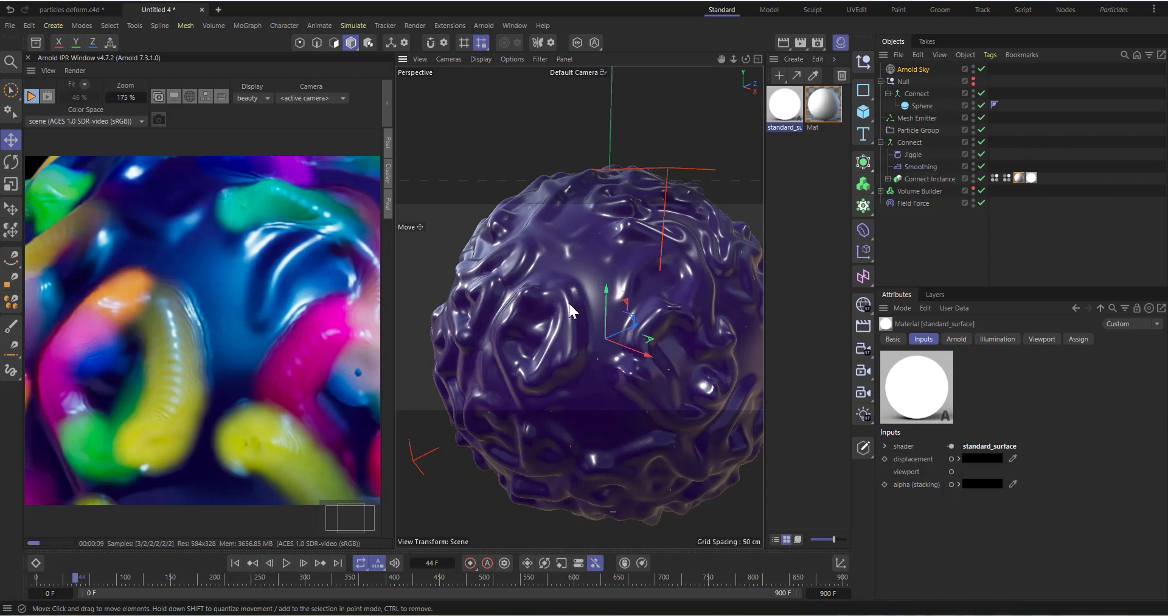
Frame the whole displaced sphere in the perspective view for the running Arnold IPR
scroll(555, 295, "down", 5)
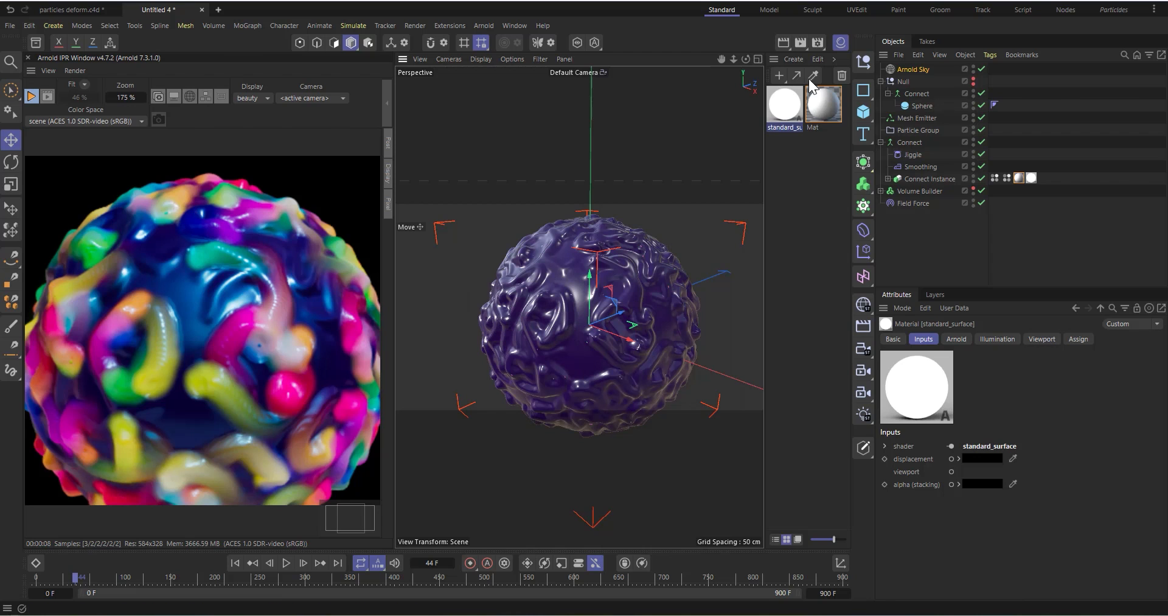
left_click_drag(722, 59, 717, 43)
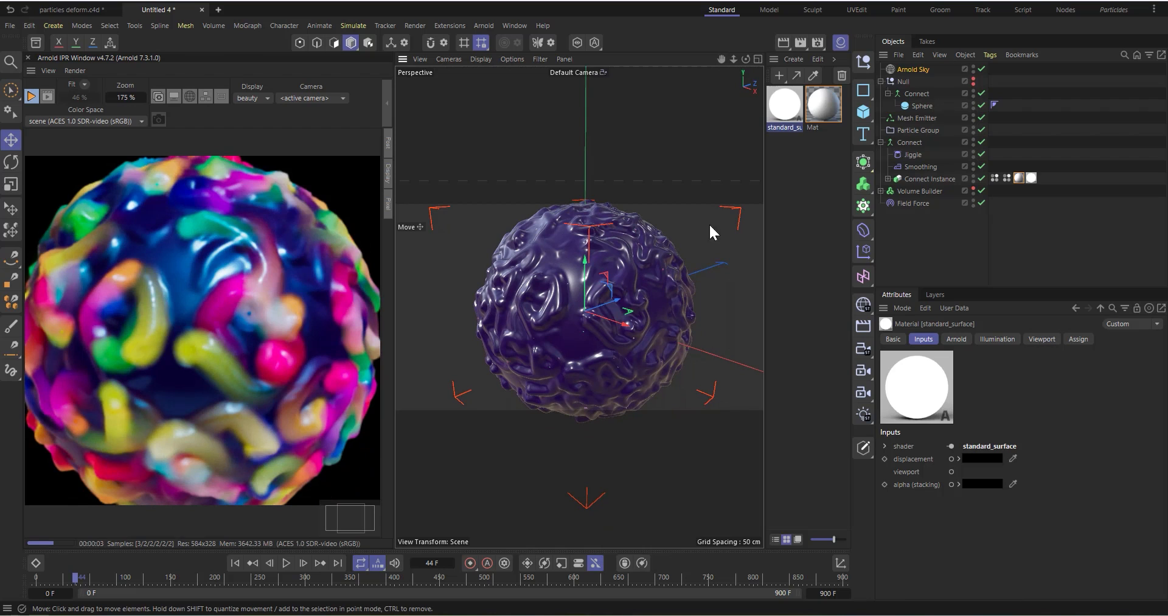
scroll(597, 323, "down", 2)
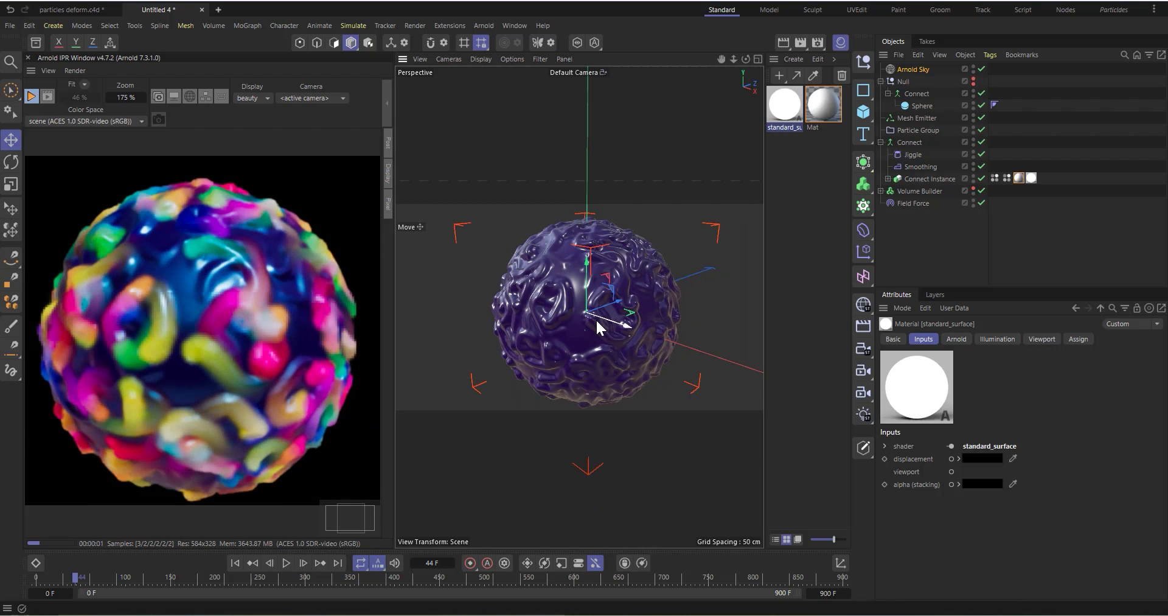